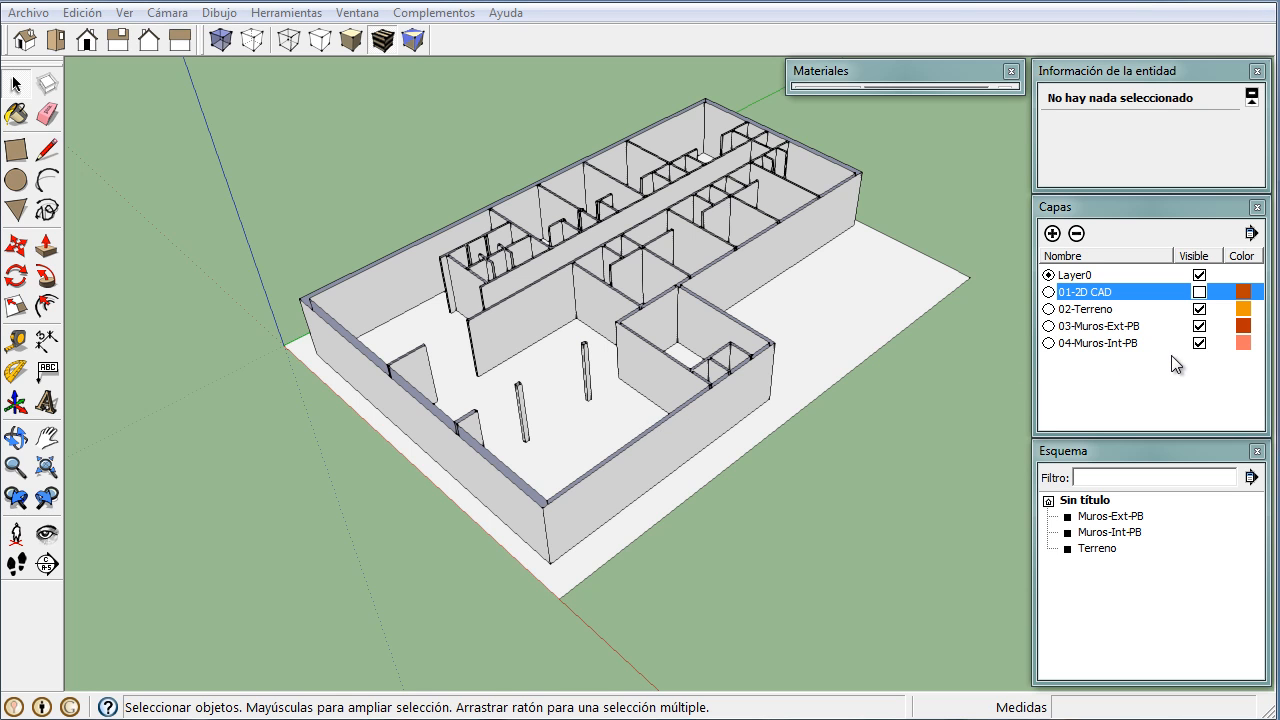
- Hide the layers 02-Terreno, 03-Muros-Ext-PB and 04-Muros-Int-PB, and show 01-2D CAD
left_click(1199, 309)
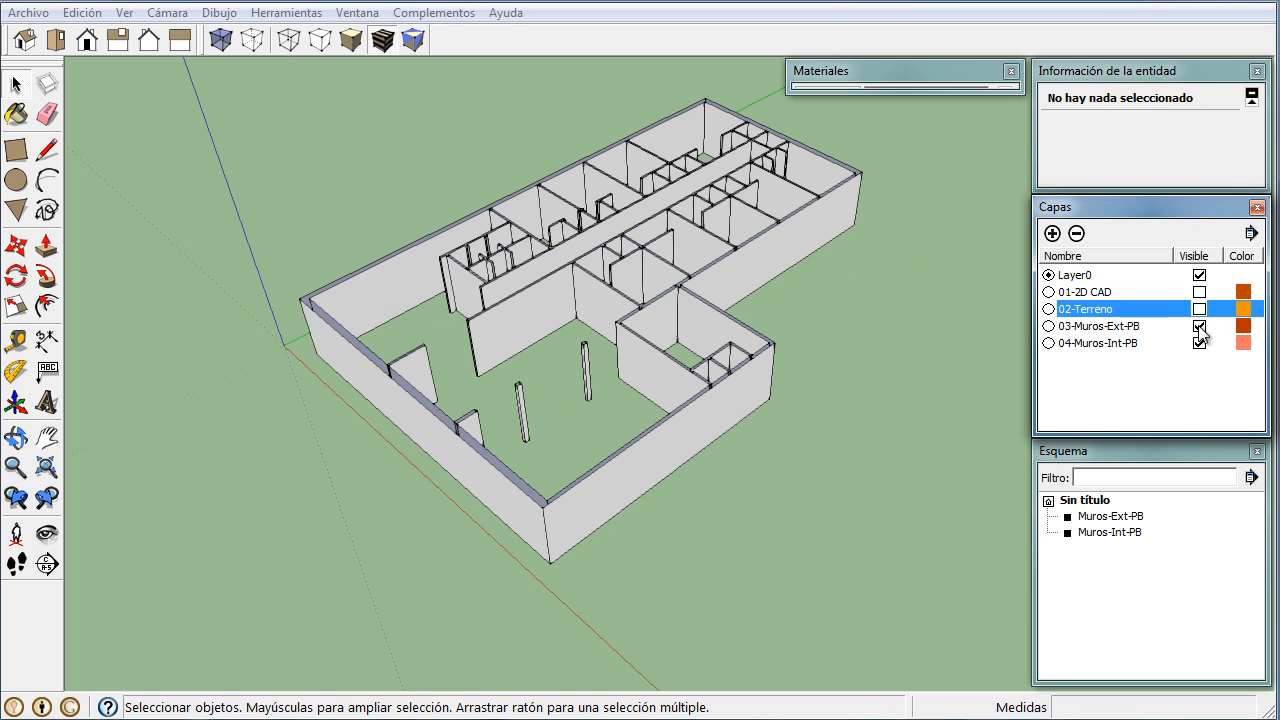
left_click(1199, 326)
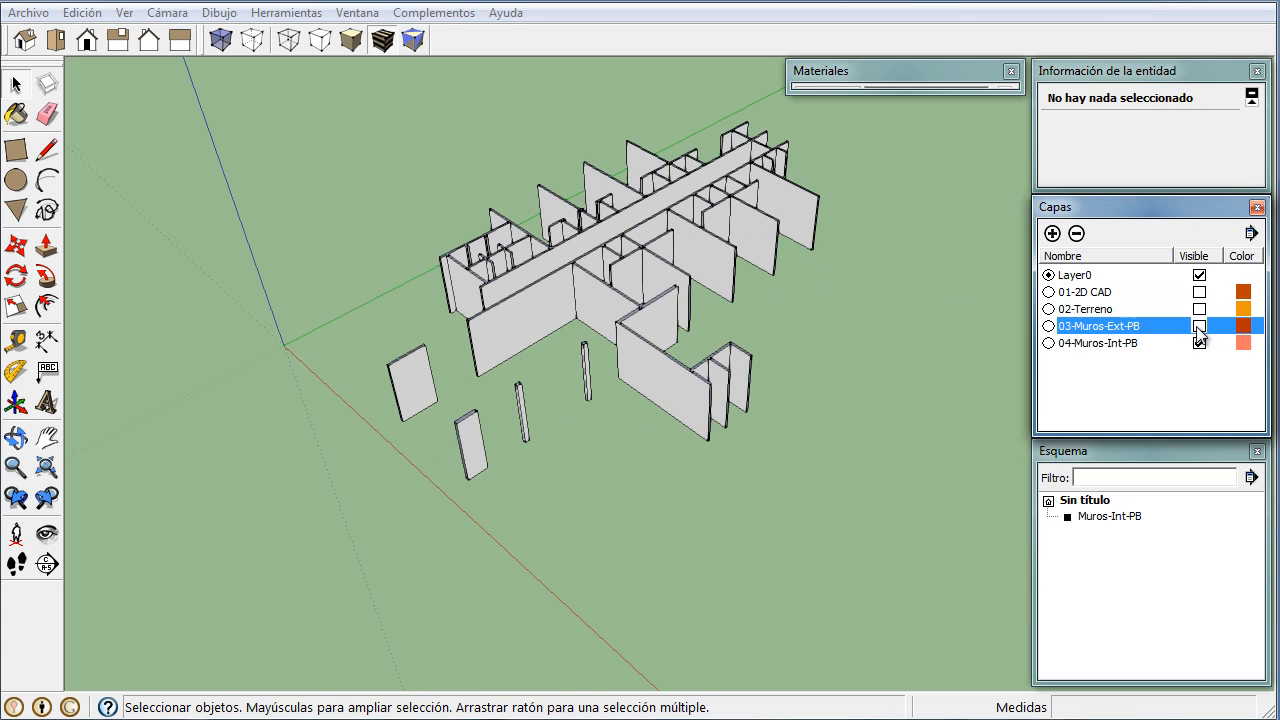
left_click(1199, 343)
left_click(1199, 292)
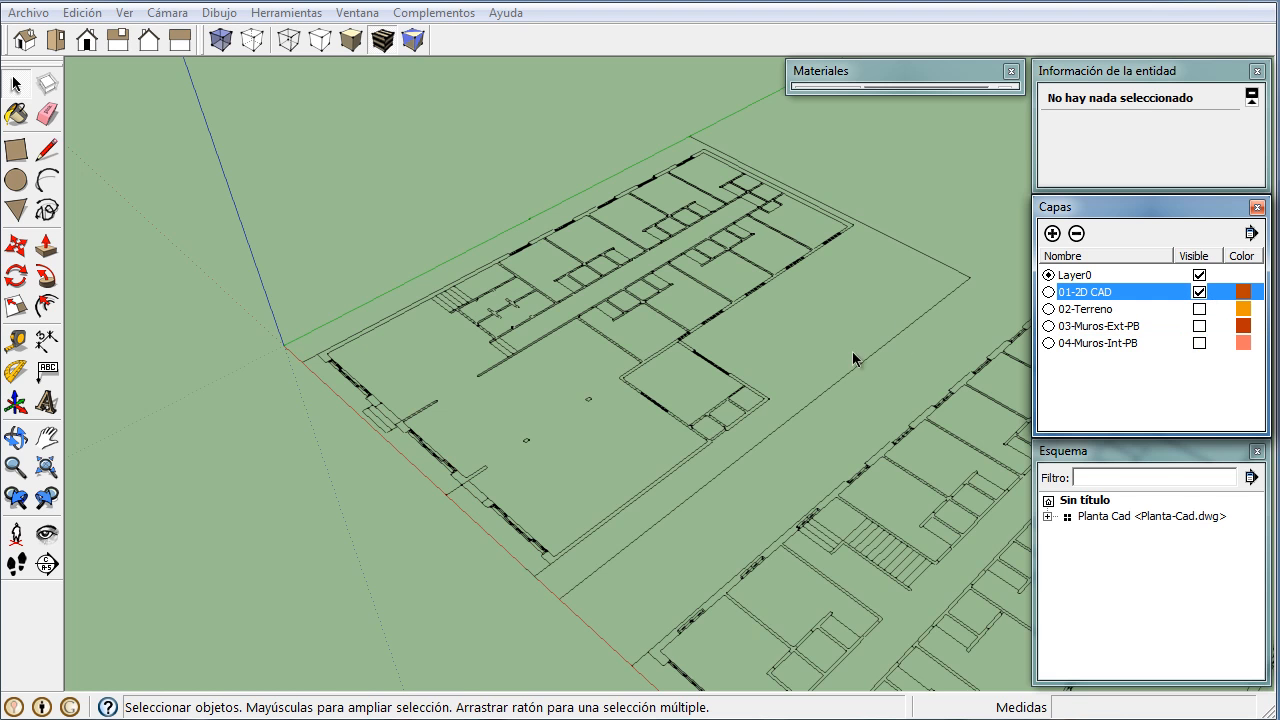
- Draw a vertical rectangular face 3.00 m wide and 2.10 m high over the front facade's window opening farthest from the origin
scroll(558, 516, "up", 5)
scroll(560, 517, "up", 5)
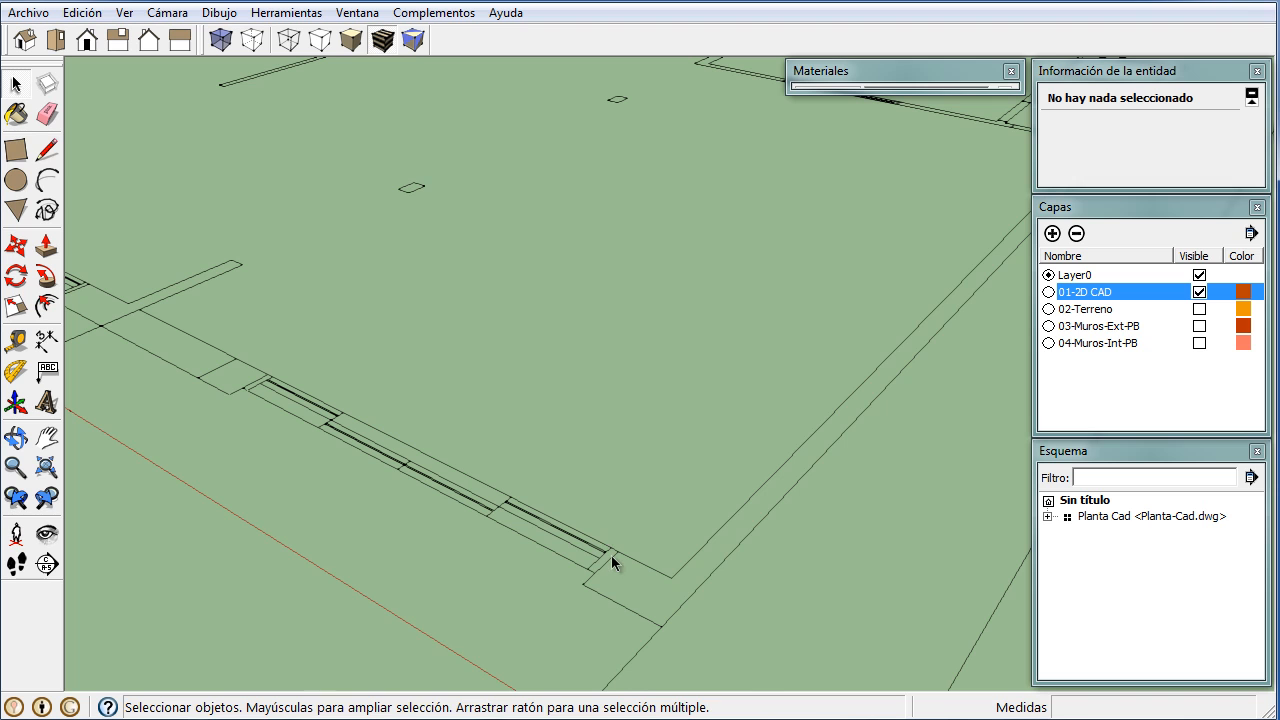
key("l")
left_click(618, 550)
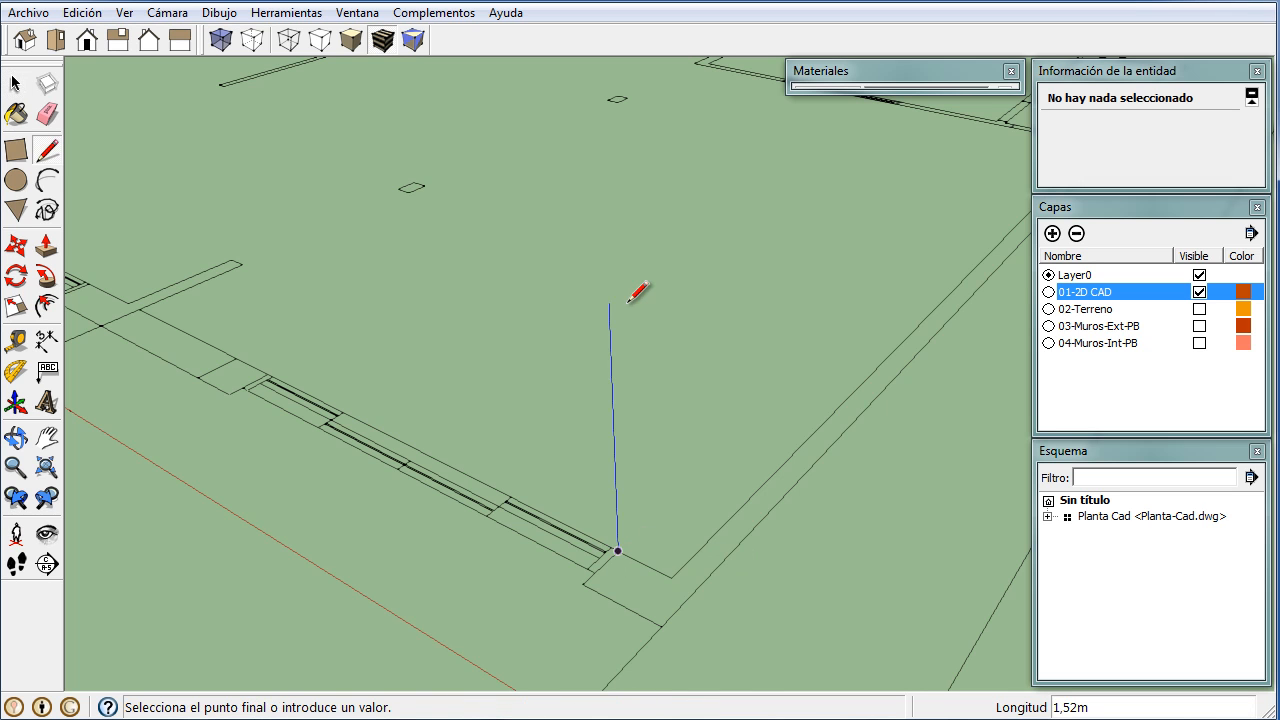
type("2.30")
key("Return")
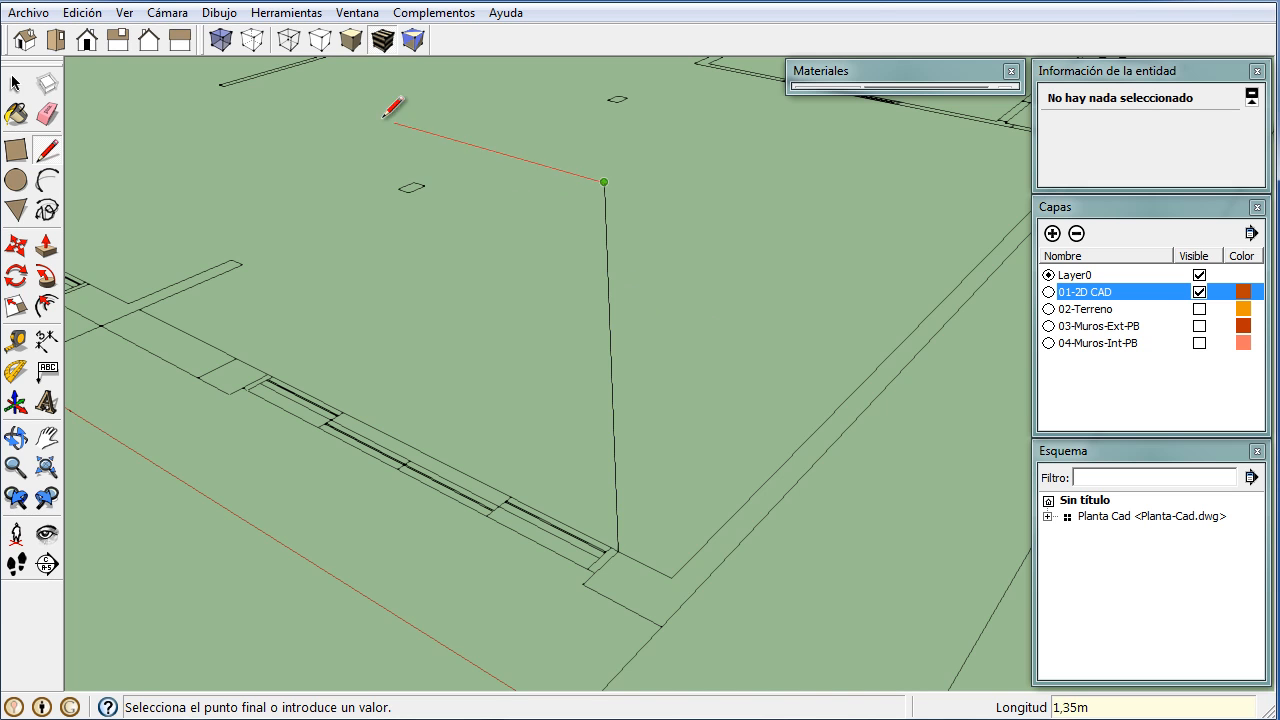
key("shift")
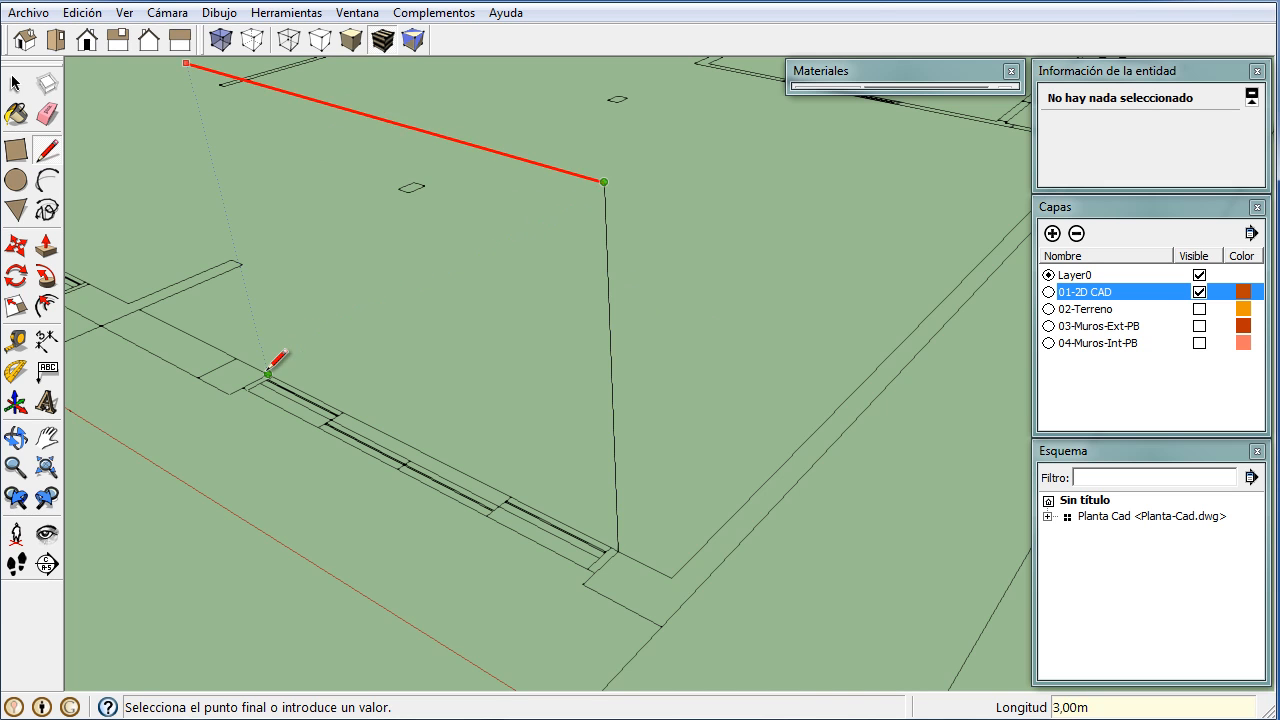
left_click(268, 373)
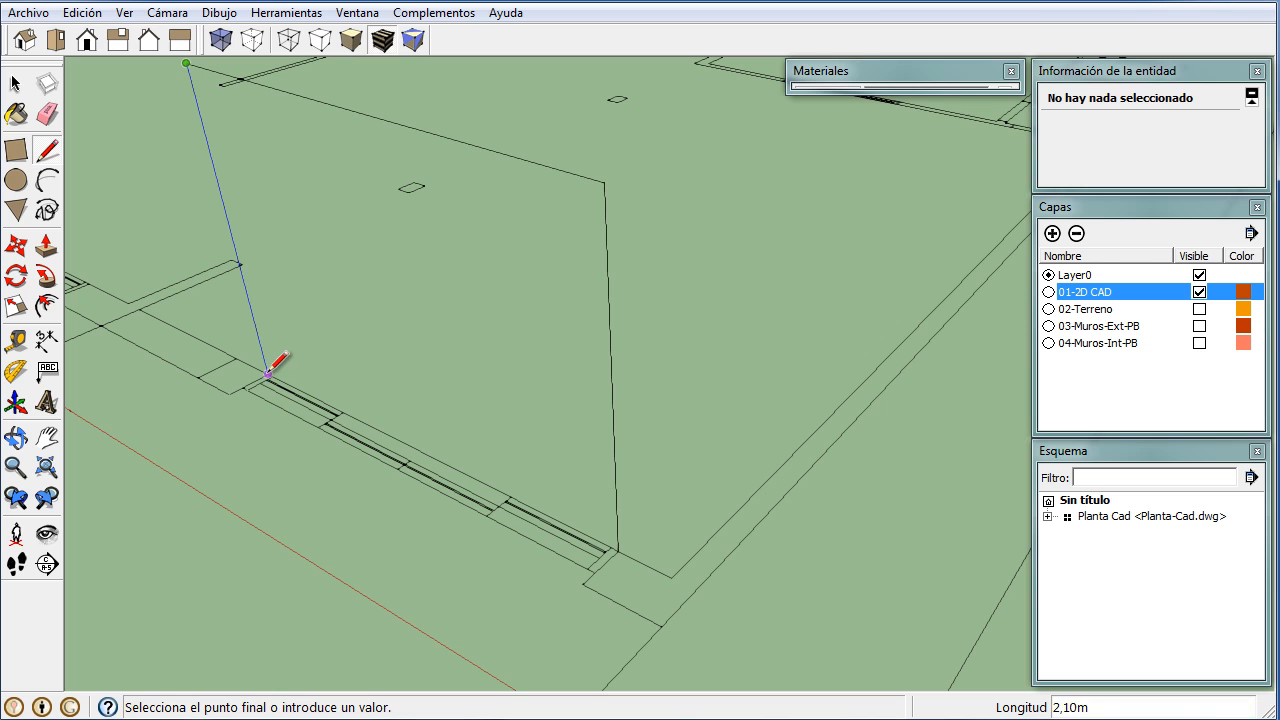
left_click(617, 549)
- Reverse the new window face so its back side faces the building's interior-exterior orientation opposite to the drawn one
key("o")
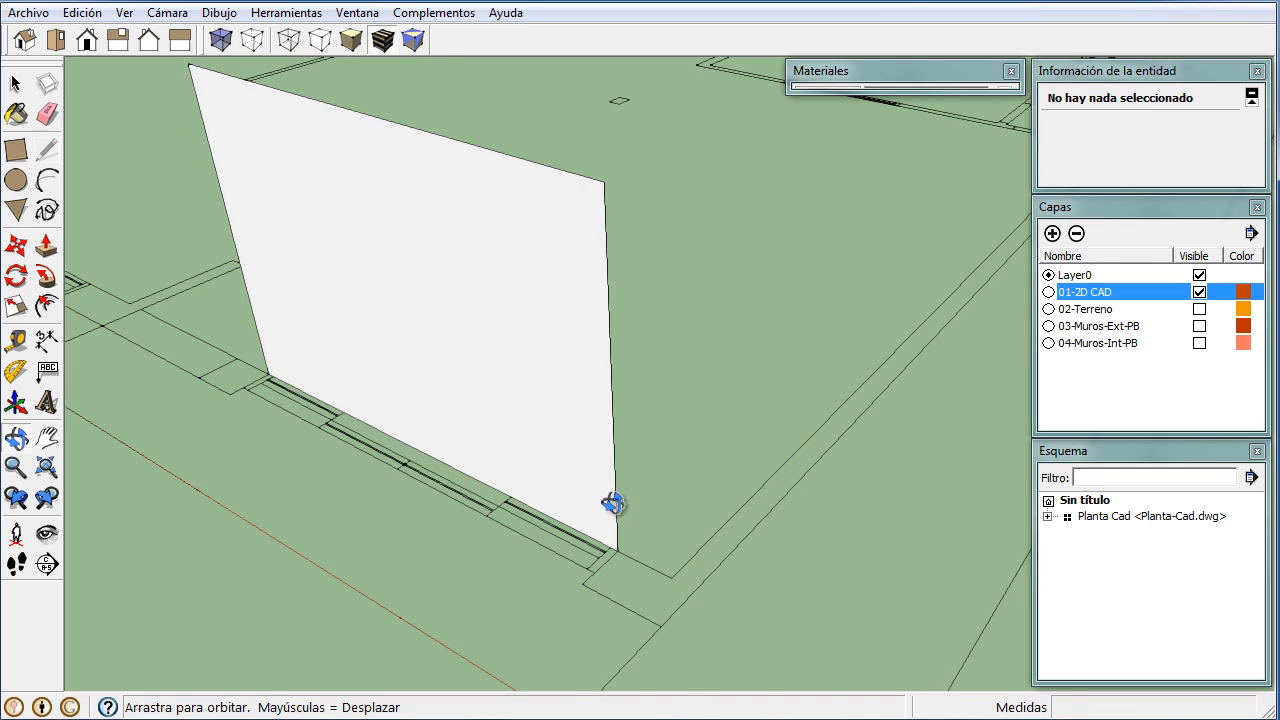
middle_click_drag(613, 503, 586, 486)
scroll(586, 486, "down", 2)
key("space")
left_click(524, 358)
right_click(524, 358)
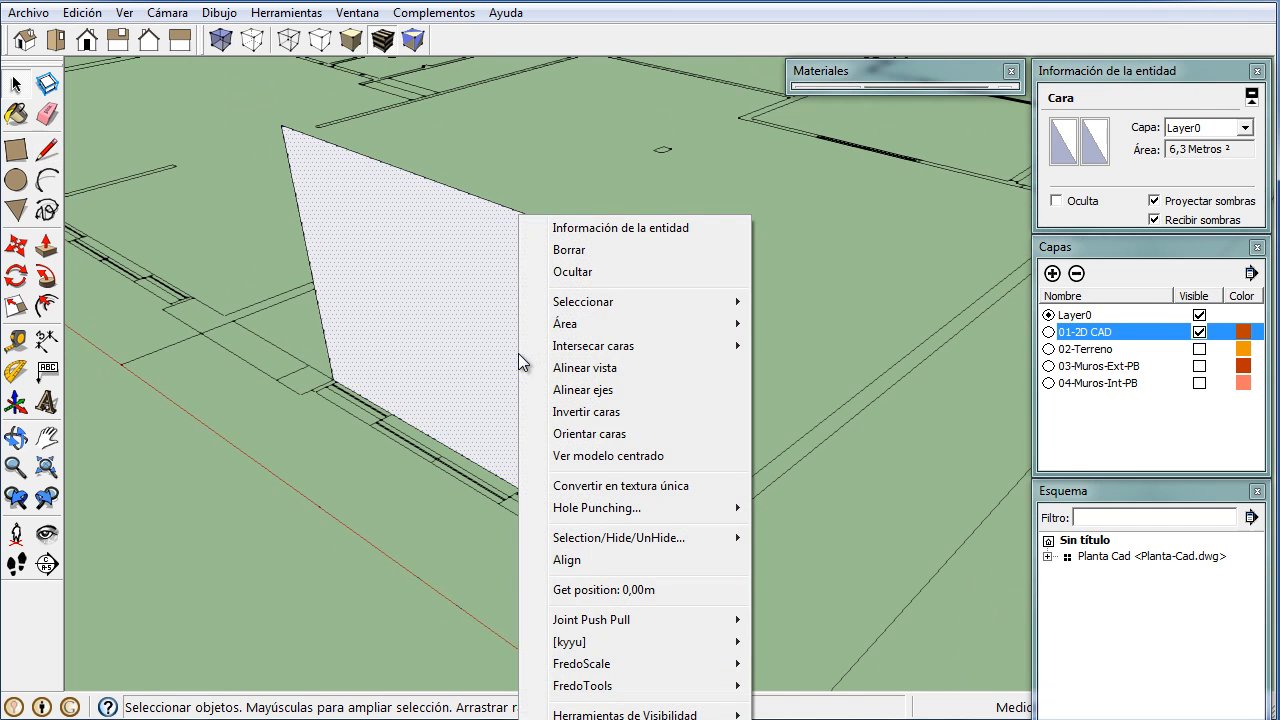
left_click(596, 412)
- Make the window face and its edges a component named Ventana-3x2.10, replacing the existing definition of that name
middle_click_drag(661, 413, 700, 460)
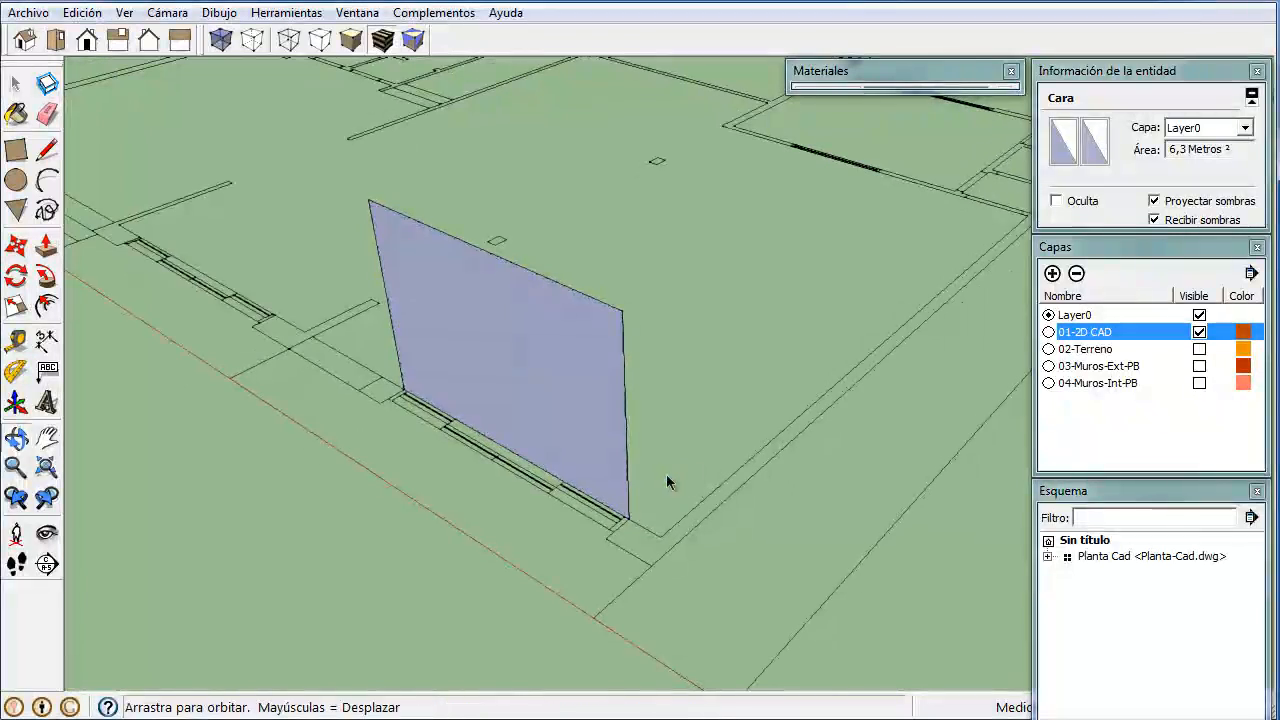
scroll(554, 480, "down", 2)
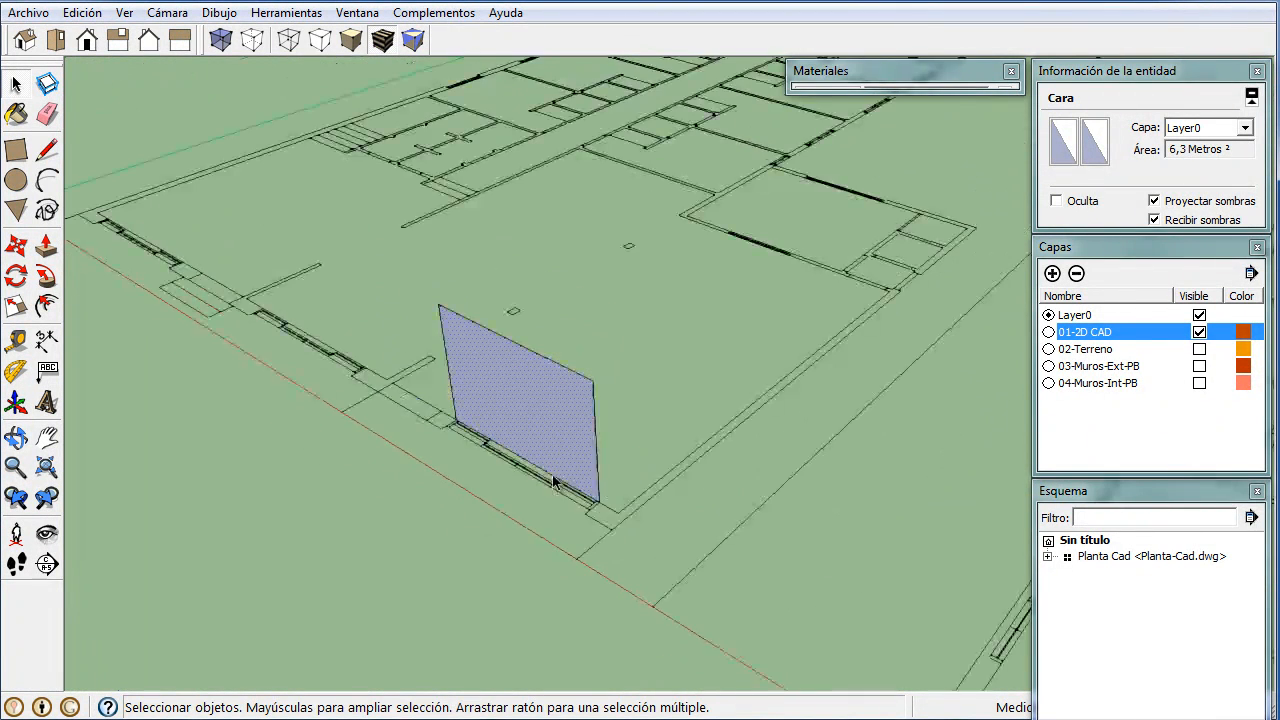
middle_click_drag(275, 402, 468, 484, "shift")
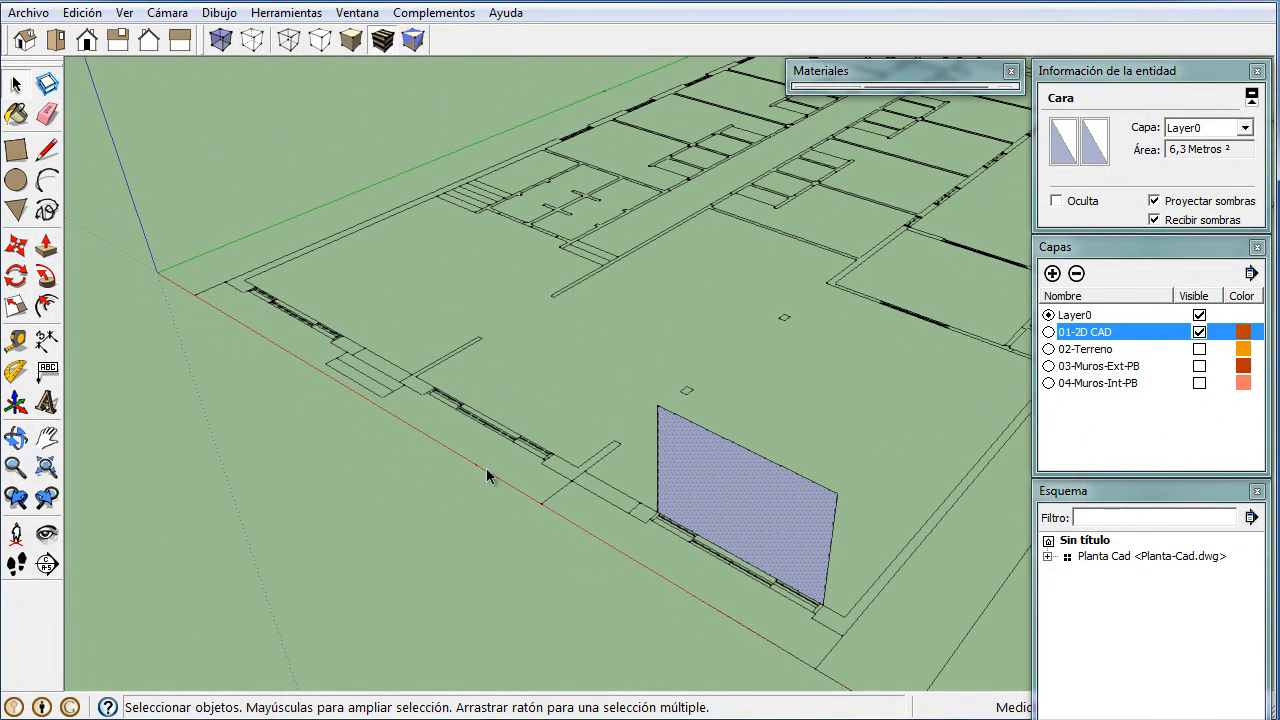
scroll(350, 380, "down", 2)
middle_click_drag(594, 531, 600, 515)
scroll(624, 444, "up", 3)
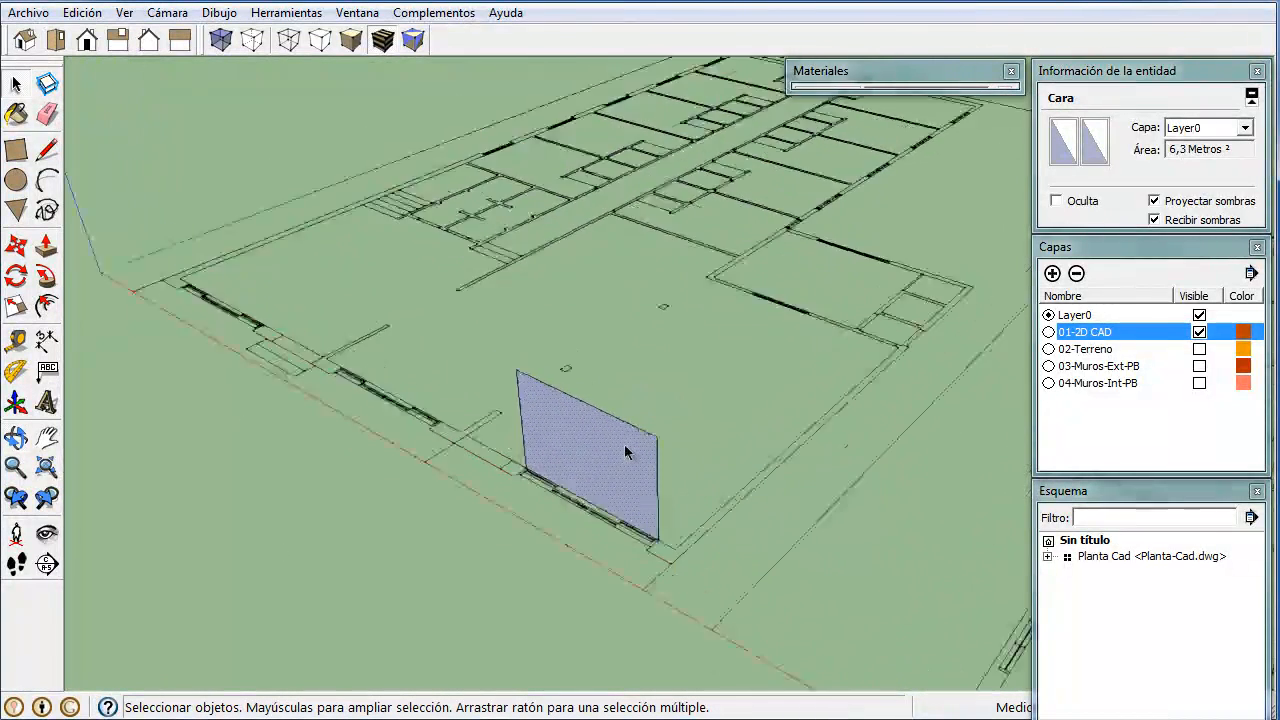
double_click(580, 440)
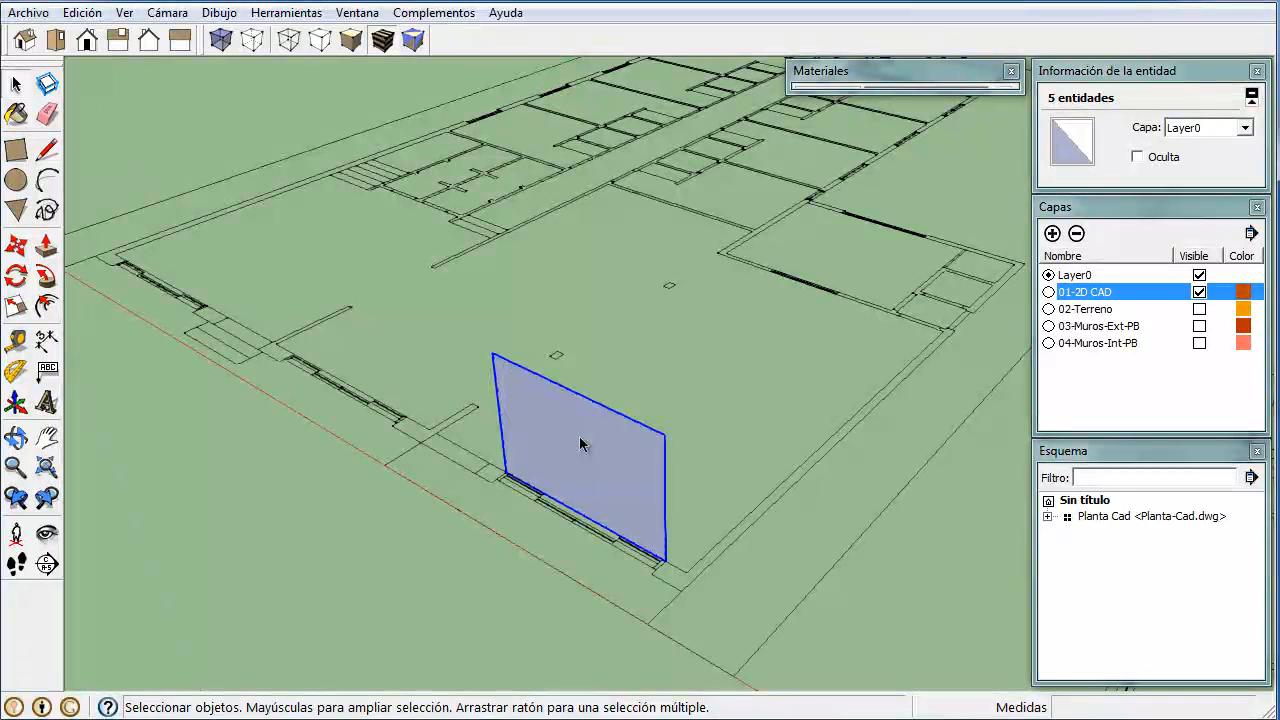
type("g")
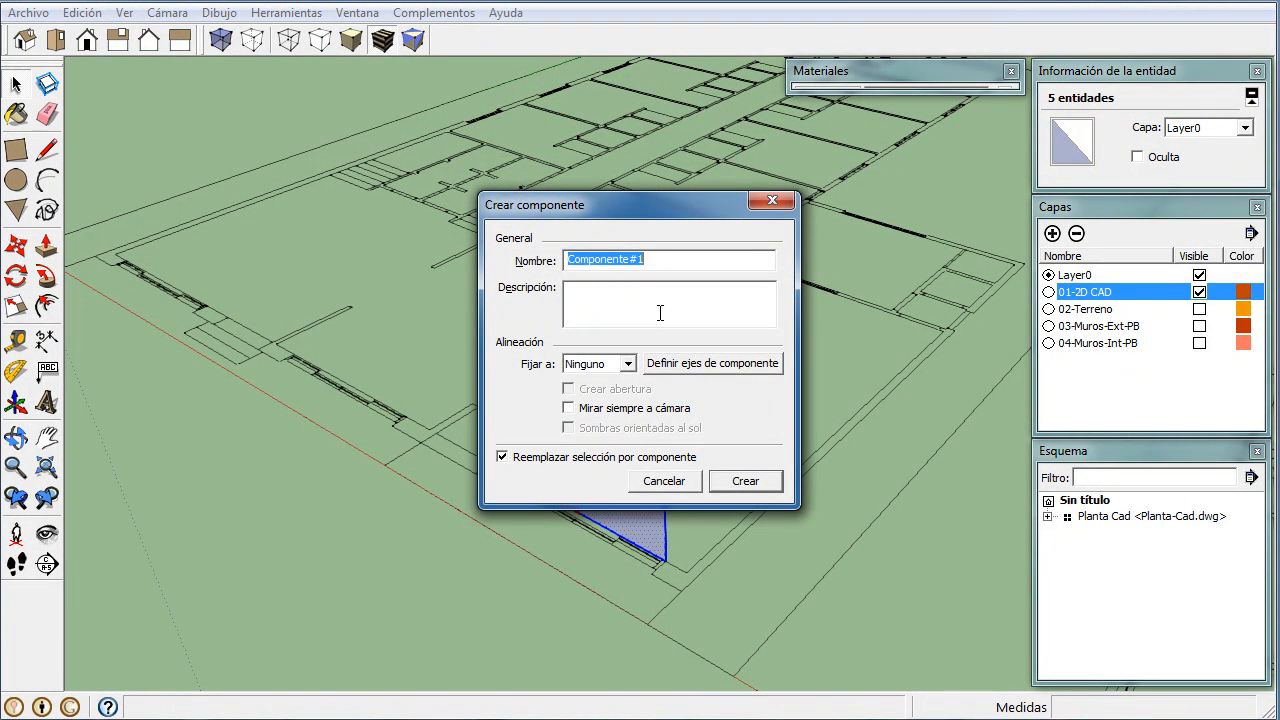
type("Ventan")
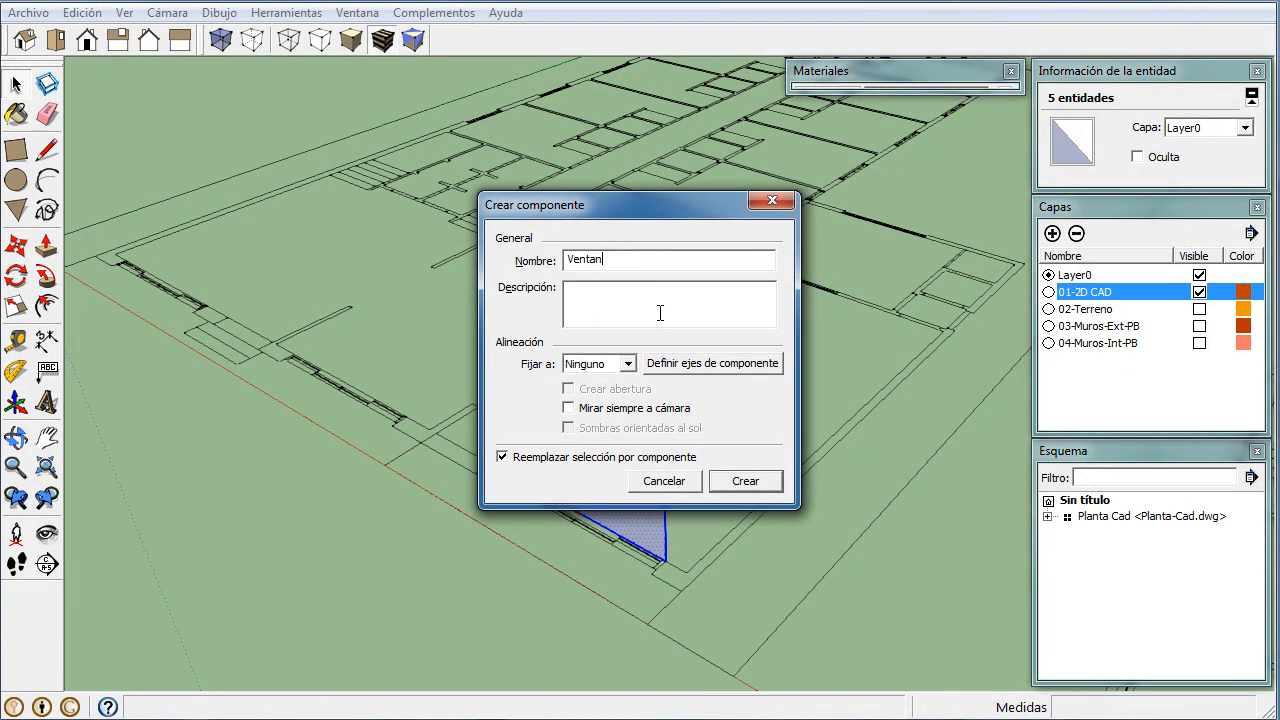
type("a-3x2.10")
left_click(742, 483)
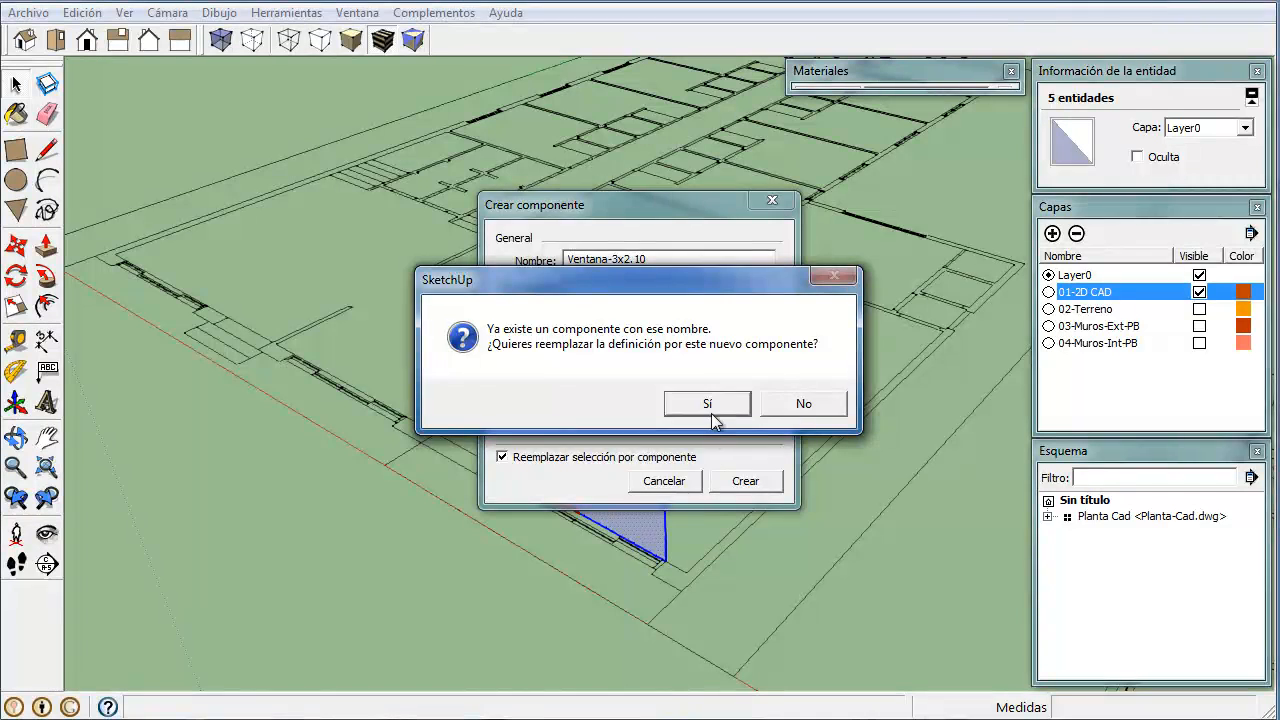
left_click(707, 404)
- Copy the Ventana-3x2.10 component onto the other two window openings along the front facade
scroll(655, 565, "up", 3)
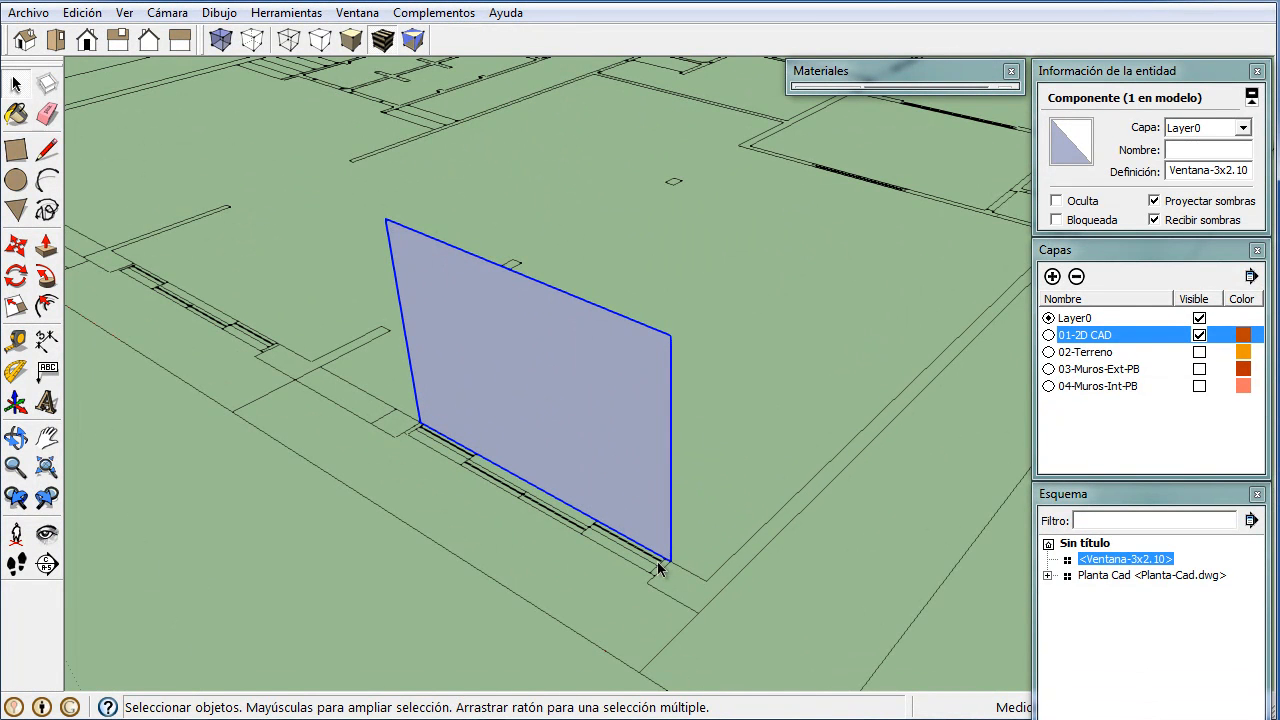
key("m")
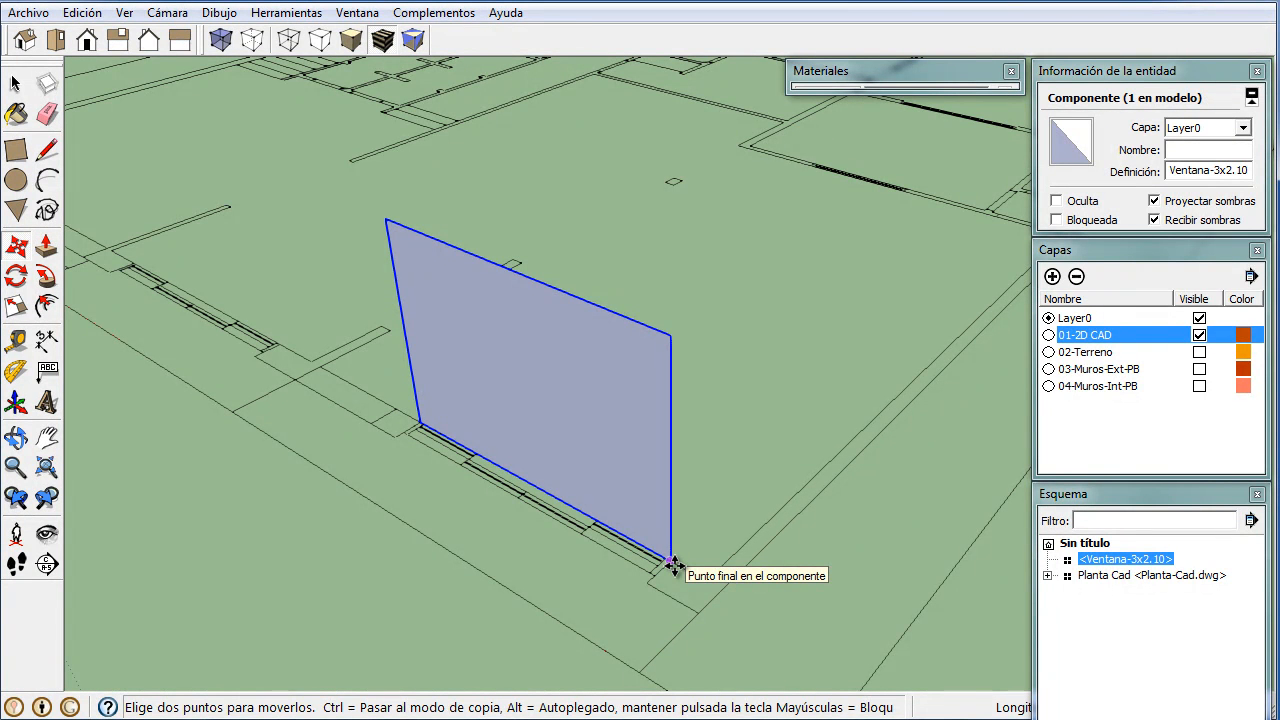
left_click(672, 563)
key("ctrl")
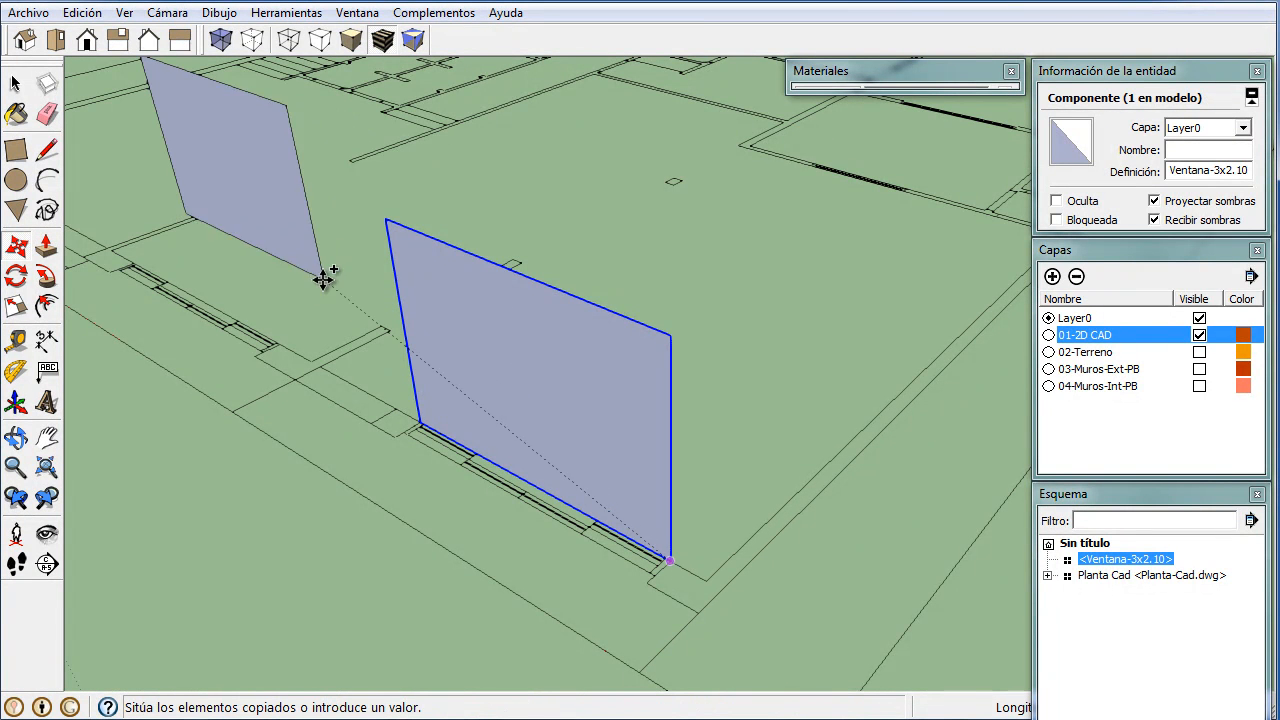
left_click(283, 346)
middle_click_drag(291, 394, 731, 477)
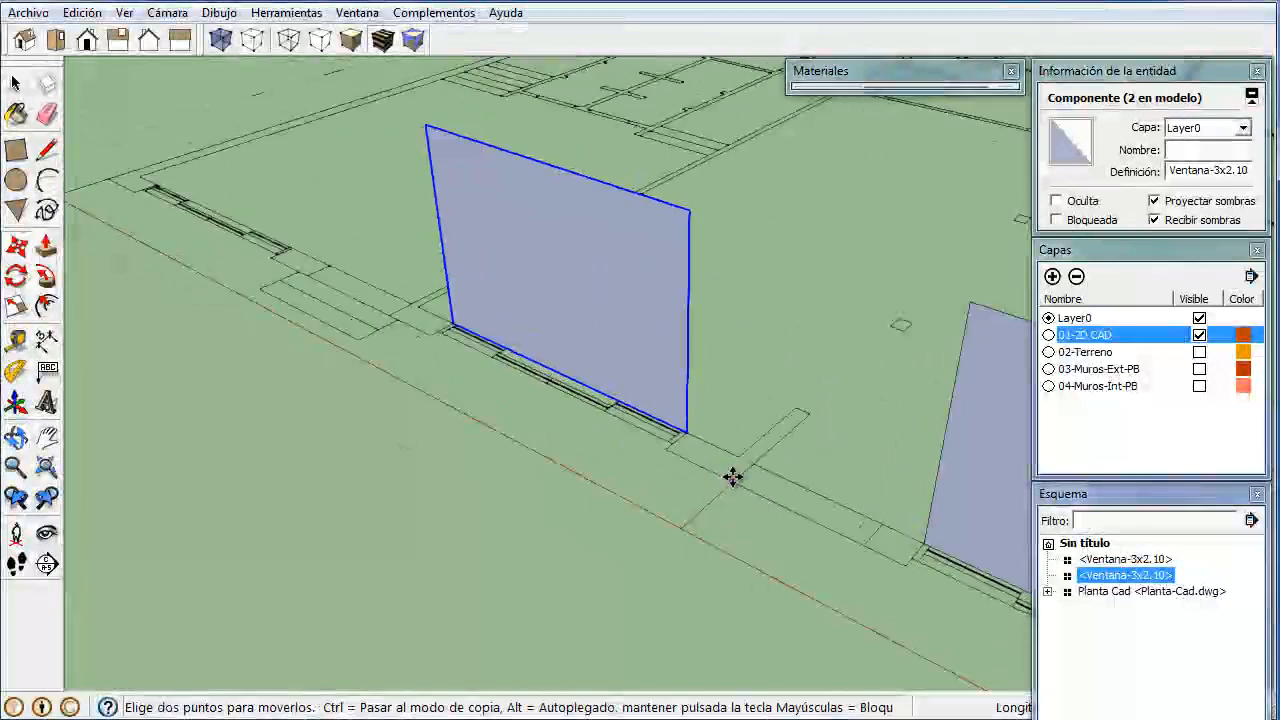
left_click(689, 434)
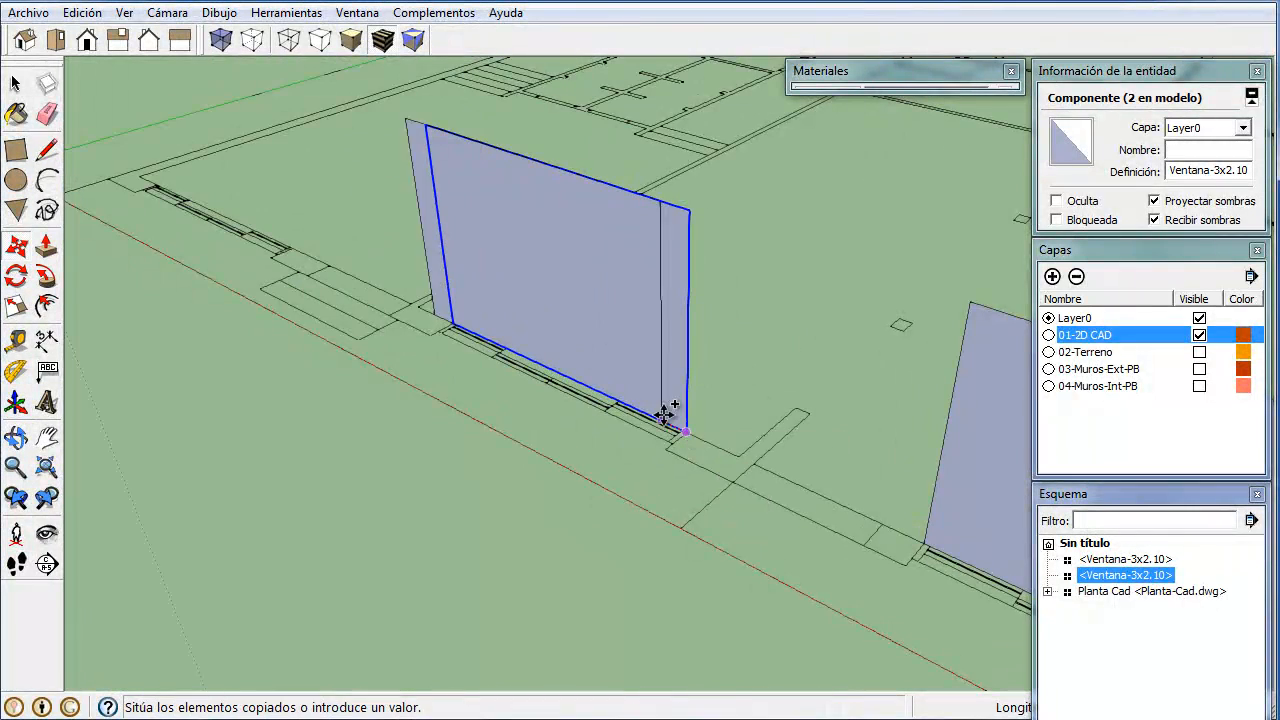
left_click(291, 247)
scroll(508, 460, "down", 5)
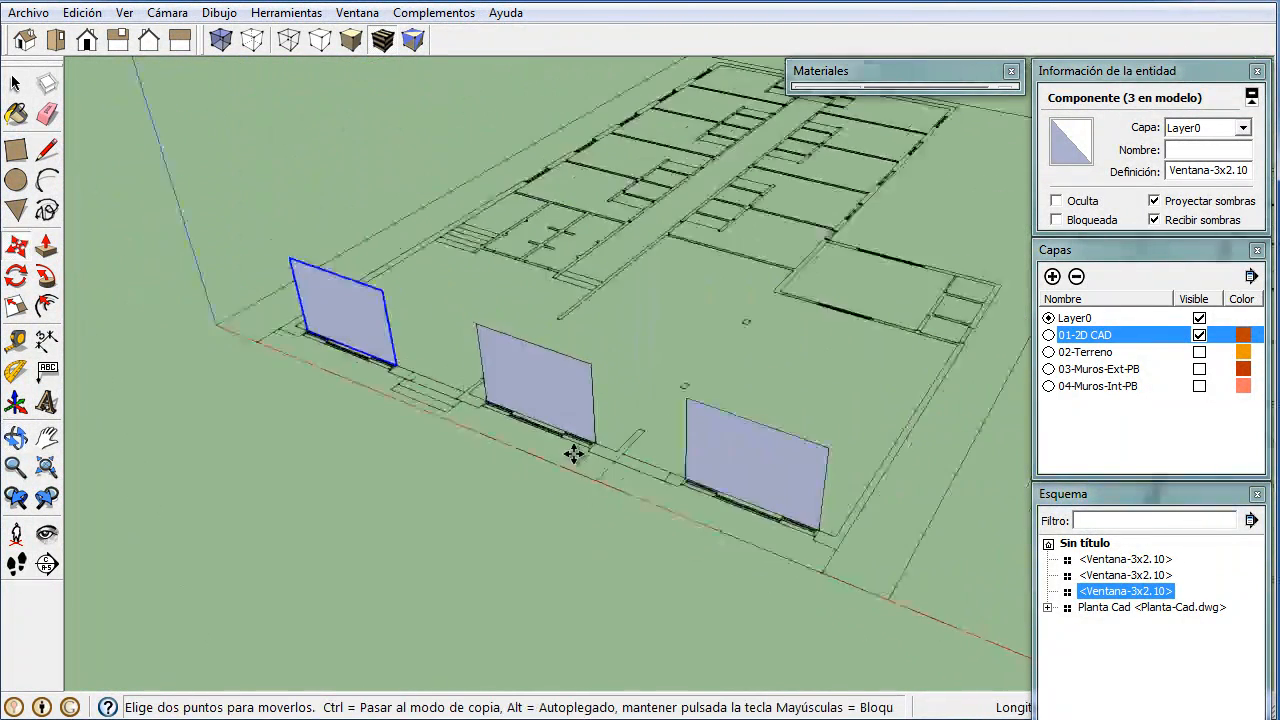
- Measure the width of the window opening in the outer wall of the projecting room
middle_click_drag(803, 445, 714, 394)
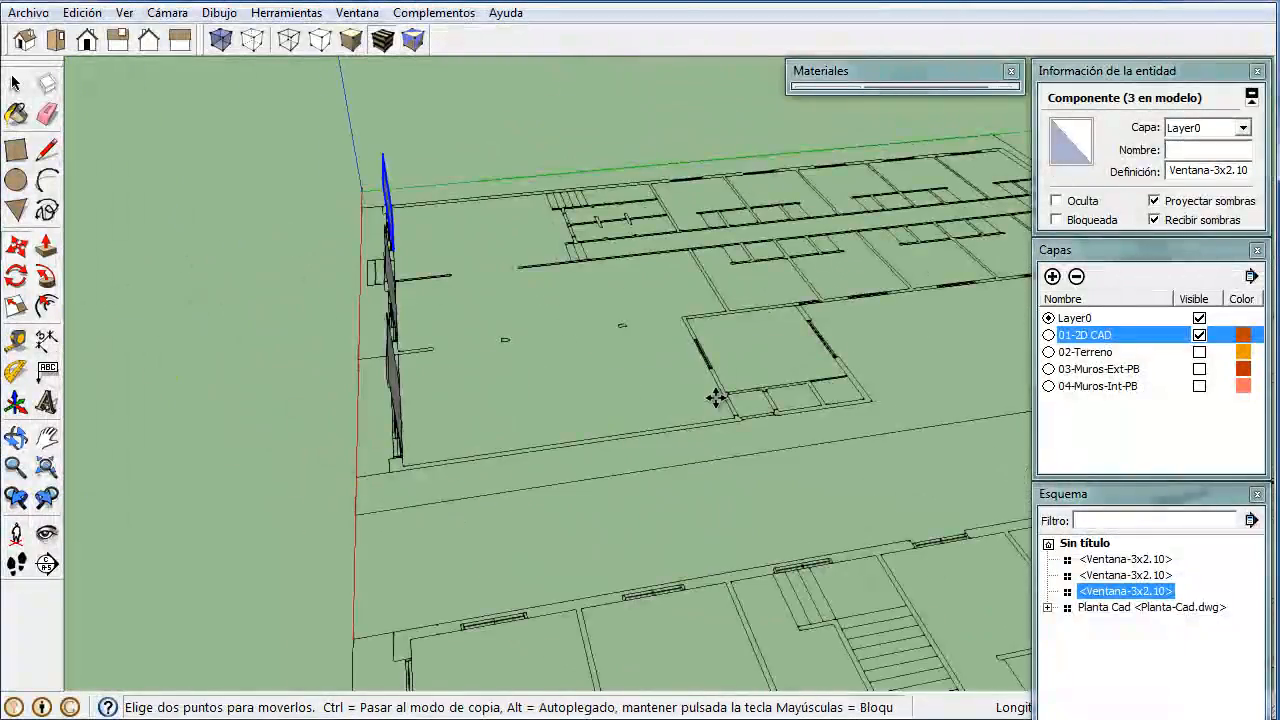
scroll(822, 373, "up", 2)
middle_click_drag(822, 373, 529, 420)
scroll(811, 431, "up", 4)
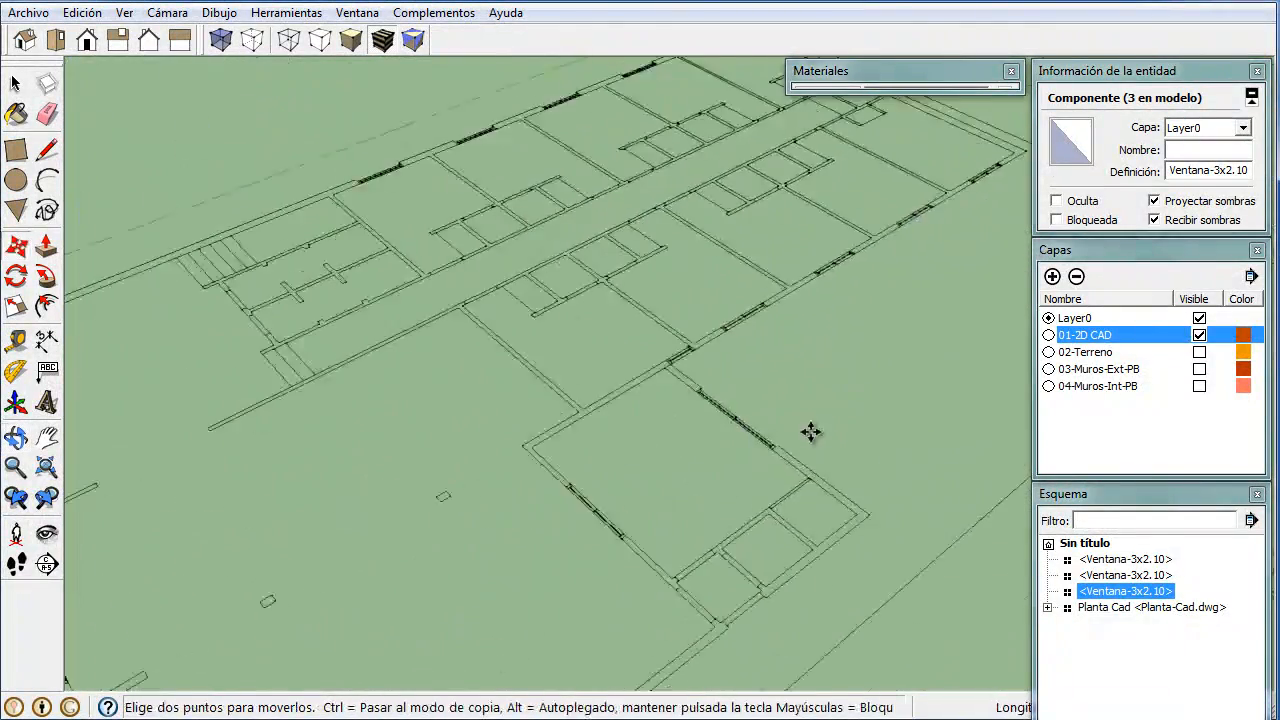
middle_click_drag(685, 469, 677, 349)
scroll(666, 363, "up", 3)
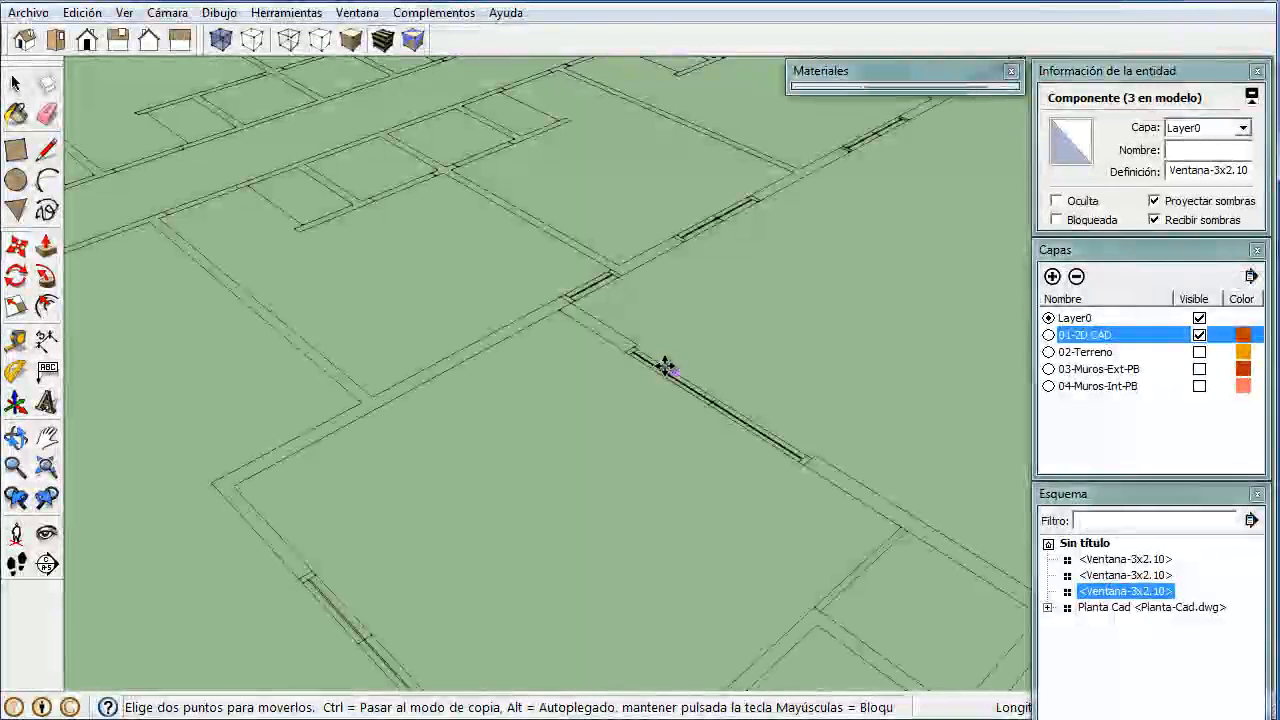
key("t")
left_click(631, 340)
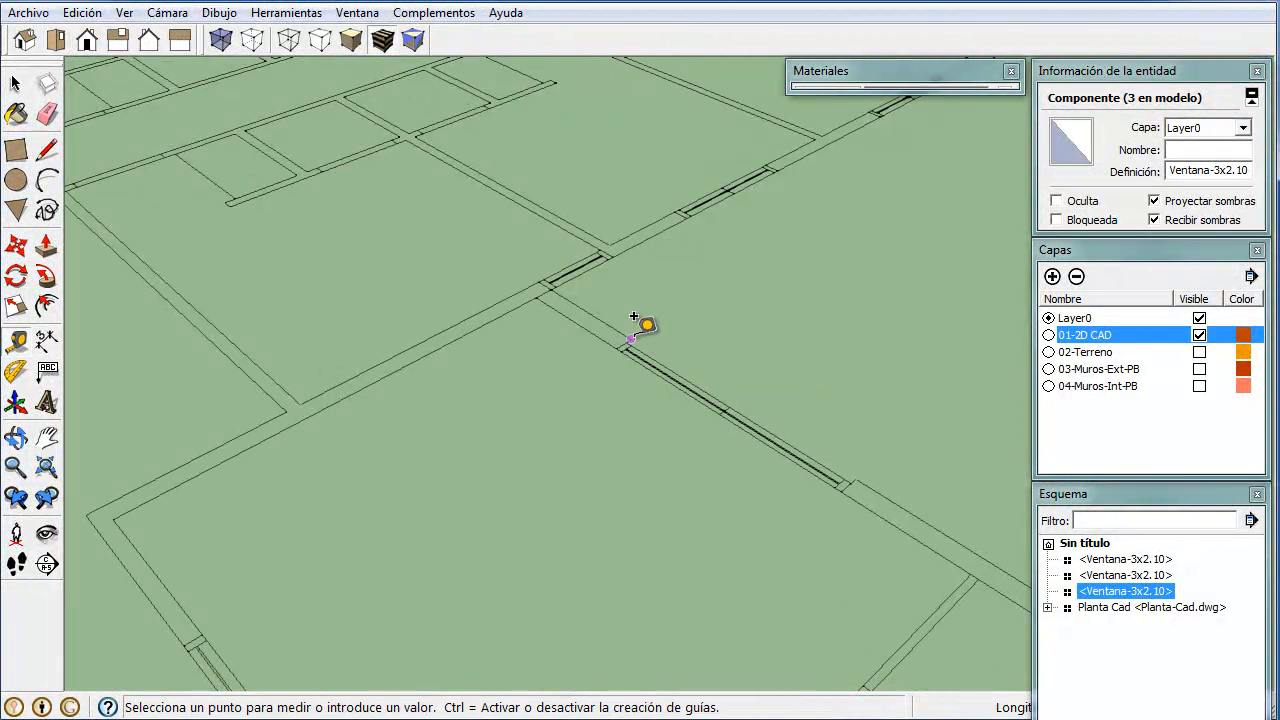
left_click(861, 457)
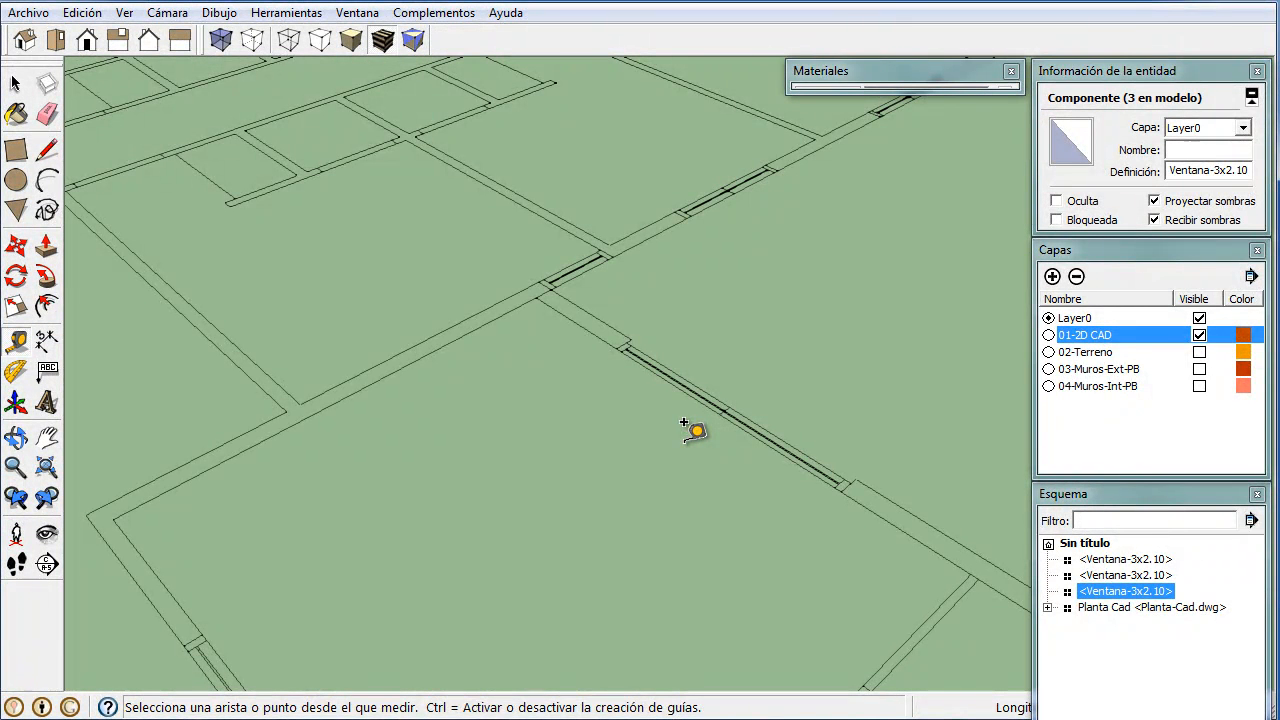
- Draw a vertical rectangular face spanning the window opening in the projecting room's outer wall
key("l")
left_click(841, 489)
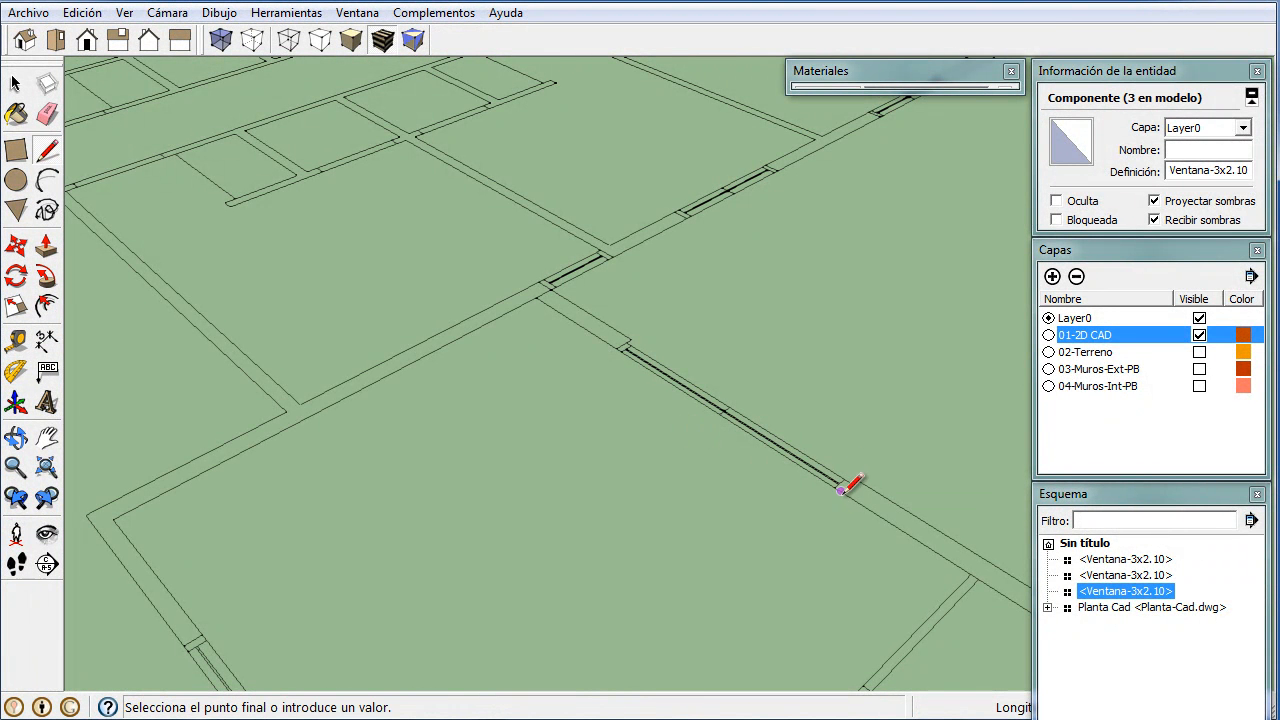
left_click(862, 349)
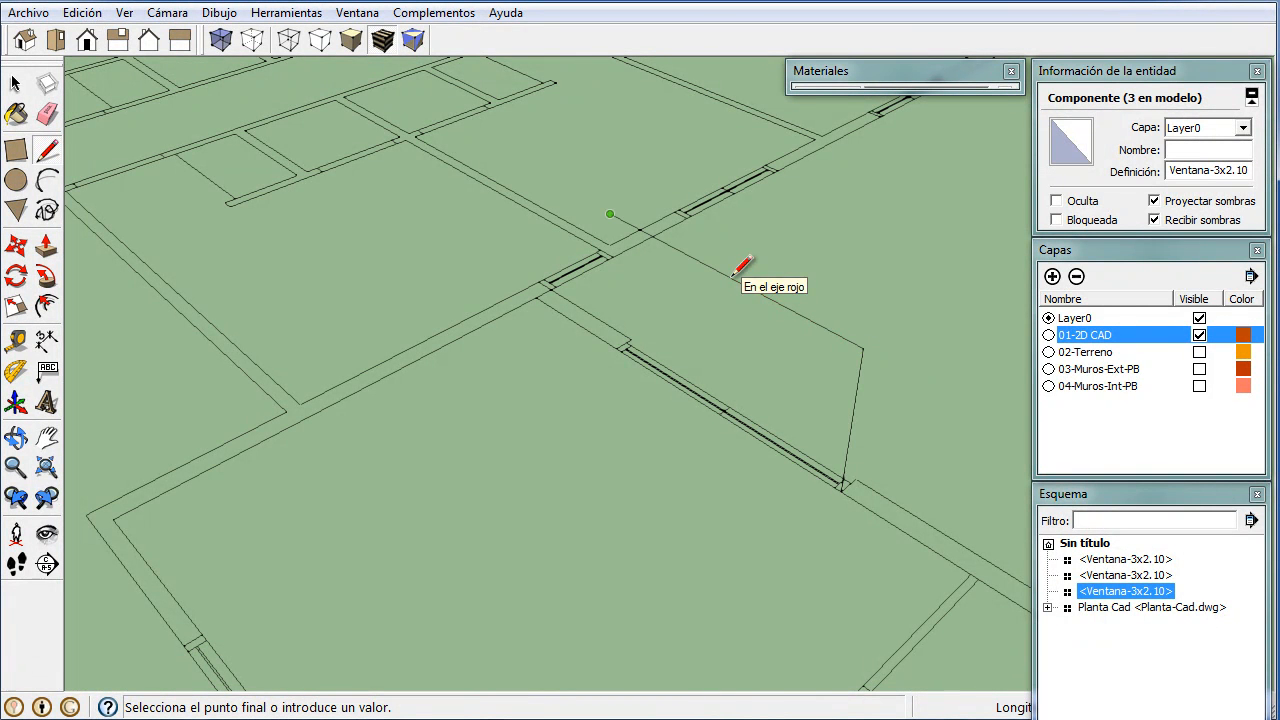
left_click(610, 214)
left_click(615, 346)
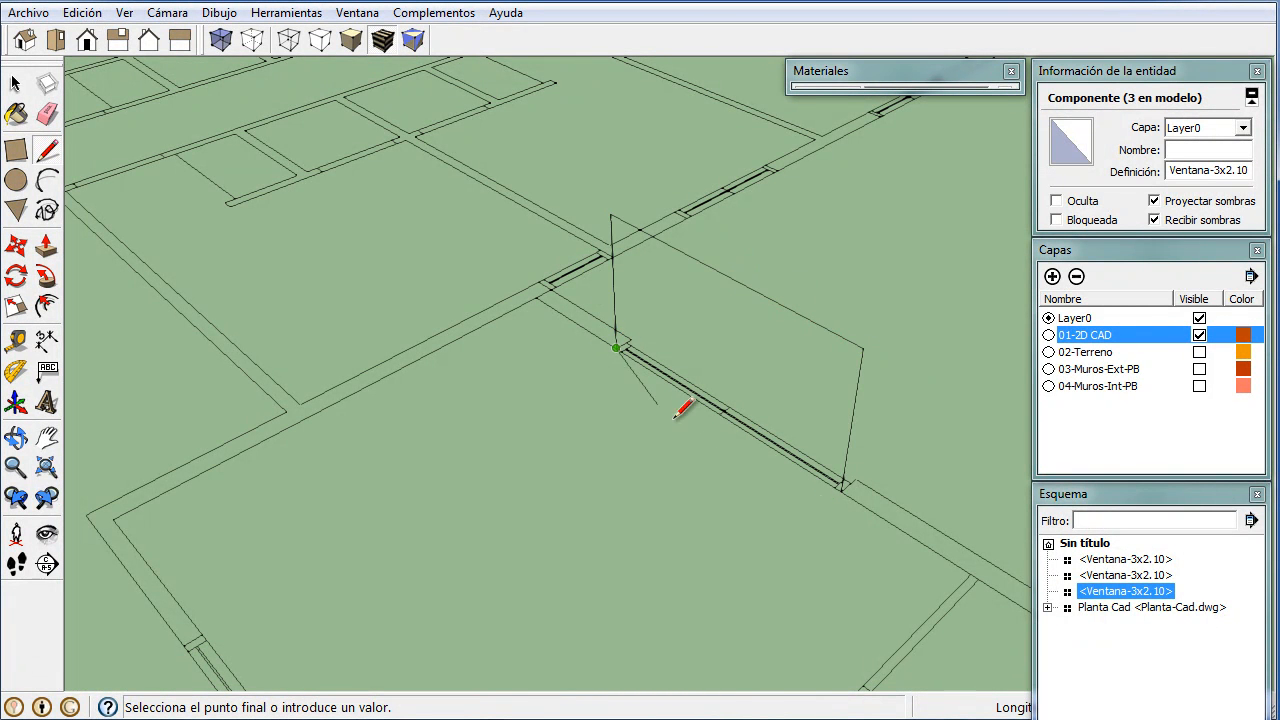
left_click(840, 489)
middle_click_drag(837, 491, 757, 500)
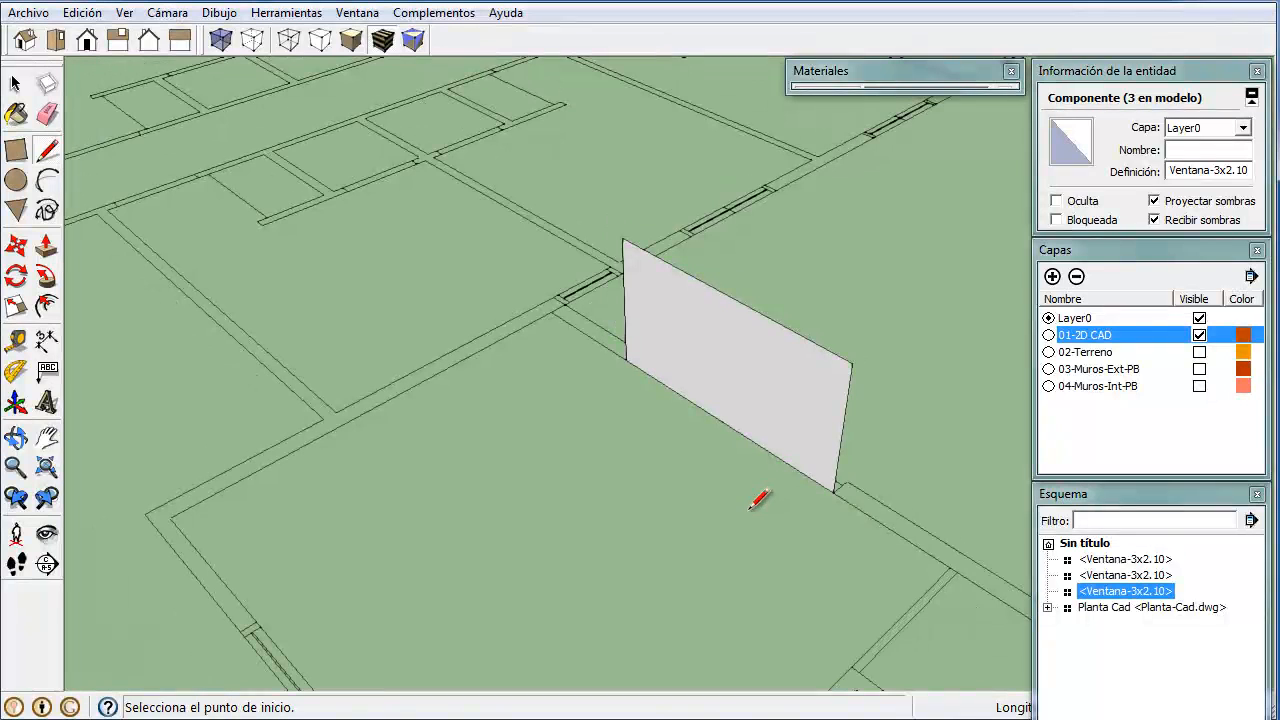
key("space")
right_click(759, 397)
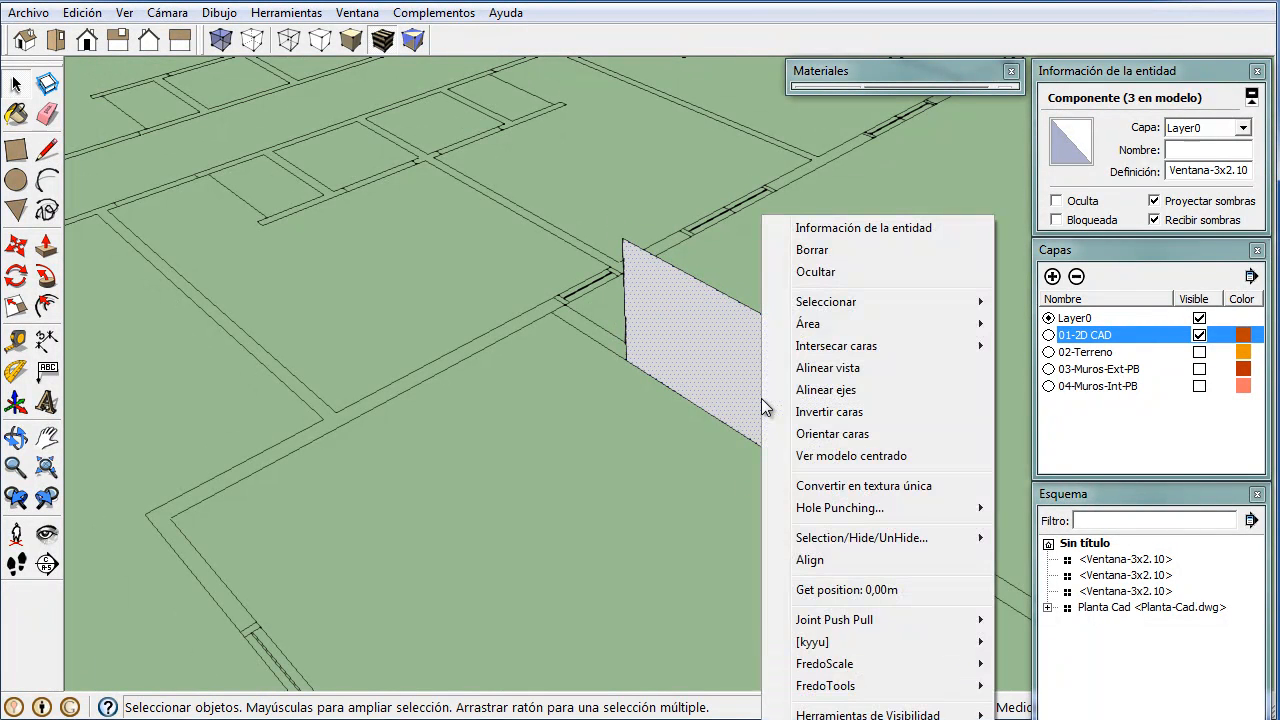
left_click(636, 488)
middle_click_drag(647, 489, 693, 463)
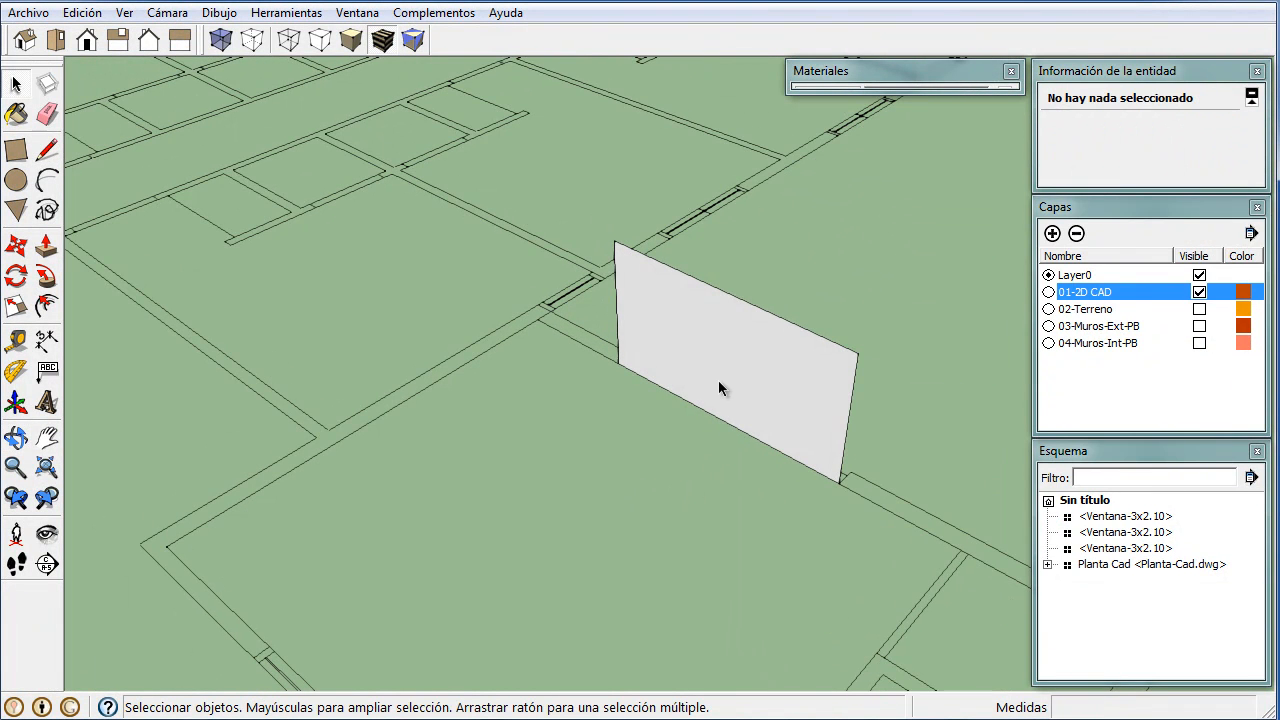
- Make the projecting room's window face and its edges a component named Ventana-2x1.10
middle_click_drag(601, 557, 604, 578)
scroll(604, 578, "down", 2)
left_click(745, 381)
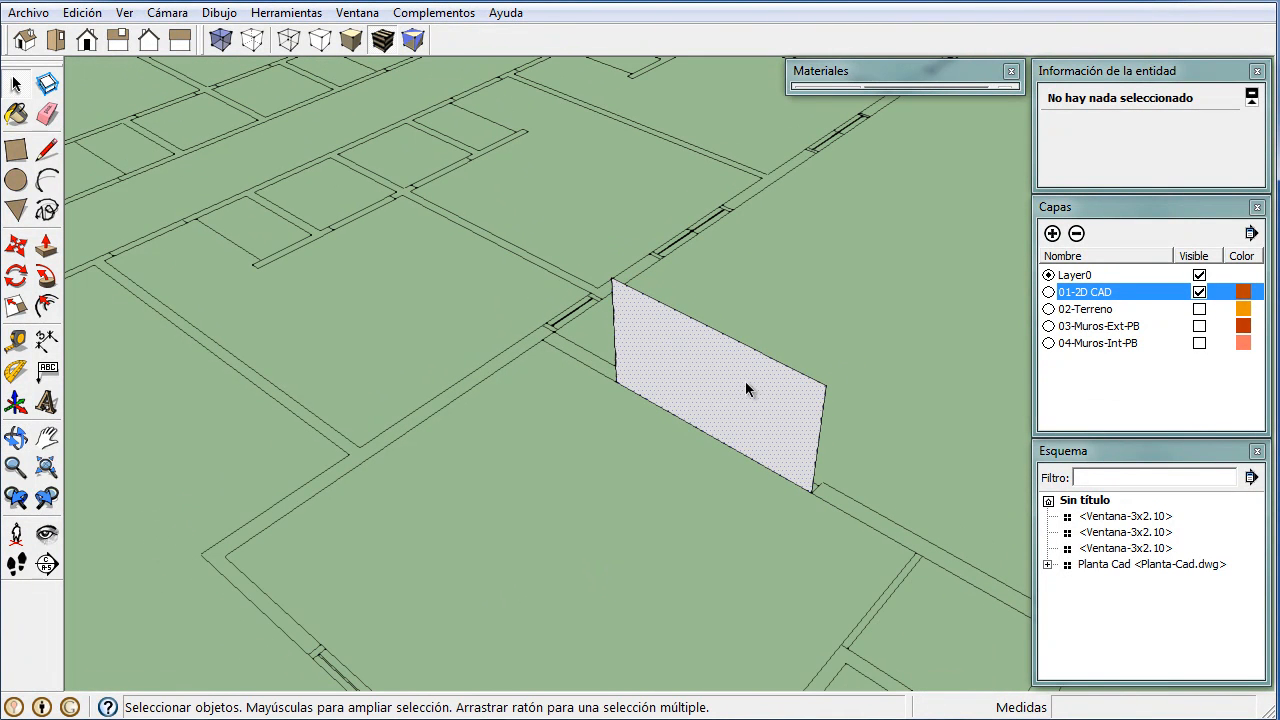
double_click(716, 373)
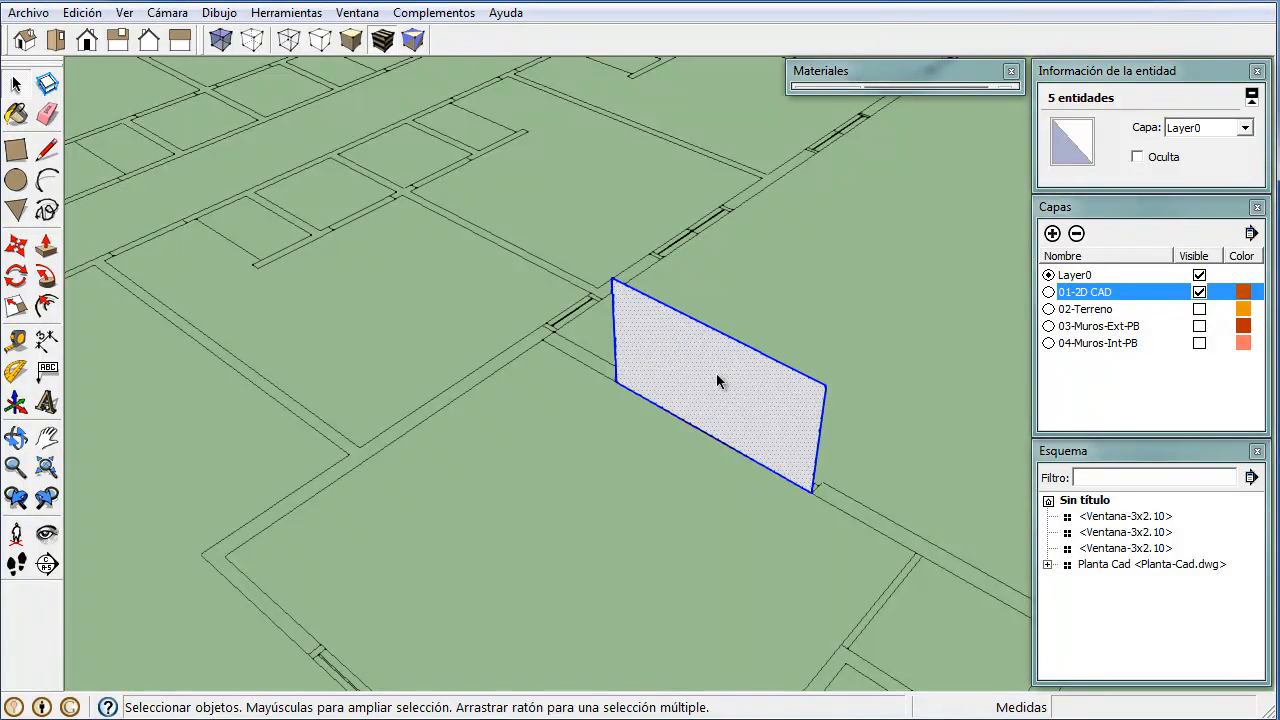
type("gV")
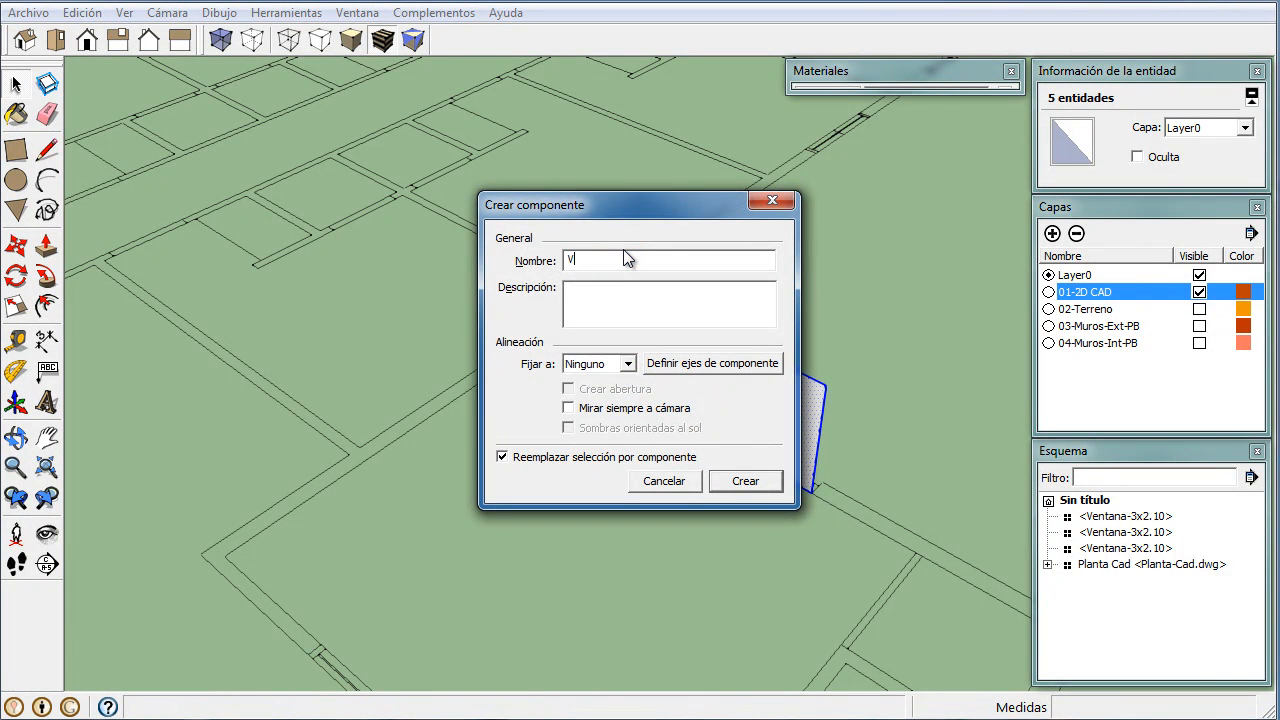
type("entana-2x2.10")
left_click(749, 483)
- Copy the Ventana-2x1.10 component straight up above its opening and delete the original at floor level
middle_click_drag(754, 491, 790, 455)
middle_click_drag(809, 514, 797, 503)
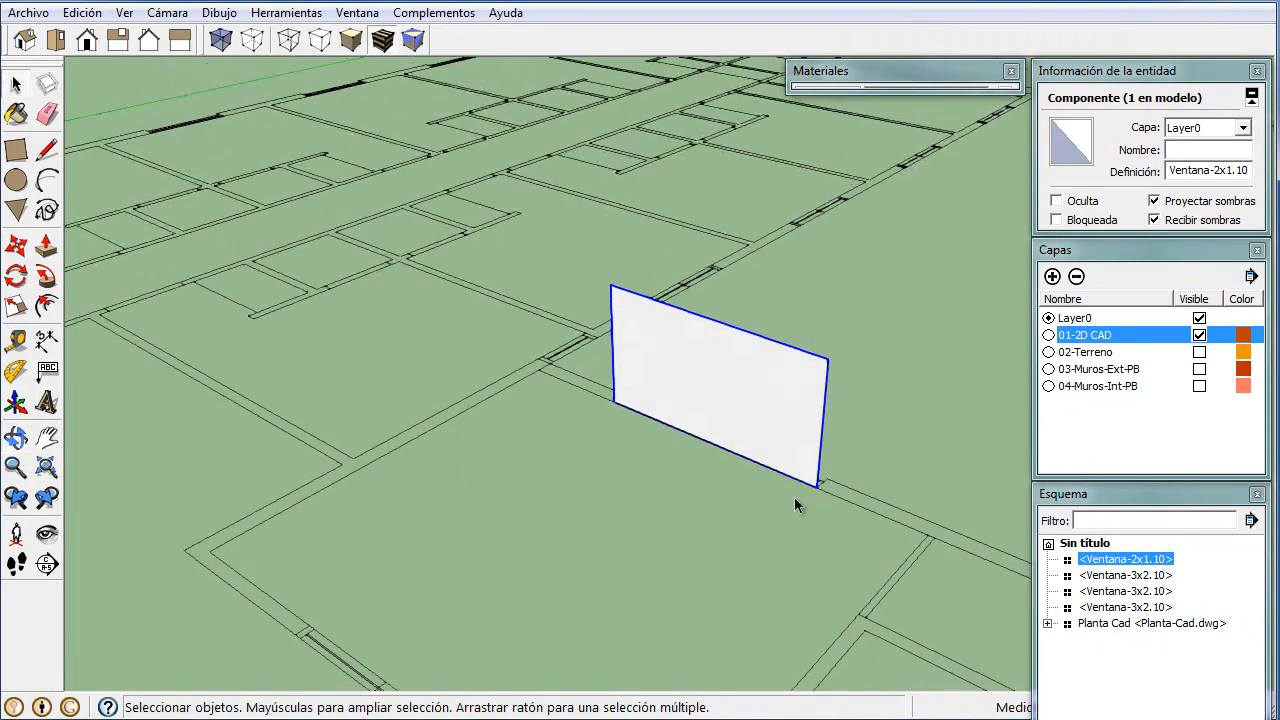
scroll(814, 489, "up", 2)
key("m")
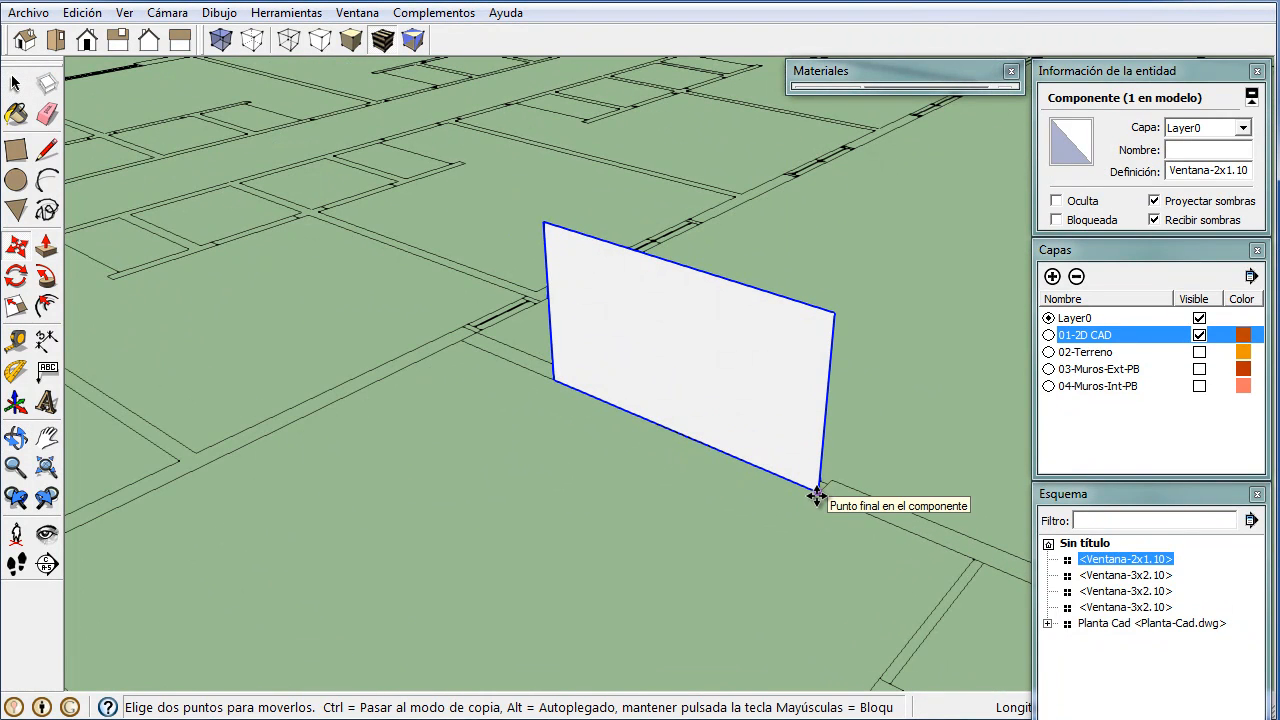
key("ctrl")
left_click(818, 490)
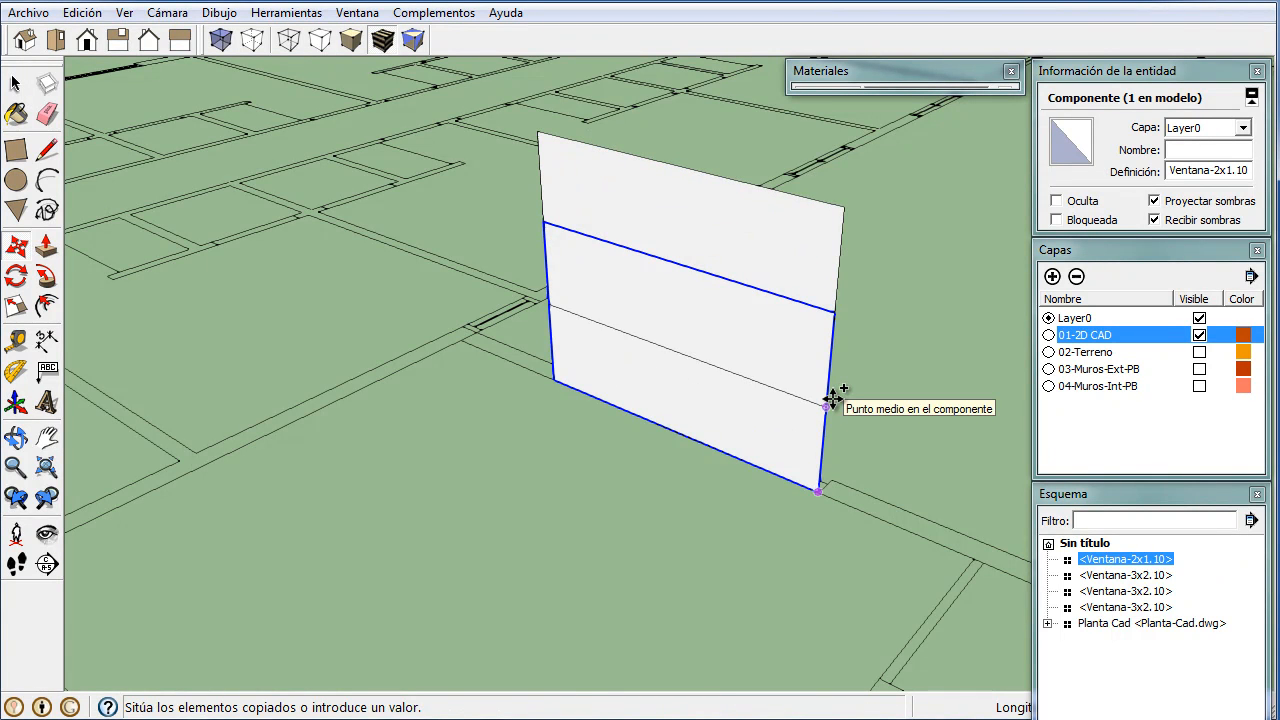
left_click(831, 400)
key("space")
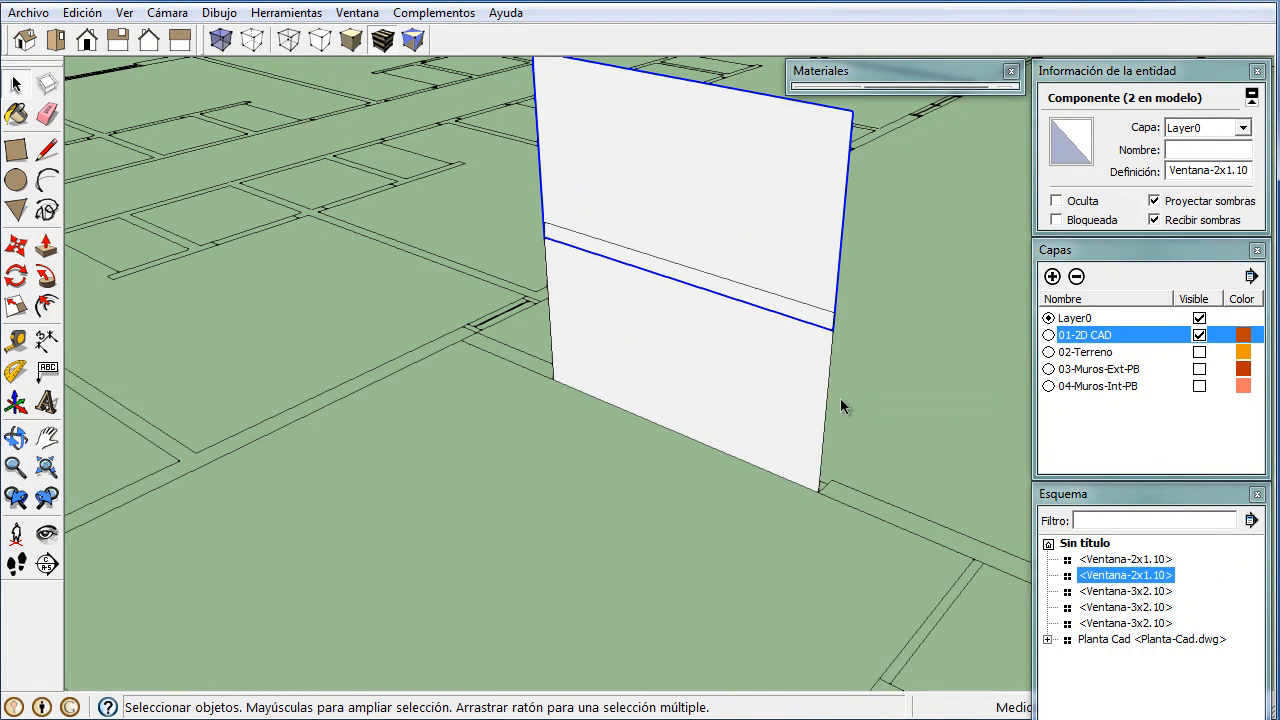
left_click(798, 392)
key("Delete")
- Draw a vertical edge about 1.10 m high from the corner of the first side-wall window opening beyond the projecting room
scroll(800, 392, "down", 6)
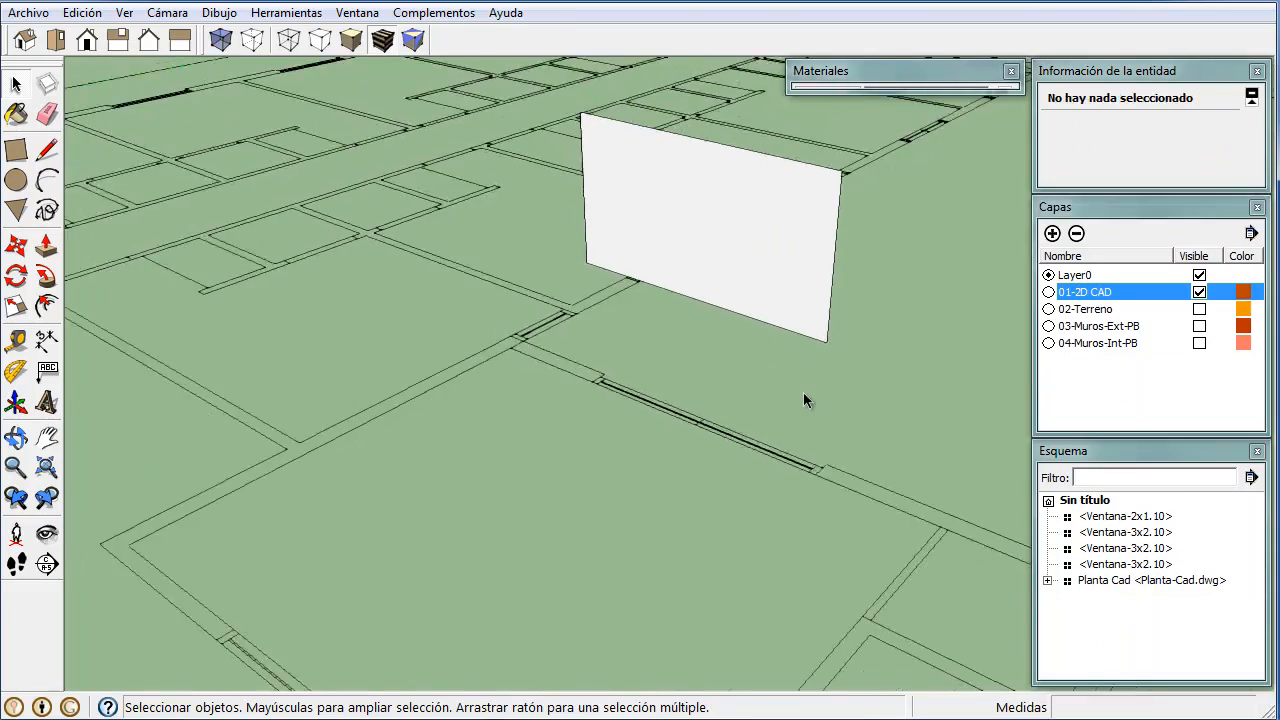
middle_click_drag(758, 466, 712, 432)
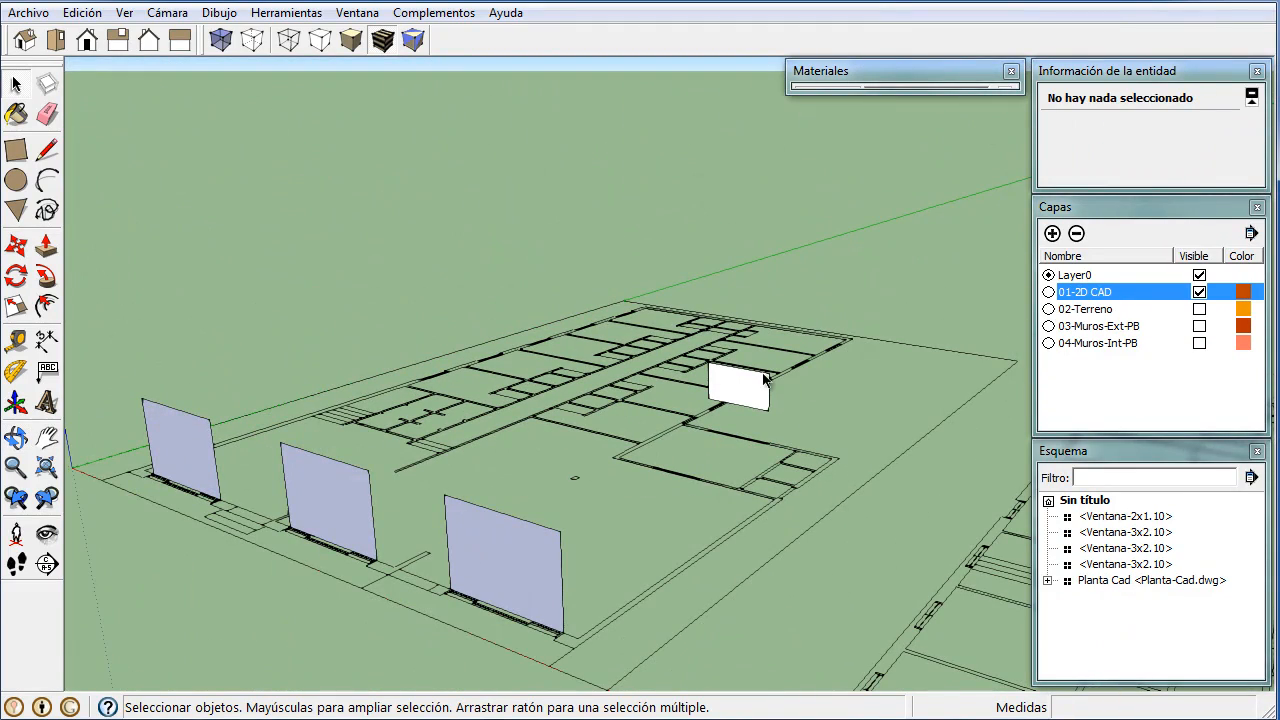
middle_click_drag(666, 517, 562, 446)
mouse_move(613, 468)
middle_mouse_down()
mouse_move(600, 491)
mouse_move(551, 470)
middle_mouse_up()
scroll(414, 414, "up", 2)
scroll(414, 414, "up", 1)
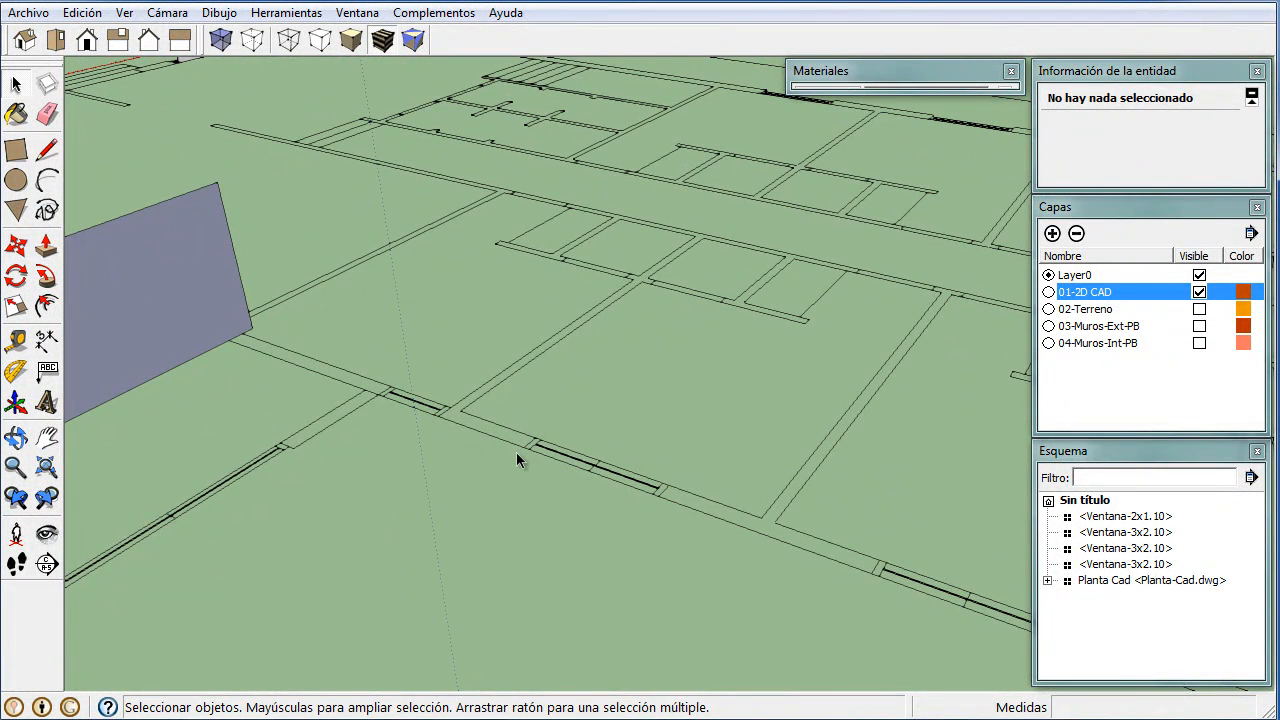
key("l")
left_click(523, 446)
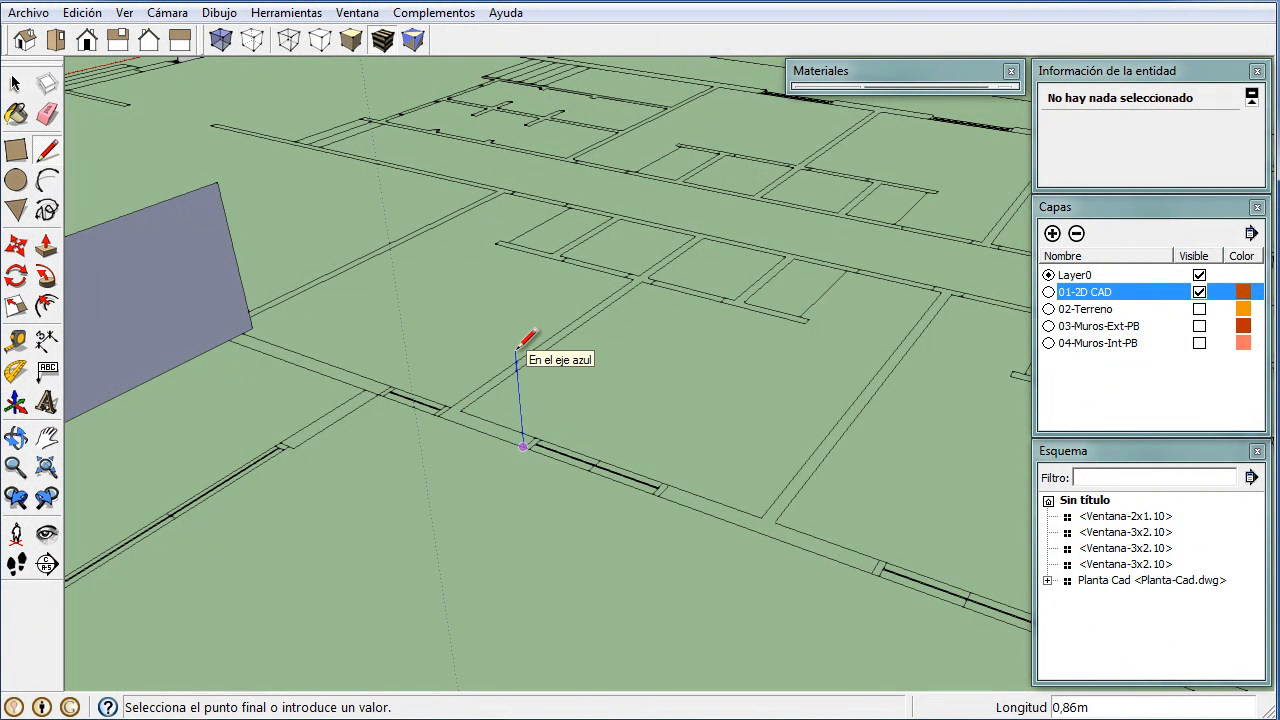
key("shift")
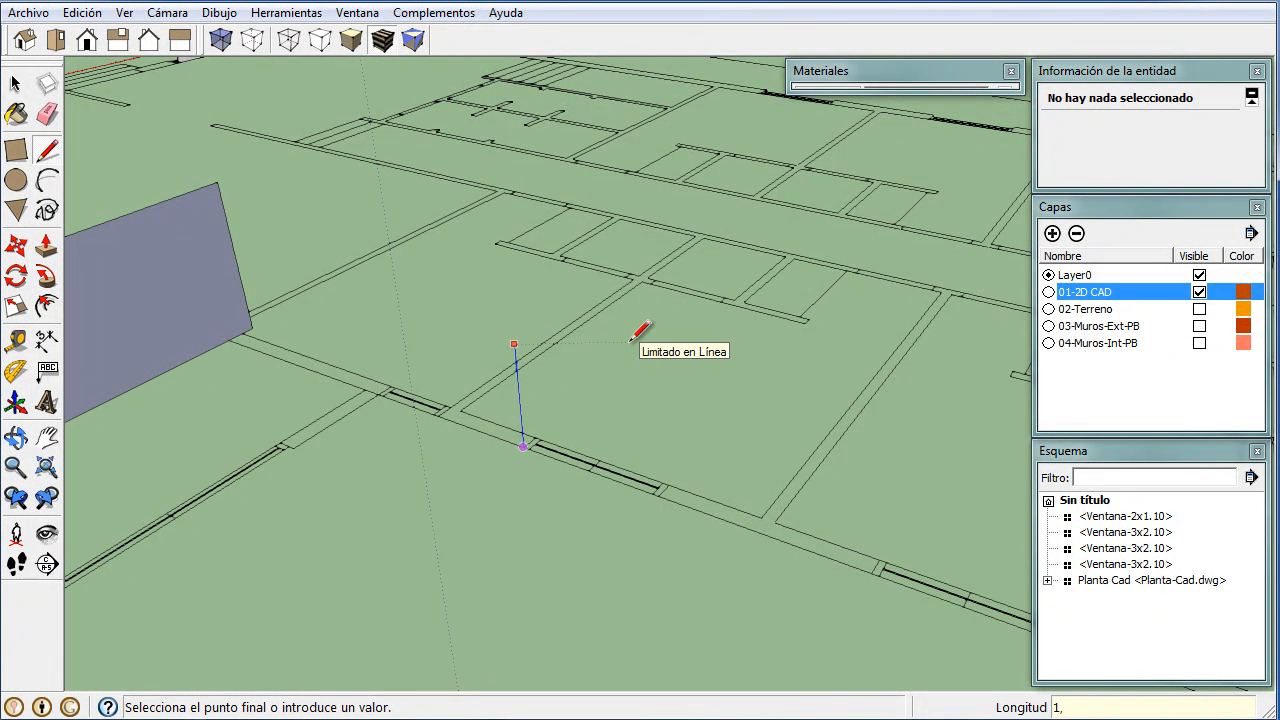
left_click(520, 310)
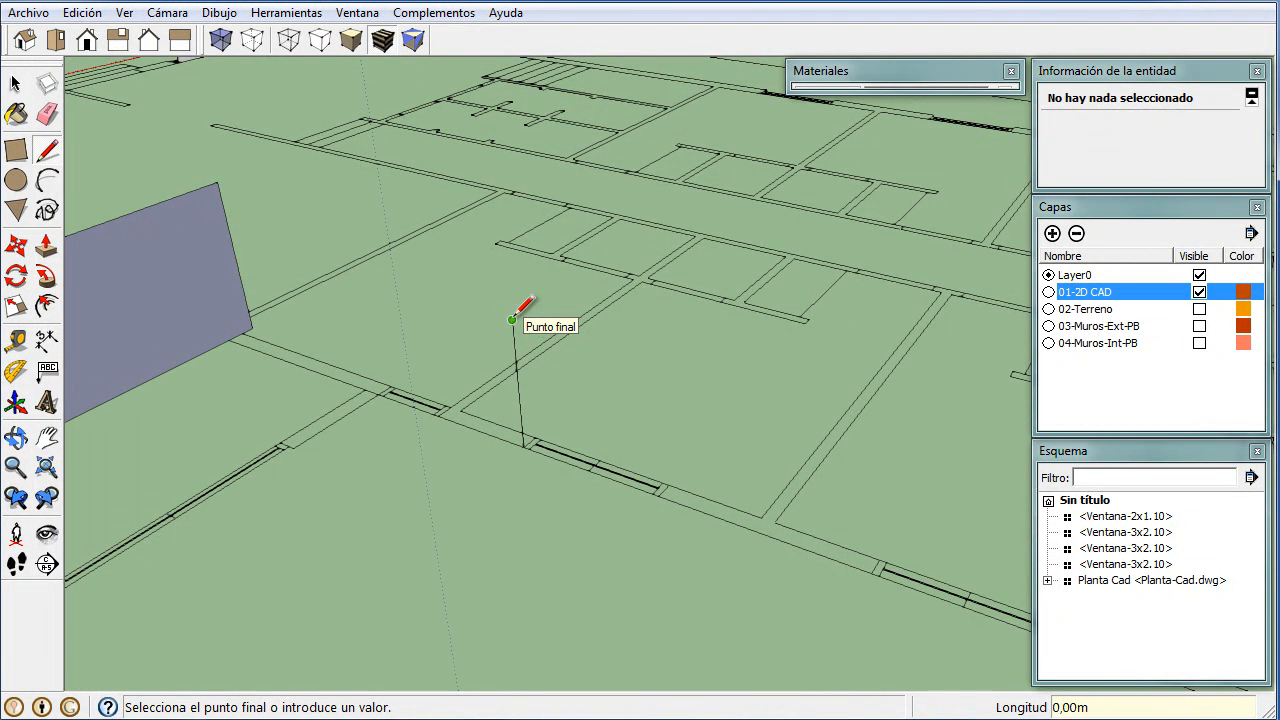
- Complete the vertical edge into a rectangular face about 1.20 m wide spanning the opening, and select it with its edges
key("Right")
key("Left")
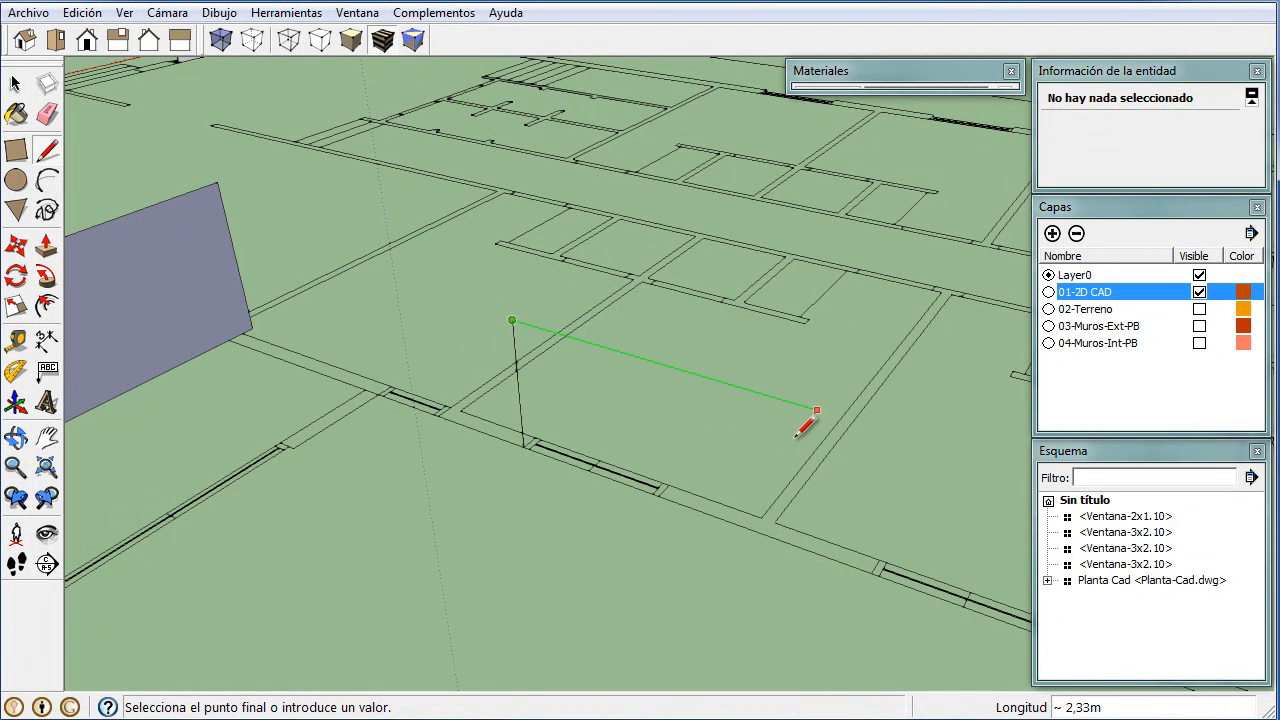
left_click(656, 487)
left_click(522, 444)
mouse_move(560, 474)
middle_mouse_down()
mouse_move(545, 501)
mouse_move(609, 466)
mouse_move(612, 427)
middle_mouse_up()
key("space")
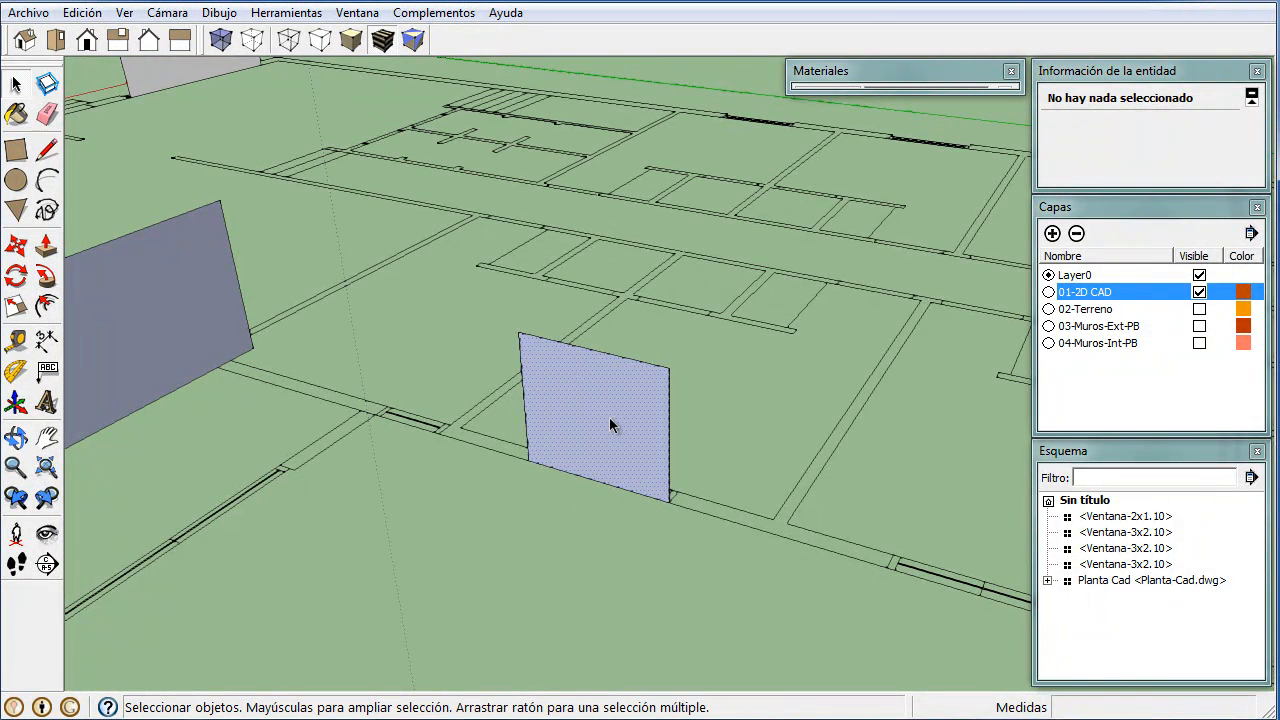
double_click(599, 393)
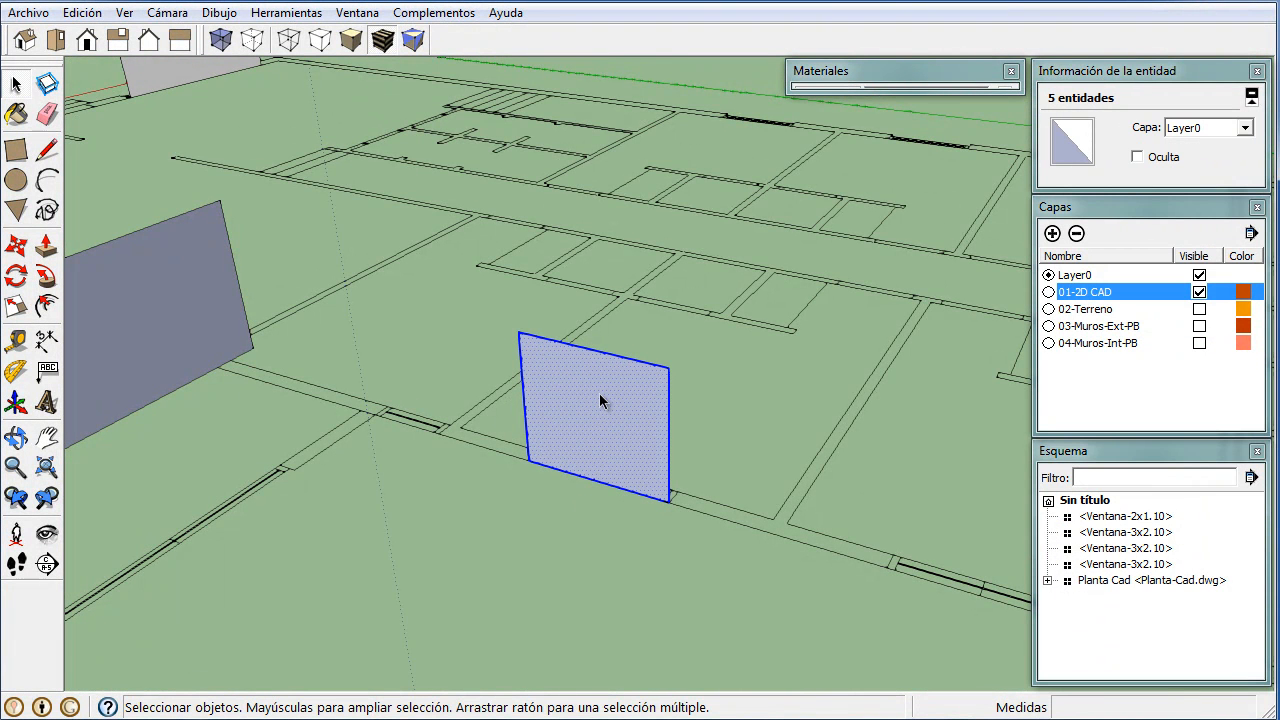
key("g")
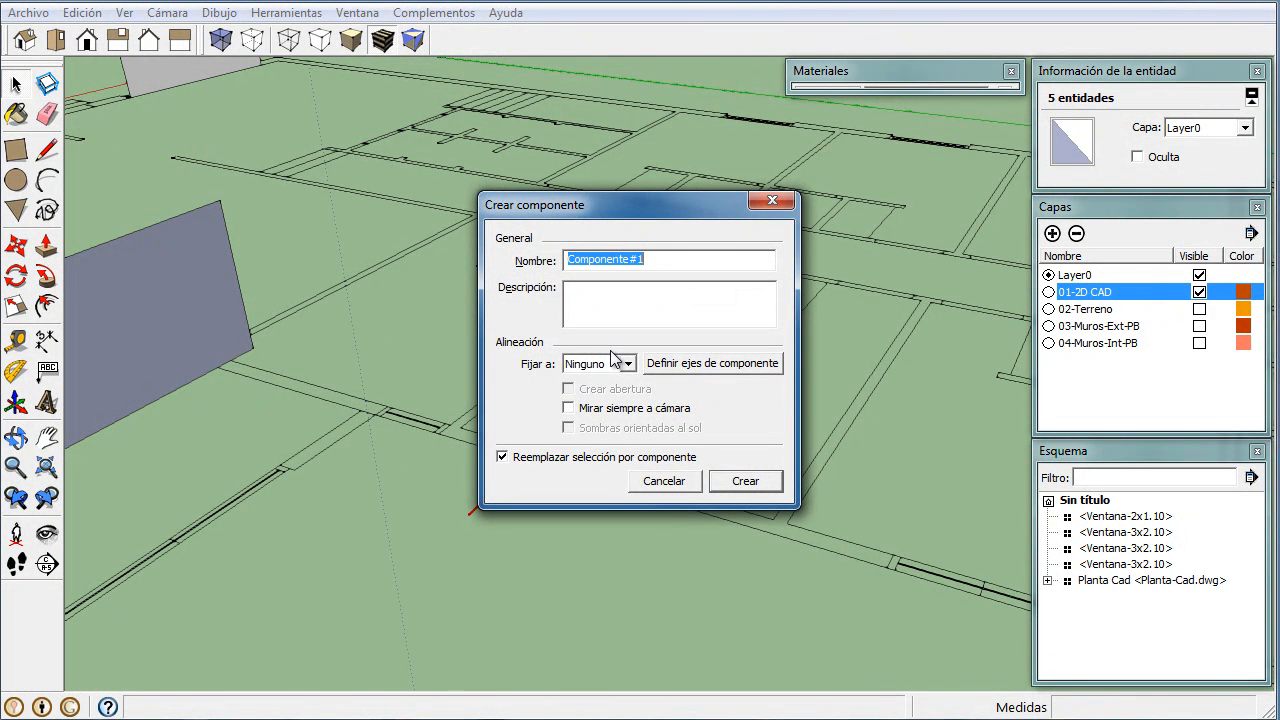
type("Ventana-1")
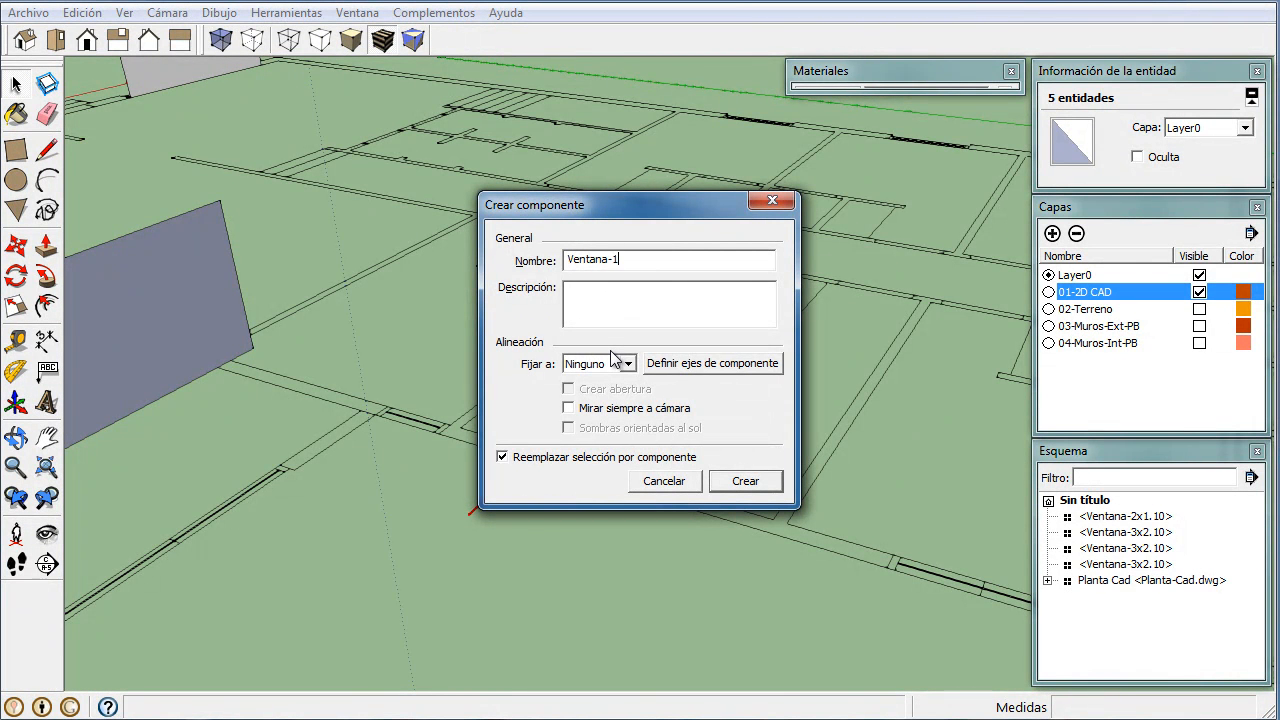
key("Return")
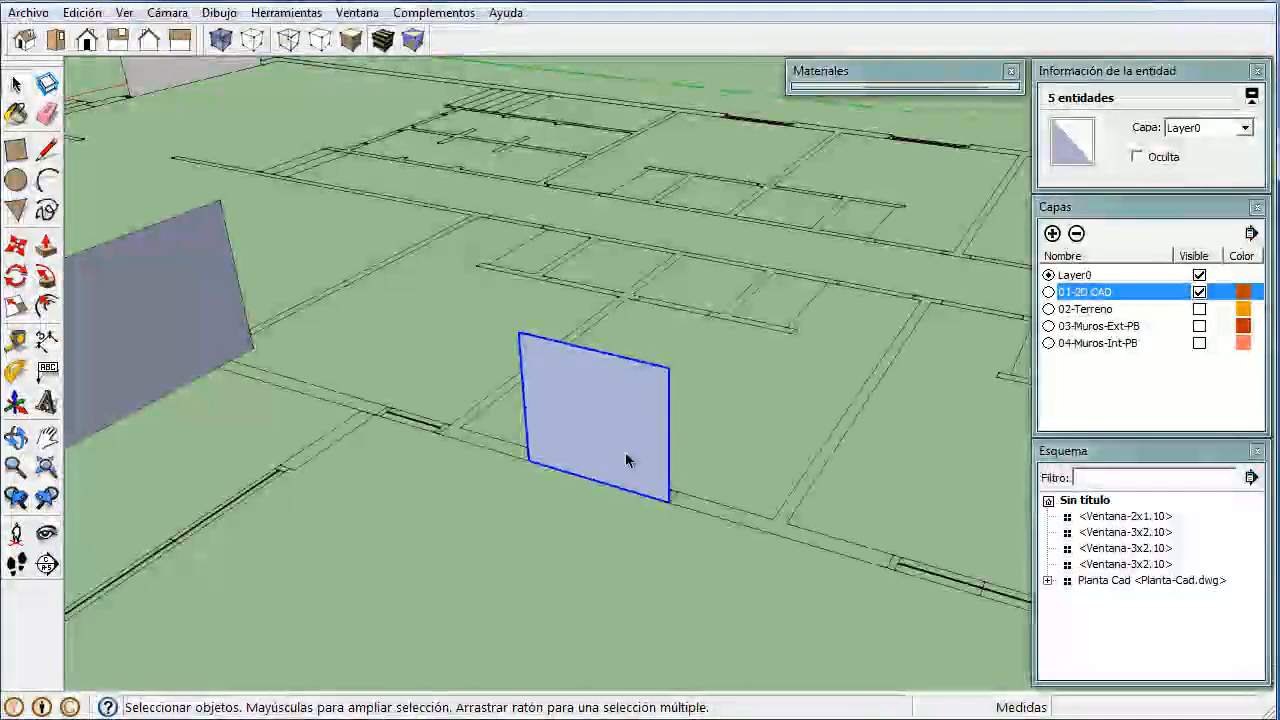
- Measure the width of the new window face along its top edge
key("t")
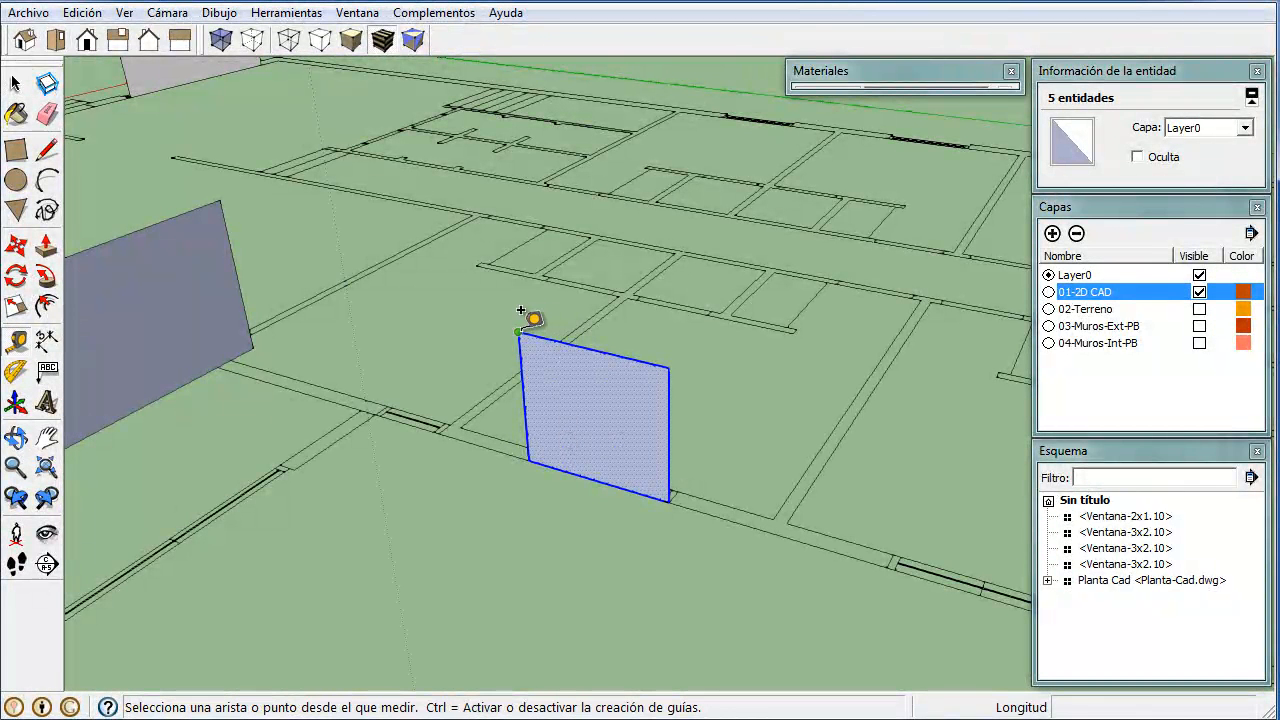
left_click(518, 332)
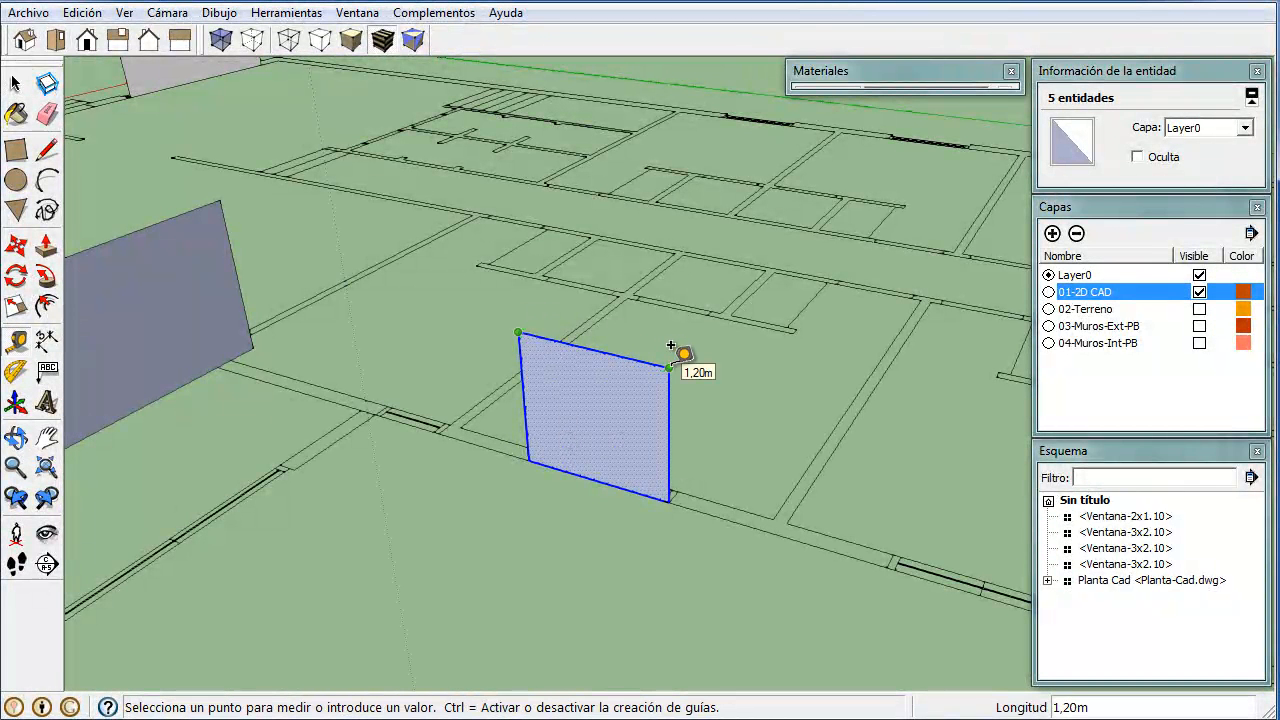
left_click(670, 345)
key("space")
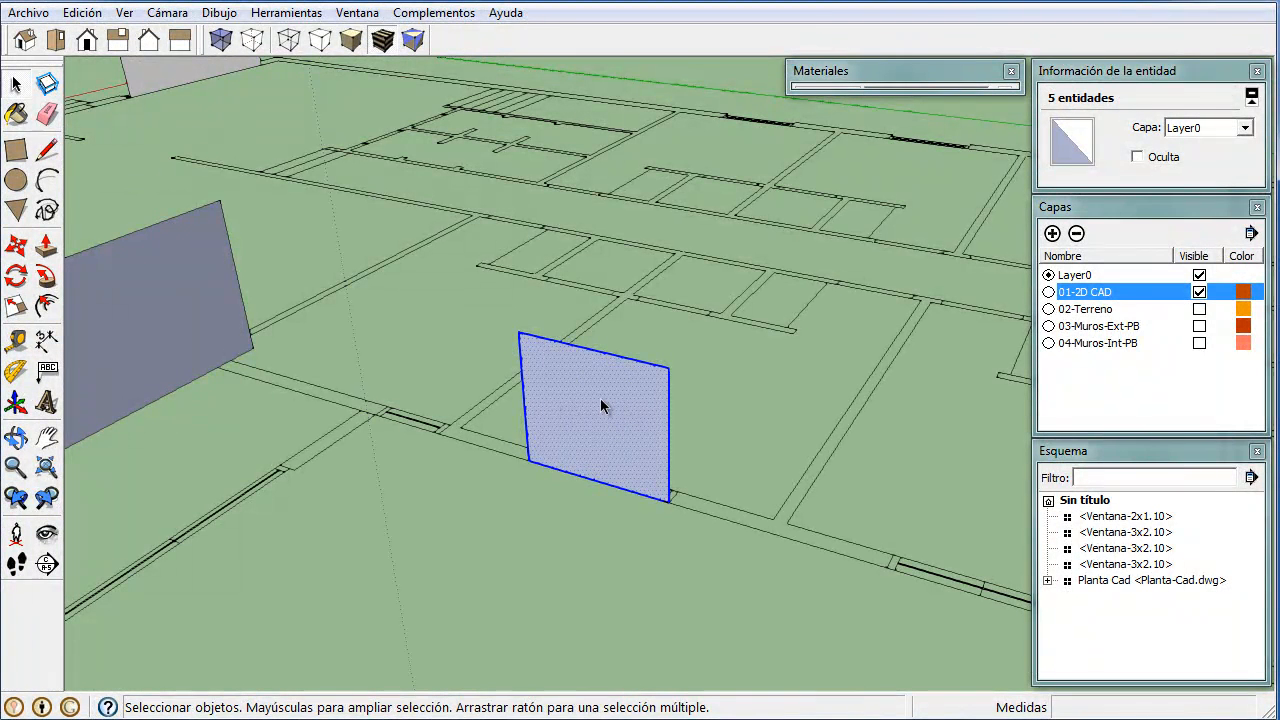
- Make the selected face and its edges a component named Ventana-1,20x1,10
type("g")
type("V")
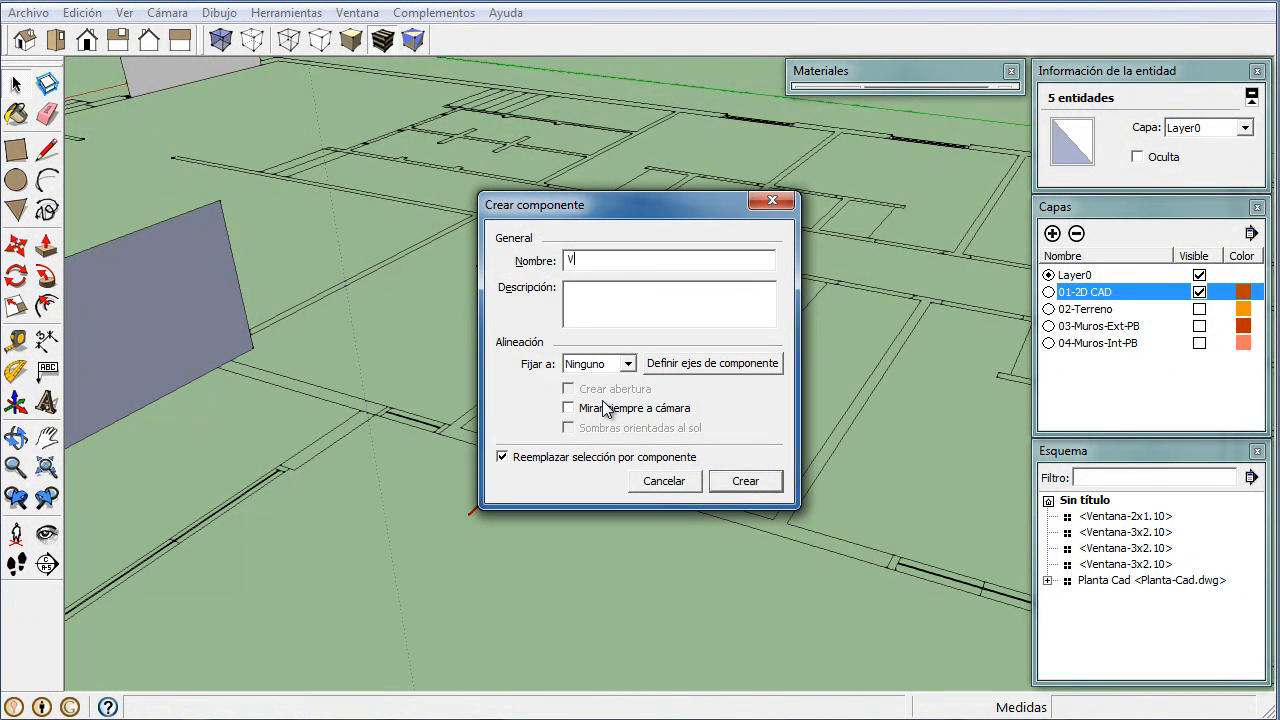
type("entana-1,20x1,10")
left_click(745, 481)
- Move the Ventana-1,20x1,10 component straight up until its top is level with the top of the front Ventana-3x2.10 window
middle_click_drag(703, 491, 529, 443)
scroll(529, 443, "down", 3)
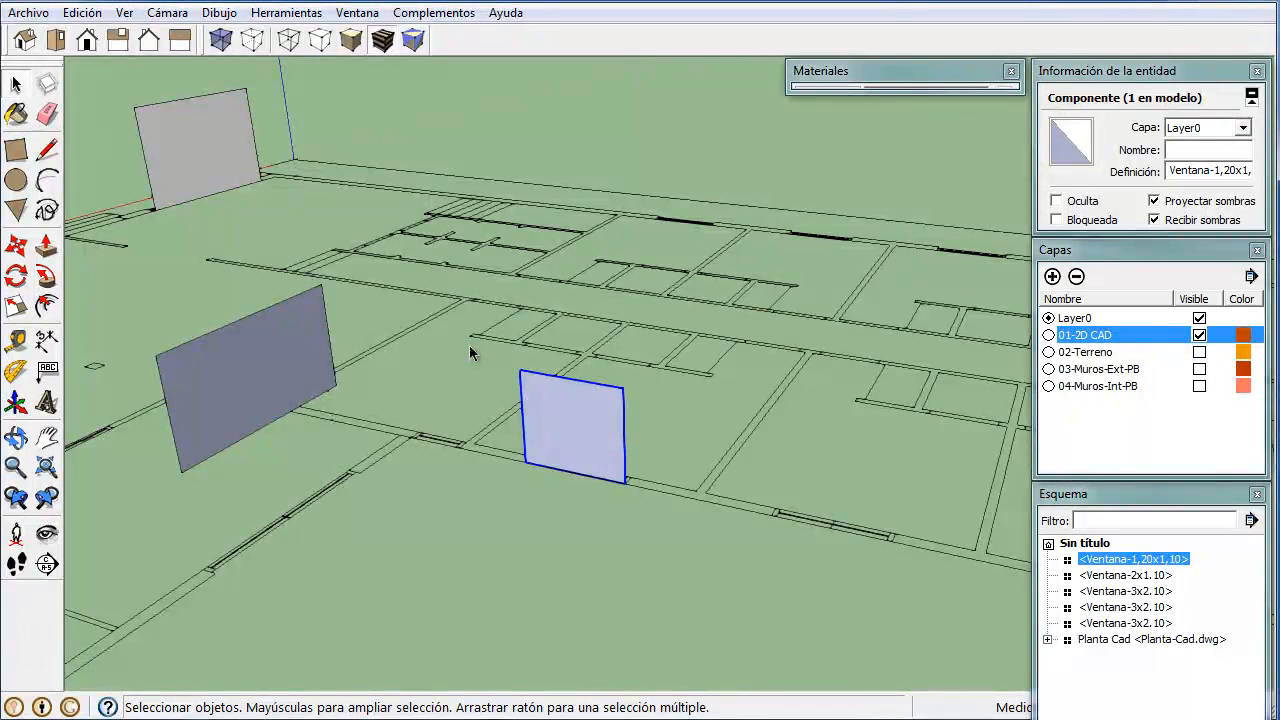
key("m")
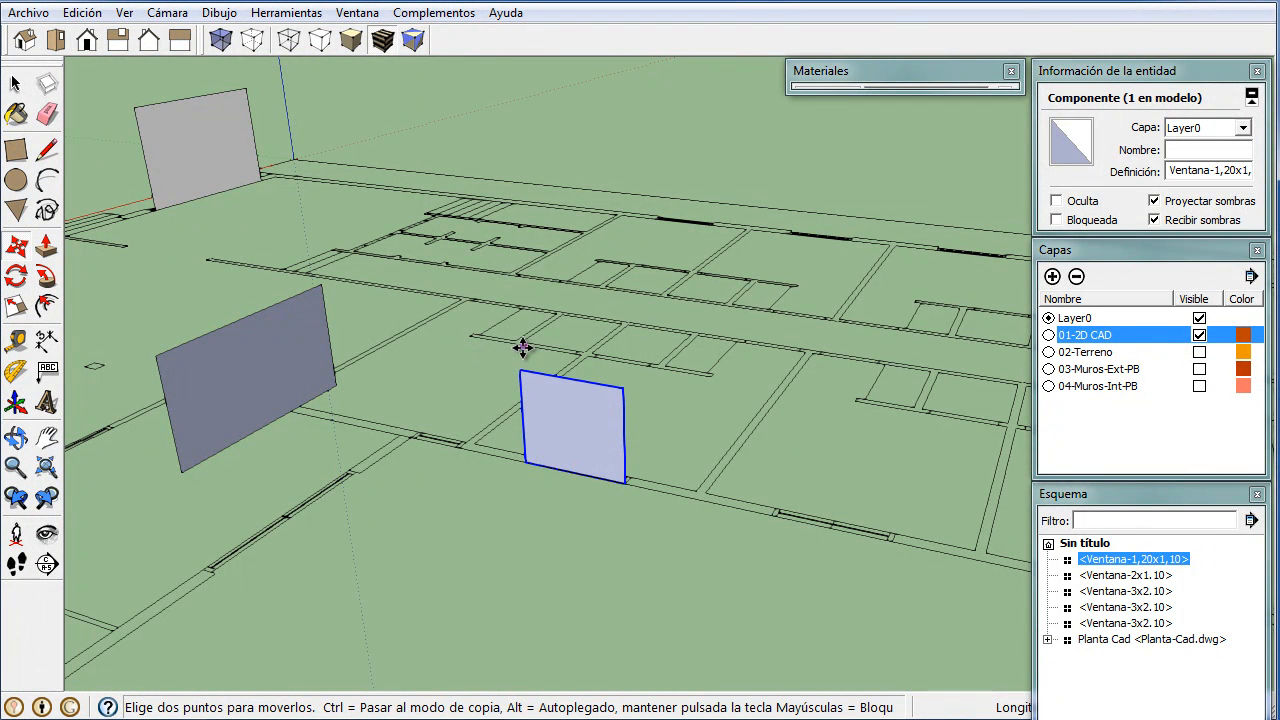
left_click_drag(520, 368, 324, 288)
middle_click_drag(324, 288, 506, 523)
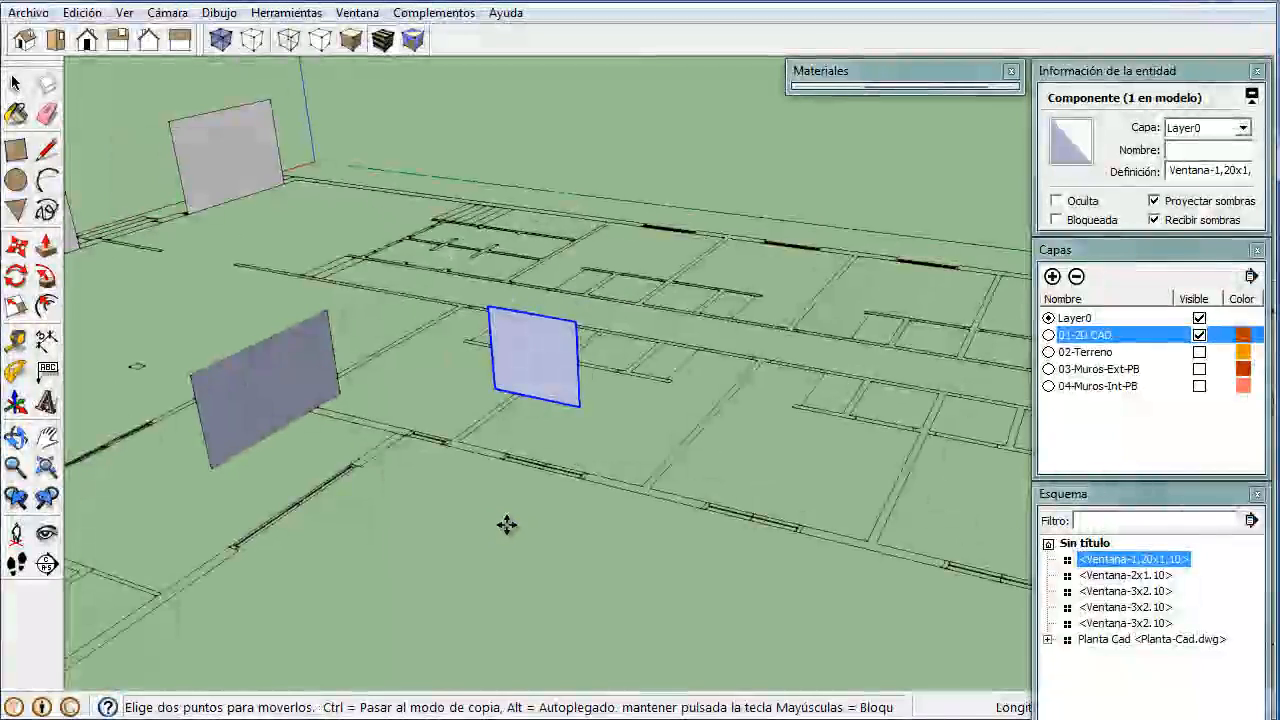
scroll(505, 435, "up", 2)
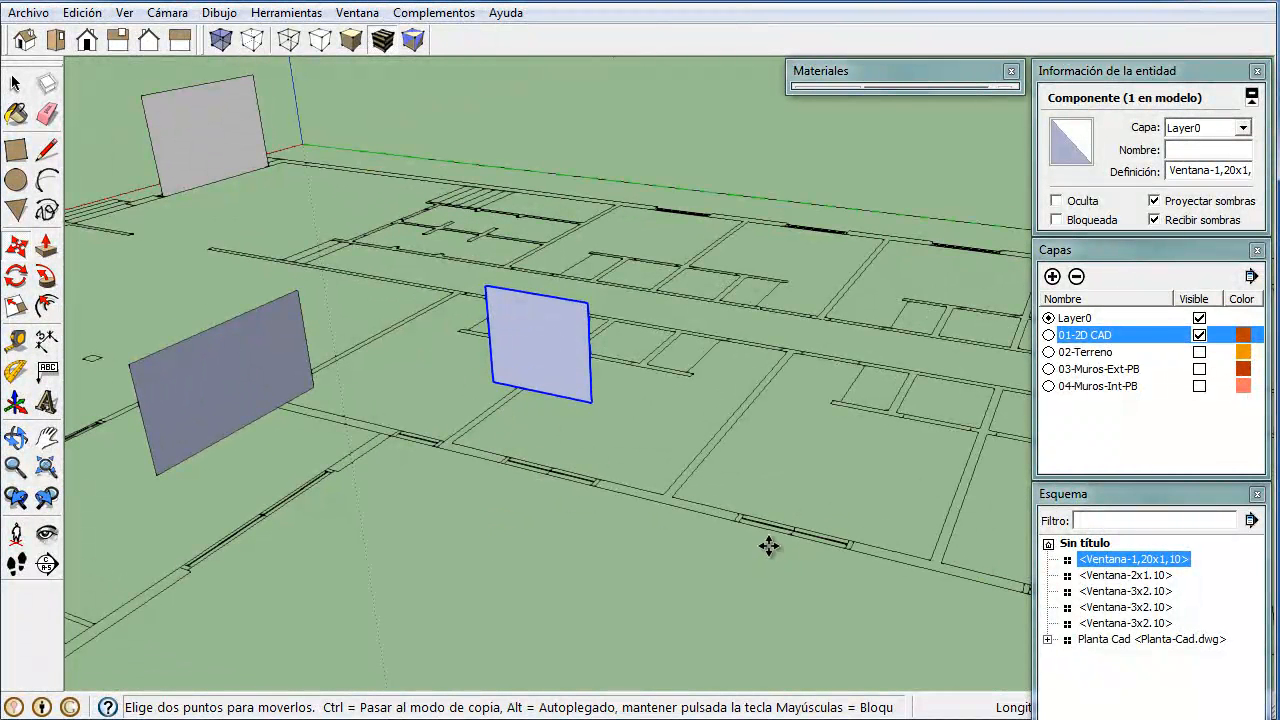
- Measure the width of the next window opening along the side wall
key("t")
scroll(740, 510, "up", 3)
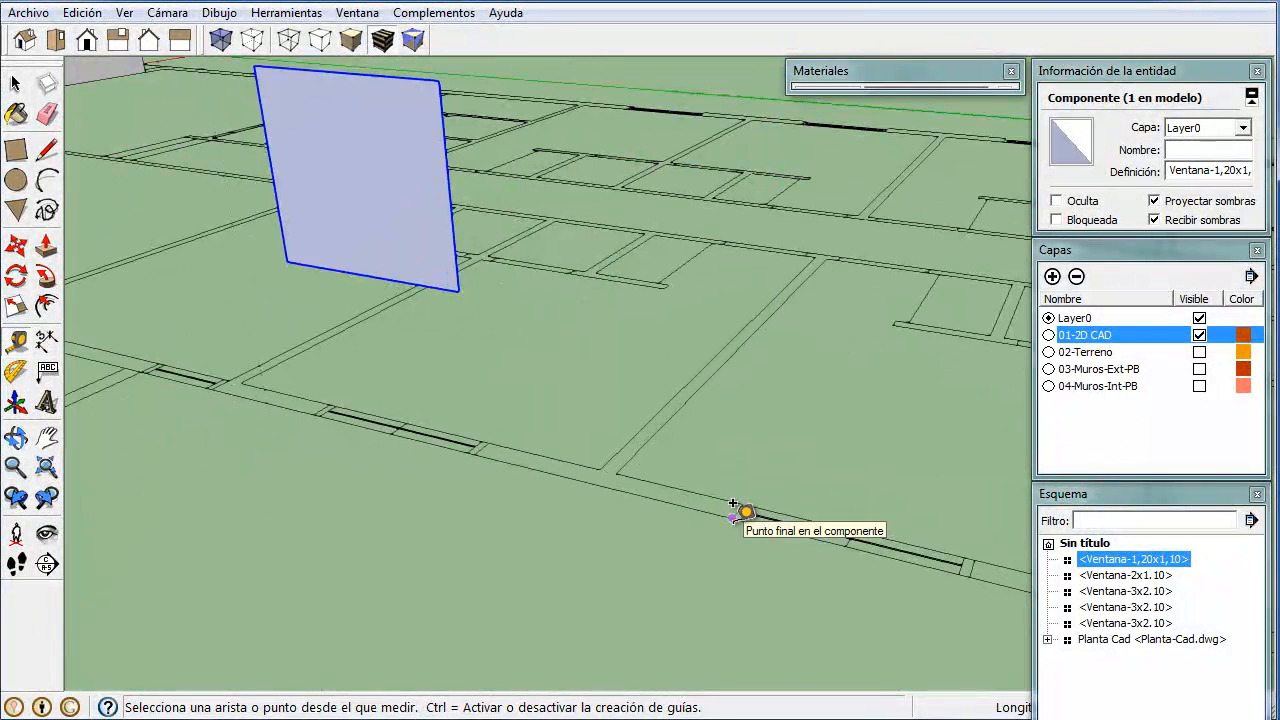
left_click(733, 505)
key("Escape")
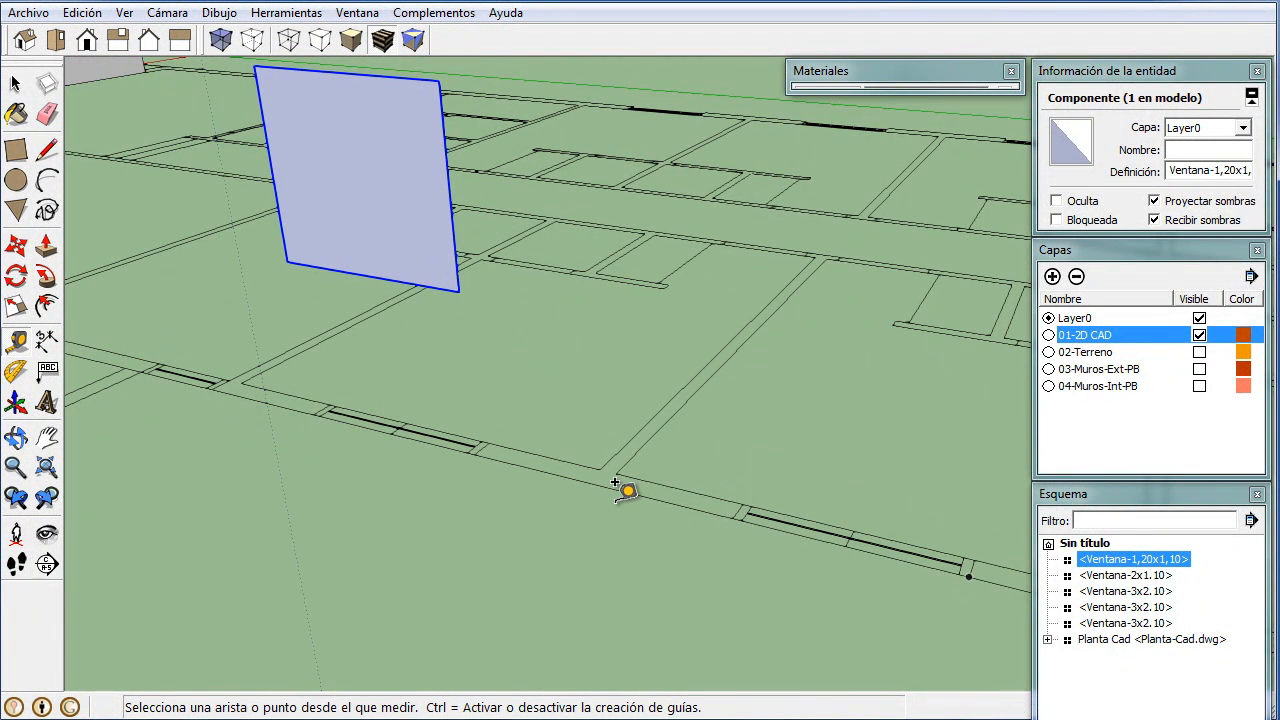
middle_click_drag(576, 508, 611, 480, "shift")
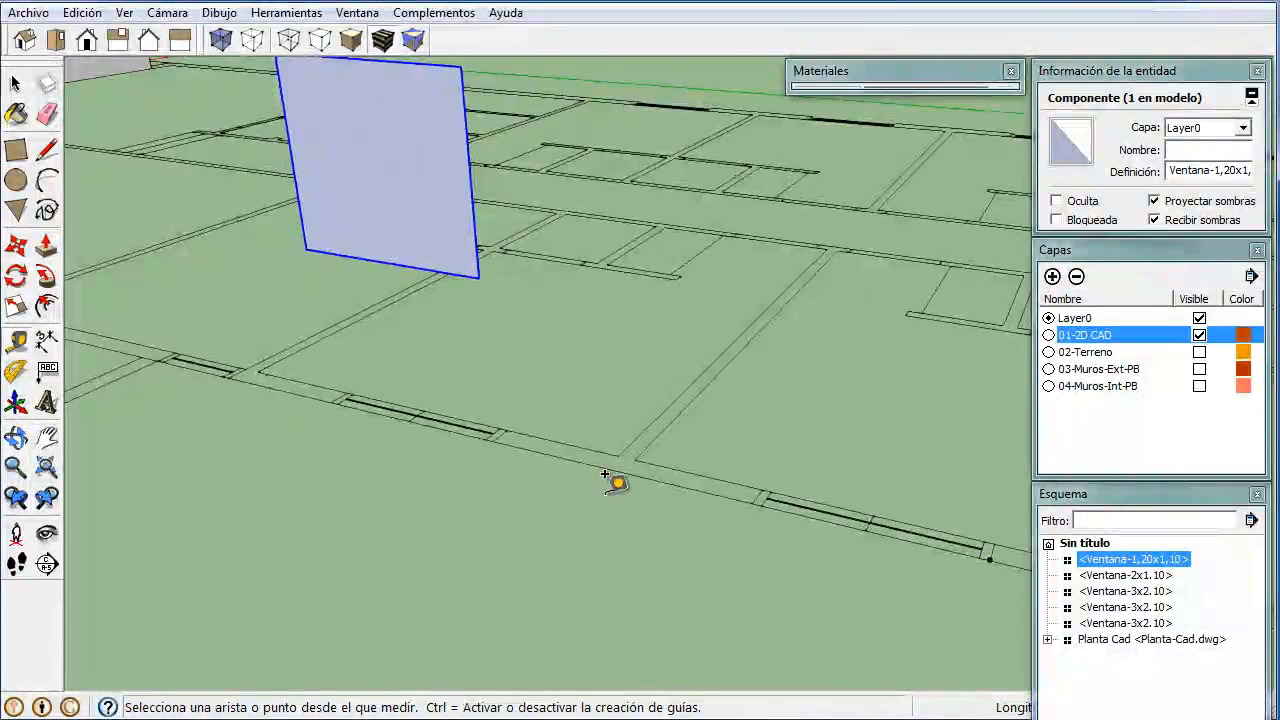
- Copy the Ventana-1,20x1,10 component from the first side-wall opening to the second, keeping the matching corner alignment
scroll(371, 189, "down", 3)
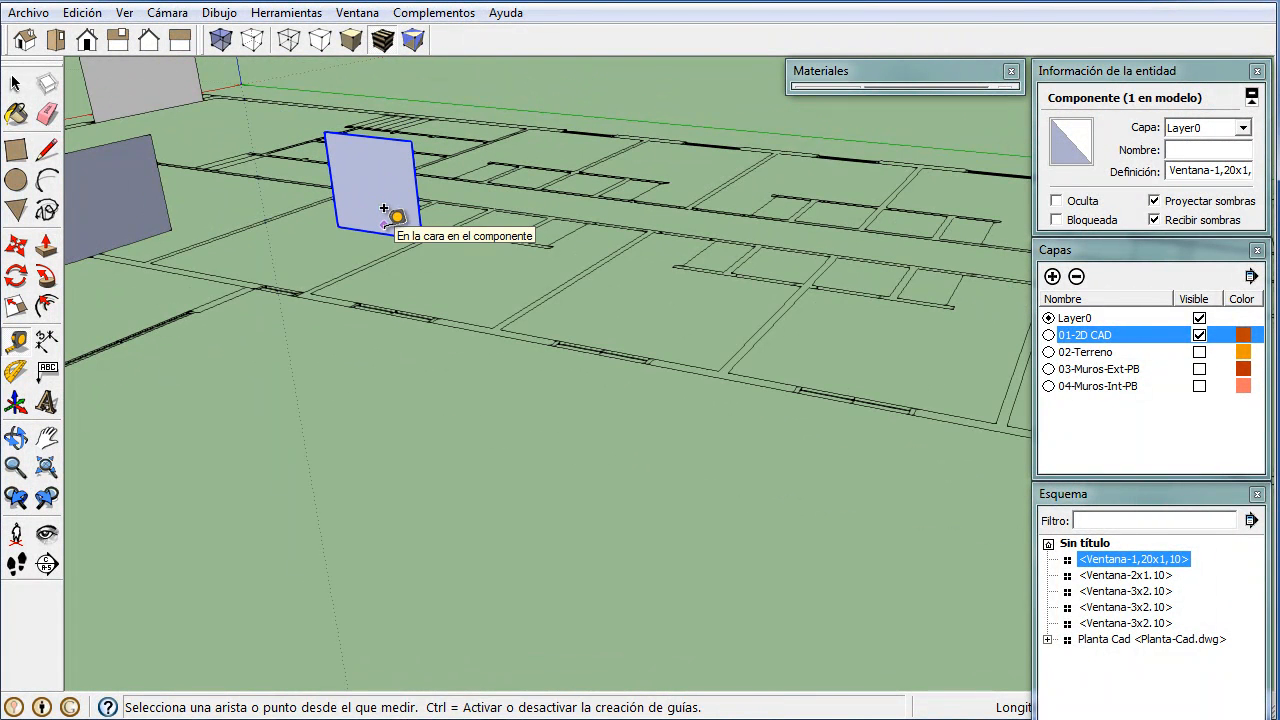
key("space")
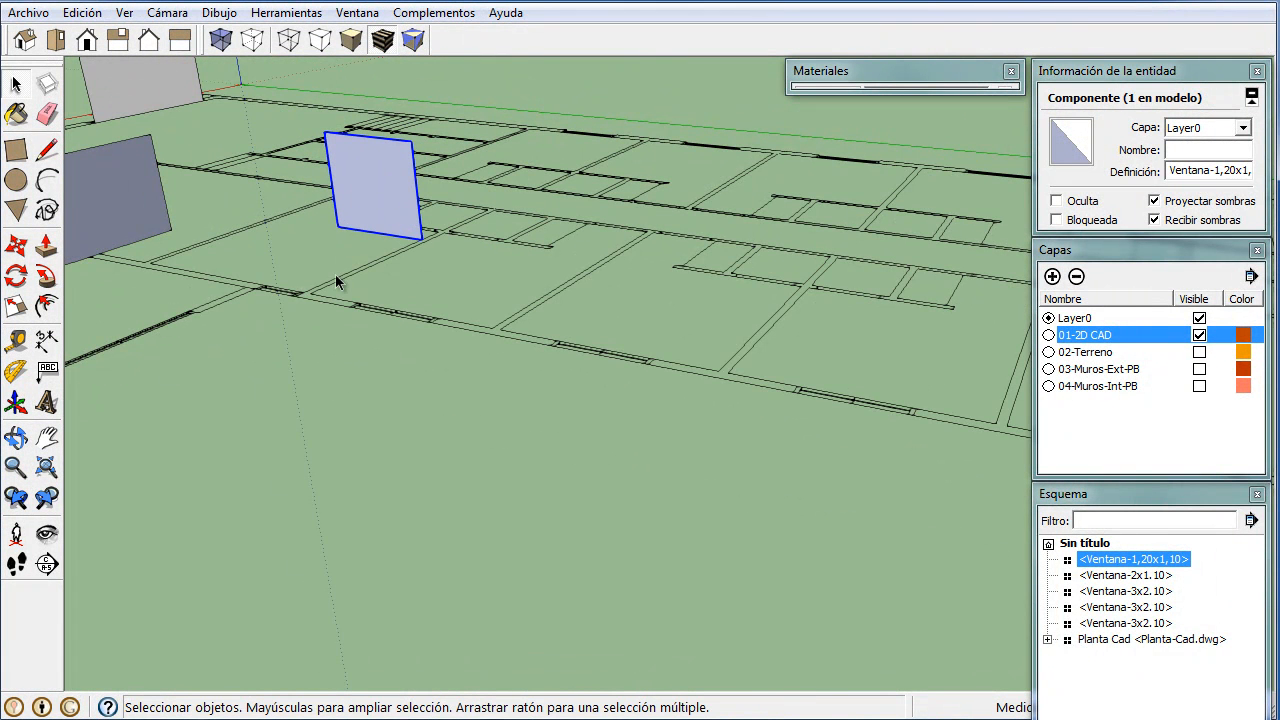
key("m")
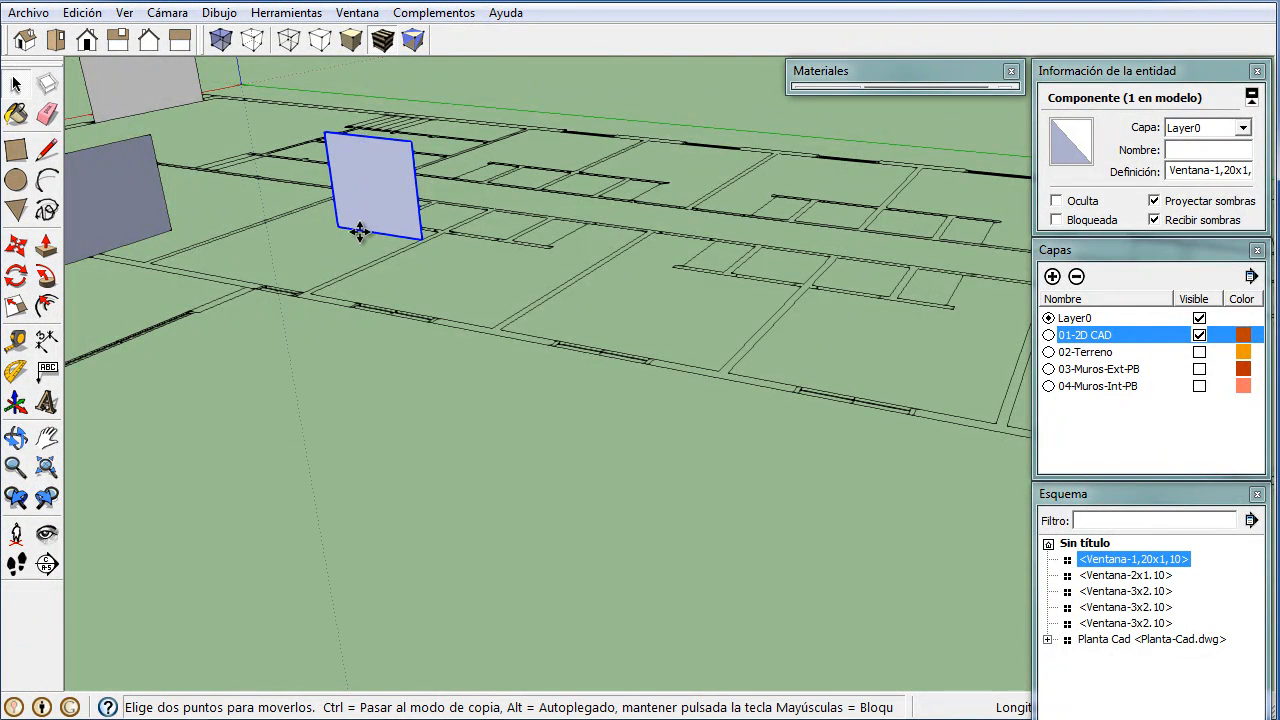
scroll(352, 310, "up", 5)
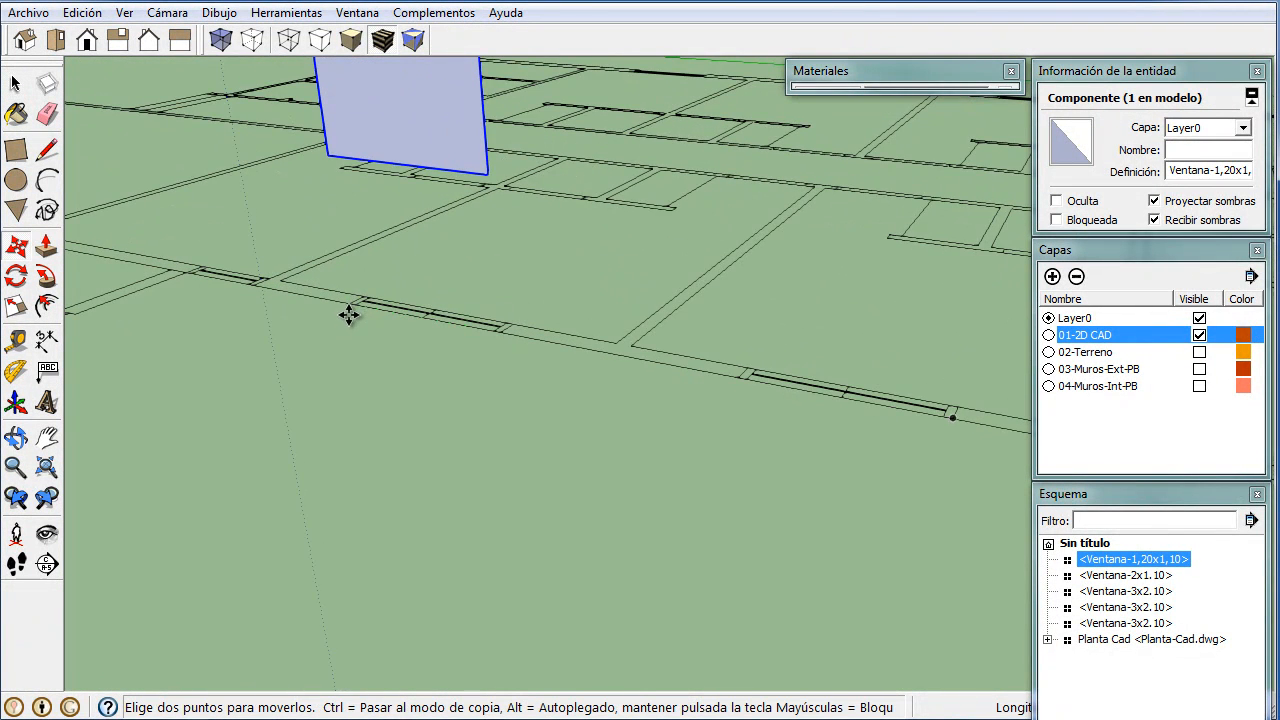
scroll(351, 307, "up", 3)
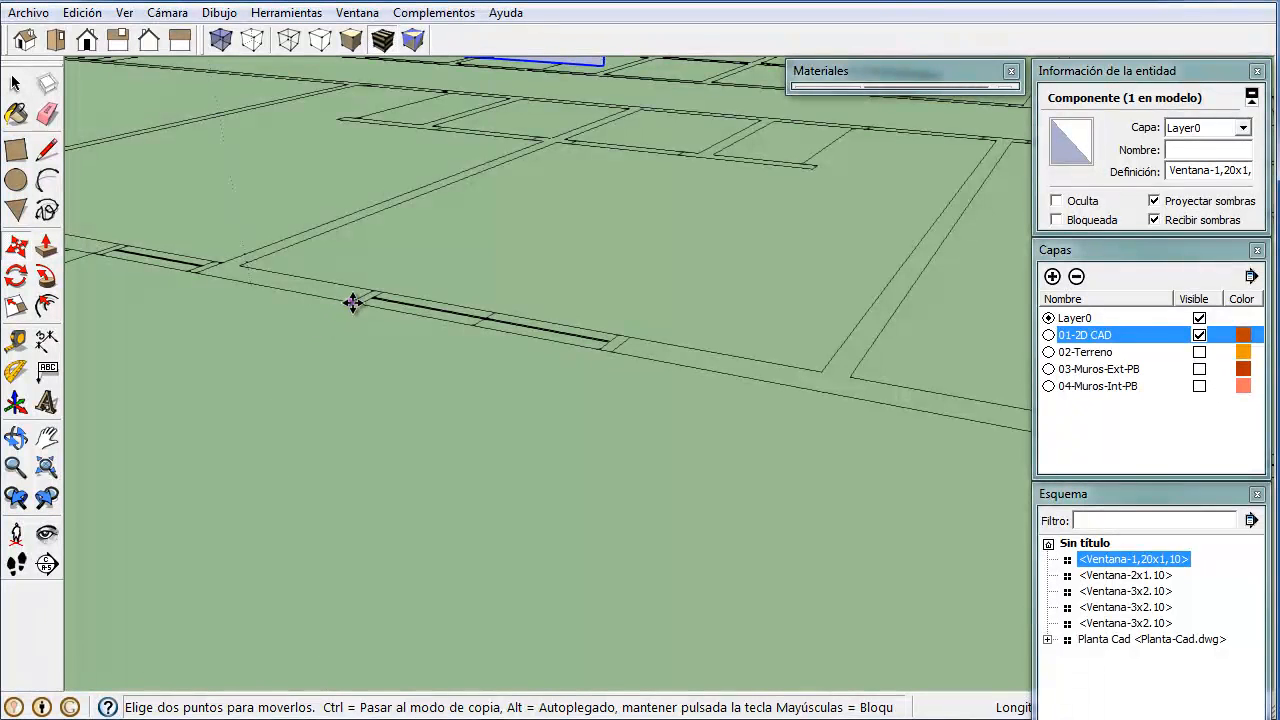
left_click(349, 300)
key("ctrl")
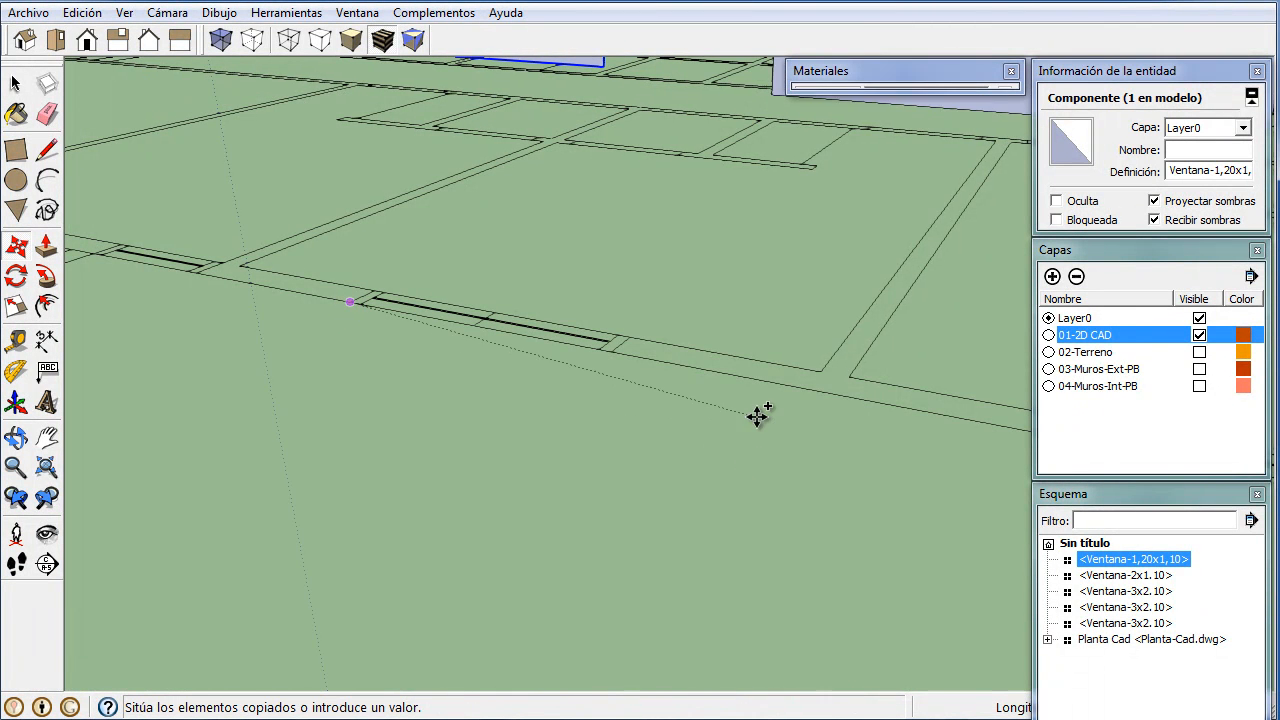
middle_click_drag(800, 408, 380, 323)
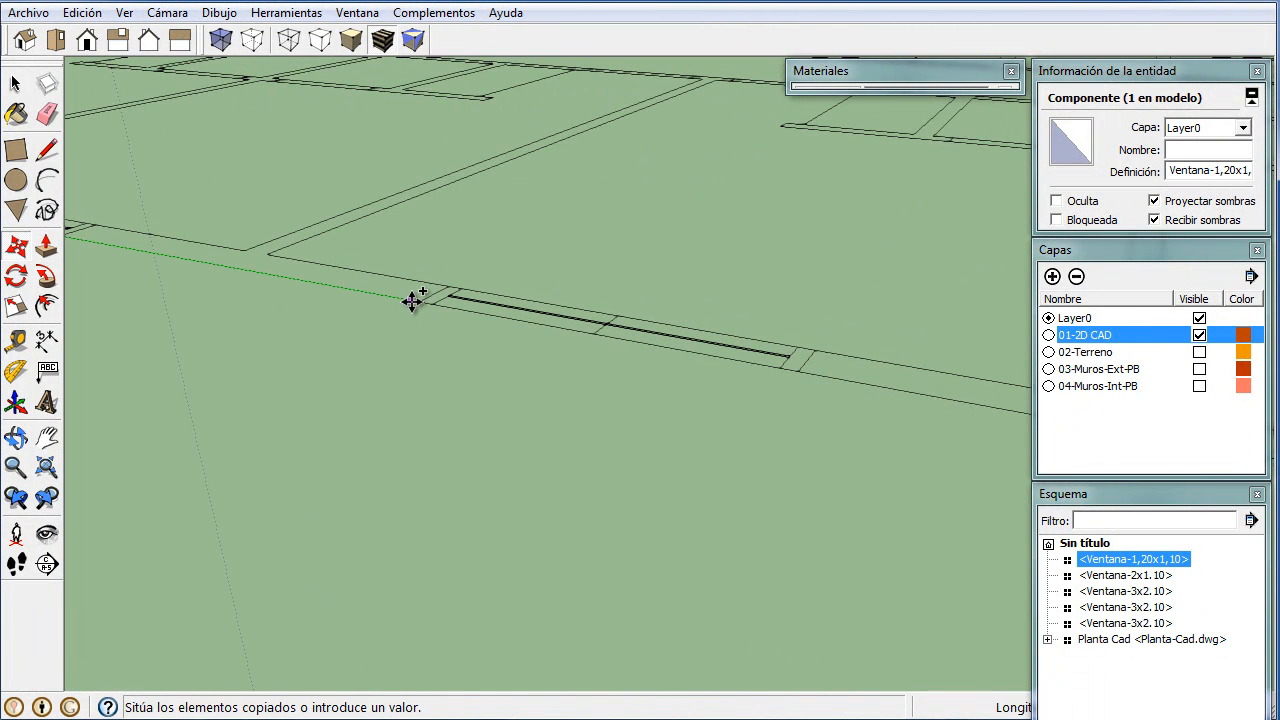
left_click(424, 300)
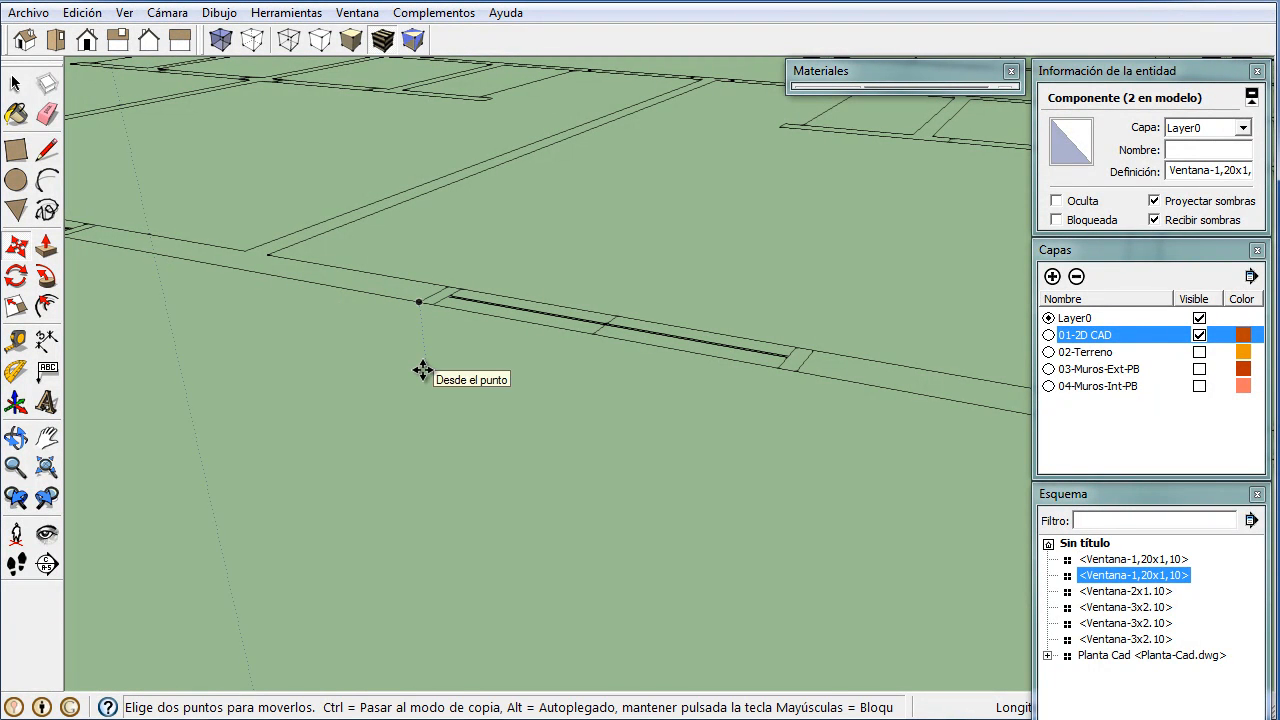
- Copy the second side-wall window to the third opening along the wall and clear the selection
left_click(419, 302)
middle_click_drag(537, 389, 343, 397)
left_click(772, 440)
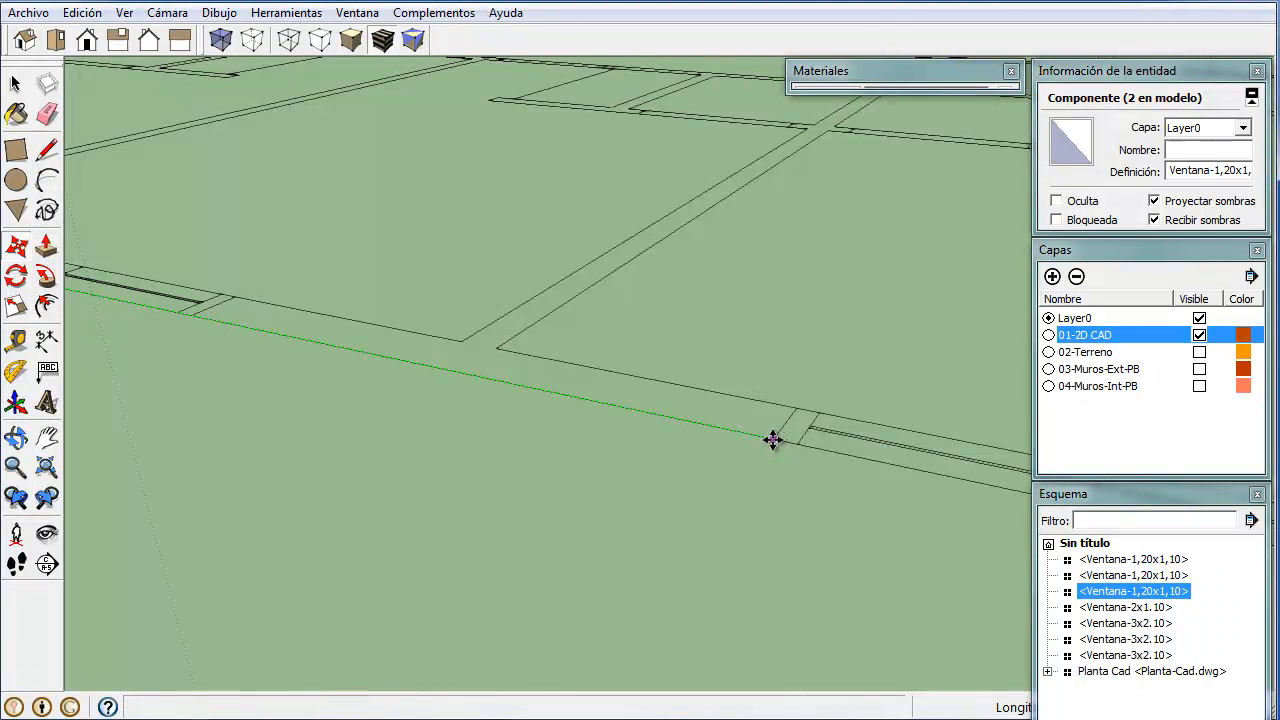
key("space")
left_click(560, 463)
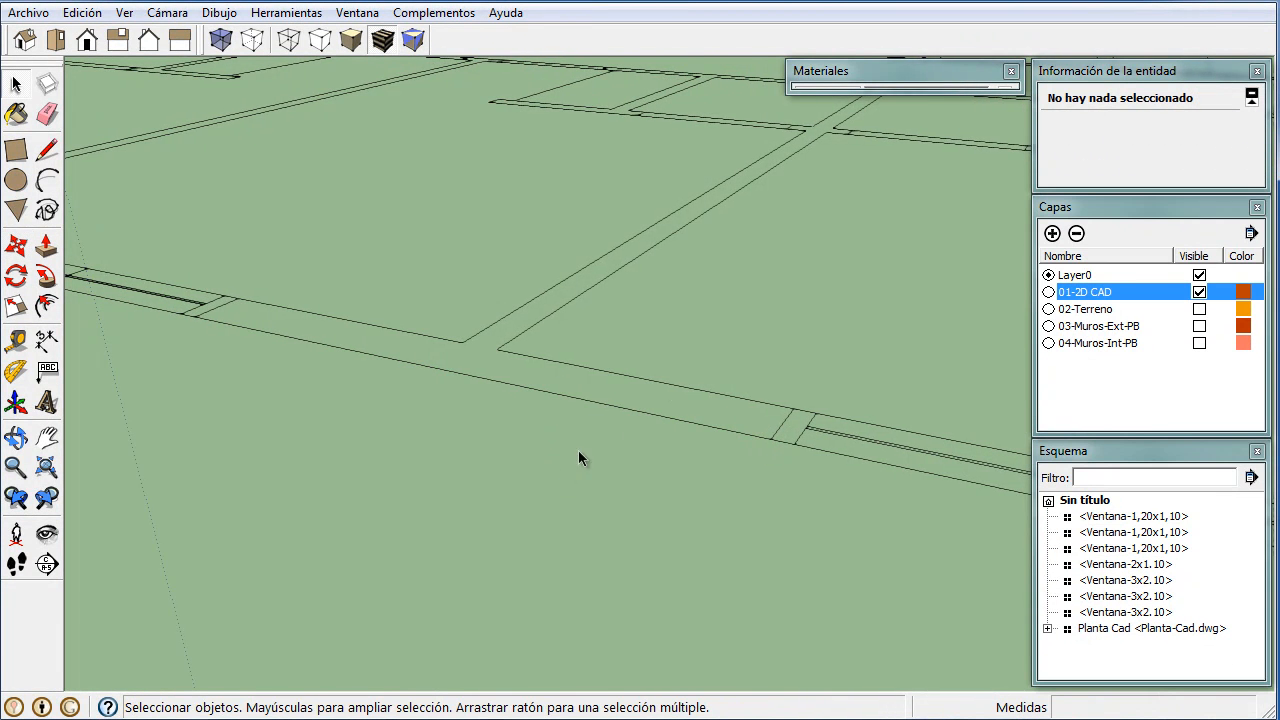
- Copy the third Ventana-1,20x1,10 window to the fourth and last opening of the side wall
scroll(663, 388, "down", 3)
middle_click_drag(633, 372, 496, 408, "shift")
left_click(522, 335)
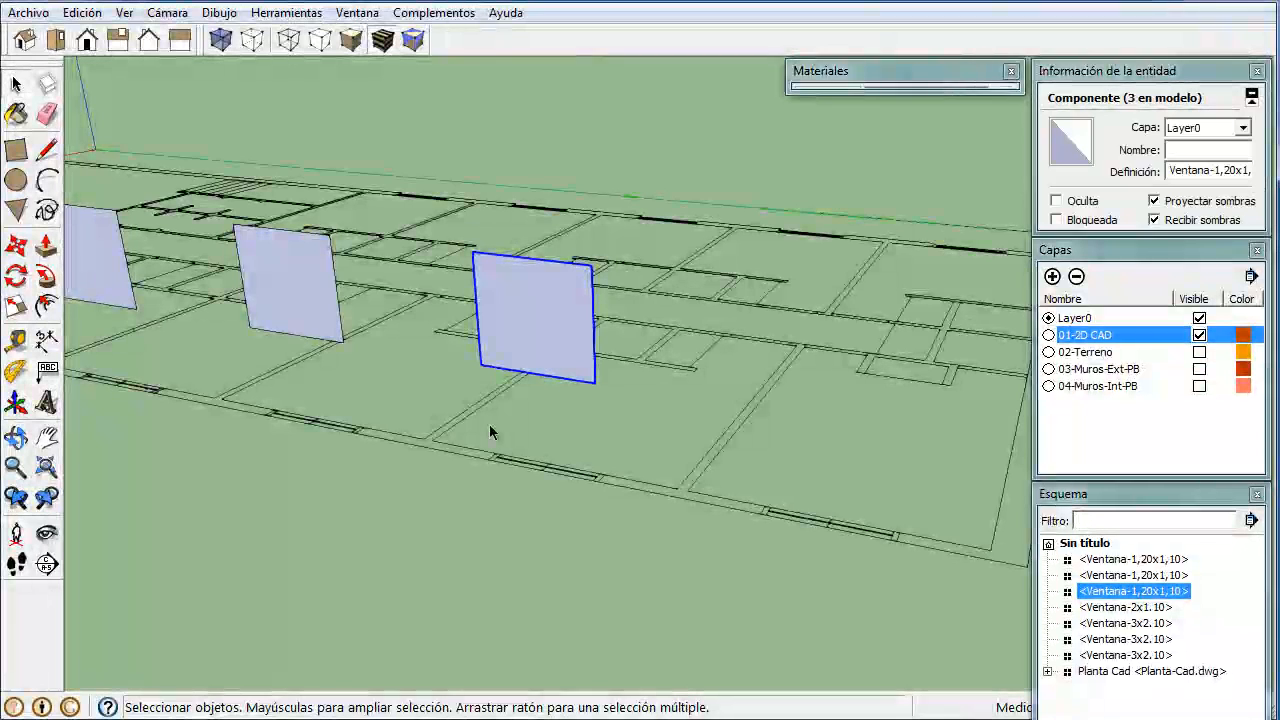
key("m")
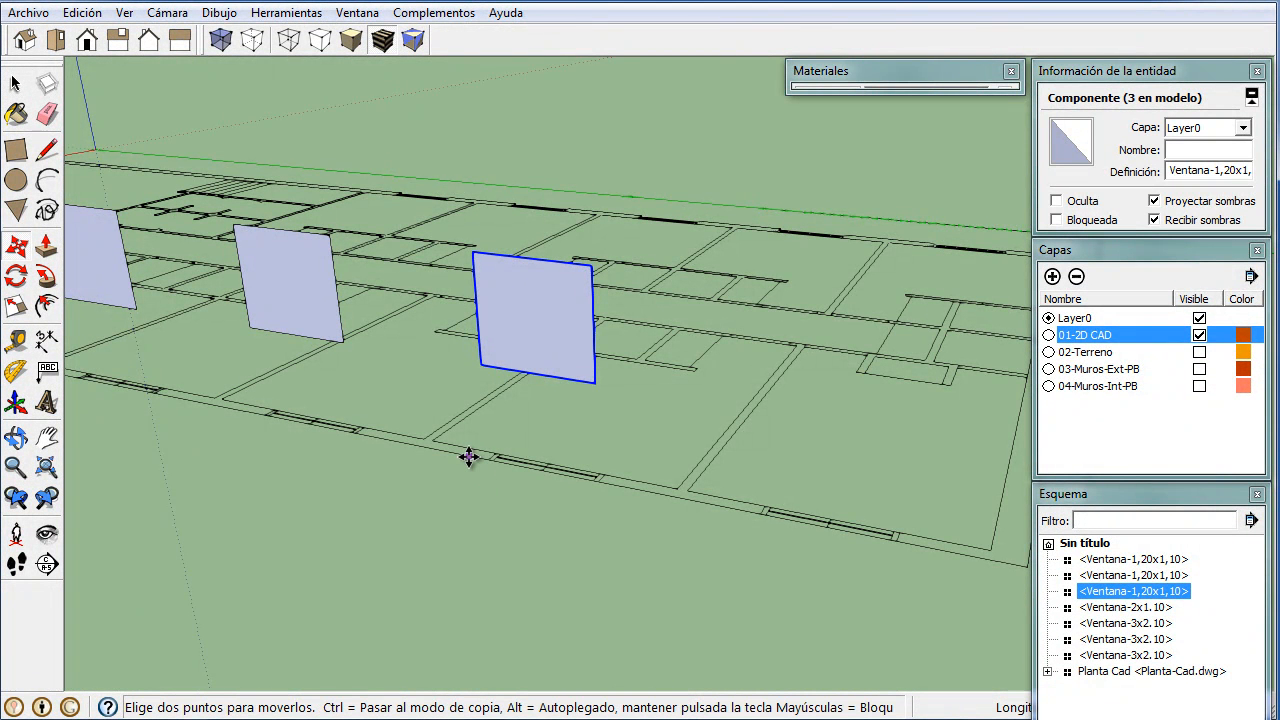
key("ctrl")
left_click(485, 460)
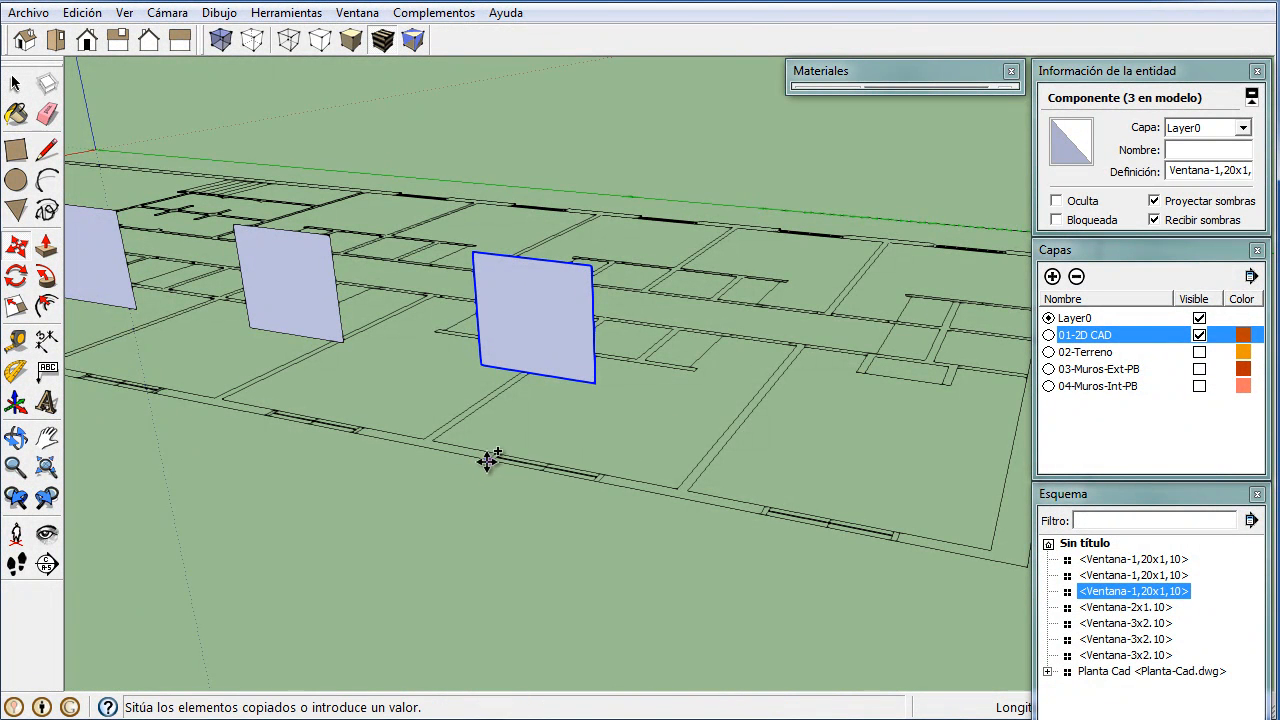
left_click(755, 512)
- Measure the width of the small window opening beside the wall junction at the start of the side wall
middle_click_drag(594, 469, 446, 457)
scroll(238, 438, "up", 2)
middle_click_drag(238, 438, 482, 448)
scroll(482, 448, "up", 3)
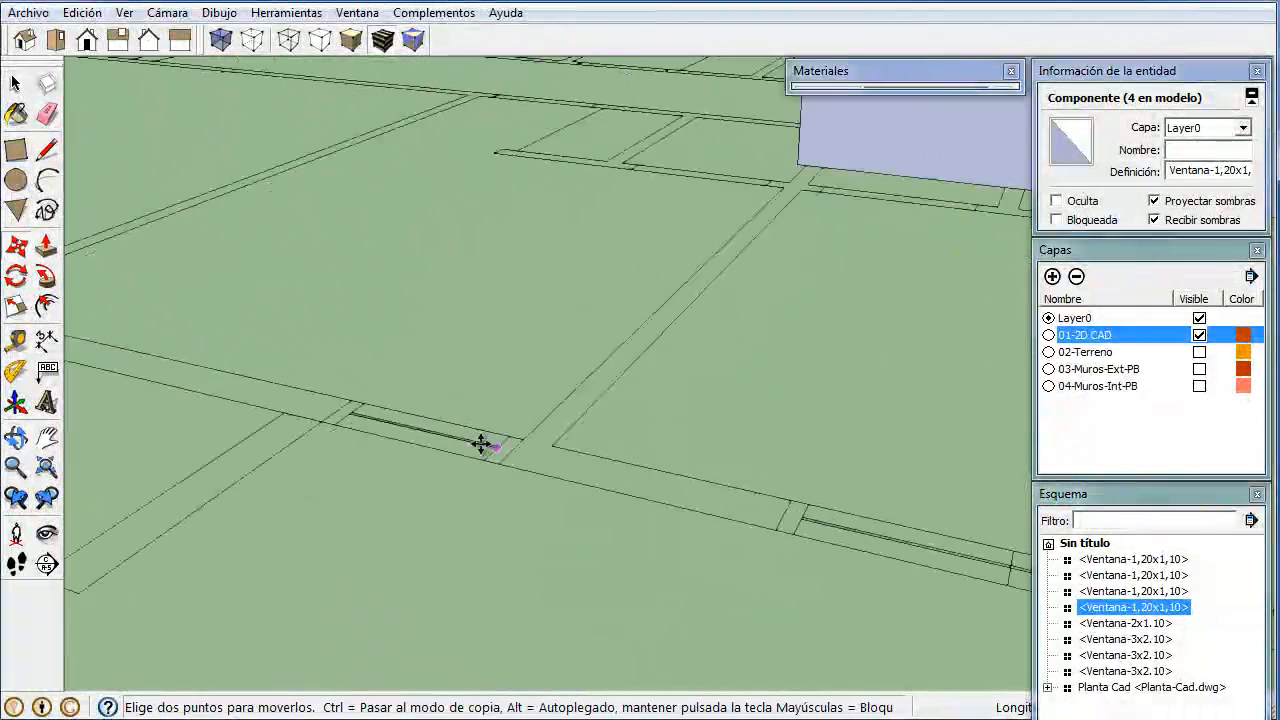
scroll(460, 460, "up", 2)
key("l")
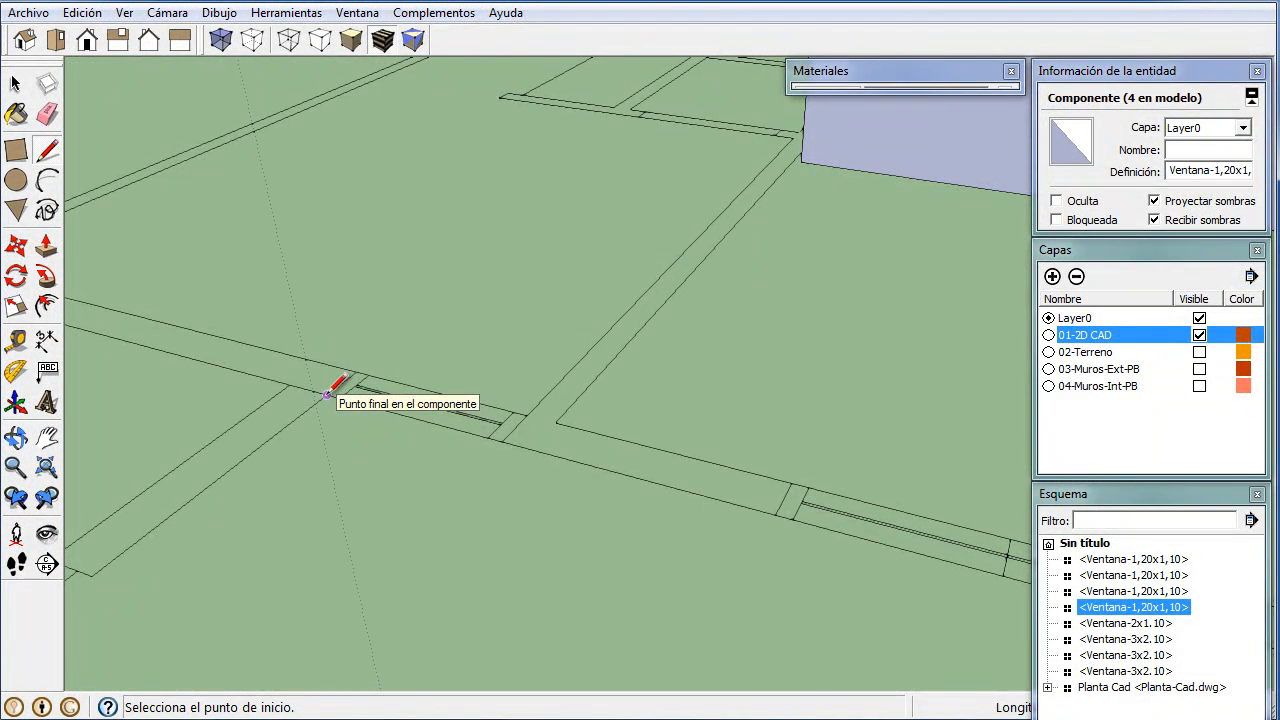
key("t")
left_click(327, 395)
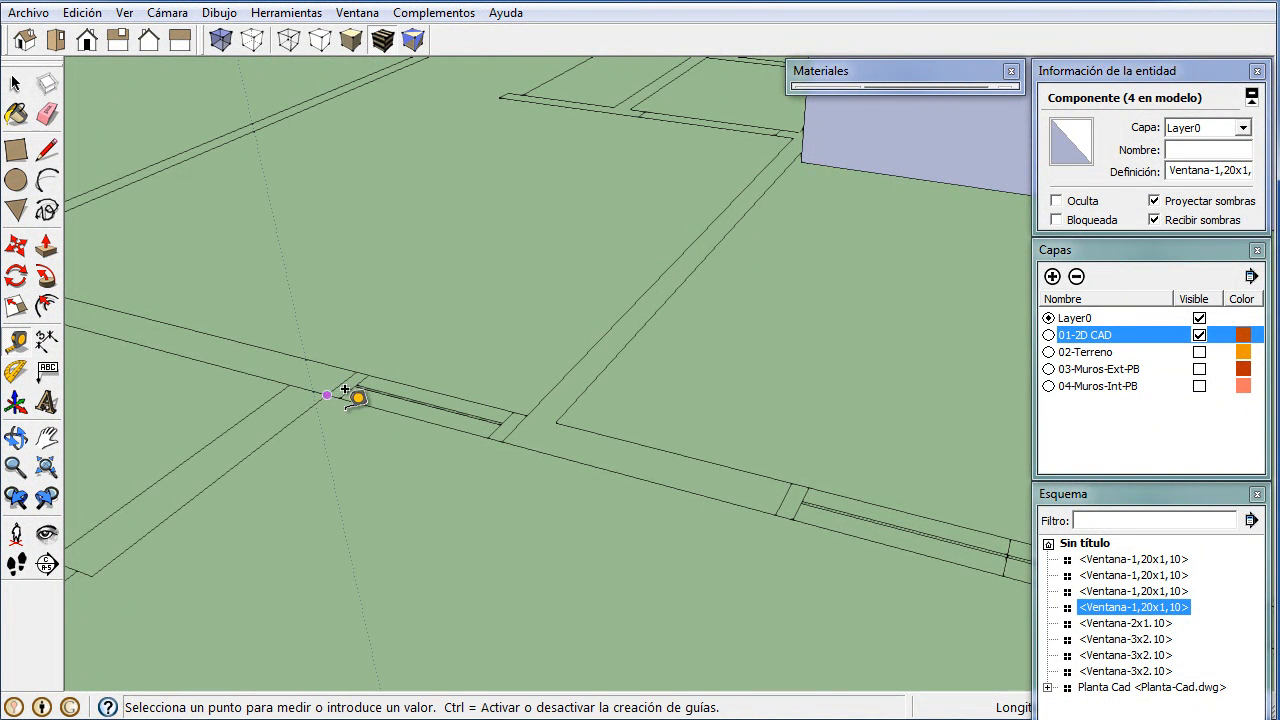
left_click(507, 424)
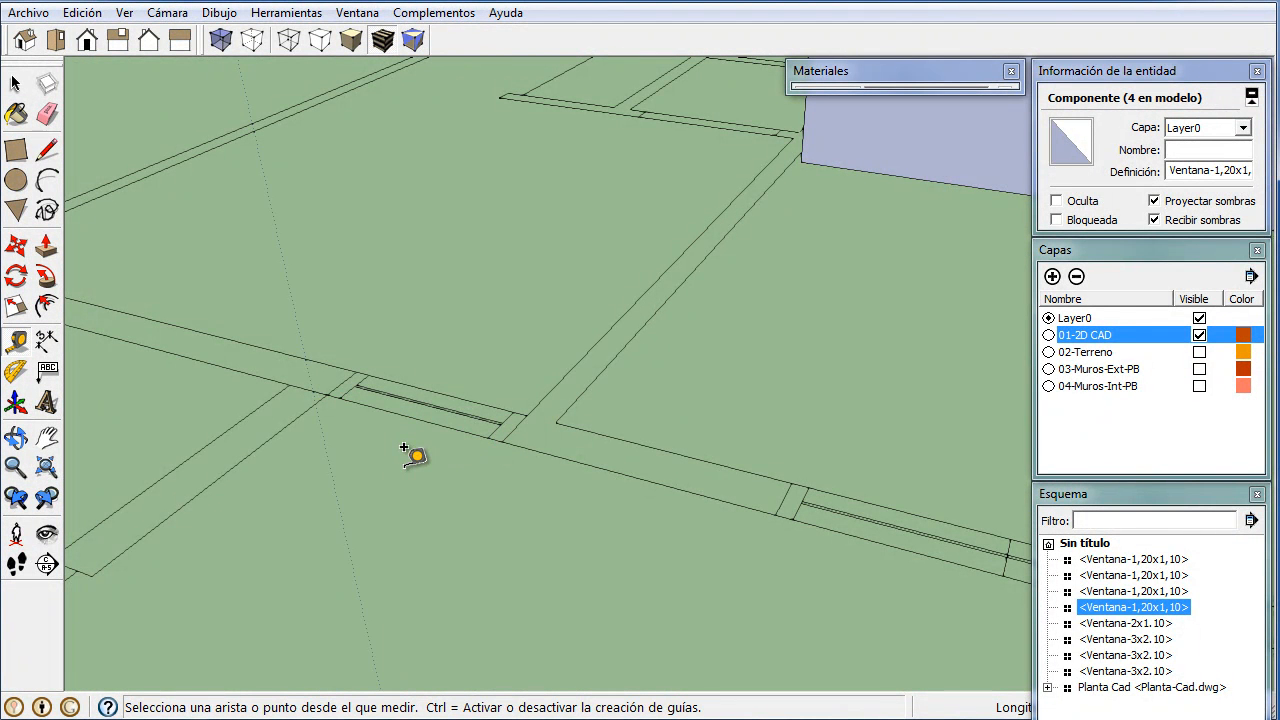
- Draw a vertical four-sided face standing on the outer wall line across the small window opening
key("l")
left_click(327, 395)
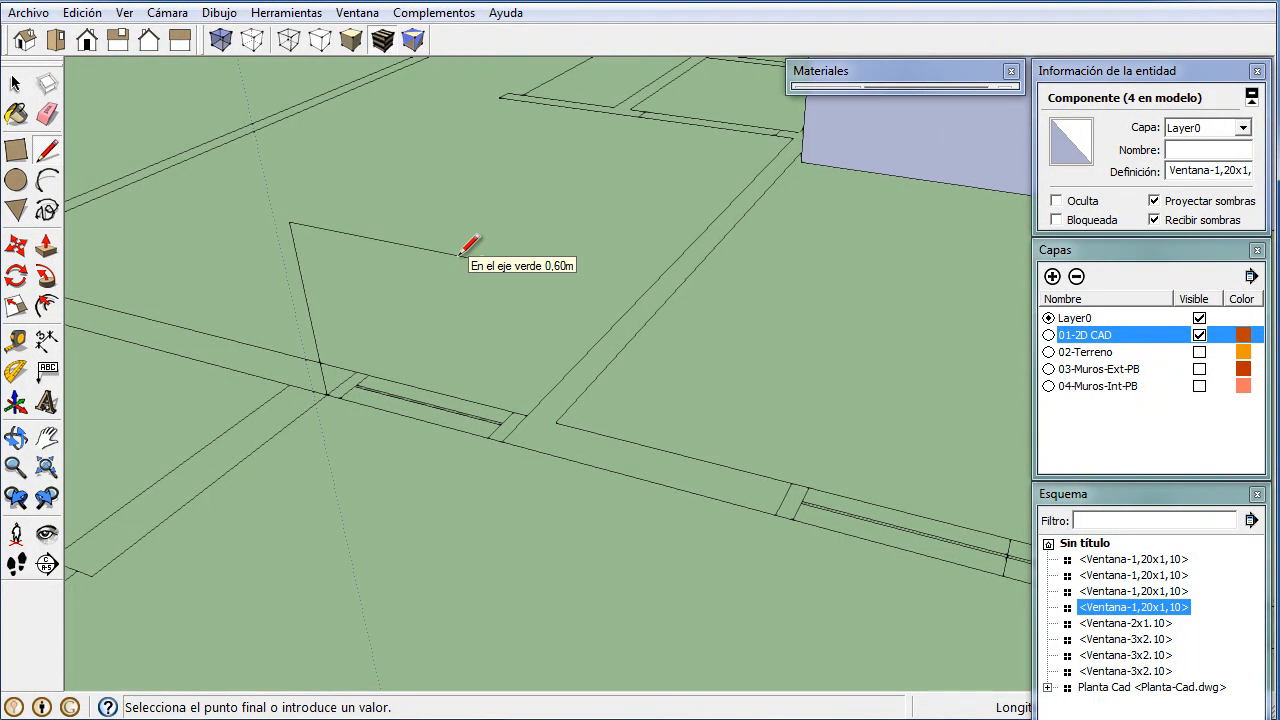
left_click(482, 260)
left_click(501, 440)
left_click(327, 394)
- Make the small window face and its edges a component named Ventana-0.60x0.65
key("space")
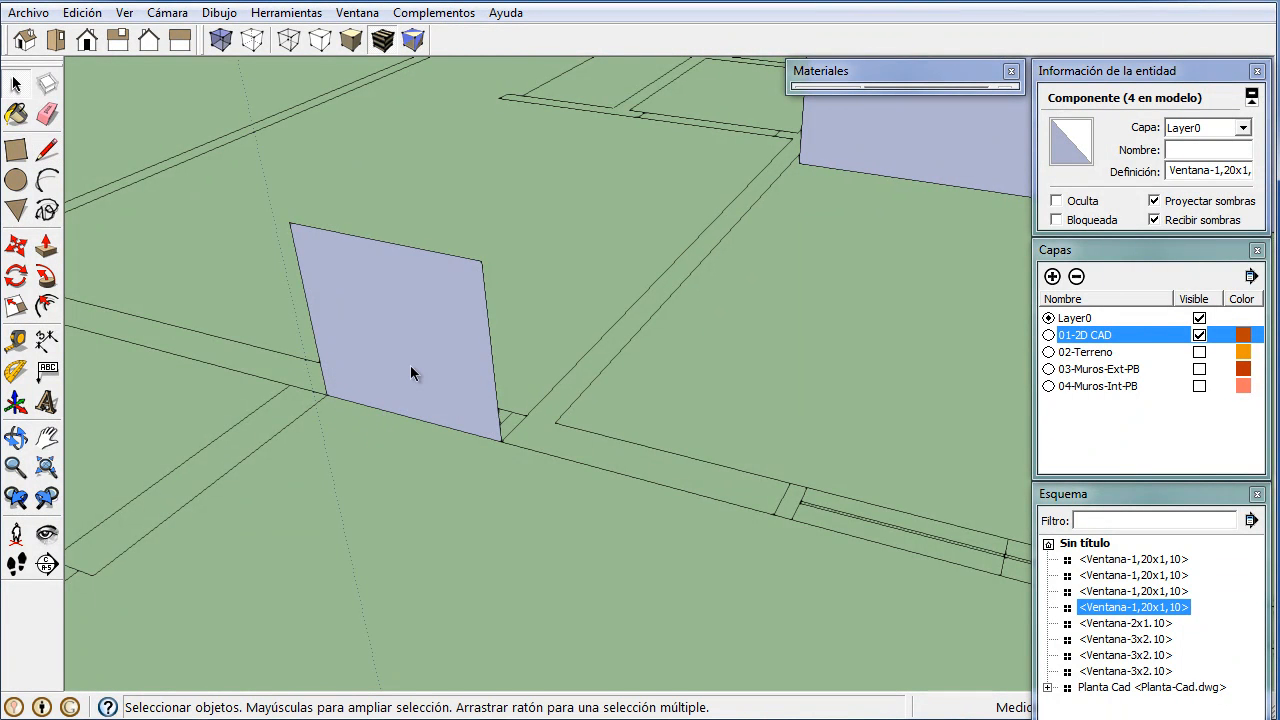
double_click(408, 343)
type("g")
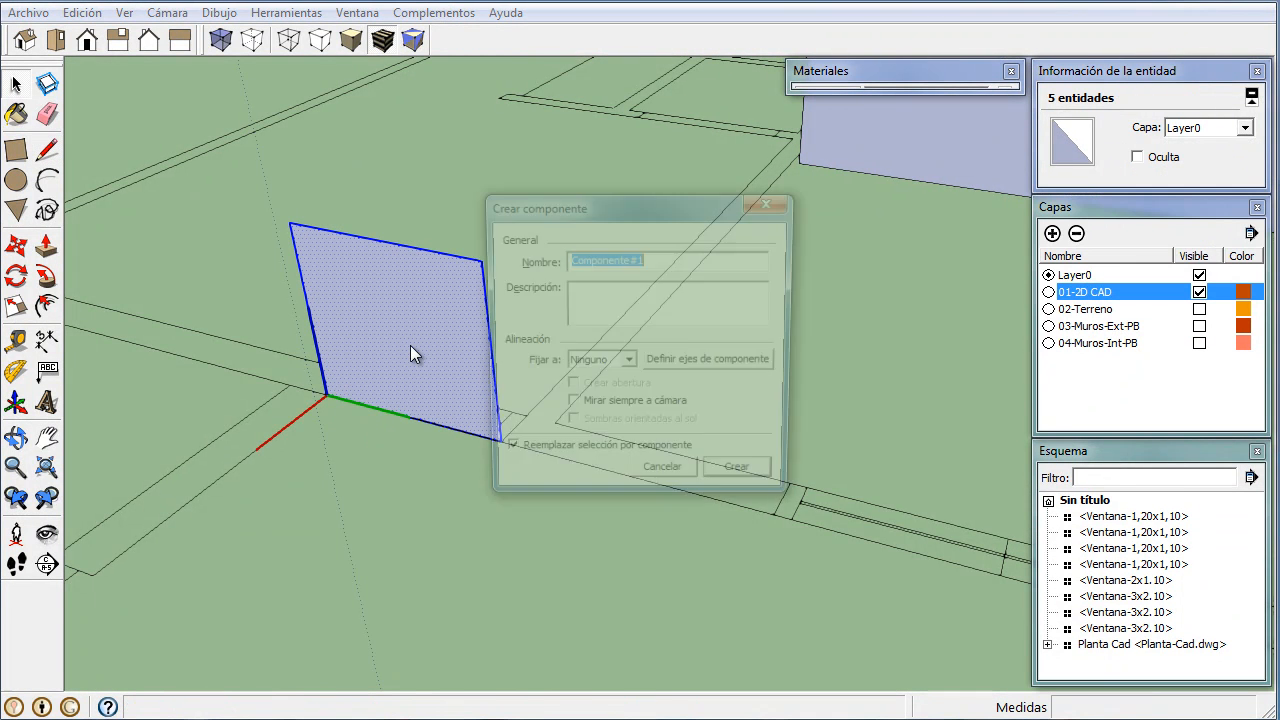
type("Ventana-0.60x0.65")
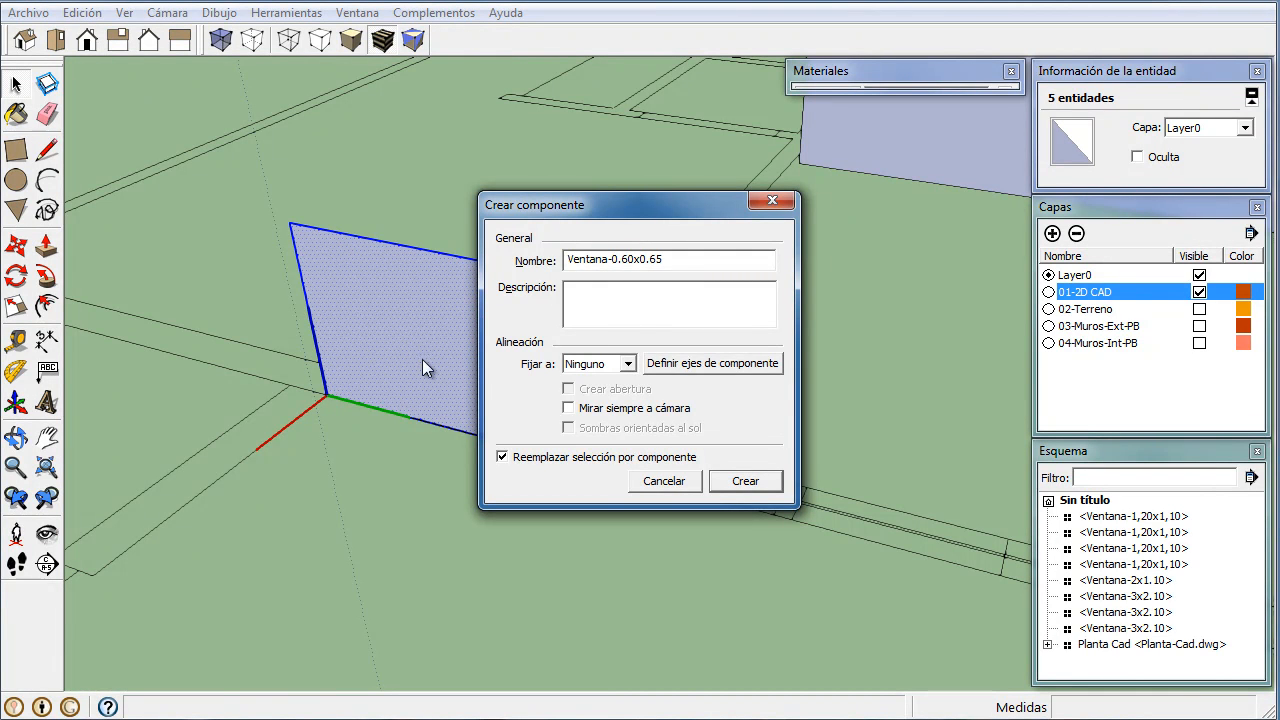
left_click(722, 481)
- Move the Ventana-0.60x0.65 component straight up until its top is level with the top of the adjacent side-wall window
middle_click_drag(683, 457, 563, 417)
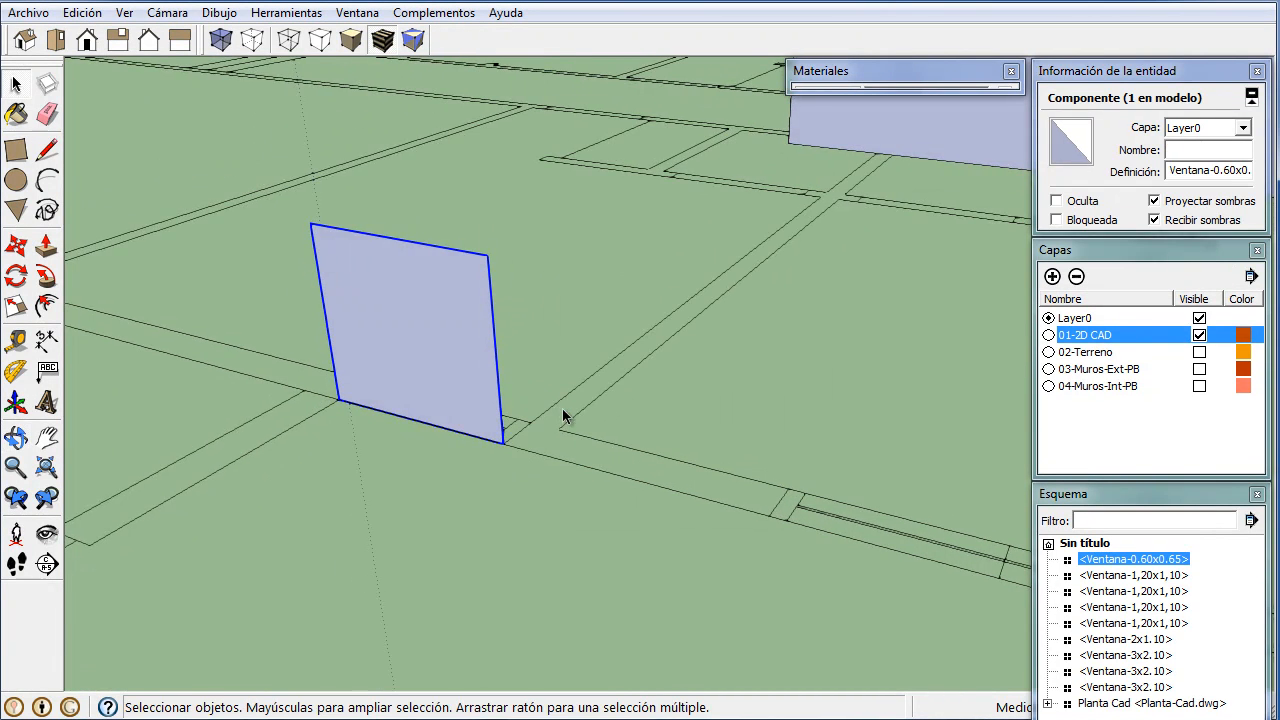
scroll(461, 367, "down", 5)
scroll(456, 336, "up", 3)
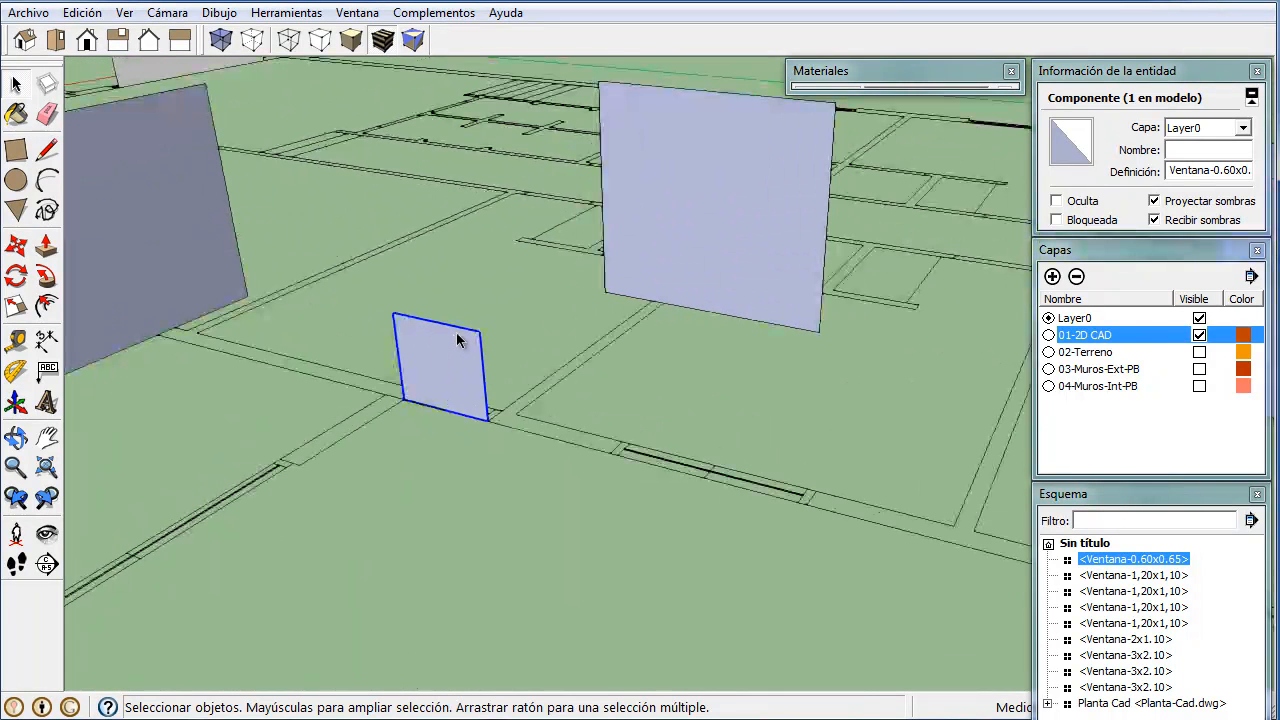
key("m")
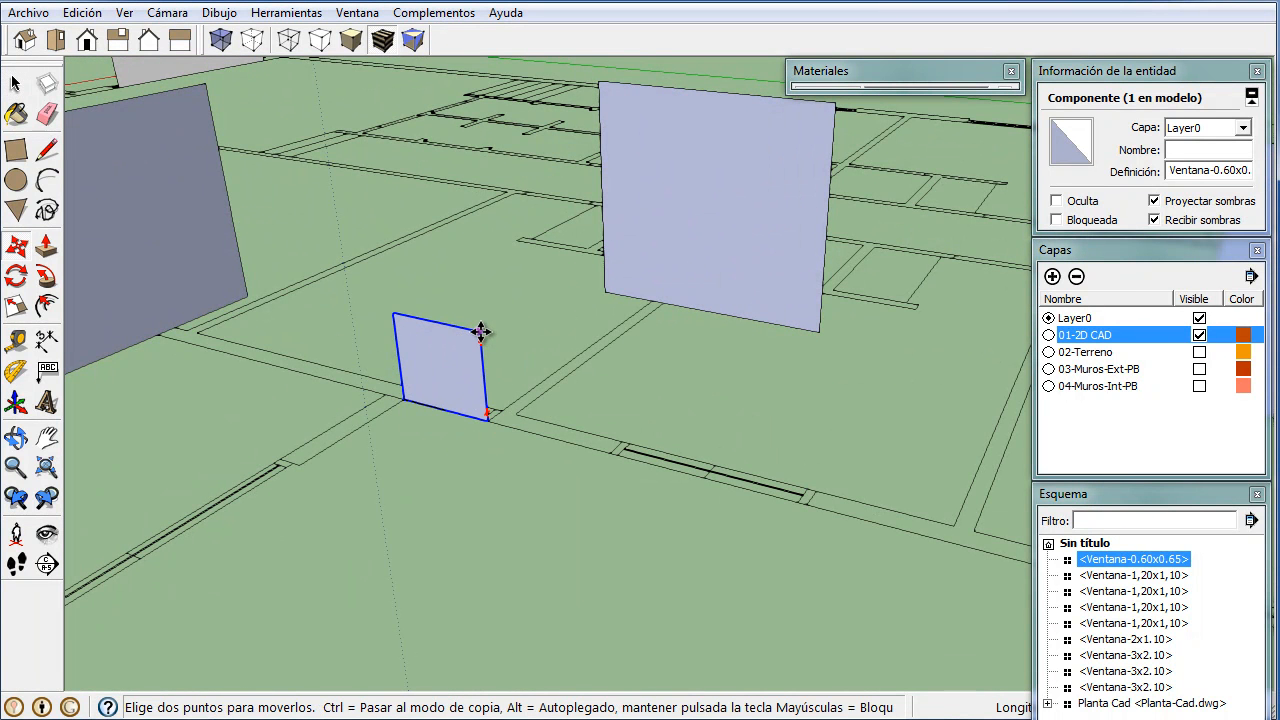
left_click(480, 332)
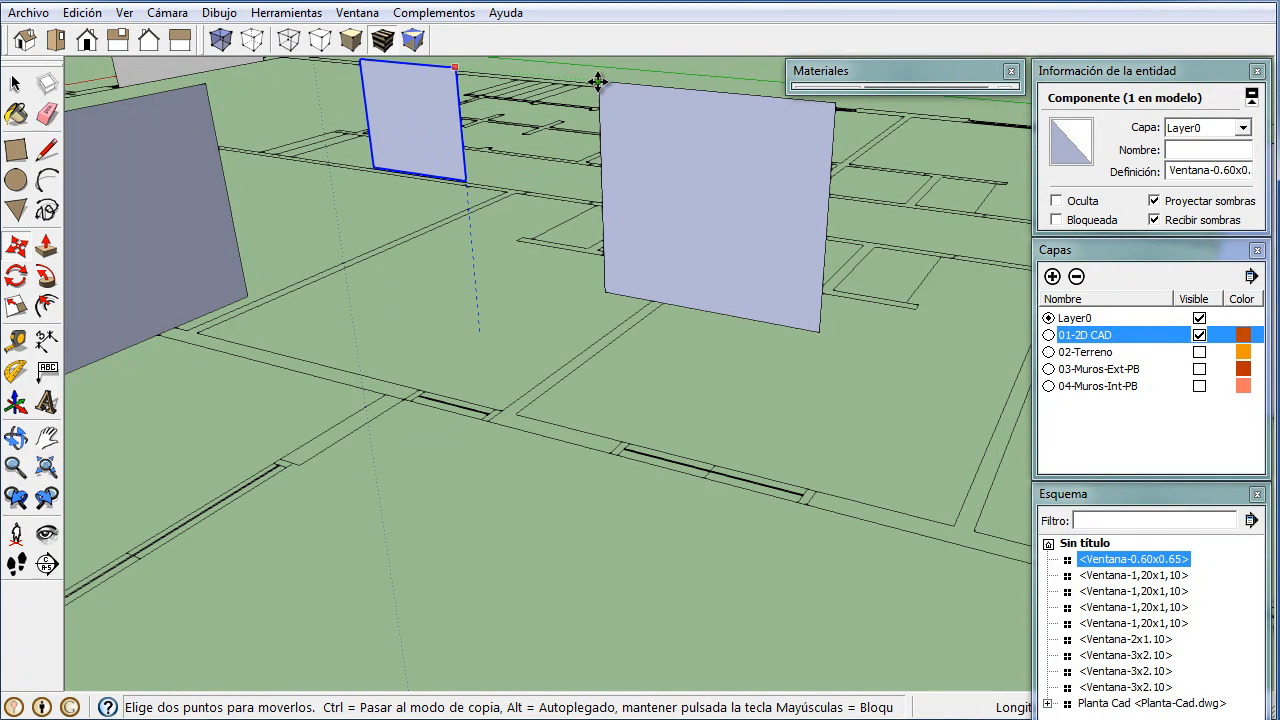
left_click(532, 505)
key("space")
left_click(637, 507)
- Copy the last Ventana-1,20x1,10 window by its lower corner to the inner corner of the end opening in the opposite side wall
middle_click_drag(637, 507, 635, 330)
scroll(657, 260, "down", 8)
middle_click_drag(658, 258, 226, 466)
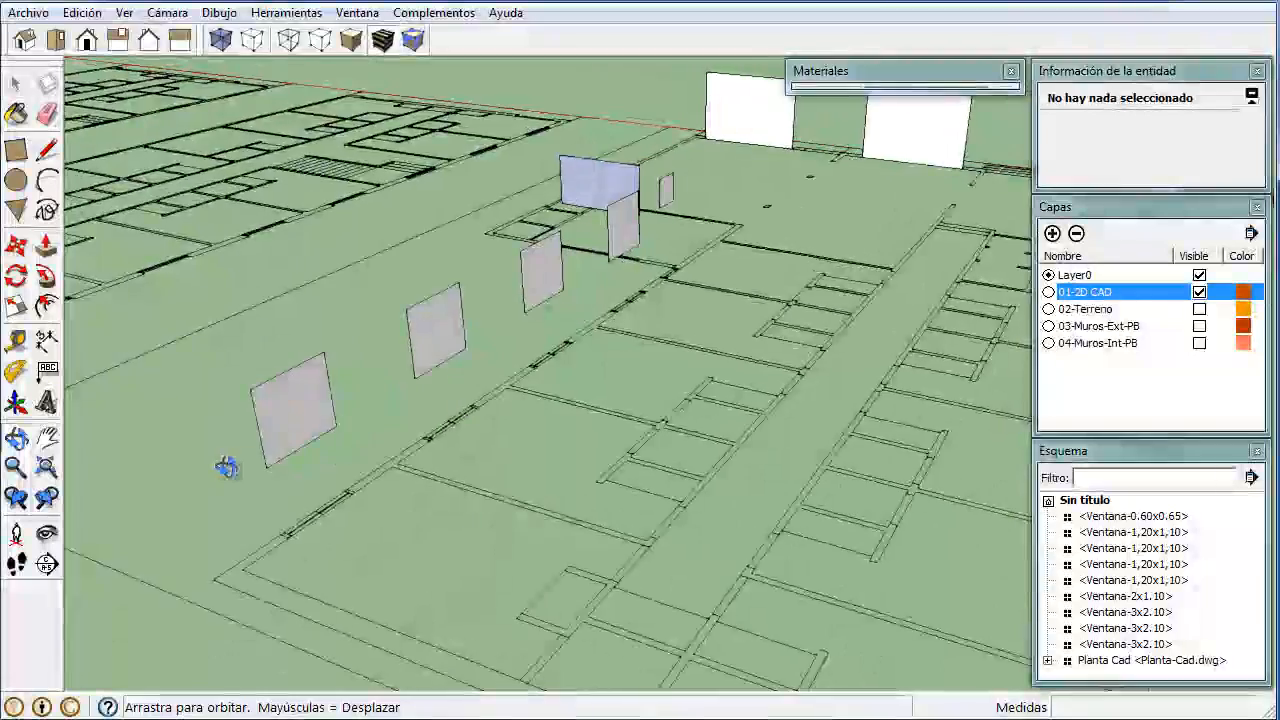
scroll(516, 518, "down", 5)
scroll(516, 518, "up", 2)
middle_click_drag(516, 518, 570, 550)
middle_click_drag(468, 510, 663, 457)
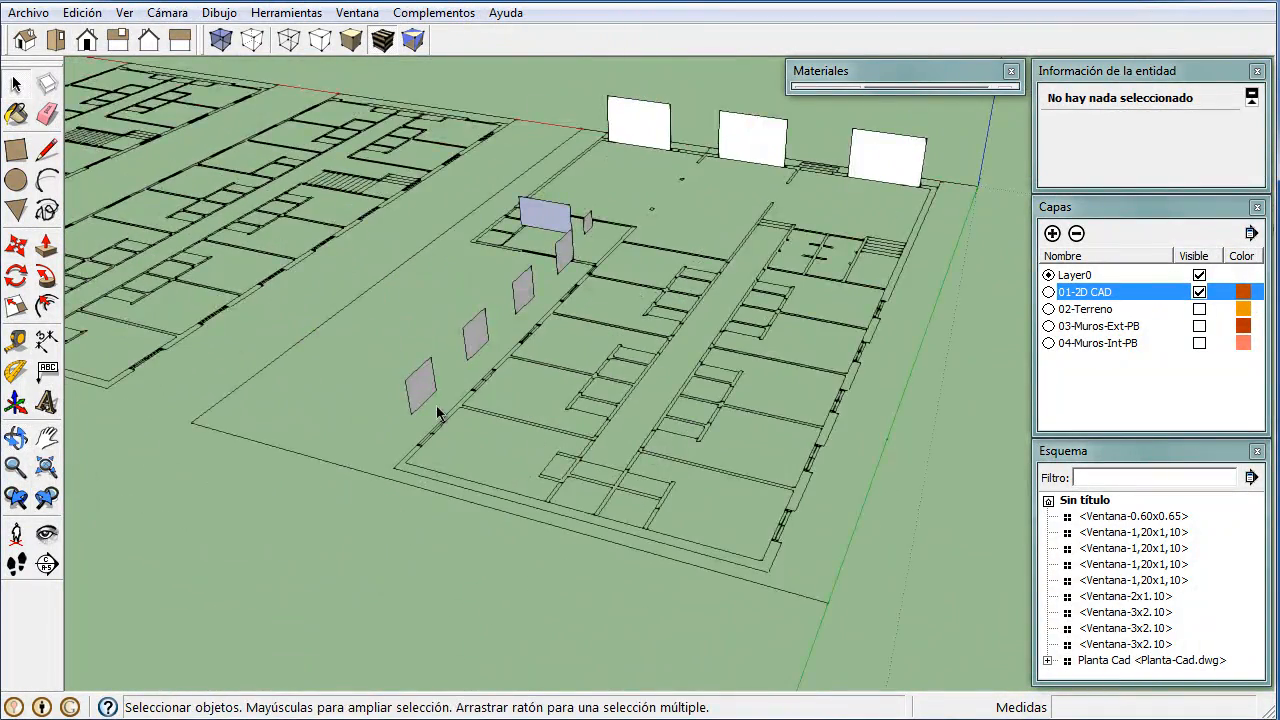
scroll(443, 416, "up", 3)
left_click(420, 424)
key("m")
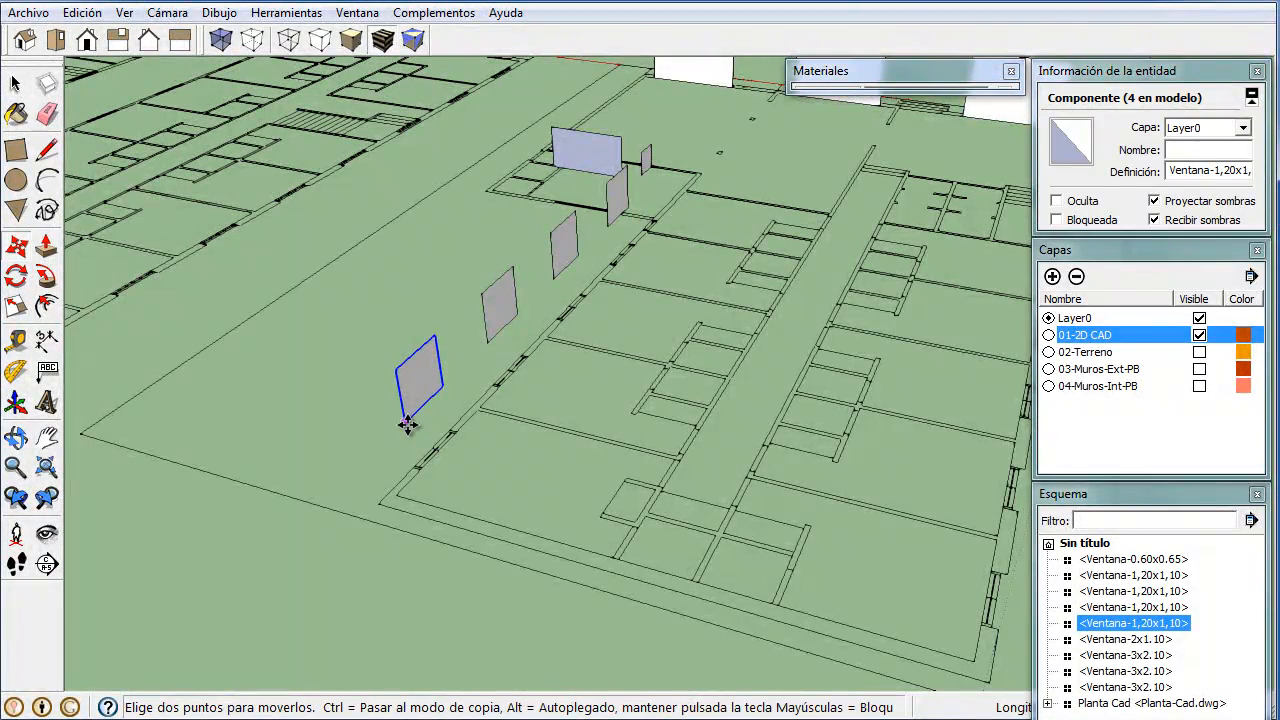
key("ctrl")
left_click(405, 421)
scroll(612, 478, "down", 3)
middle_click_drag(651, 549, 709, 529)
scroll(647, 450, "up", 5)
scroll(647, 450, "down", 3)
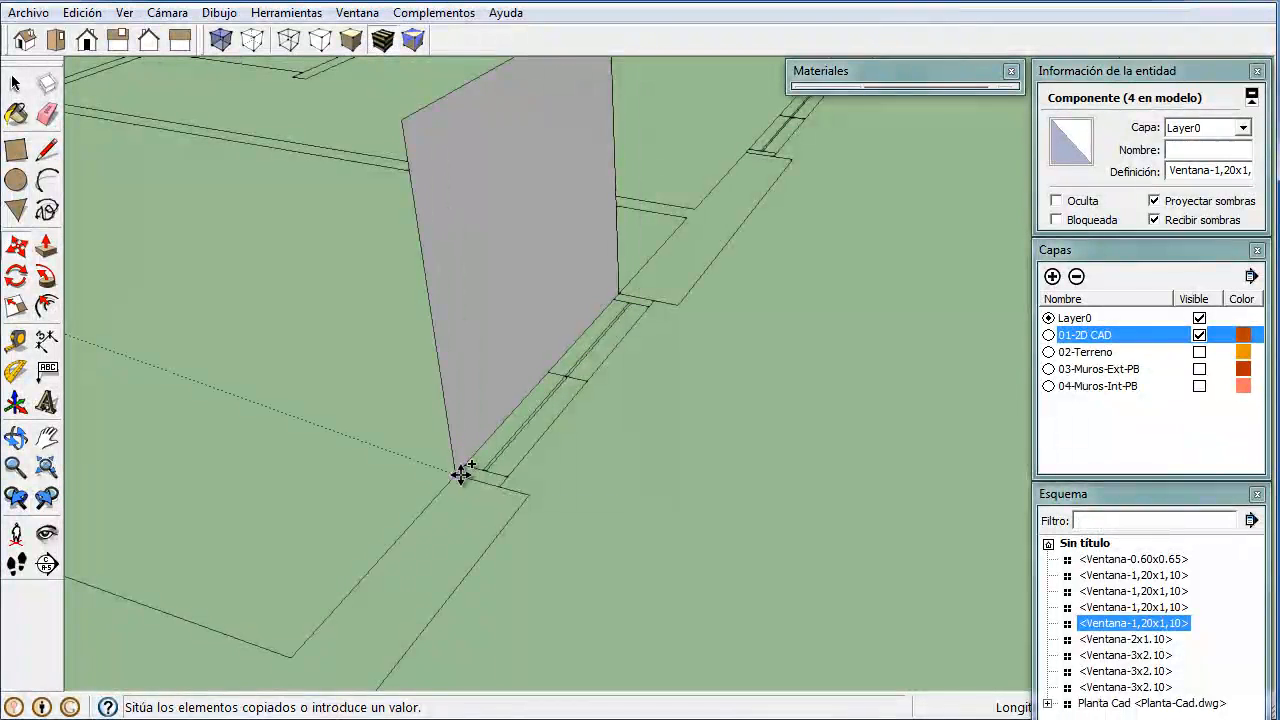
left_click(463, 477)
- Rotate the copied window on the opposite wall half a turn about its vertical axis so its other side faces outward
middle_click_drag(463, 477, 503, 216)
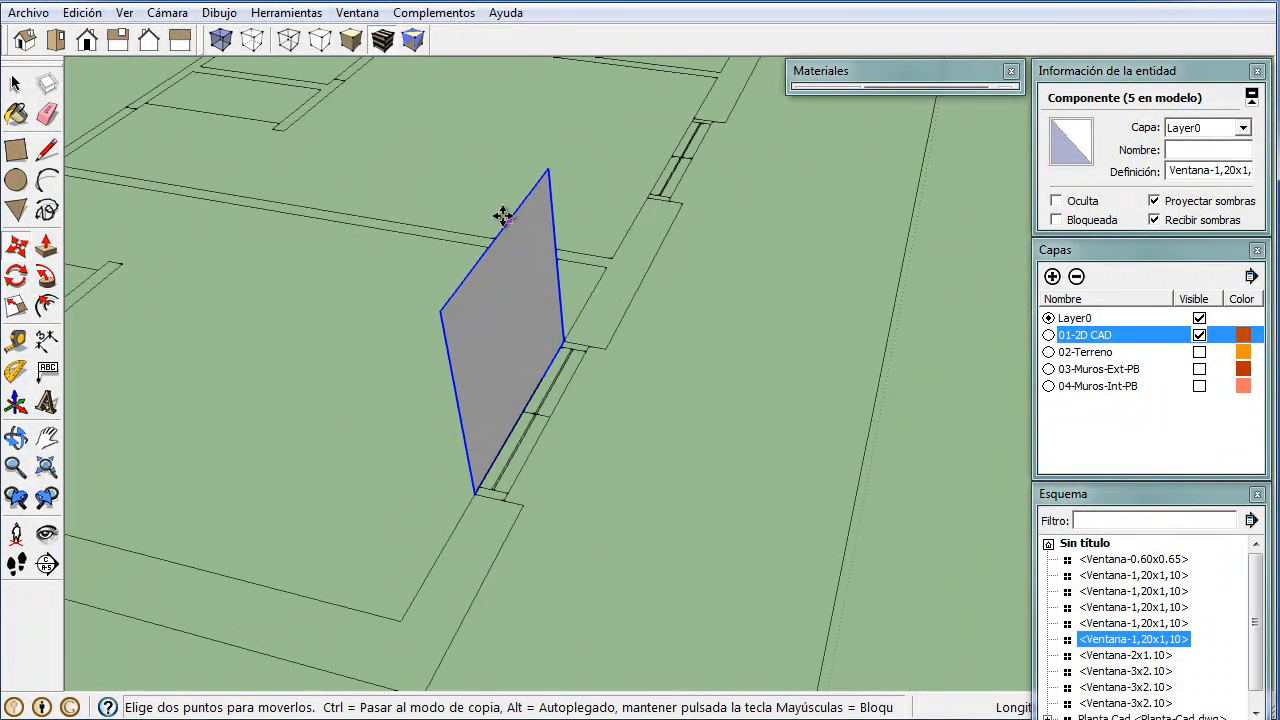
key("q")
left_click(539, 179)
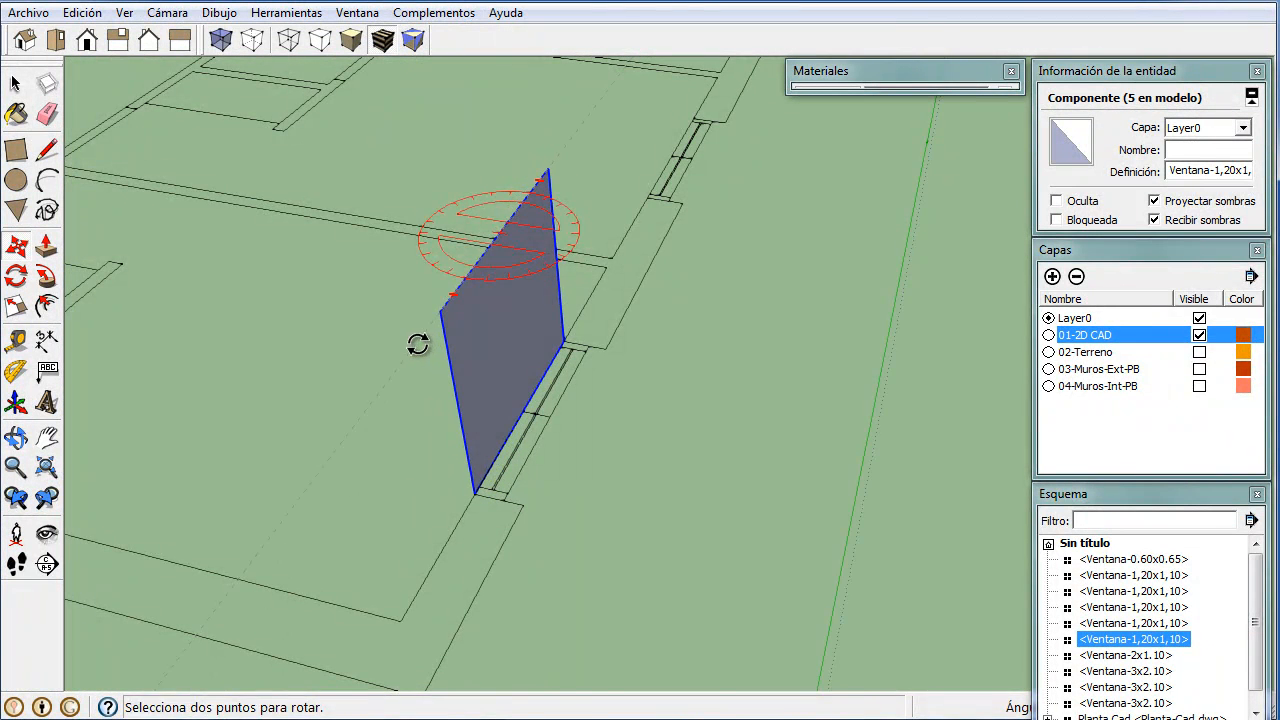
left_click(421, 344)
- Move the rotated Ventana-1,20x1,10 copy straight up 1 m above its opening
key("m")
scroll(423, 350, "down", 5)
scroll(433, 398, "up", 2)
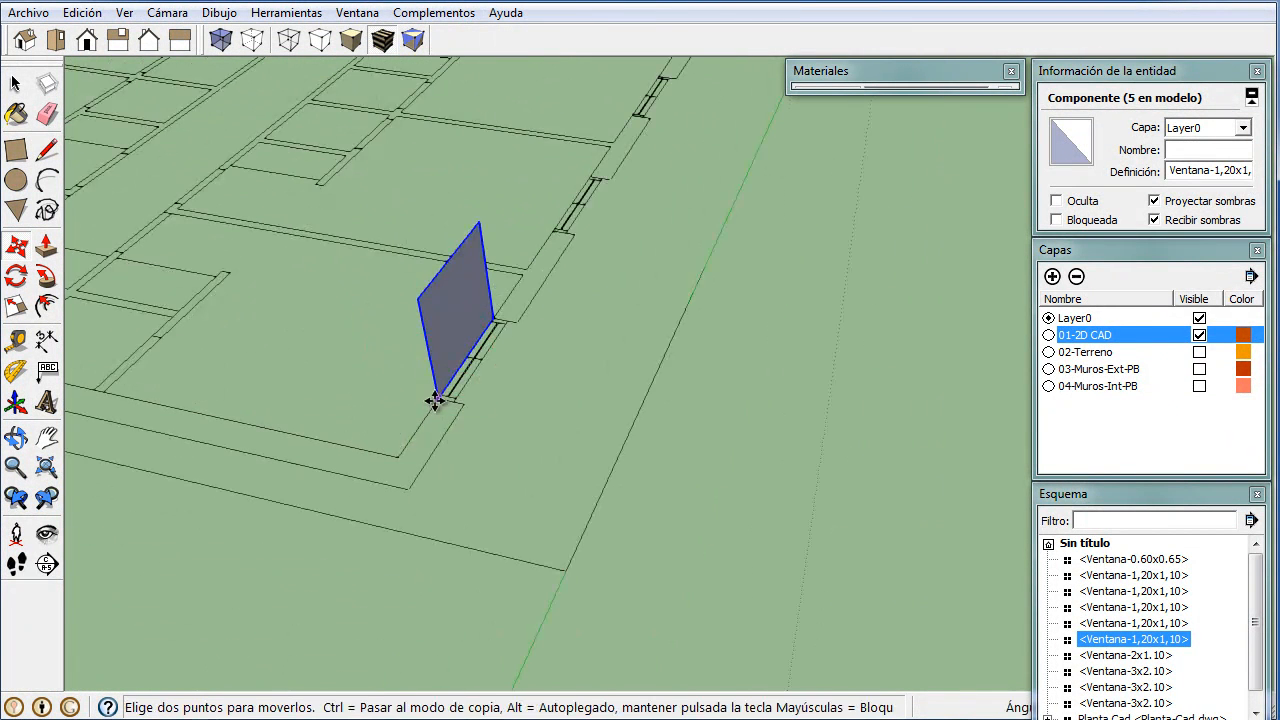
scroll(400, 387, "up", 1)
middle_click_drag(443, 381, 390, 205)
scroll(423, 354, "up", 4)
scroll(455, 380, "down", 2)
scroll(454, 362, "down", 2)
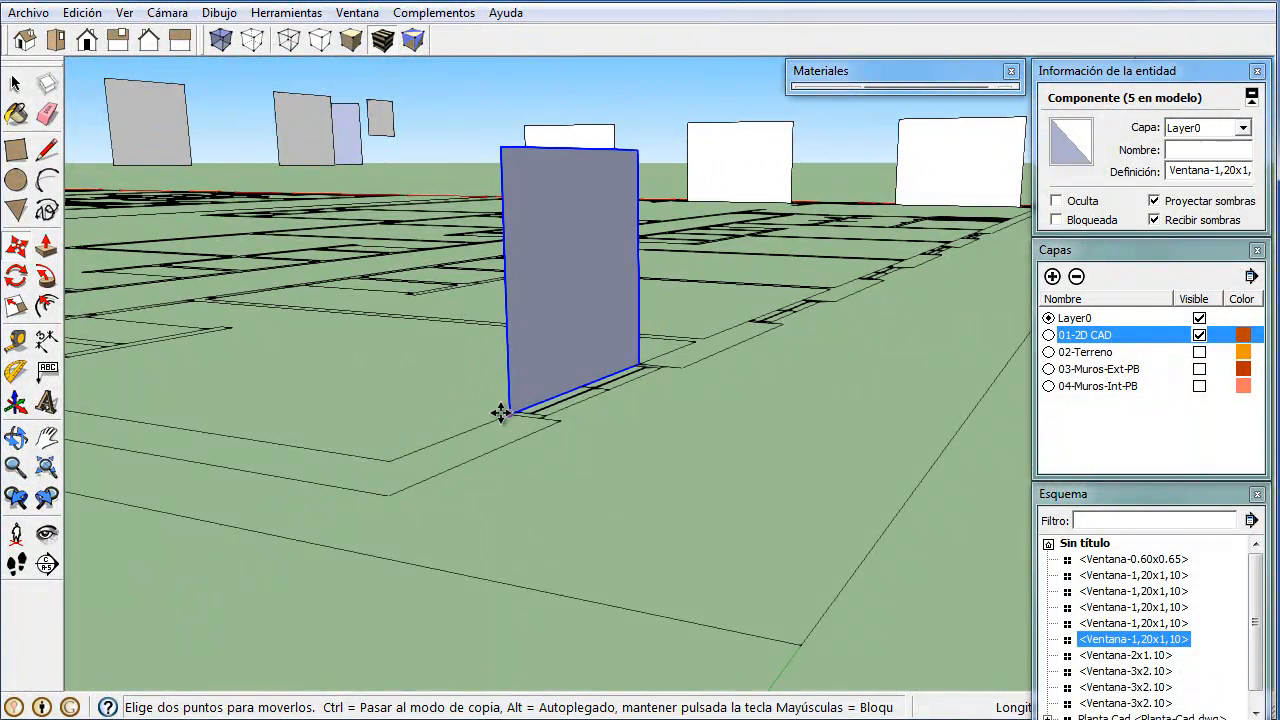
left_click(507, 410)
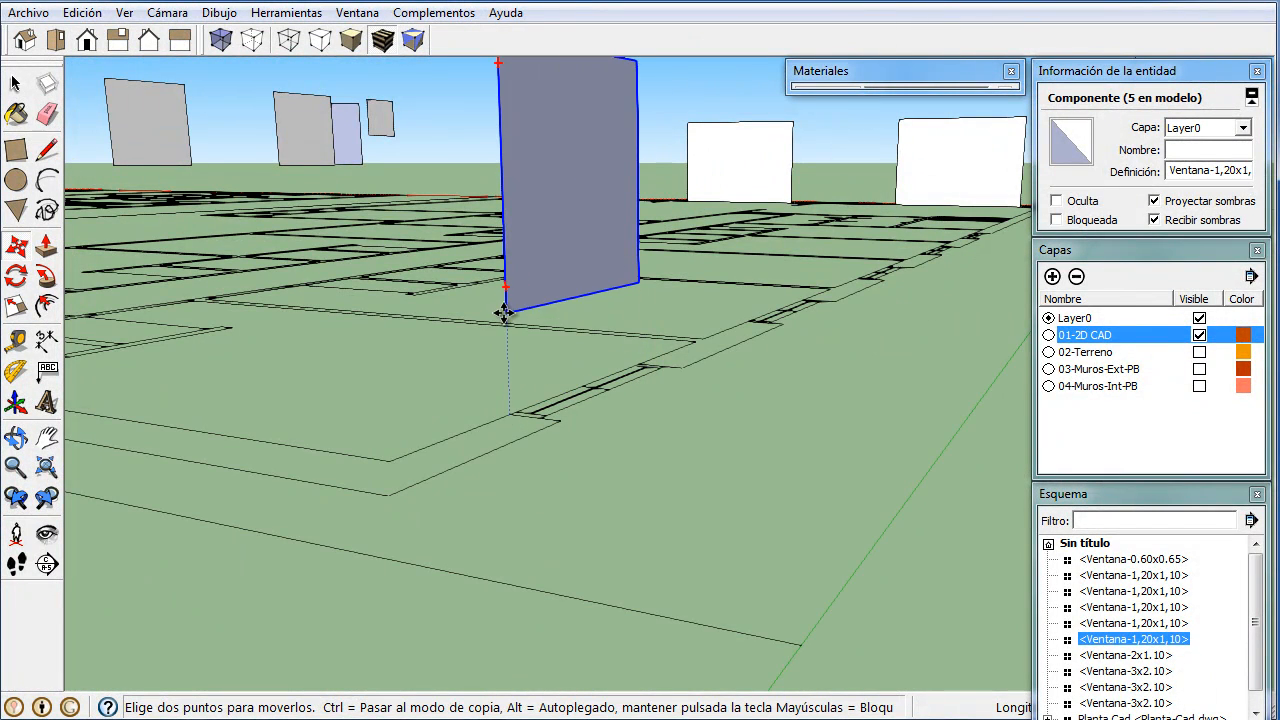
type("1")
key("Return")
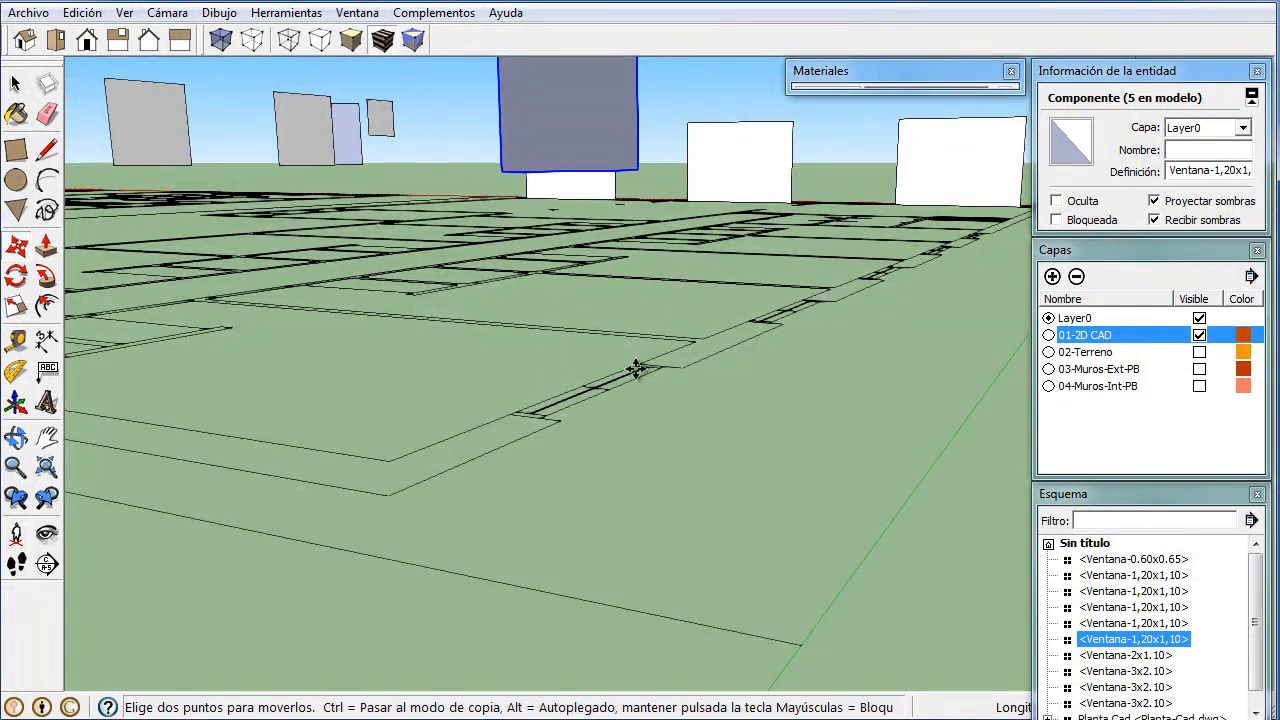
- Copy the raised Ventana-1,20x1,10 window along the side wall to the second and third openings, using the outer opening corners as reference points
middle_click_drag(637, 370, 533, 492)
scroll(523, 443, "down", 5)
middle_click_drag(559, 449, 563, 446)
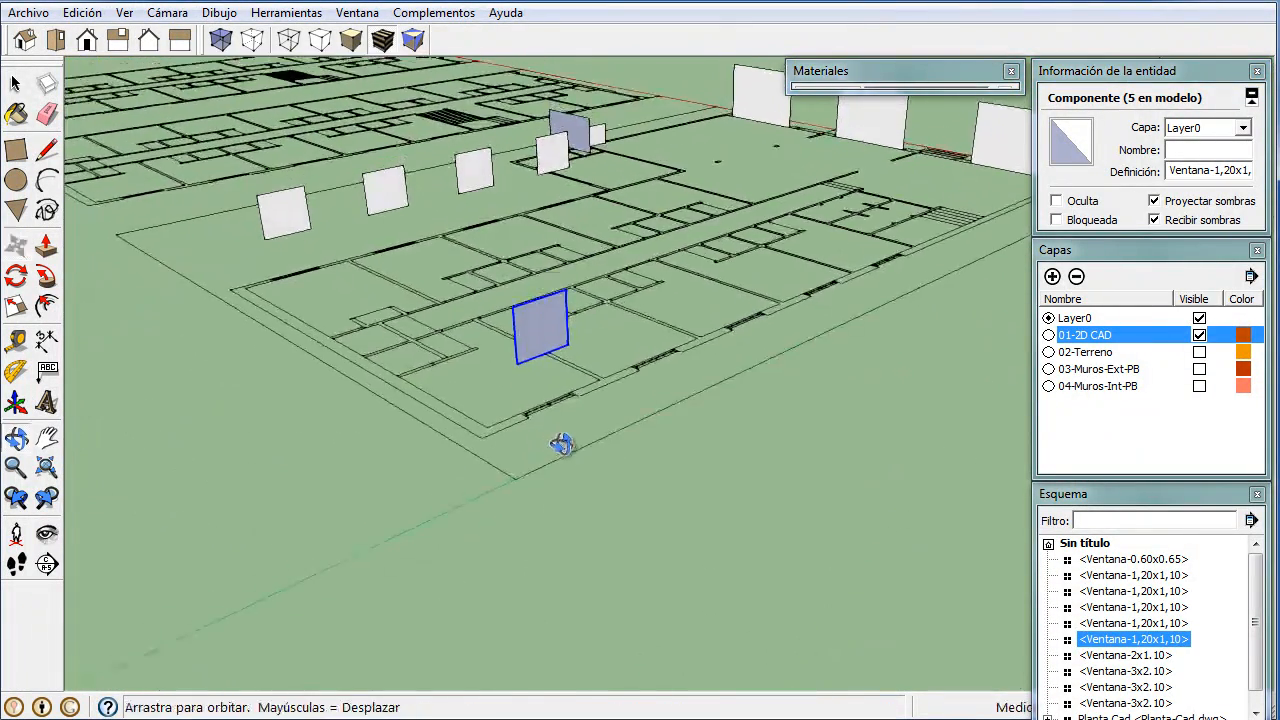
scroll(562, 399, "up", 2)
scroll(563, 399, "up", 1)
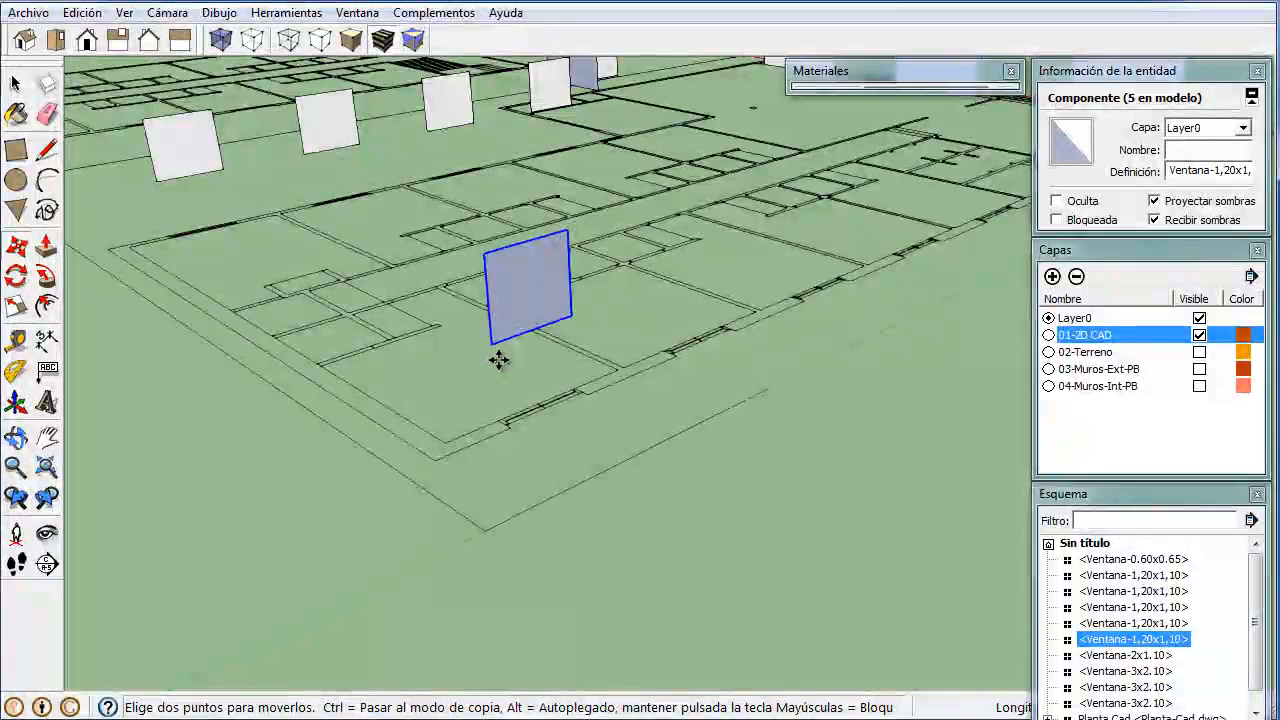
left_click(511, 428)
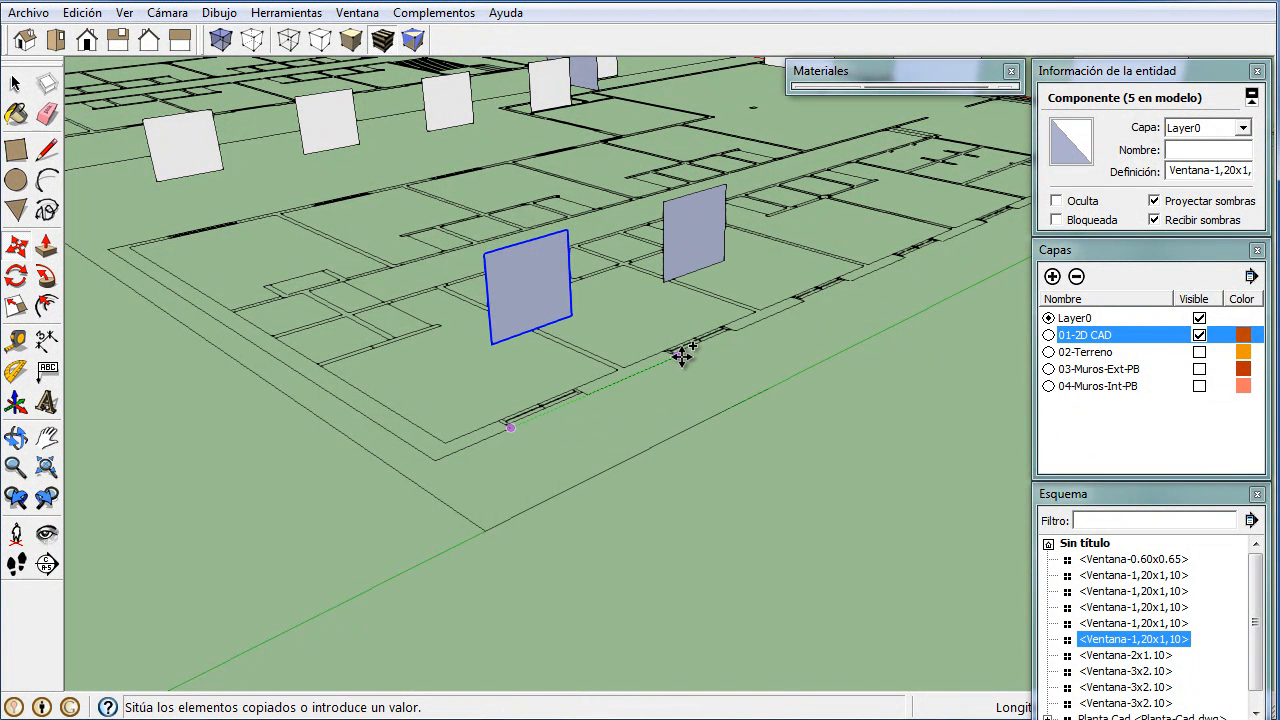
left_click(681, 355)
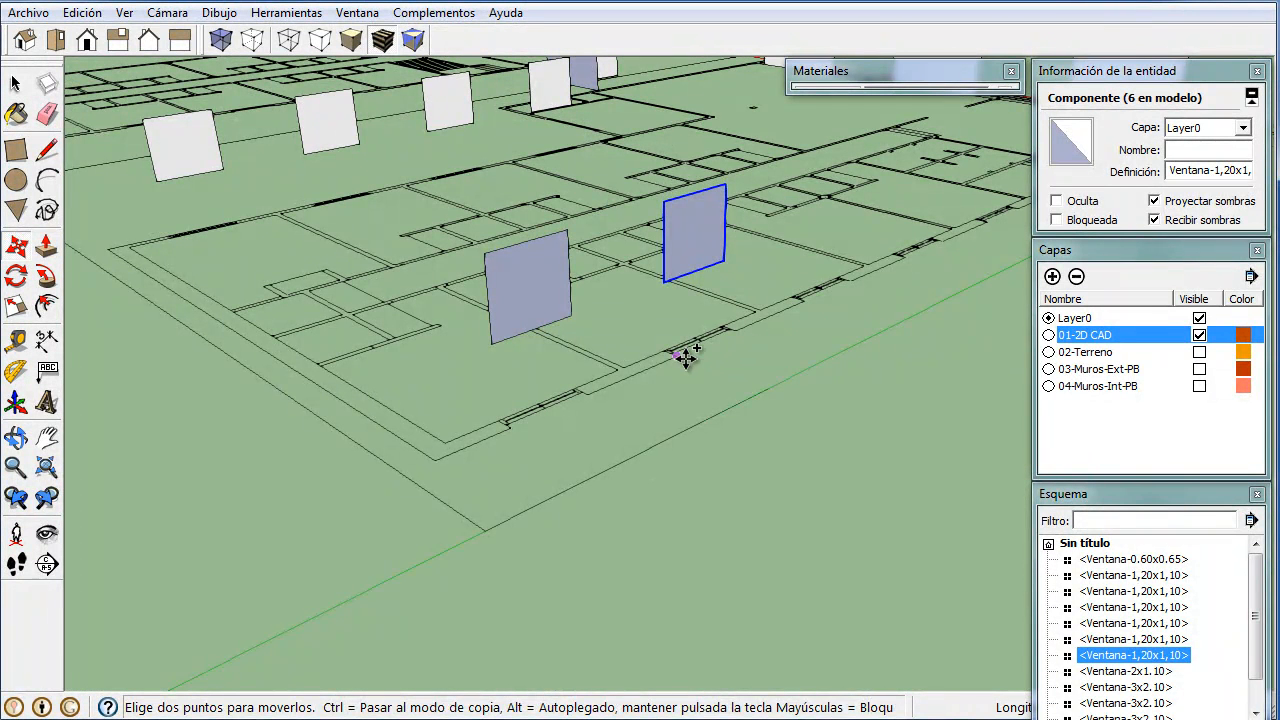
left_click(681, 355)
left_click(803, 300)
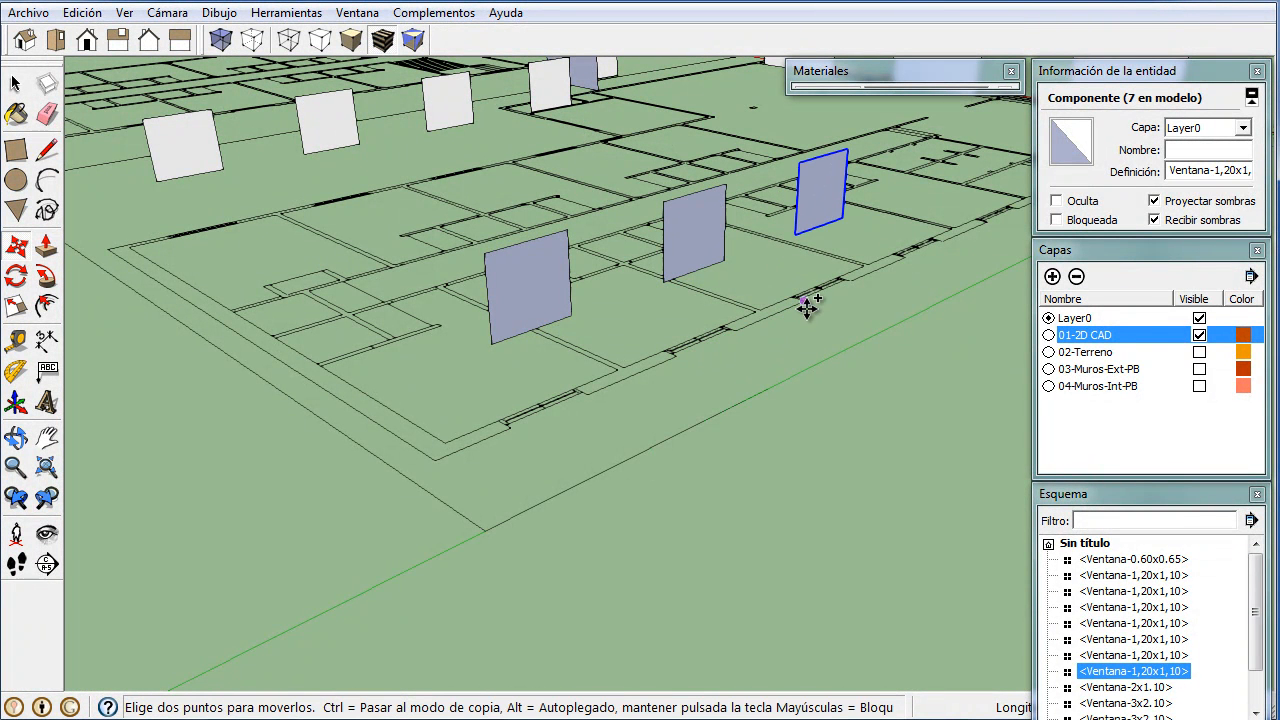
- Copy the third window on to the fourth and fifth openings of the same side wall, corner to corner, and clear the selection
left_click(804, 302)
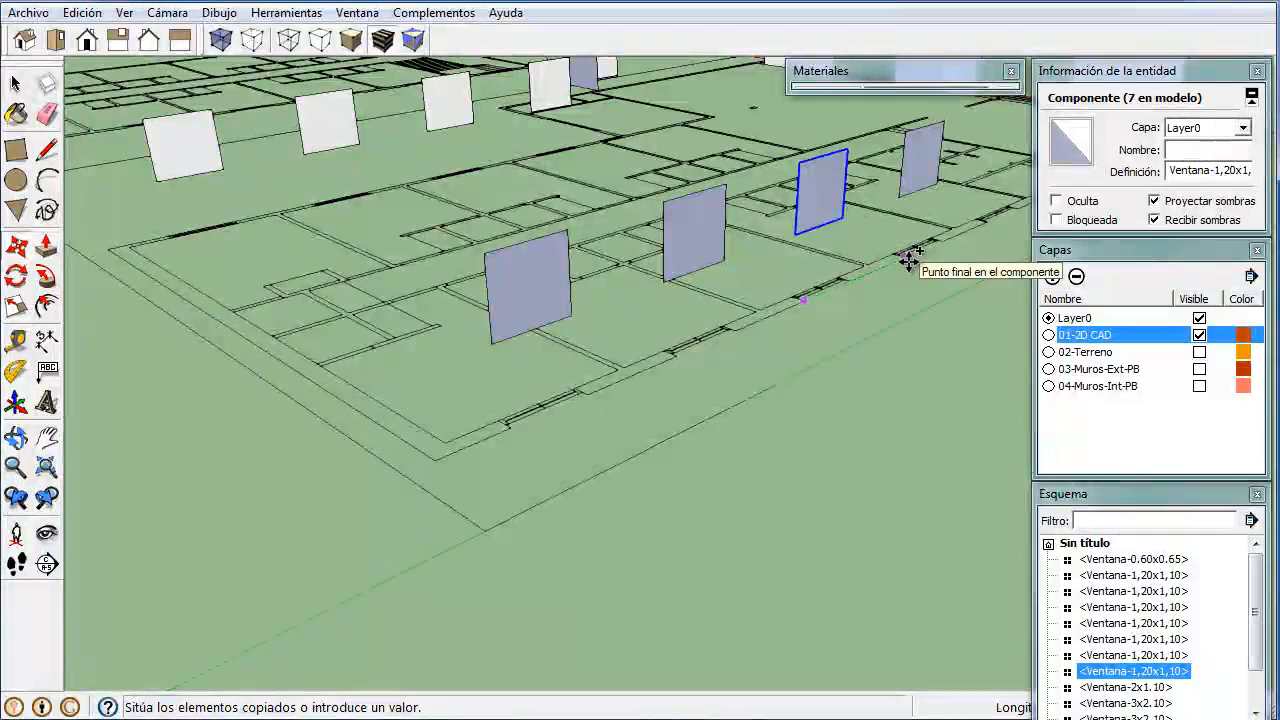
left_click(908, 258)
middle_click_drag(829, 346, 677, 429)
scroll(700, 424, "up", 3)
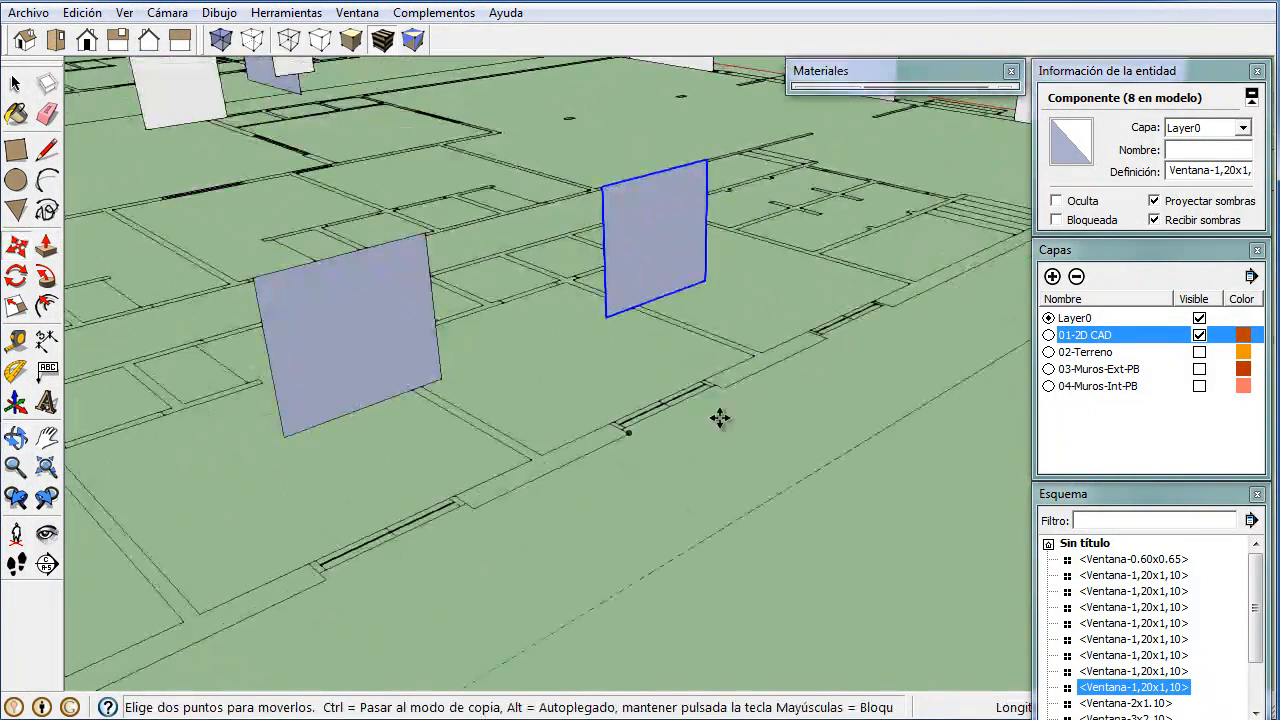
left_click(632, 435)
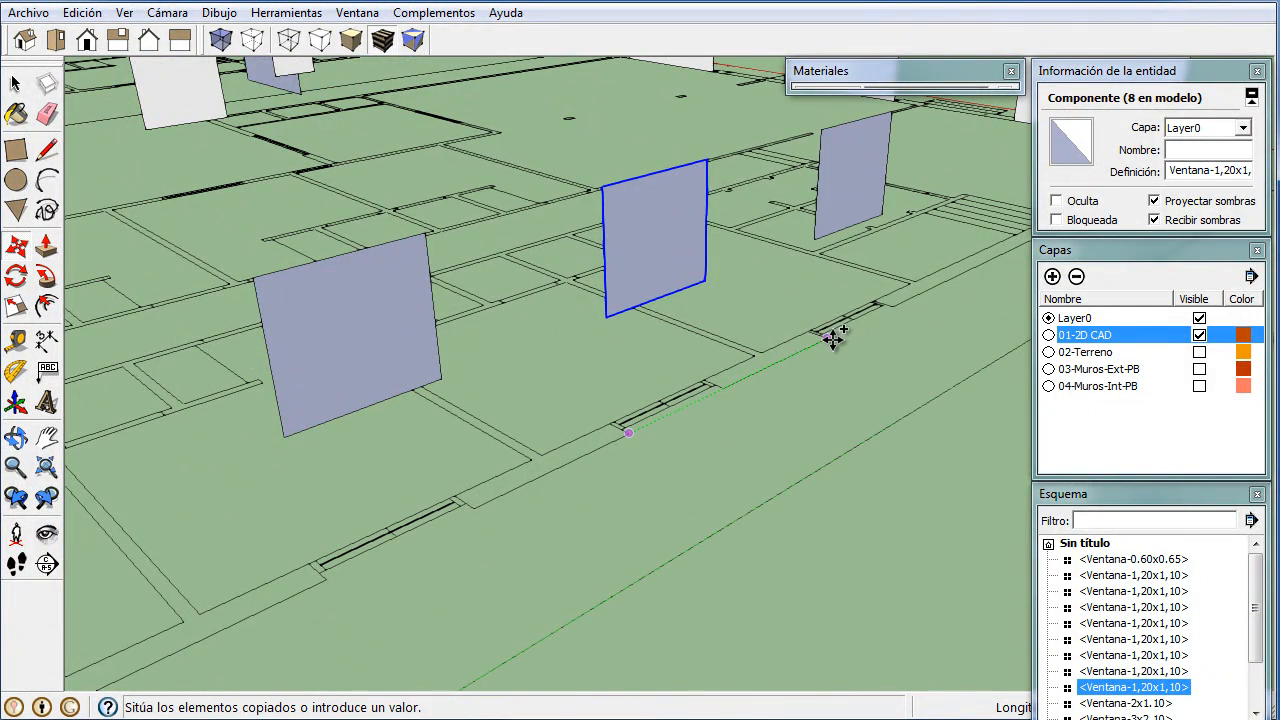
left_click(828, 337)
scroll(780, 410, "down", 3)
key("space")
left_click(734, 410)
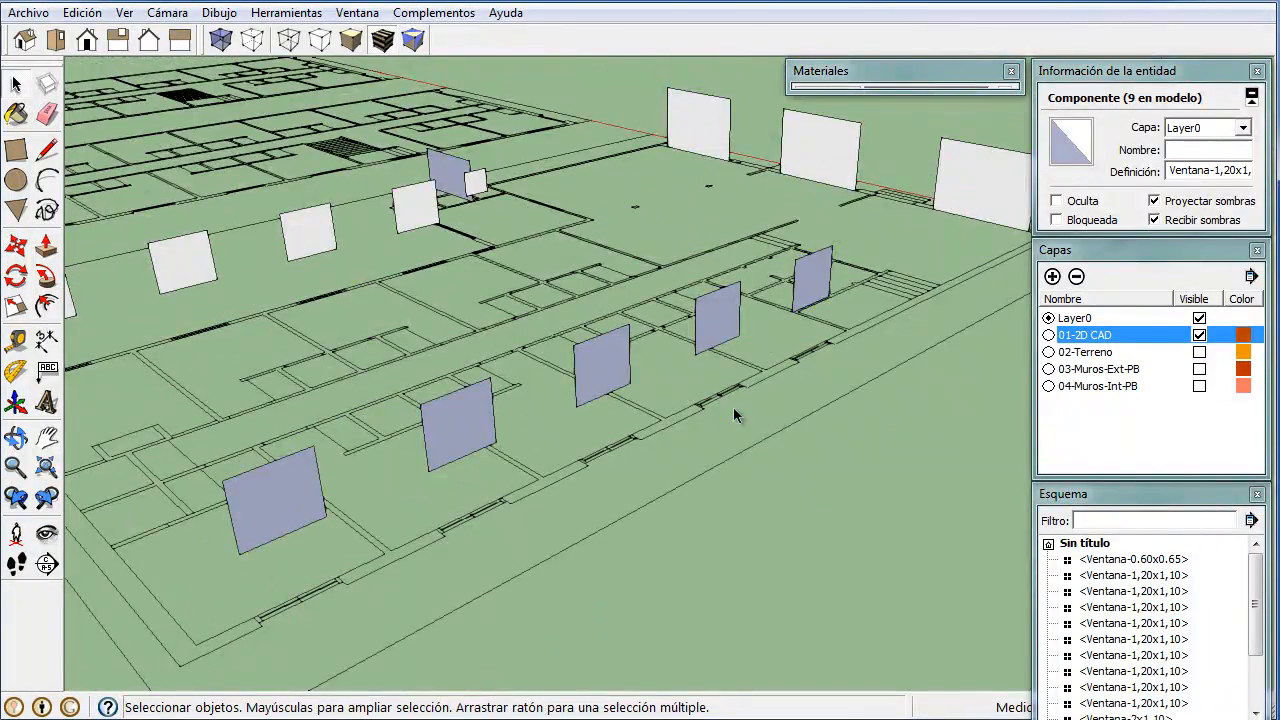
- Create a layer named 05-Ventanas-PB and assign all the ground-floor window components to it
middle_click_drag(734, 410, 679, 445)
scroll(668, 450, "down", 3)
middle_click_drag(614, 469, 889, 297)
scroll(684, 520, "down", 3)
left_click_drag(808, 373, 497, 285)
middle_click_drag(536, 372, 728, 500)
mouse_move(739, 543)
middle_mouse_down()
mouse_move(725, 530)
mouse_move(709, 606)
mouse_move(725, 530)
middle_mouse_up()
left_click(1052, 276)
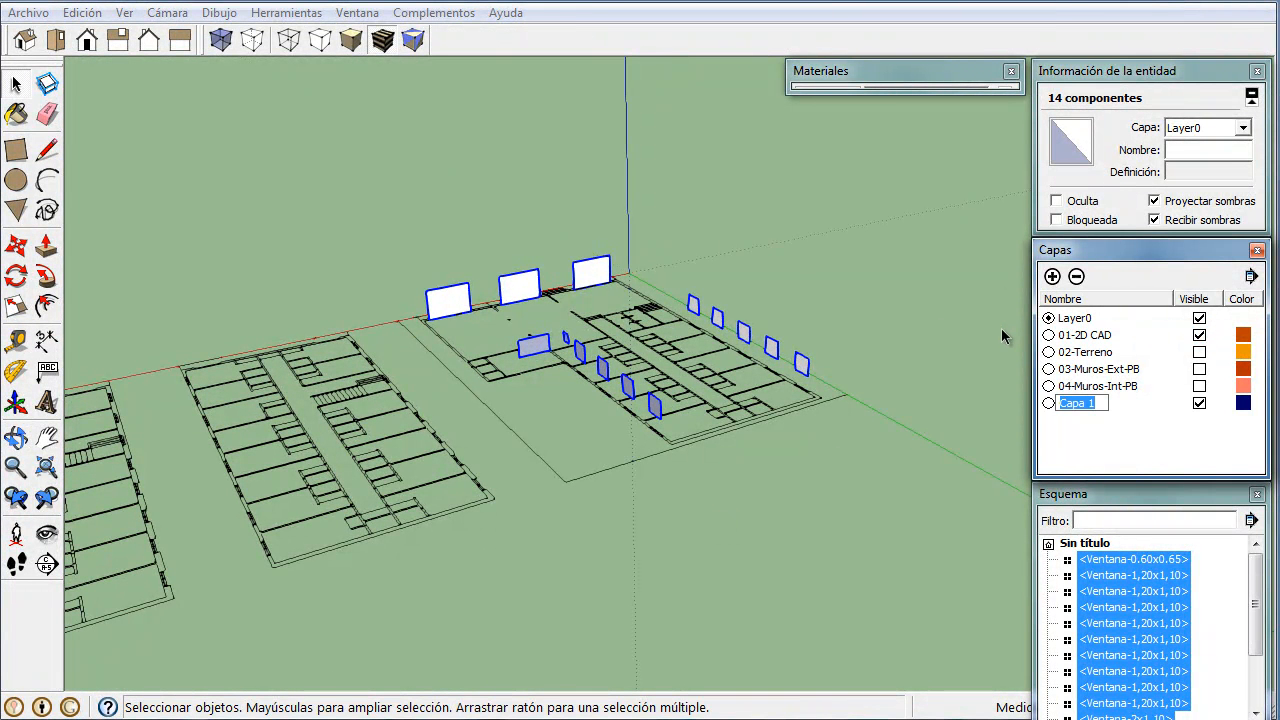
type("05-Ventanas-PB")
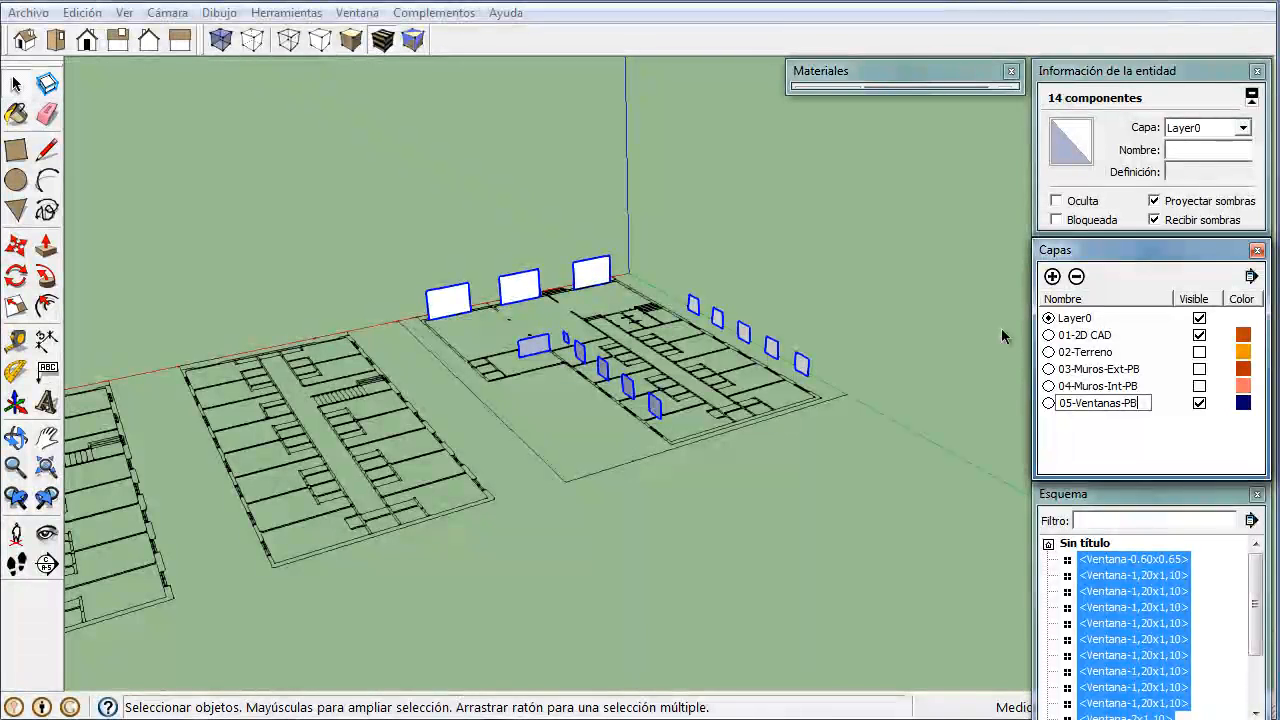
key("Return")
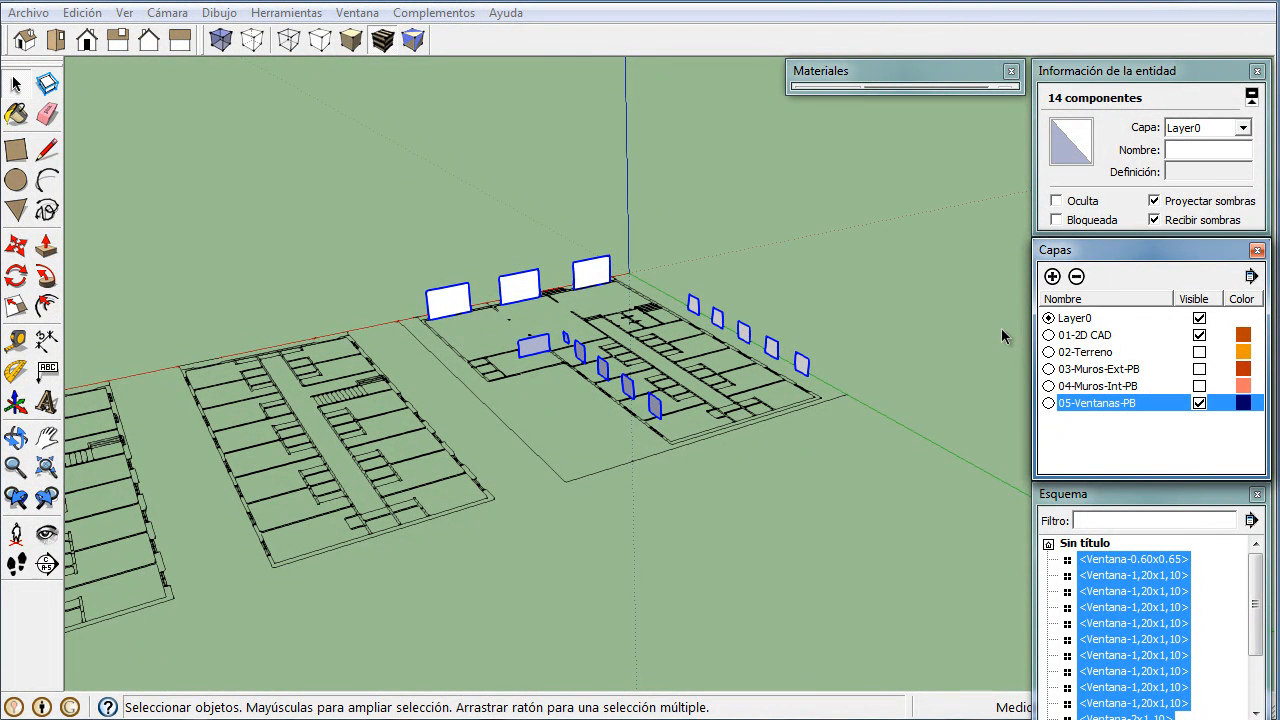
left_click(1204, 129)
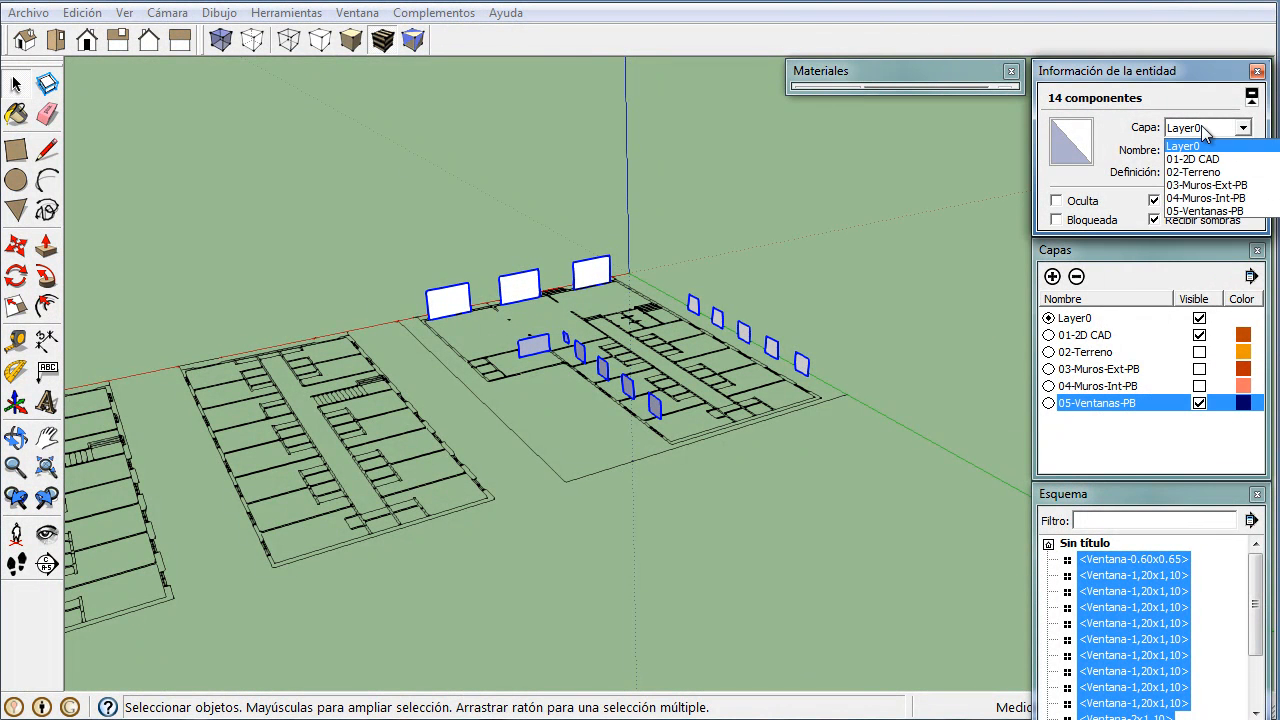
left_click(1222, 210)
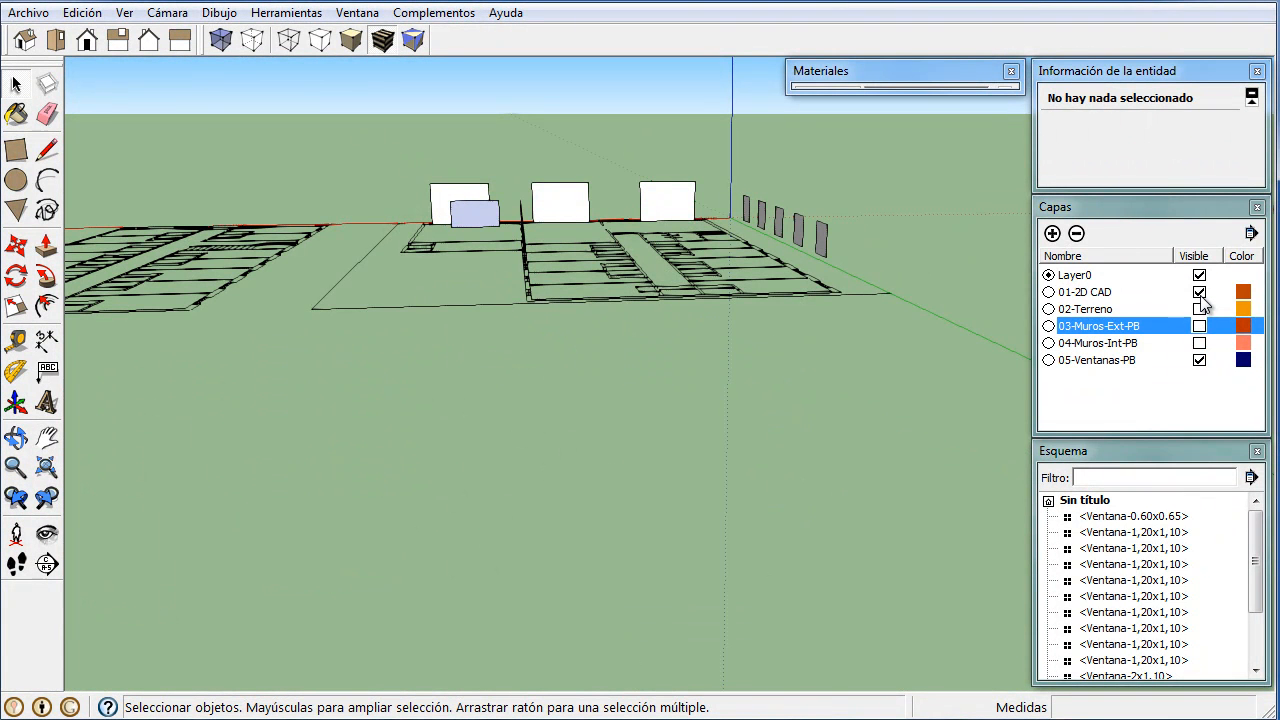
- Hide the 01-2D CAD layer and show the 03-Muros-Ext-PB layer, with all the window components selected
left_click(1199, 292)
middle_click_drag(790, 470, 889, 318)
left_click_drag(388, 173, 387, 170)
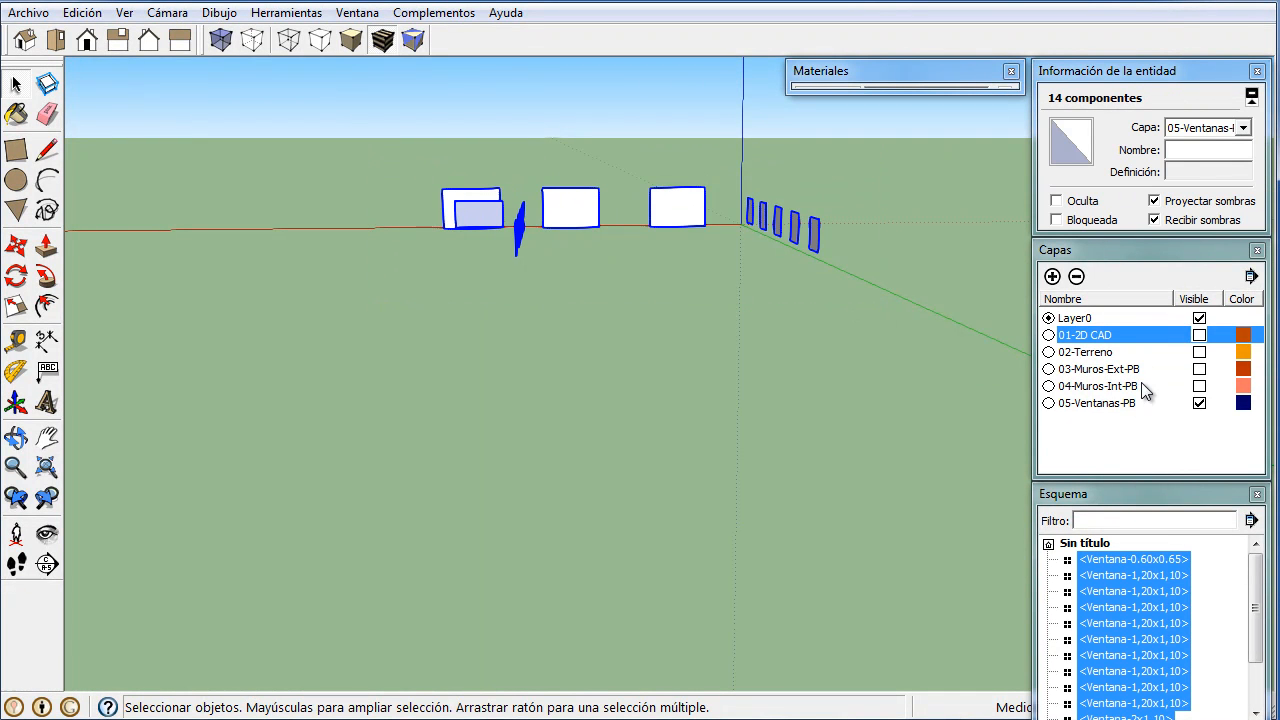
left_click(1199, 370)
middle_click_drag(657, 285, 791, 431)
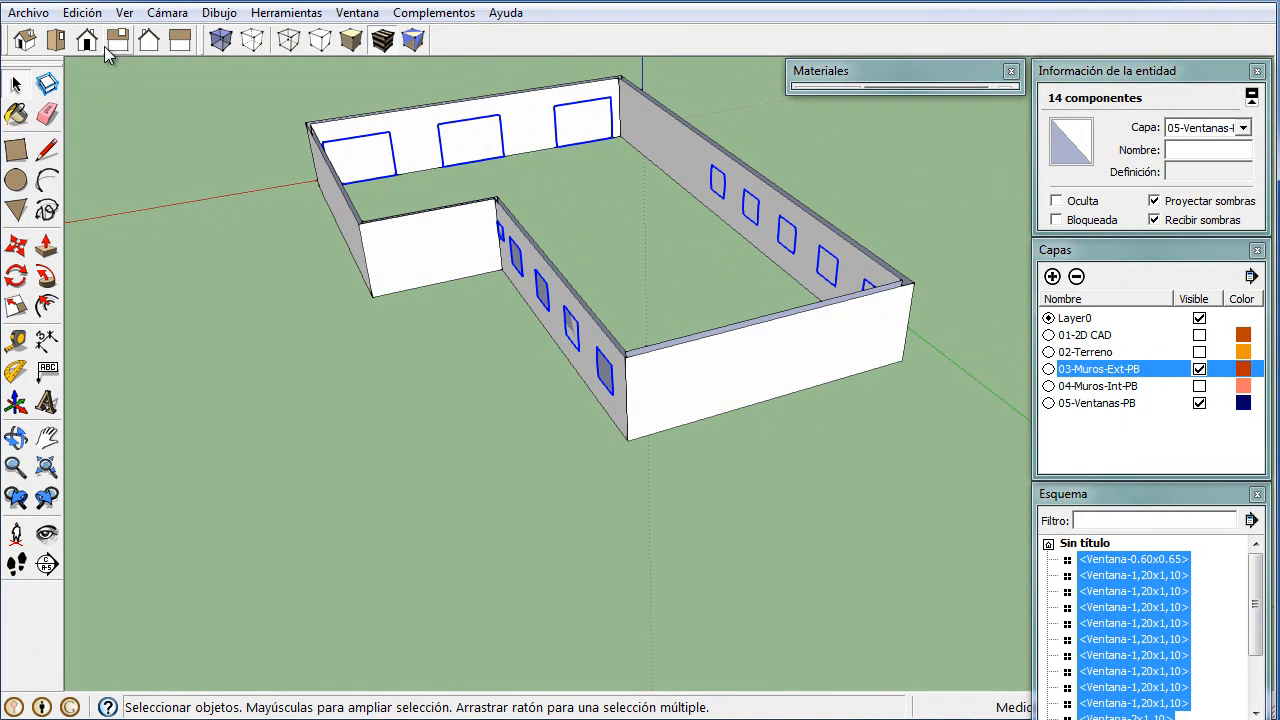
- Cut the selected windows and paste them in place inside the Muros-Ext-PB group
left_click(86, 13)
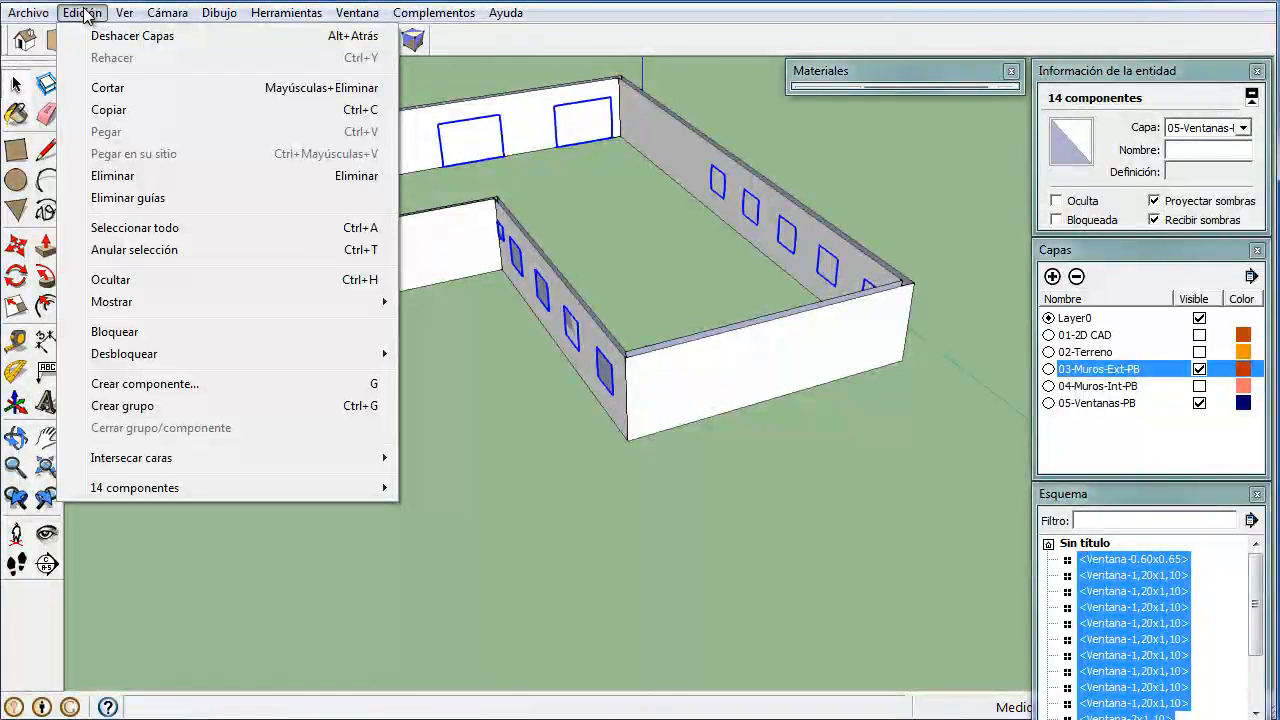
left_click(93, 85)
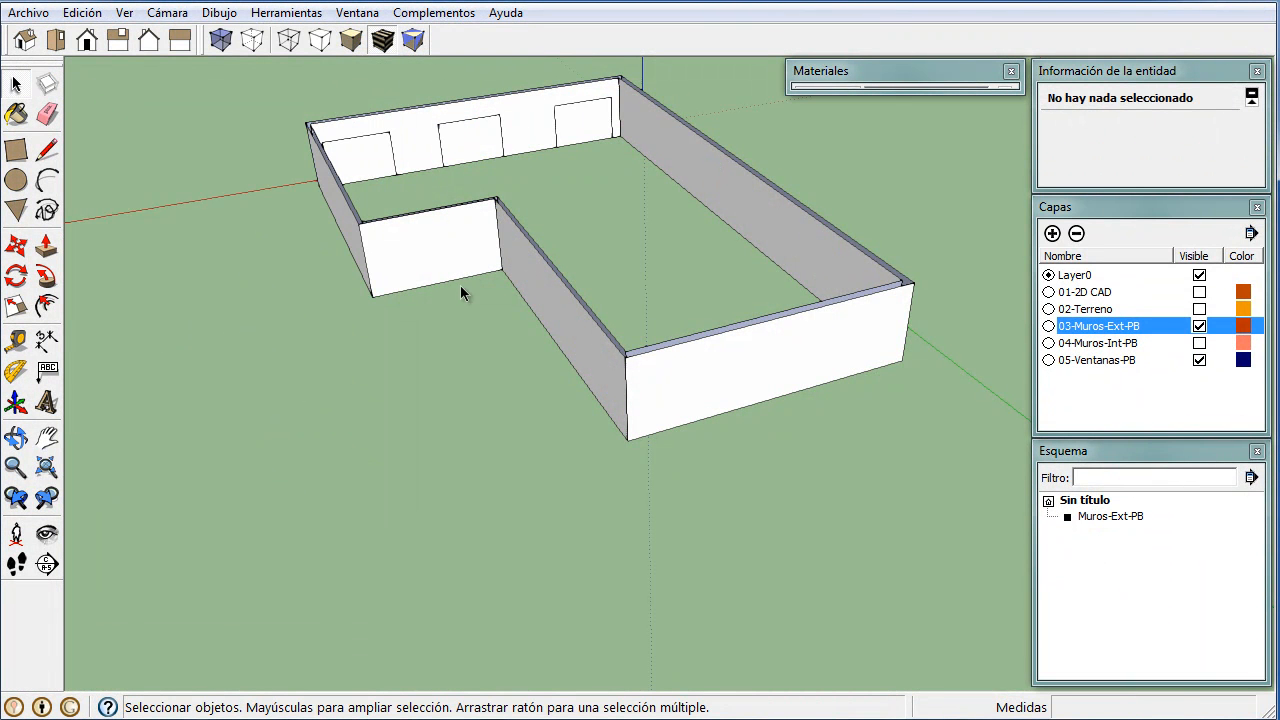
double_click(546, 289)
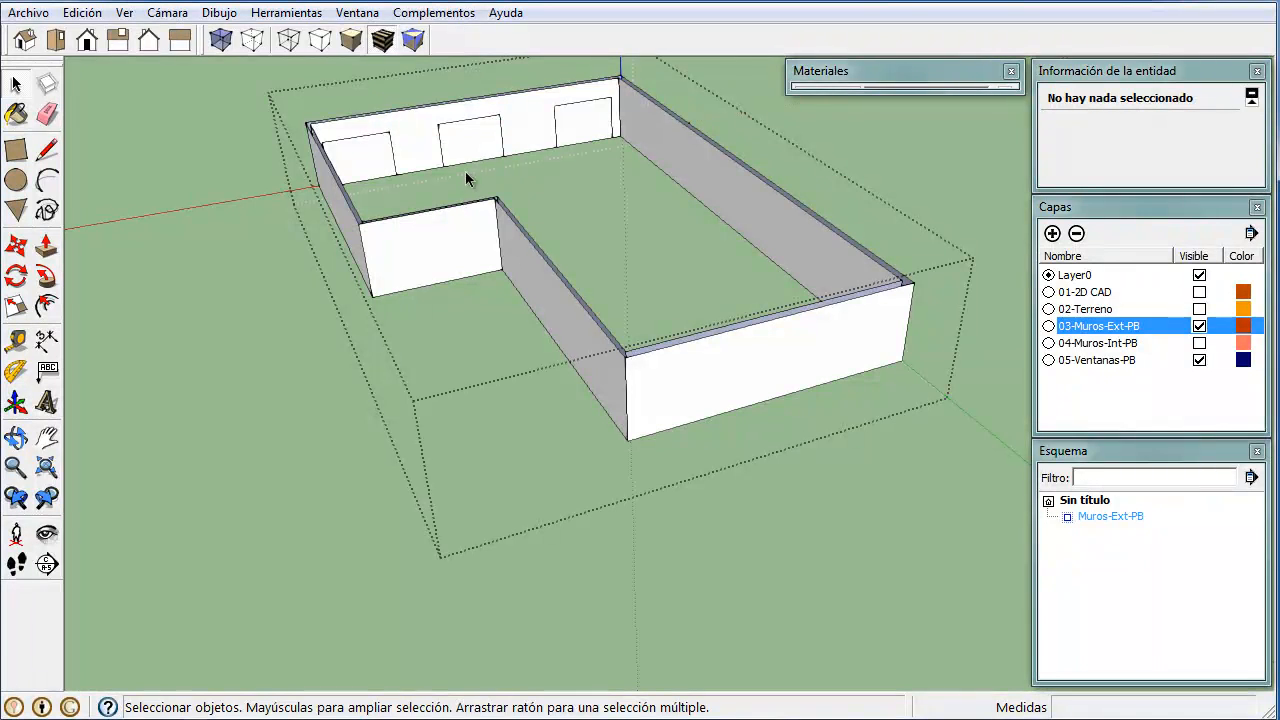
left_click(84, 13)
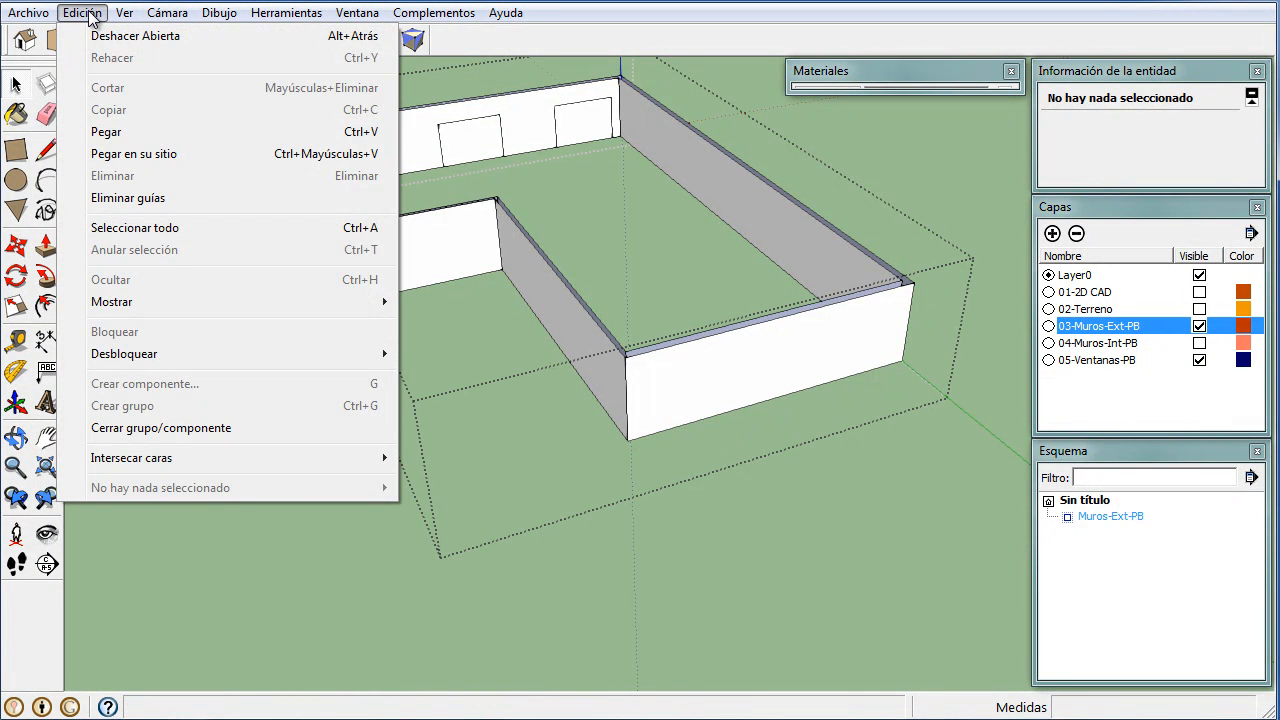
left_click(124, 155)
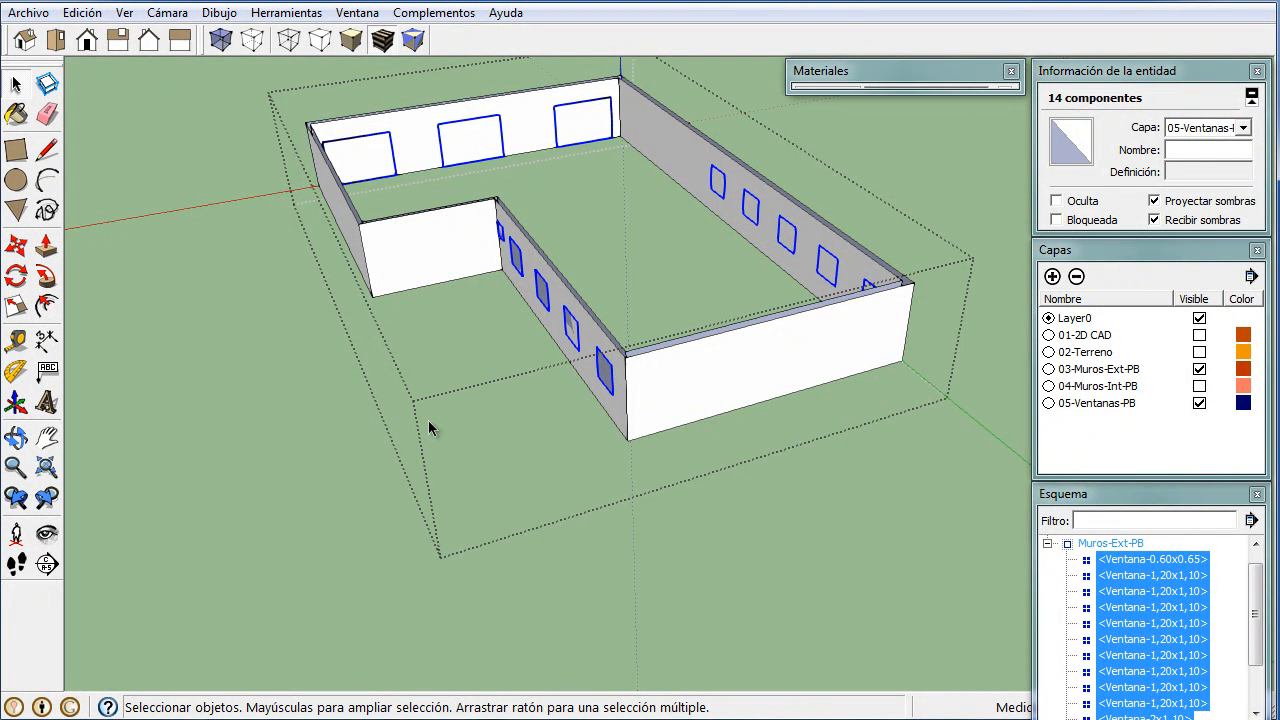
middle_click_drag(566, 506, 560, 523)
scroll(578, 352, "up", 3)
middle_click_drag(600, 452, 636, 452)
scroll(617, 387, "up", 2)
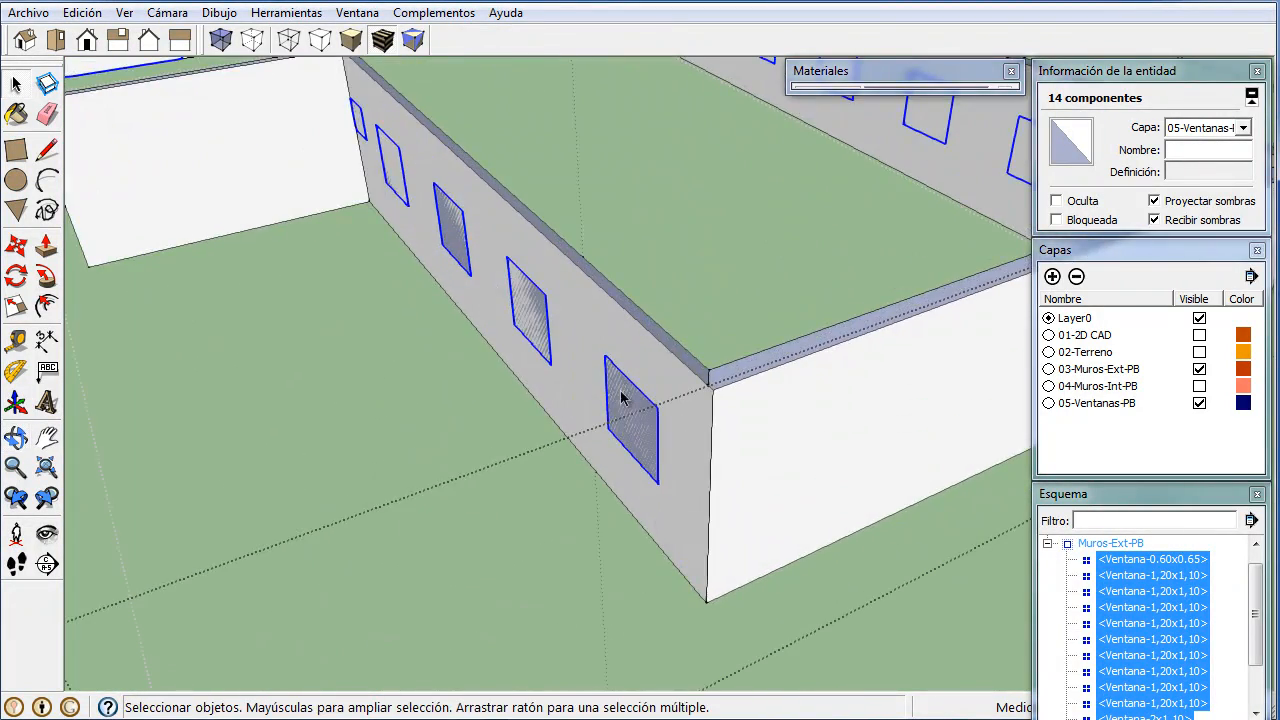
left_click(632, 412)
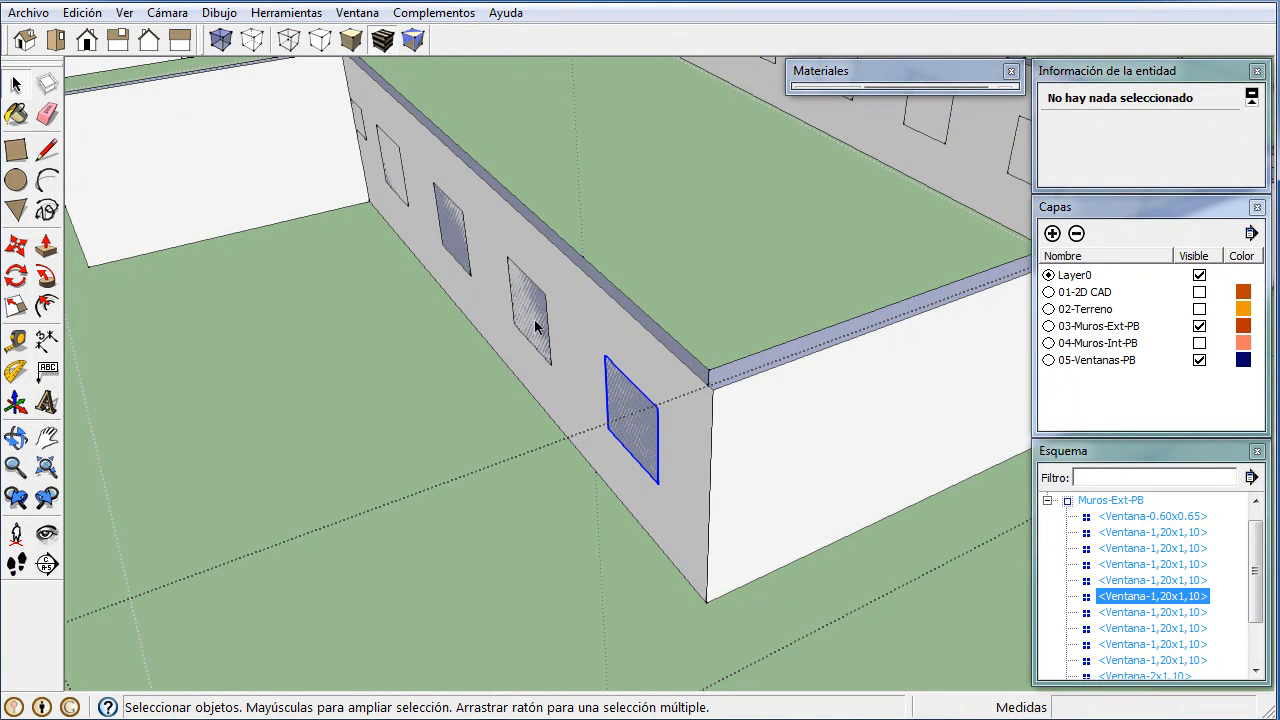
left_click(522, 310, "ctrl")
left_click(454, 233, "ctrl")
left_click(394, 182, "ctrl")
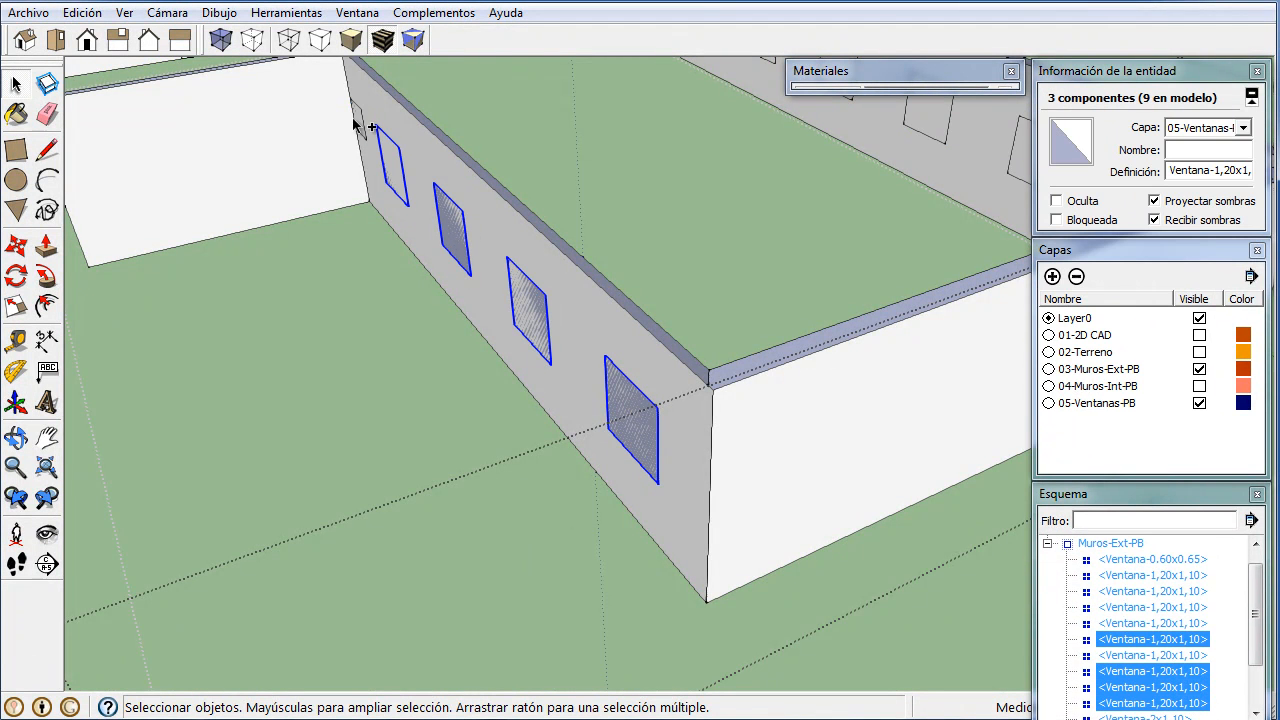
left_click(352, 115, "ctrl")
- Move the five windows of the inset side wall from the wall's outer face to its inner face, using the wall corners as reference
left_click(360, 125)
left_click(393, 172, "ctrl")
left_click(457, 237, "ctrl")
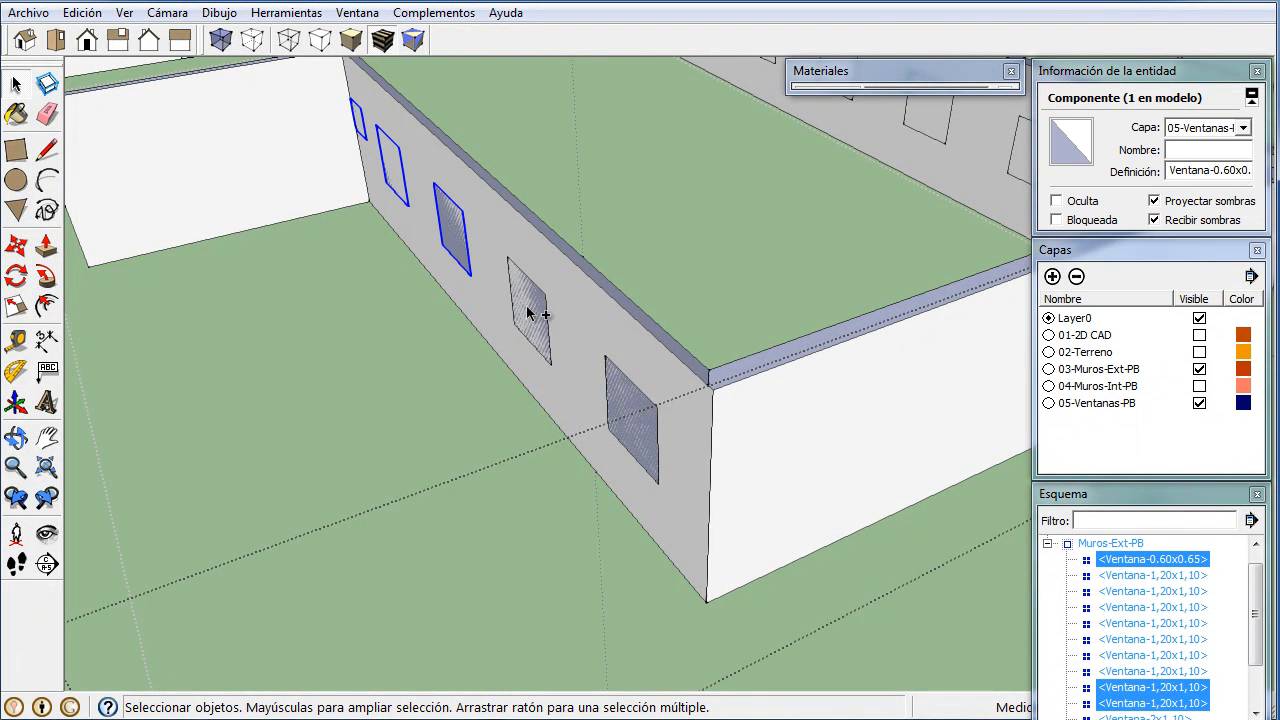
left_click(528, 310, "ctrl")
left_click(630, 420, "ctrl")
middle_click_drag(648, 455, 669, 399)
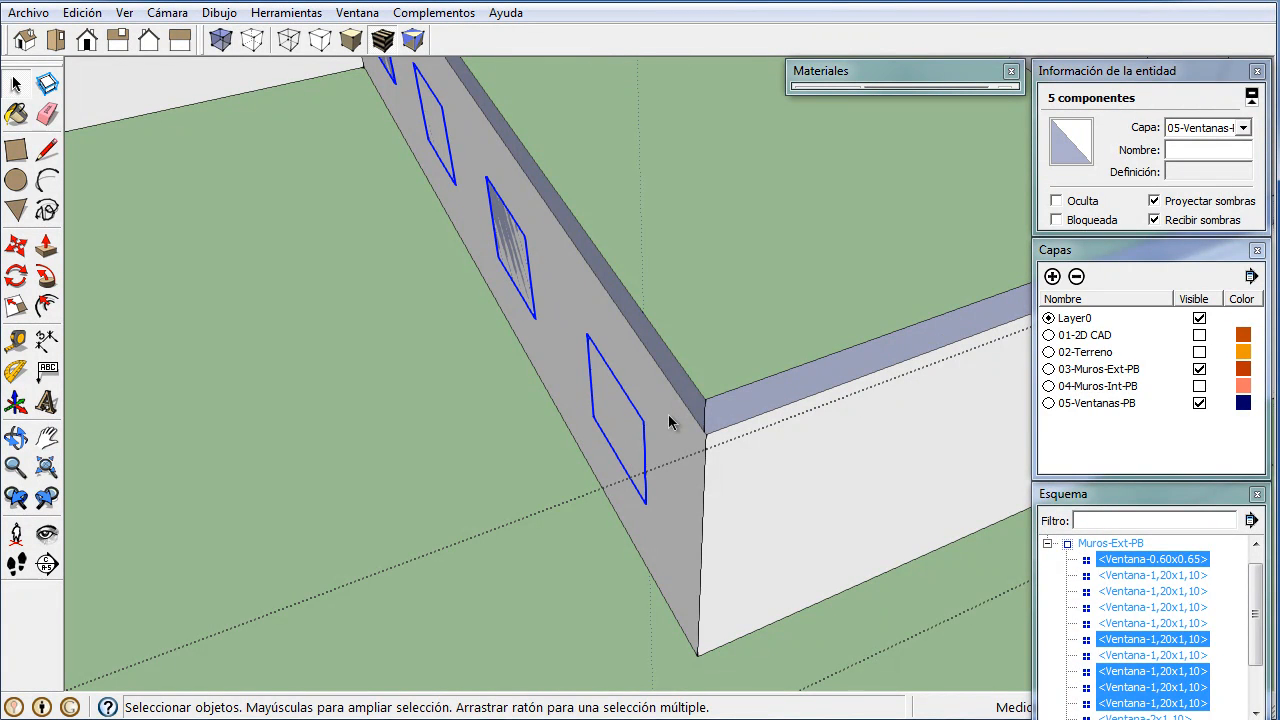
key("m")
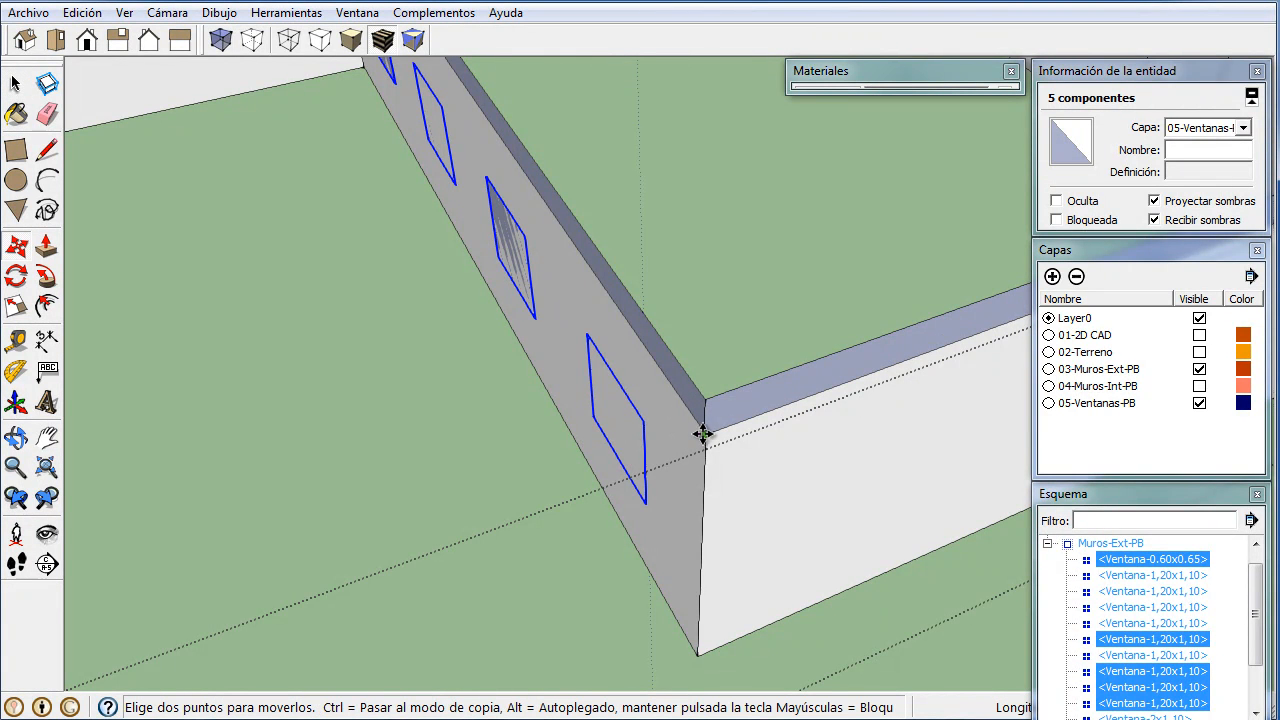
left_click(705, 433)
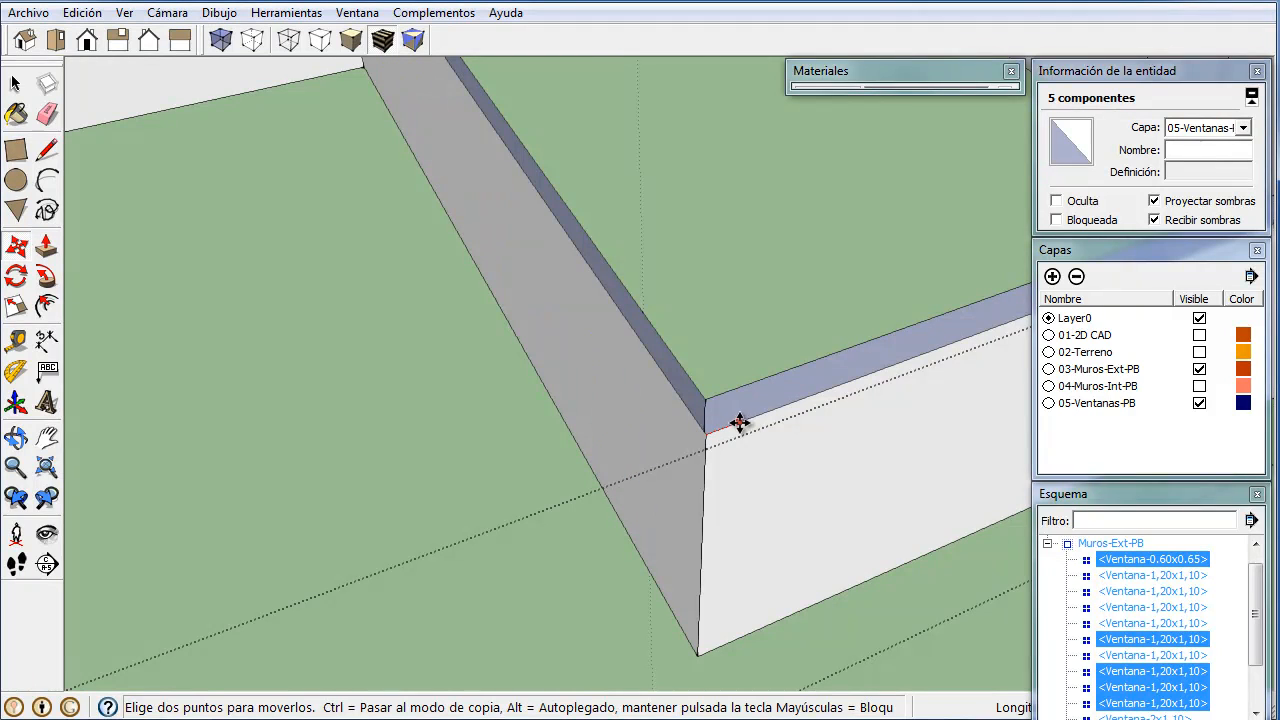
middle_click_drag(706, 400, 389, 411)
scroll(512, 458, "down", 3)
middle_click_drag(700, 502, 680, 483)
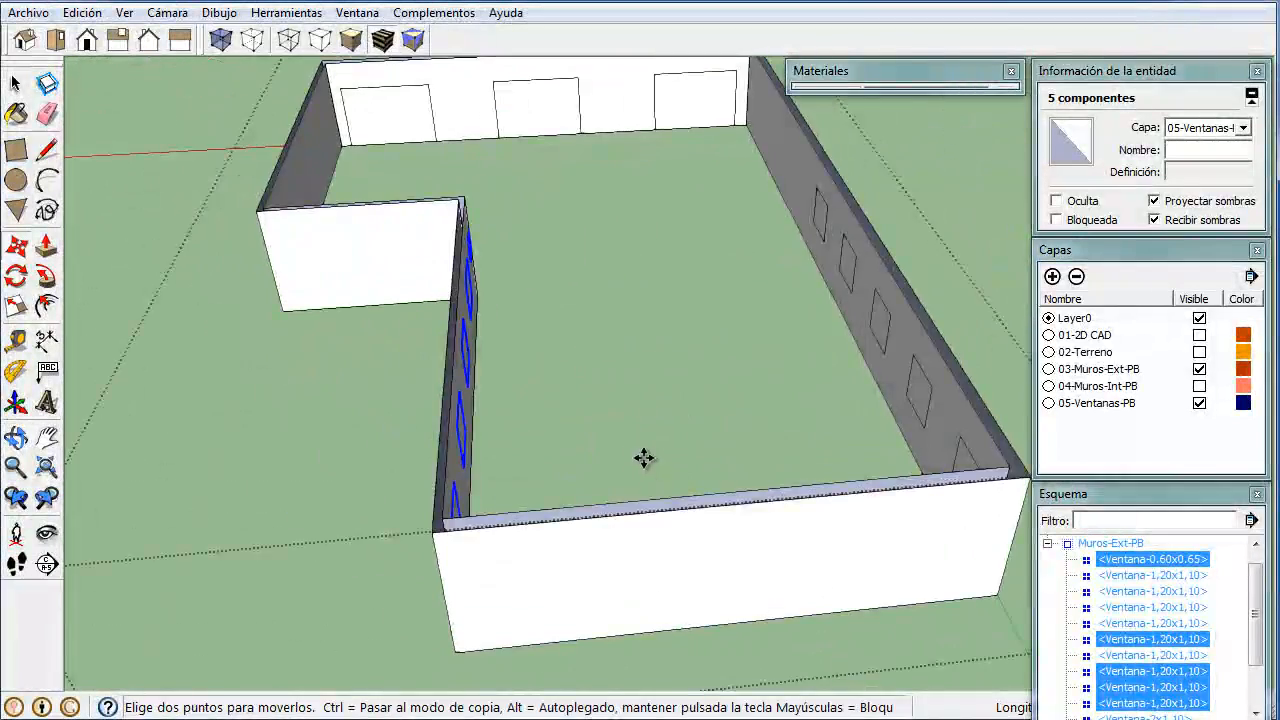
- Select all the window components inside the Muros-Ext-PB group, from Ventana-0.60x0.65 through the last Ventana-3x2.10
scroll(643, 458, "down", 5)
middle_click_drag(623, 437, 709, 437)
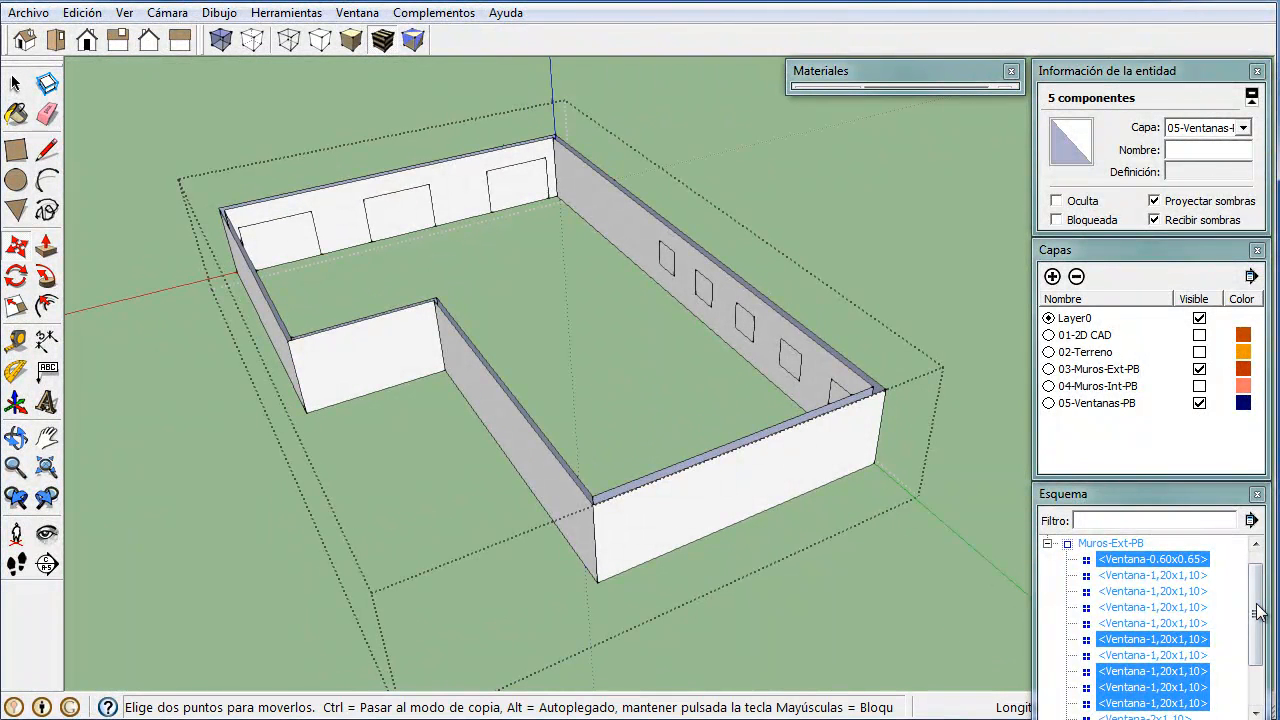
mouse_move(1254, 601)
left_mouse_down()
mouse_move(1255, 630)
mouse_move(1255, 597)
left_mouse_up()
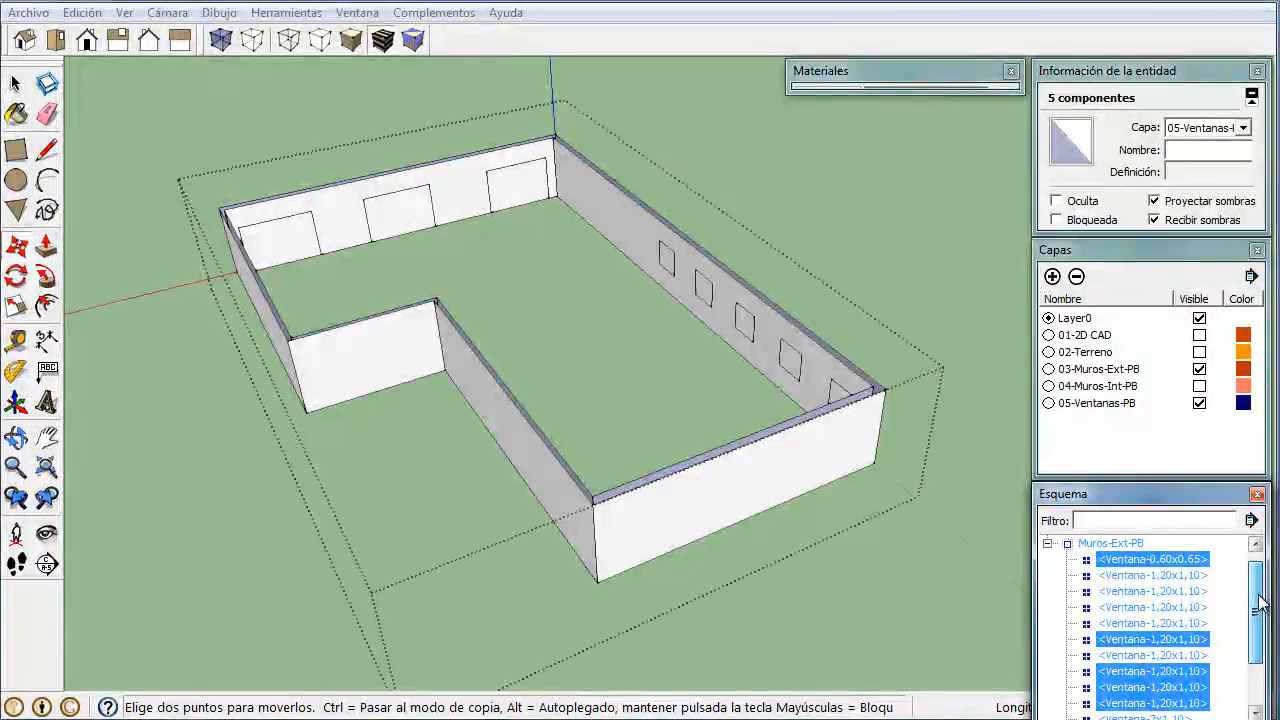
left_click(1143, 561)
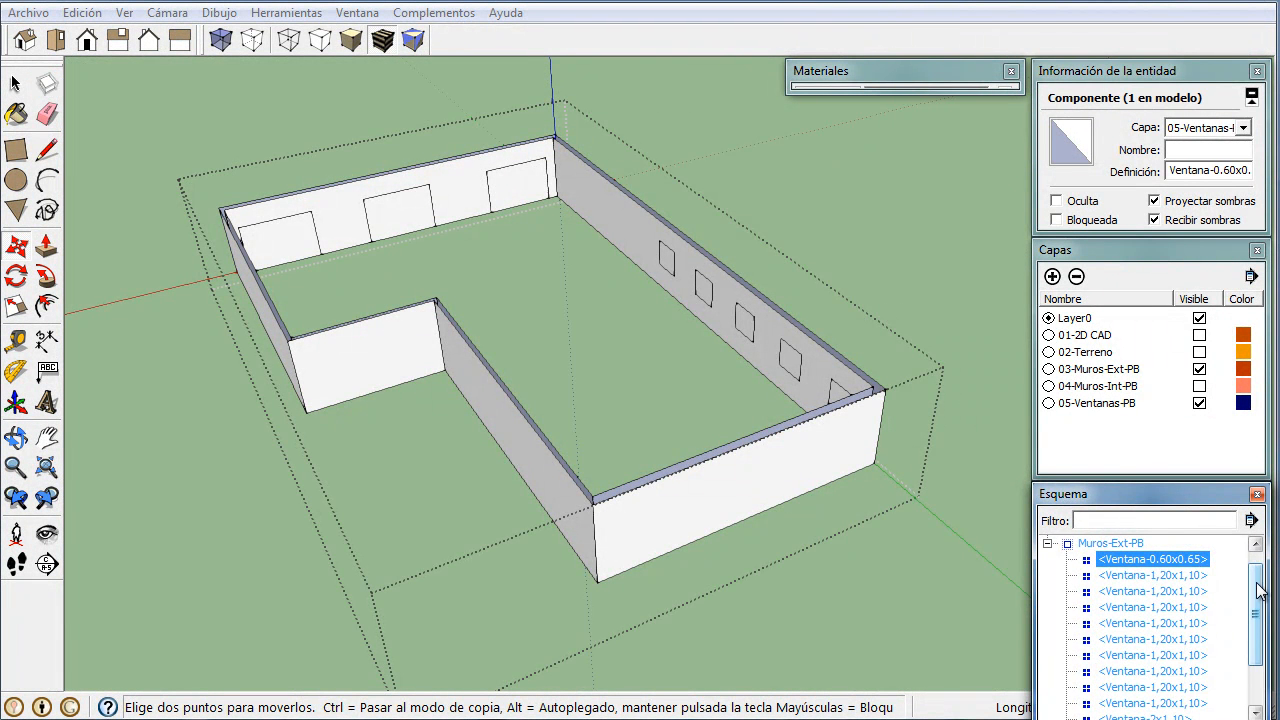
left_click_drag(1259, 591, 1265, 673)
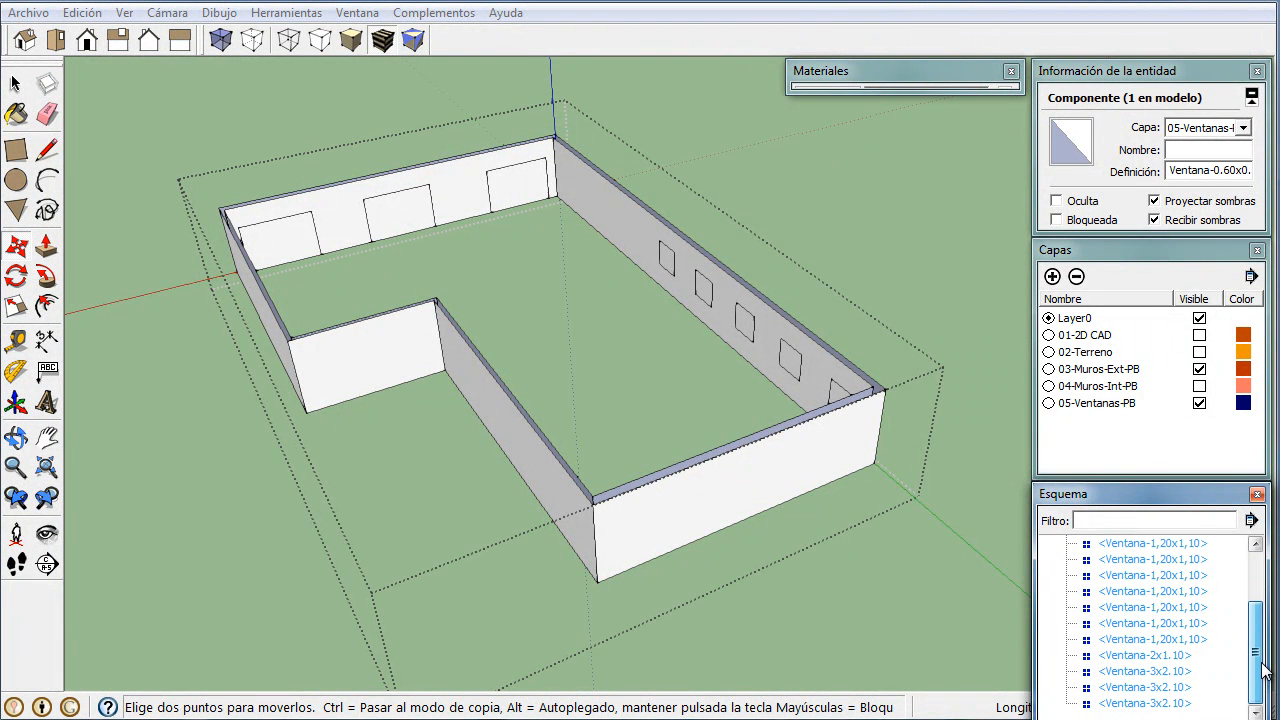
left_click(1135, 703, "shift")
middle_click_drag(816, 565, 697, 514)
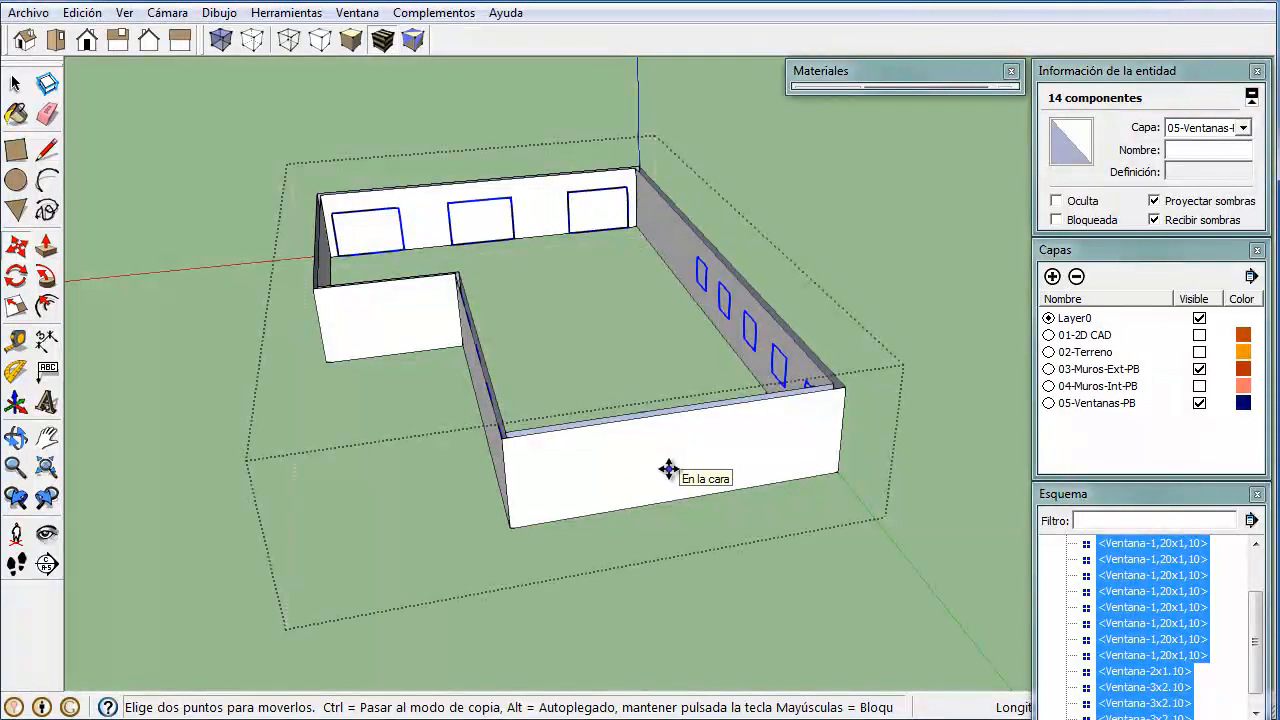
key("space")
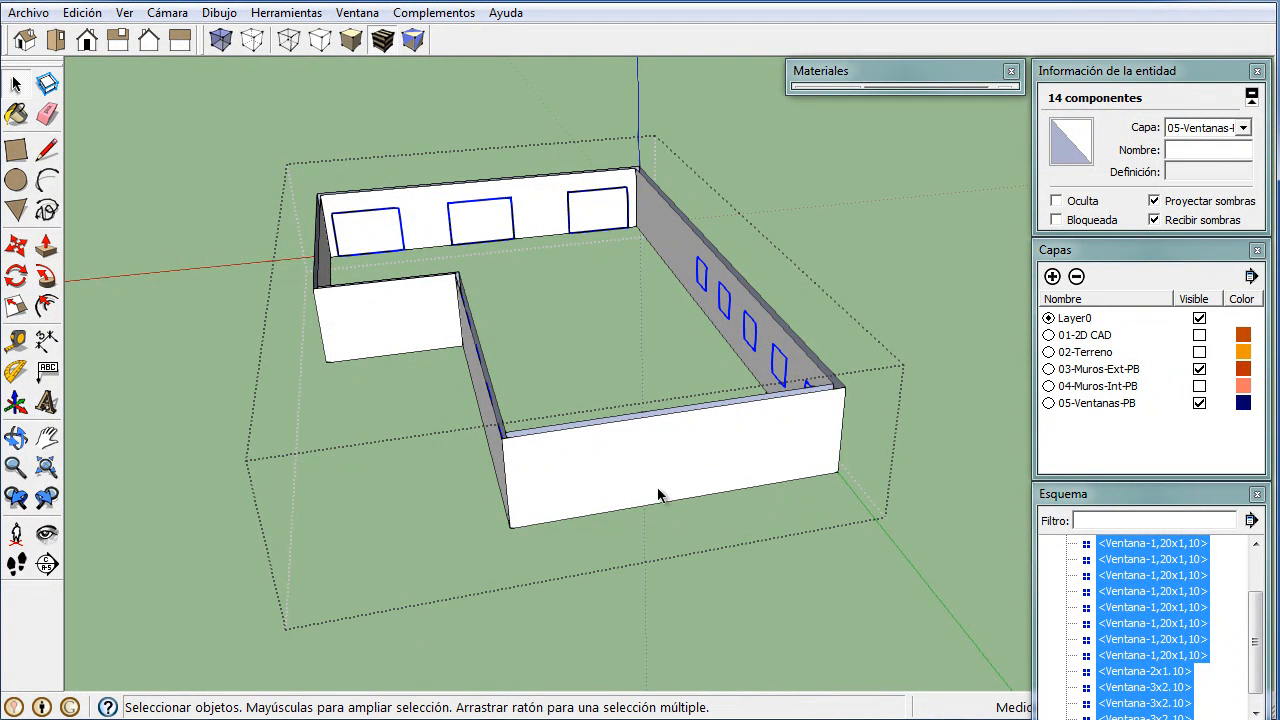
- Select all walls and window components inside the Muros-Ext-PB group and intersect their faces with the selection
left_click(651, 470)
scroll(635, 466, "down", 2)
left_click_drag(285, 116, 842, 580)
middle_click_drag(842, 580, 623, 470)
scroll(614, 434, "up", 2)
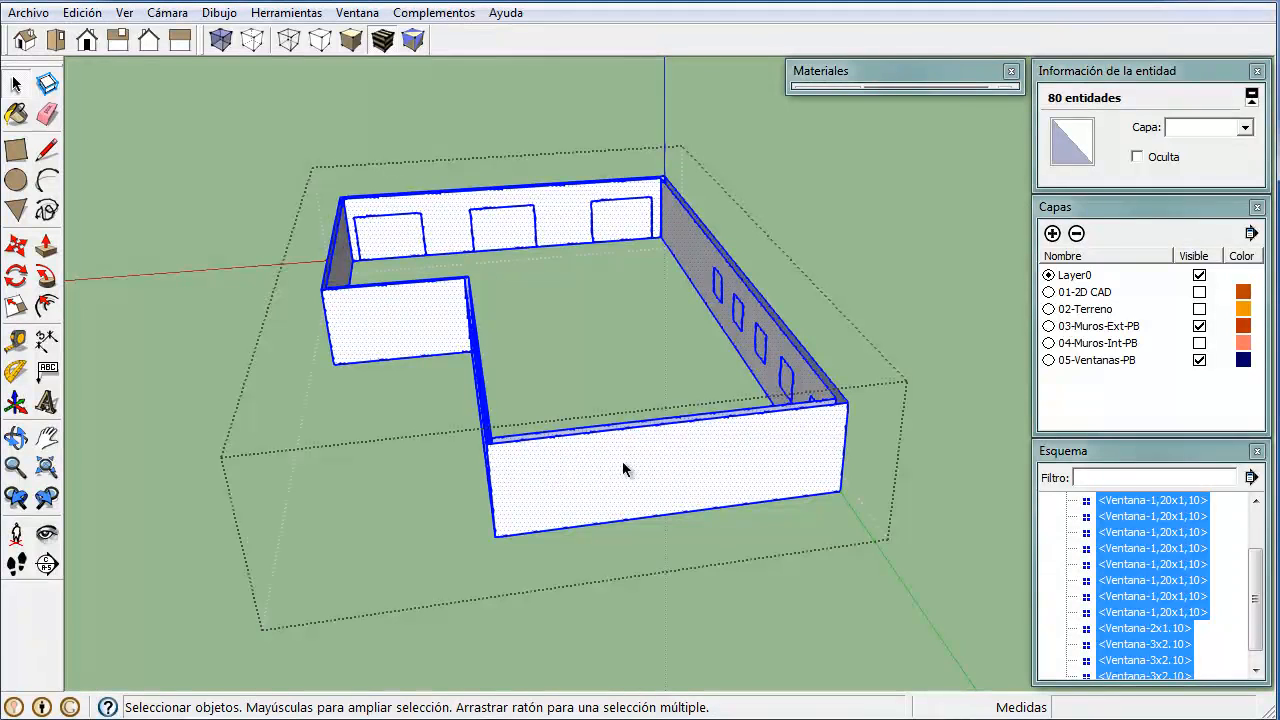
right_click(624, 470)
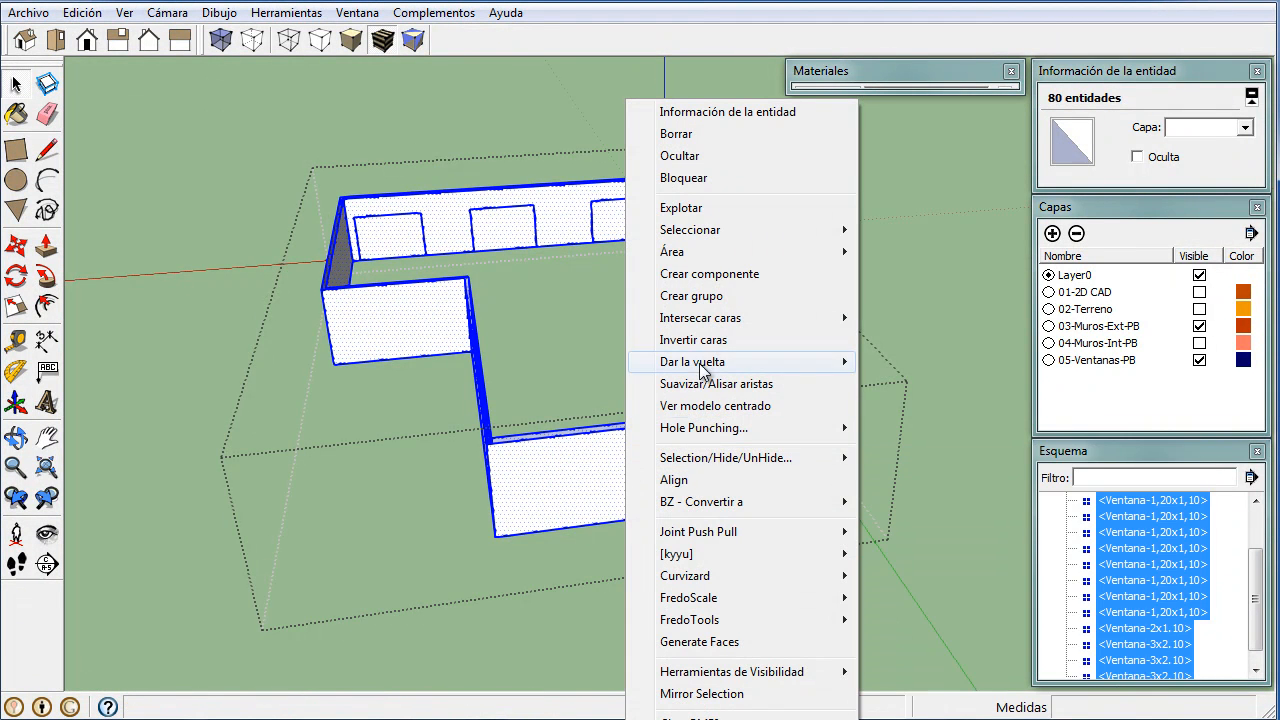
mouse_move(708, 328)
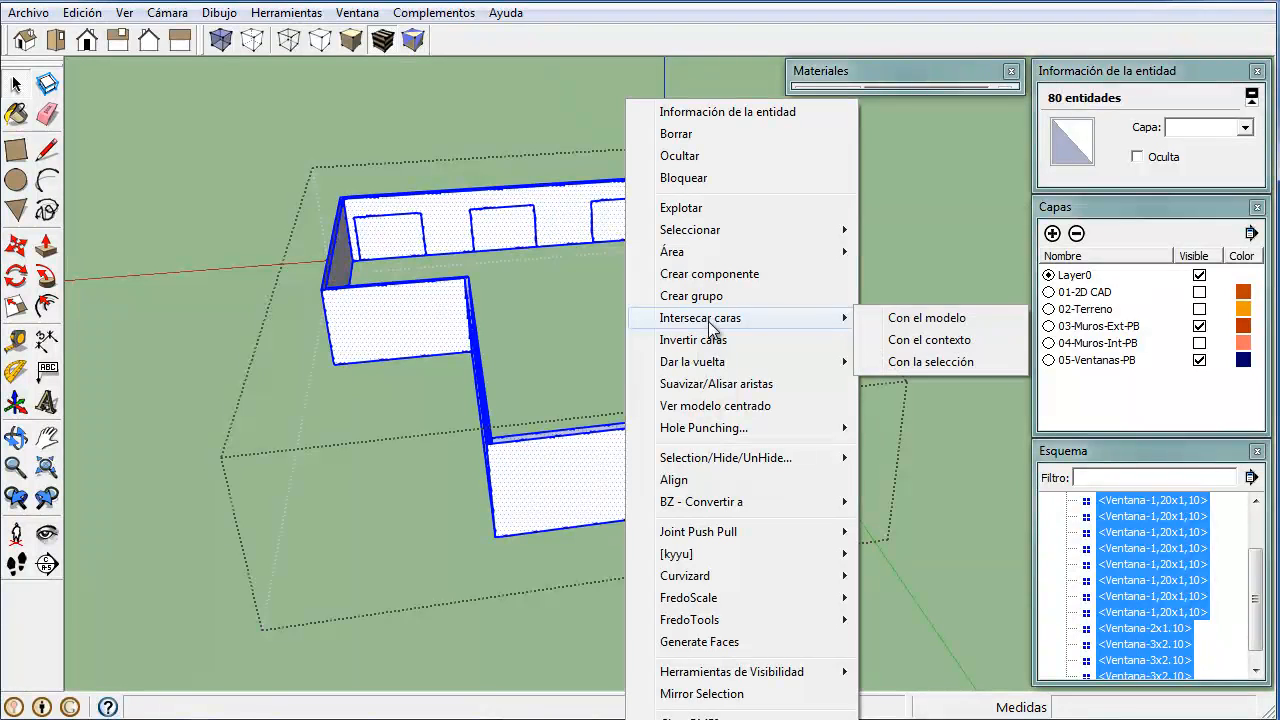
left_click(930, 362)
- Examine the window outlines on the inner faces of the exterior walls from several angles
middle_click_drag(568, 355, 806, 390)
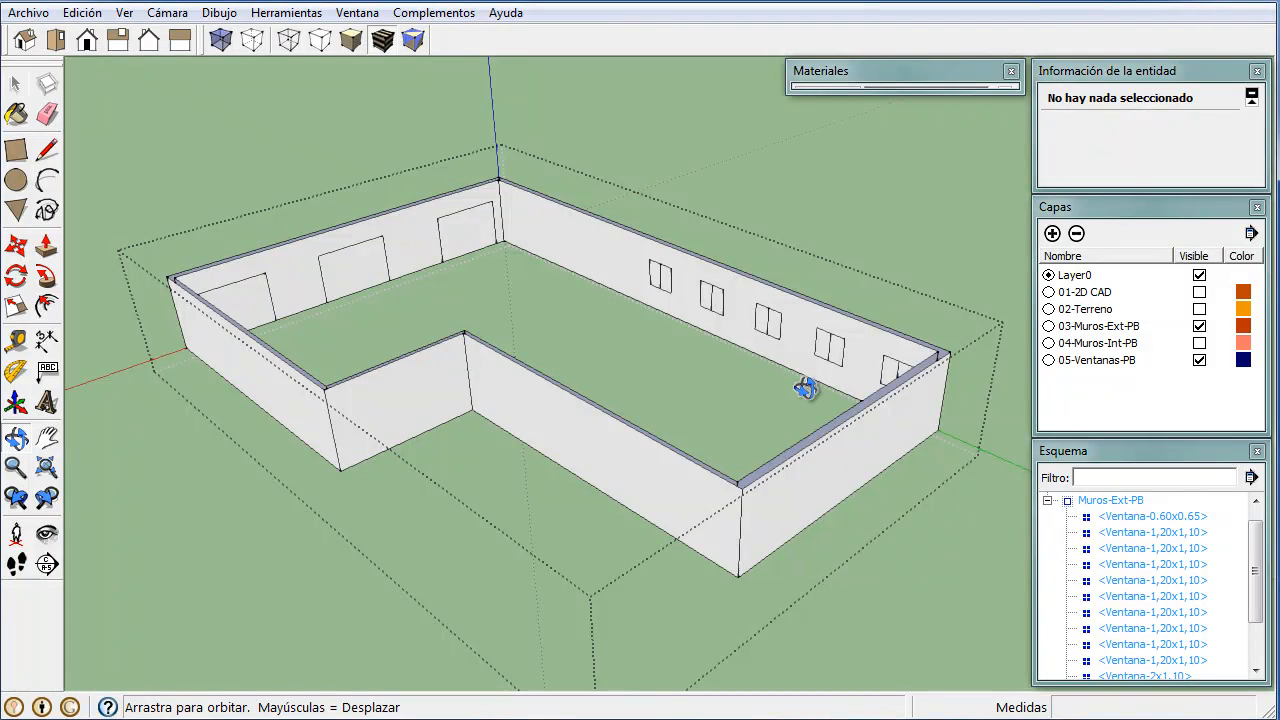
scroll(806, 390, "up", 10)
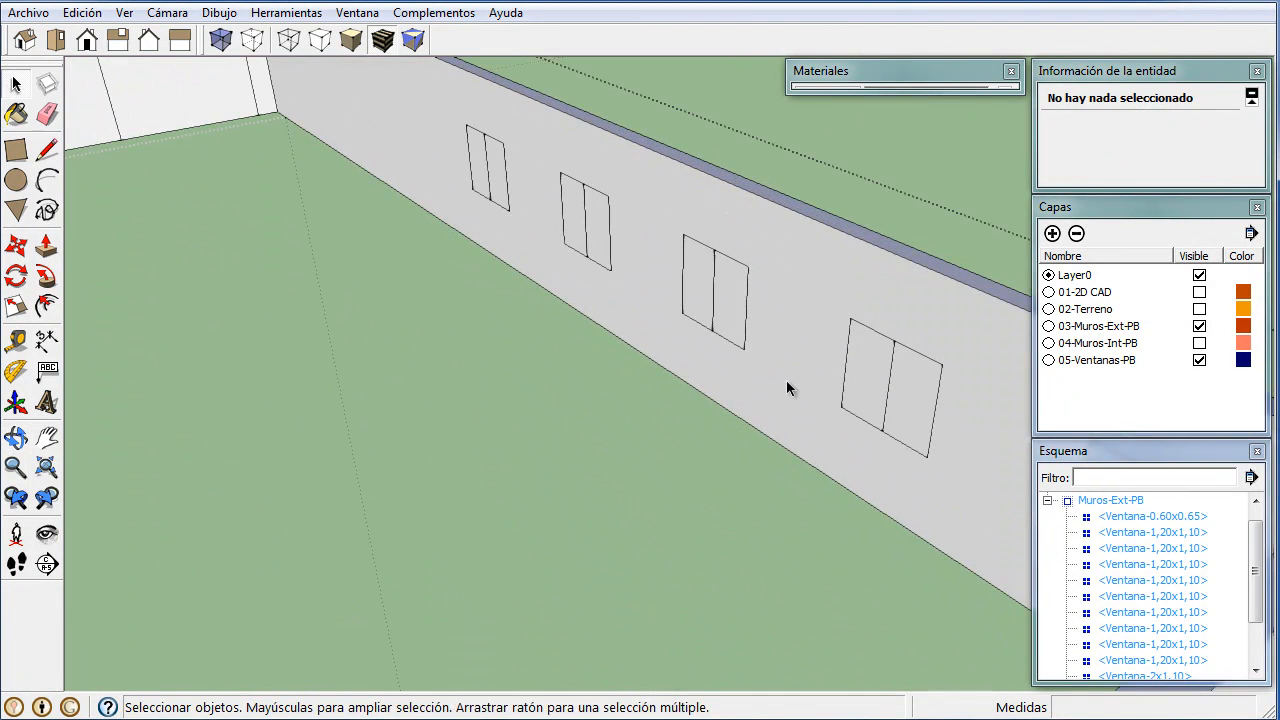
mouse_move(781, 410)
middle_mouse_down()
mouse_move(937, 334)
mouse_move(934, 309)
mouse_move(806, 297)
mouse_move(514, 377)
mouse_move(300, 349)
mouse_move(768, 388)
middle_mouse_up()
scroll(769, 390, "down", 4)
middle_click_drag(720, 432, 656, 418)
scroll(683, 431, "down", 4)
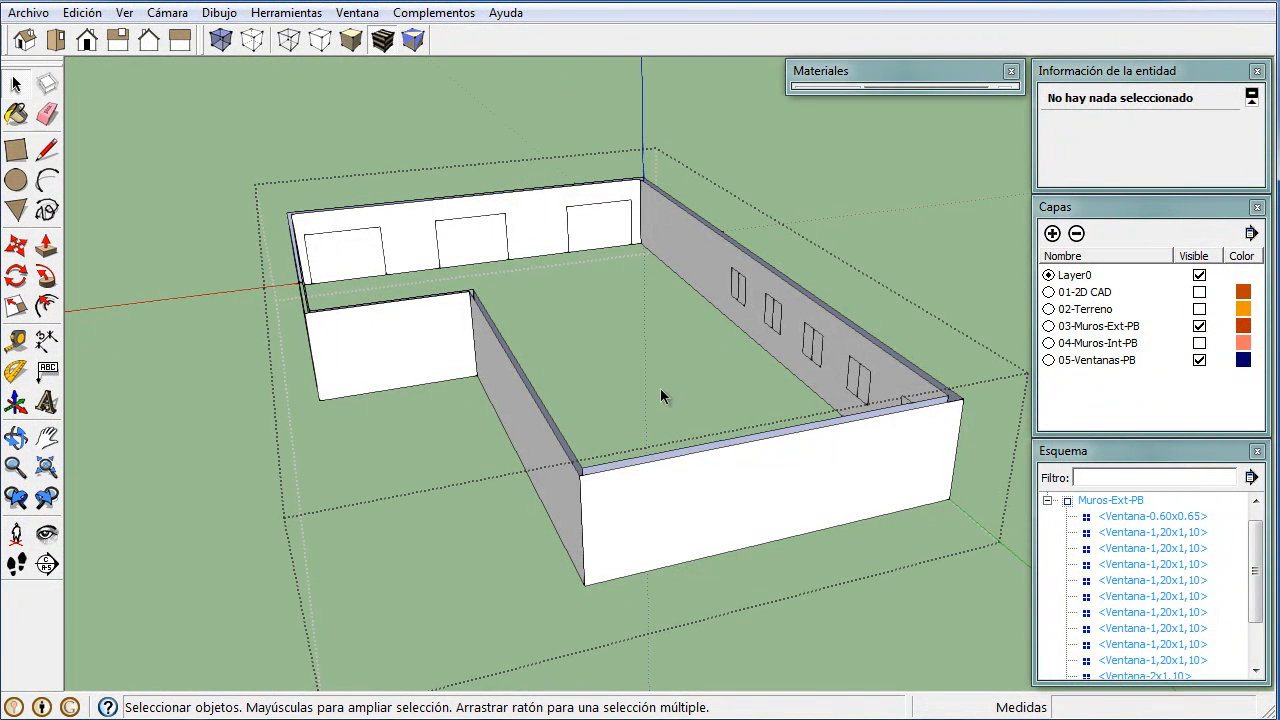
middle_click_drag(663, 391, 694, 406)
scroll(694, 243, "up", 5)
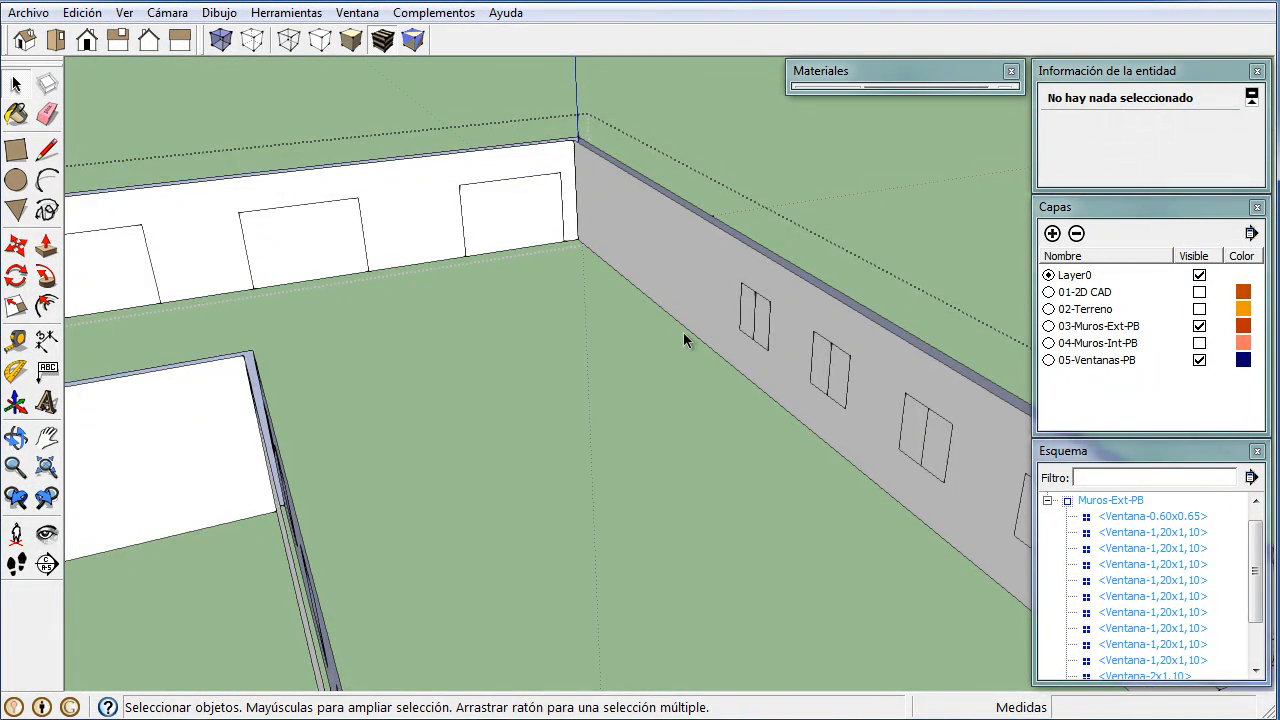
scroll(683, 335, "down", 5)
middle_click_drag(677, 385, 634, 381)
scroll(621, 365, "down", 2)
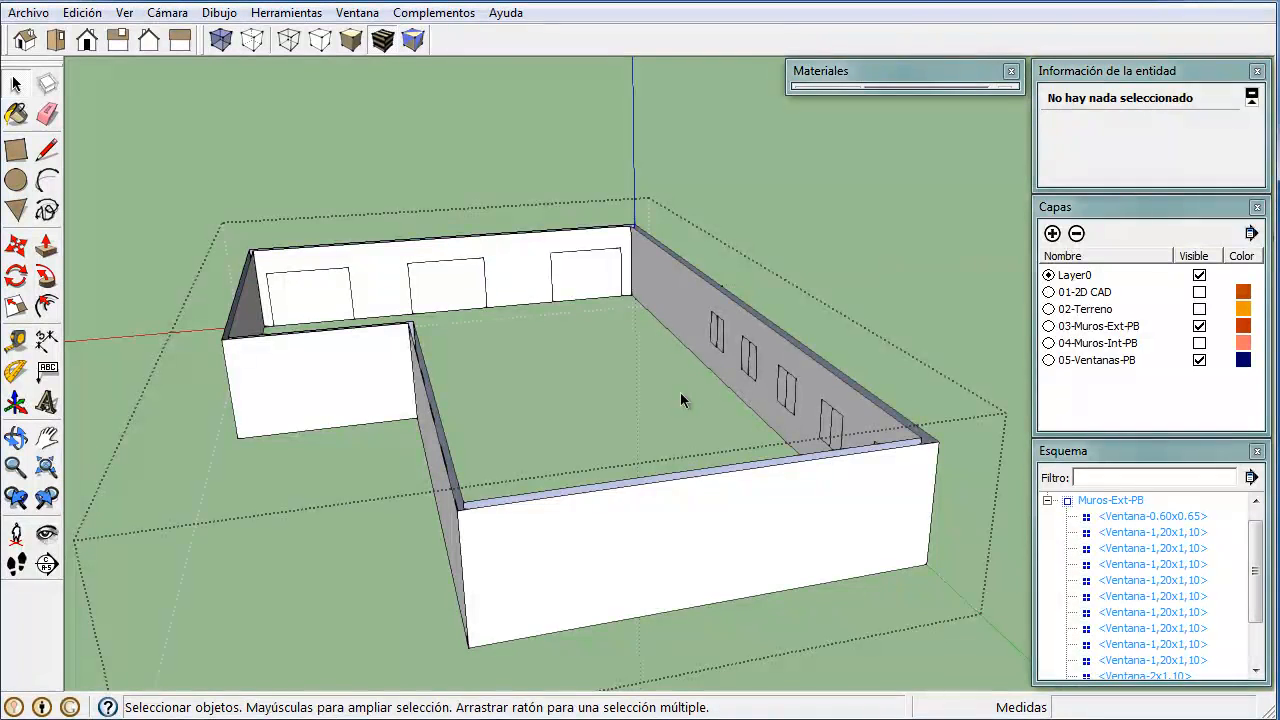
- Hide the 05-Ventanas-PB layer and inspect the window outlines on the long wall, selecting the vertical line dividing one of them
left_click(1201, 361)
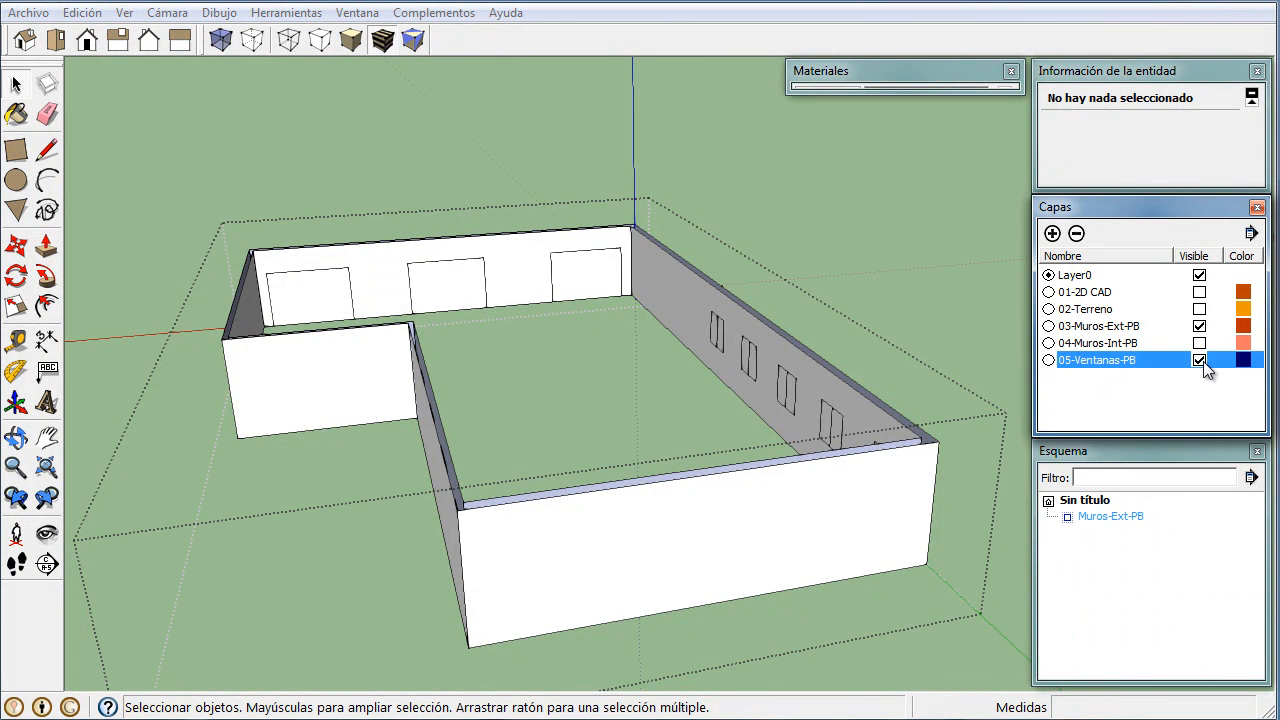
middle_click_drag(669, 399, 714, 414)
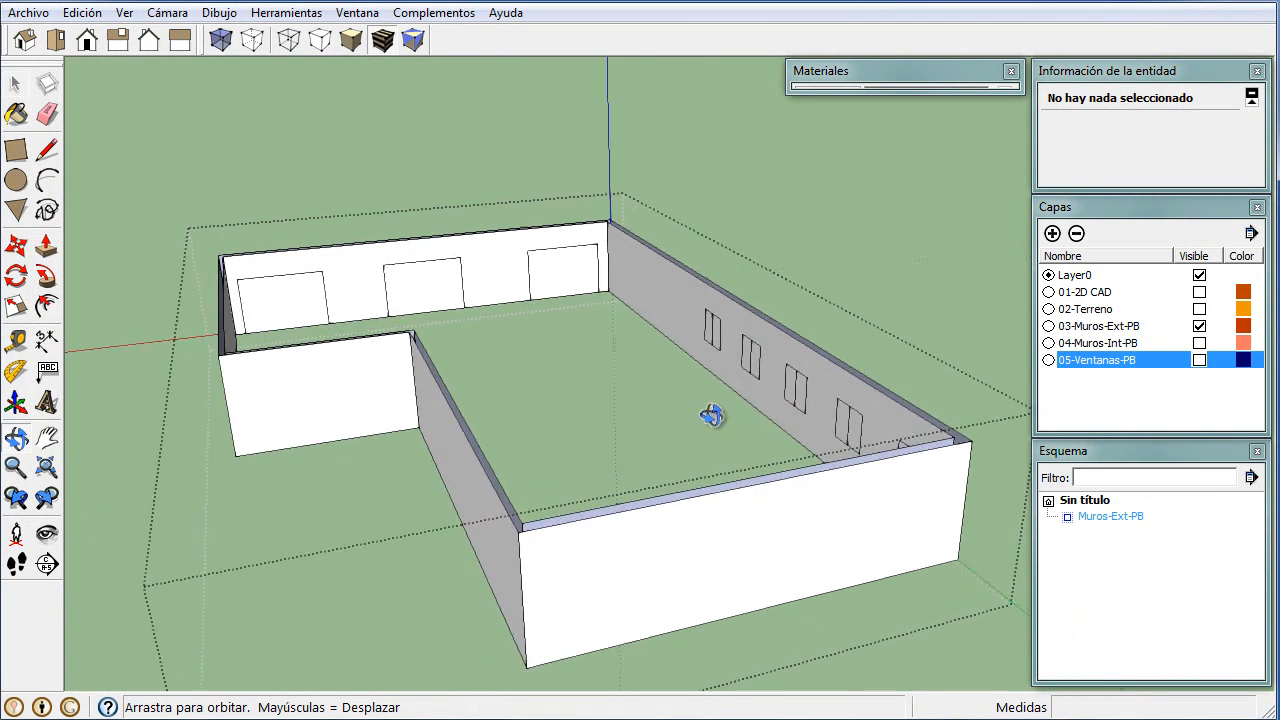
left_click(691, 320)
middle_click_drag(656, 358, 734, 414)
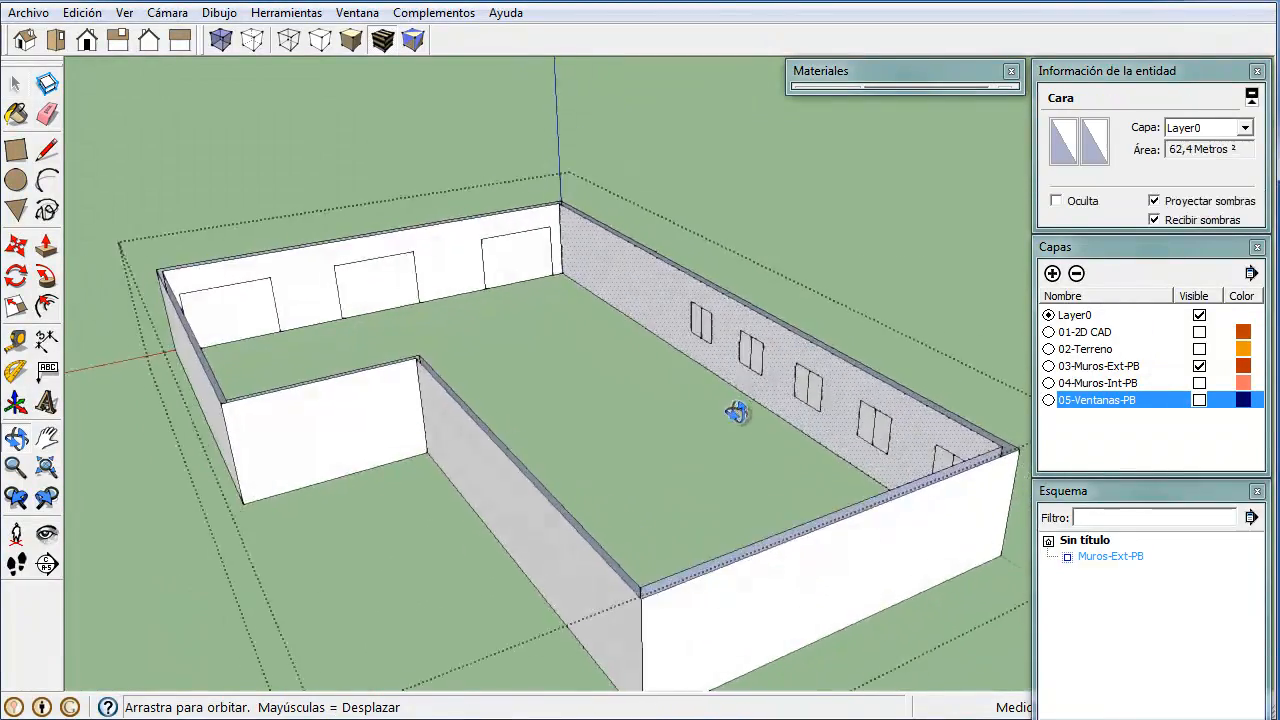
scroll(770, 350, "up", 10)
middle_click_drag(753, 359, 857, 349)
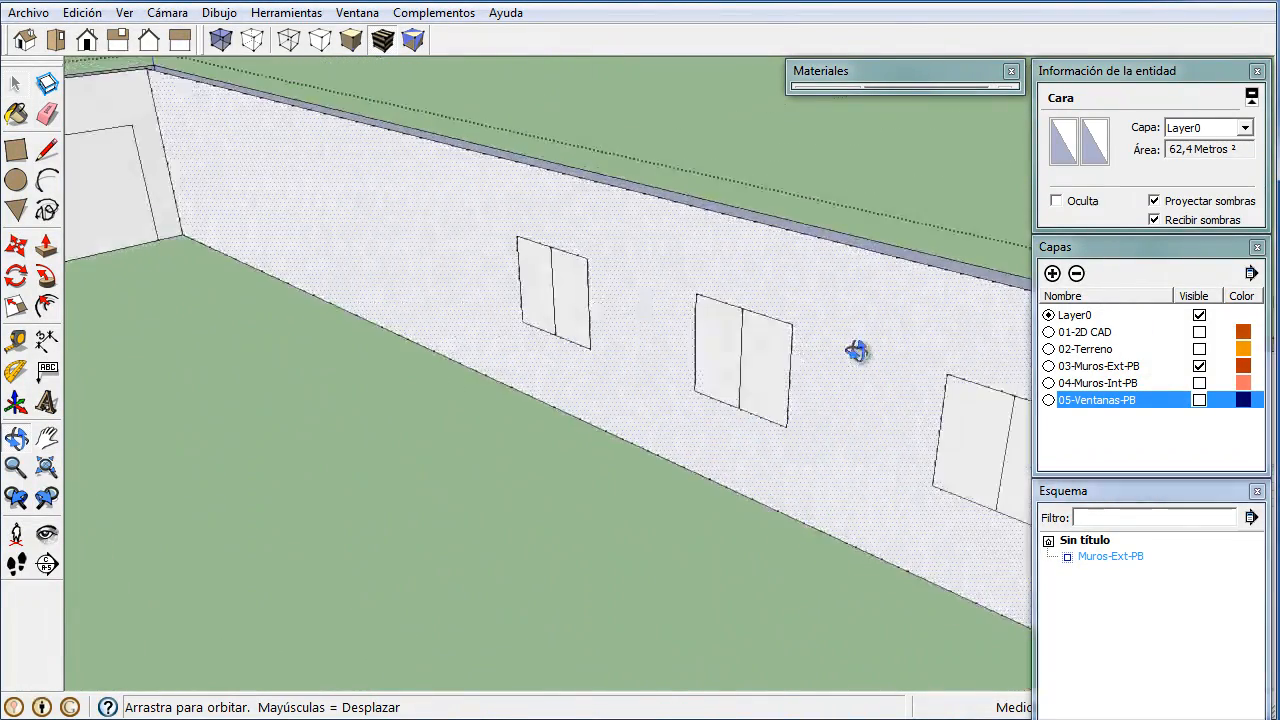
scroll(748, 340, "up", 4)
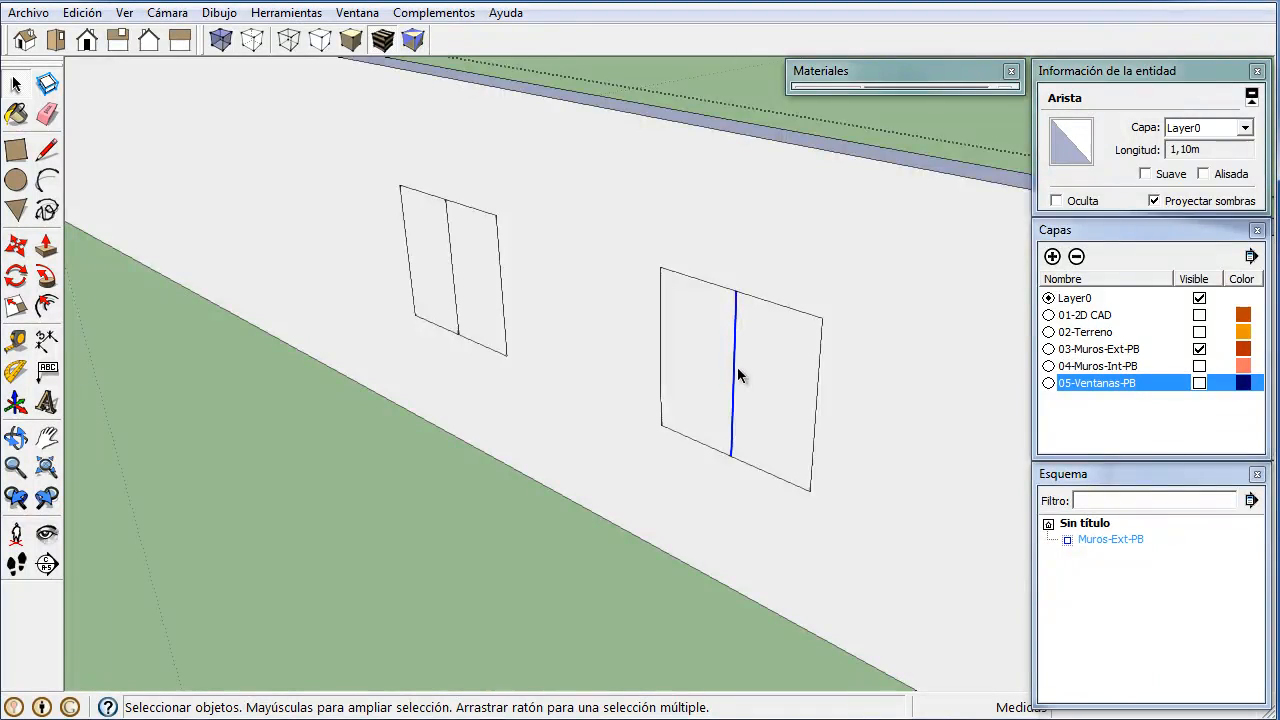
scroll(736, 372, "down", 6)
scroll(741, 372, "down", 5)
- Push the five window faces of the inset side wall through its 0.15 m thickness with Push/Pull to open the holes
middle_click_drag(714, 403, 320, 450)
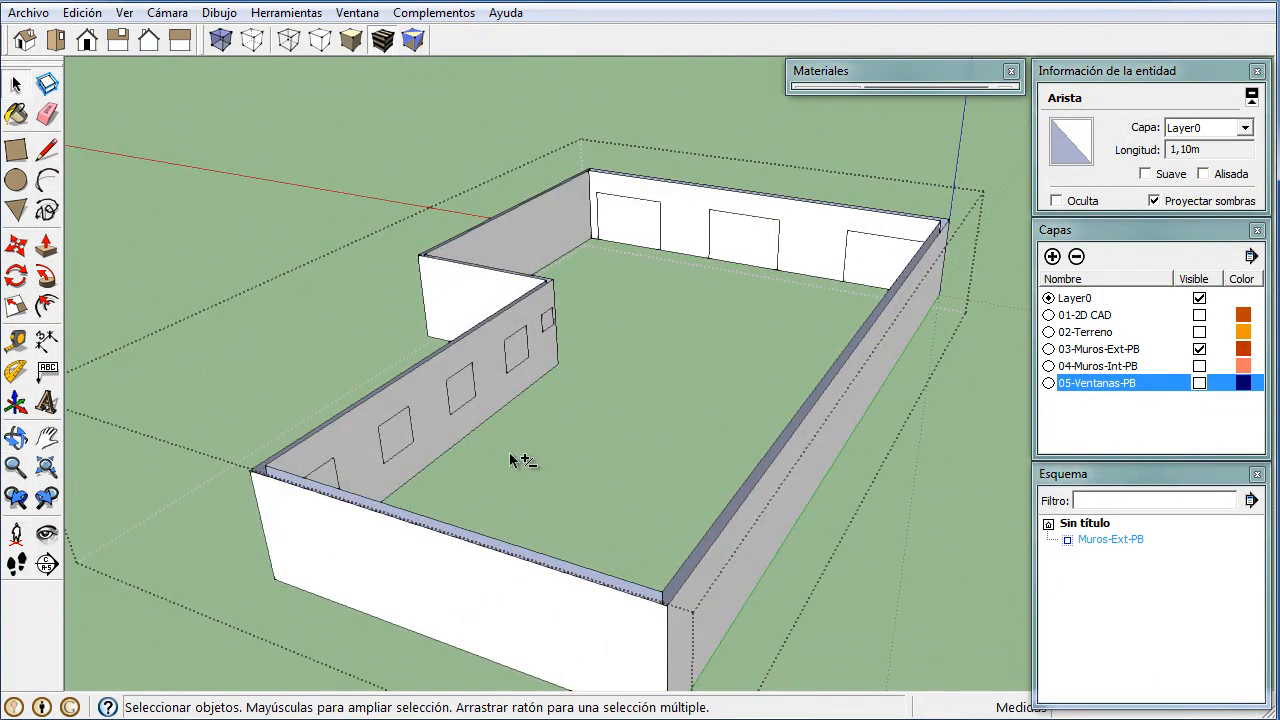
middle_click_drag(514, 463, 651, 531)
scroll(629, 343, "up", 6)
scroll(740, 480, "up", 4)
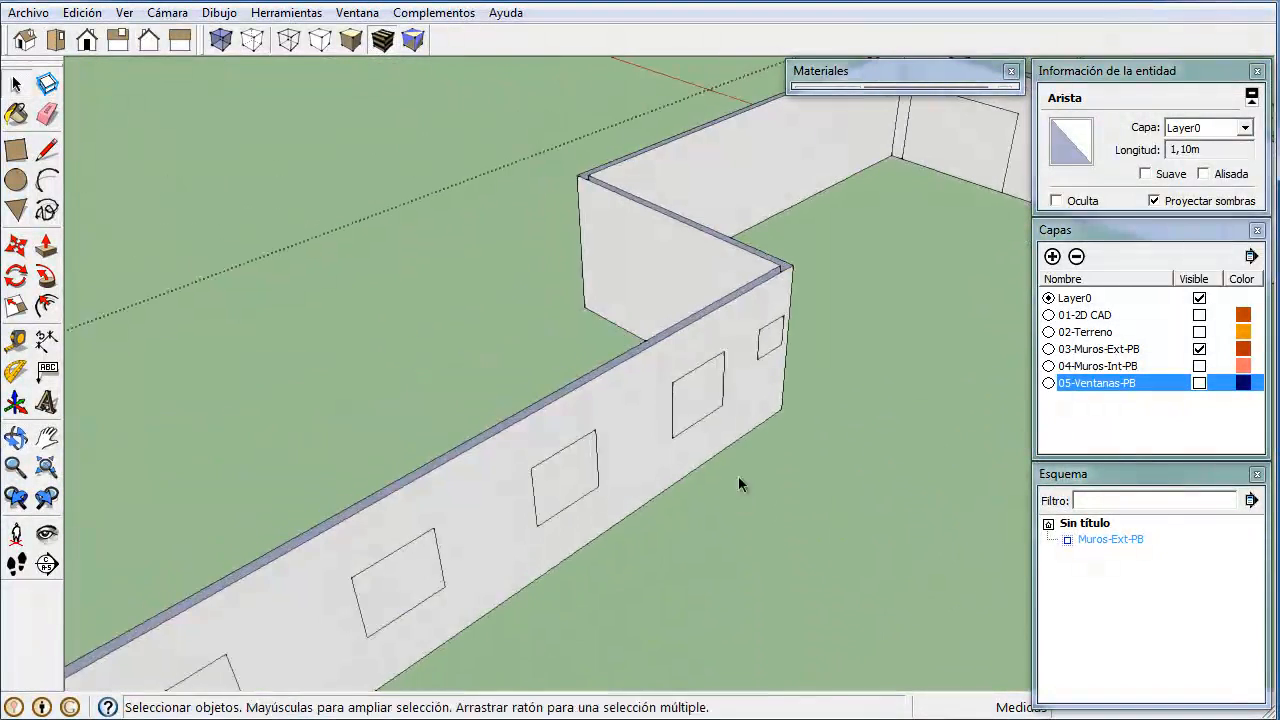
key("p")
left_click_drag(778, 345, 780, 218)
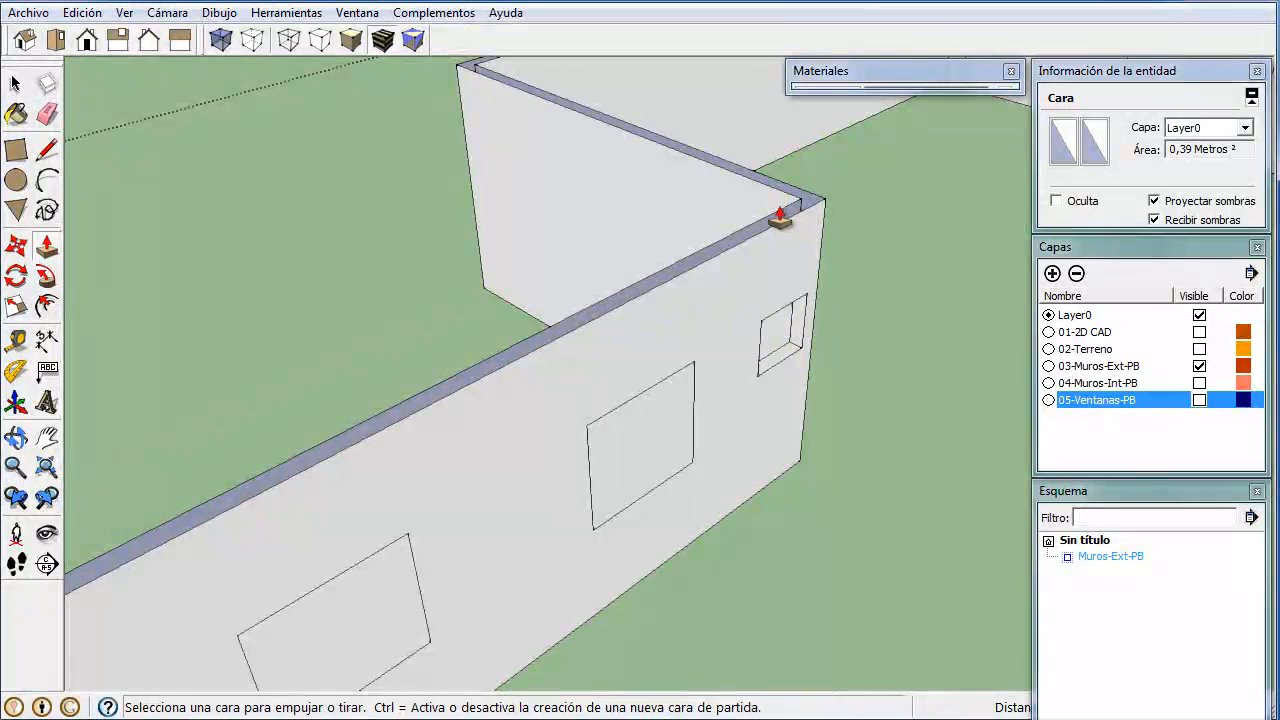
left_click_drag(668, 477, 634, 286)
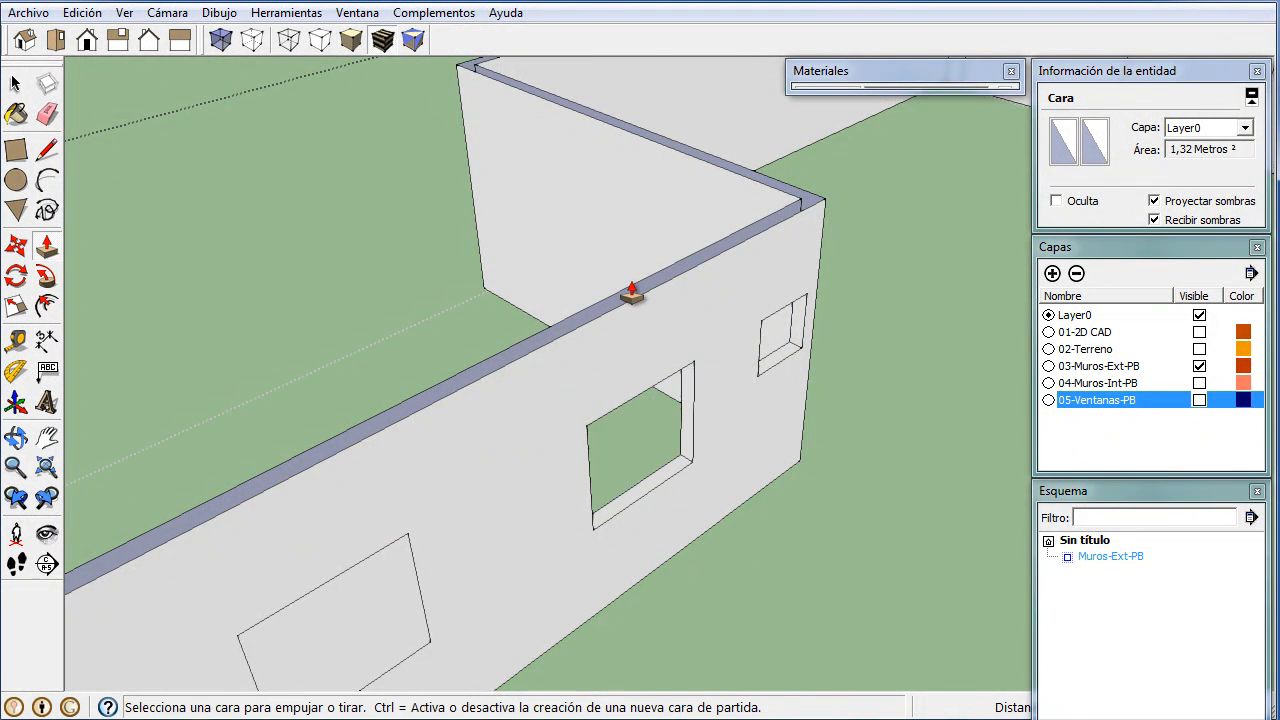
scroll(632, 340, "down", 2)
middle_click_drag(632, 350, 685, 418)
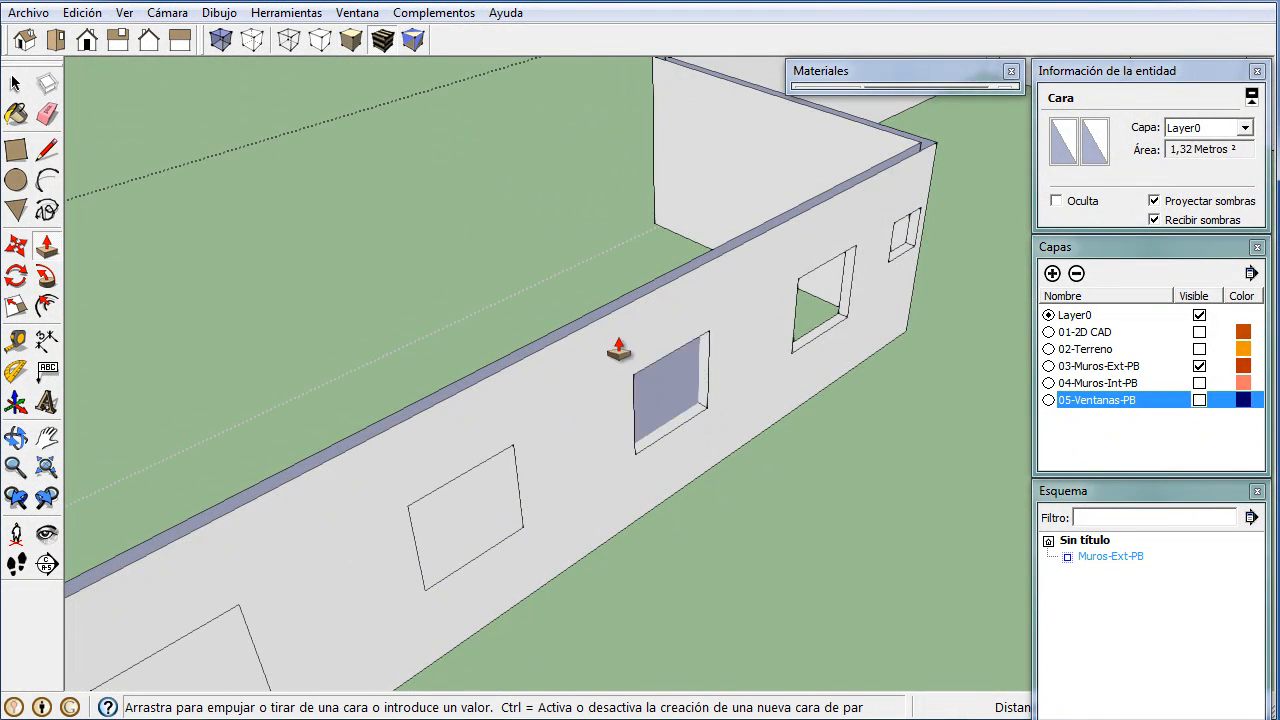
left_click_drag(590, 318, 583, 320)
scroll(584, 357, "down", 2)
left_click_drag(510, 446, 167, 555)
left_click_drag(320, 567, 165, 553)
- Push the three large floor-level faces of the back wall through its full thickness to cut the openings
middle_click_drag(386, 449, 508, 534)
scroll(560, 346, "up", 3)
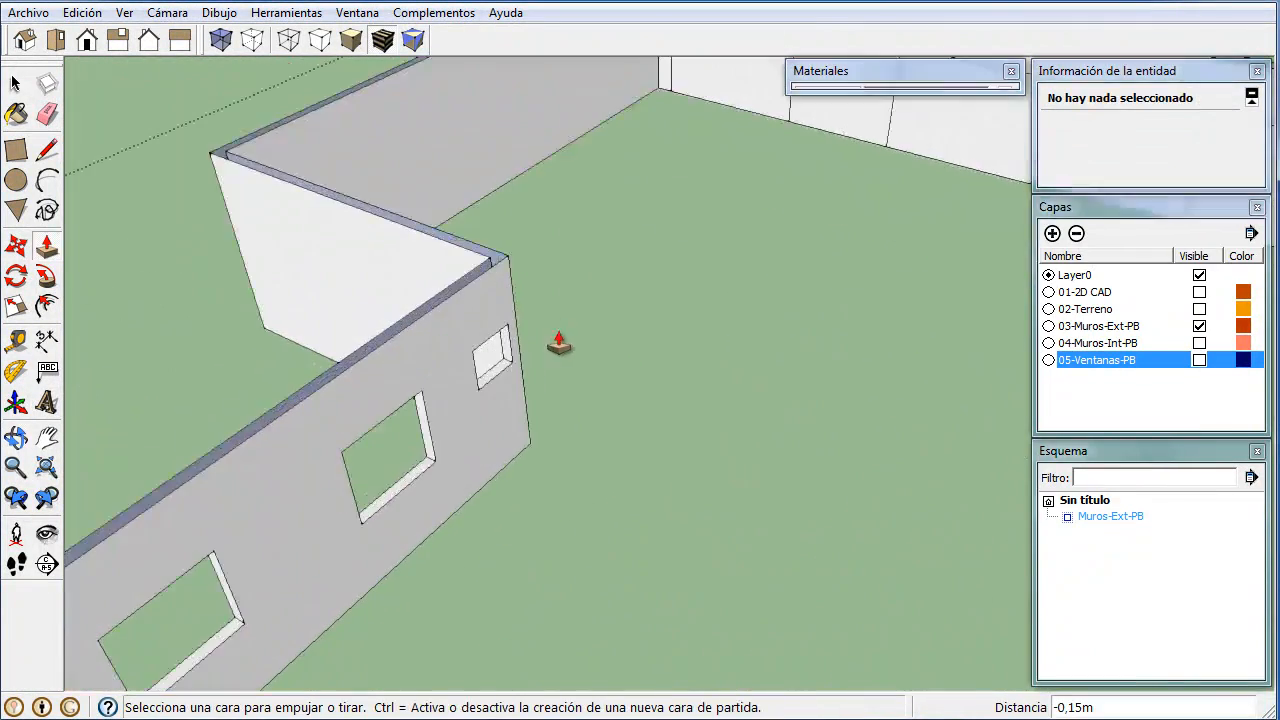
scroll(631, 446, "down", 2)
scroll(480, 534, "down", 3)
scroll(537, 286, "up", 4)
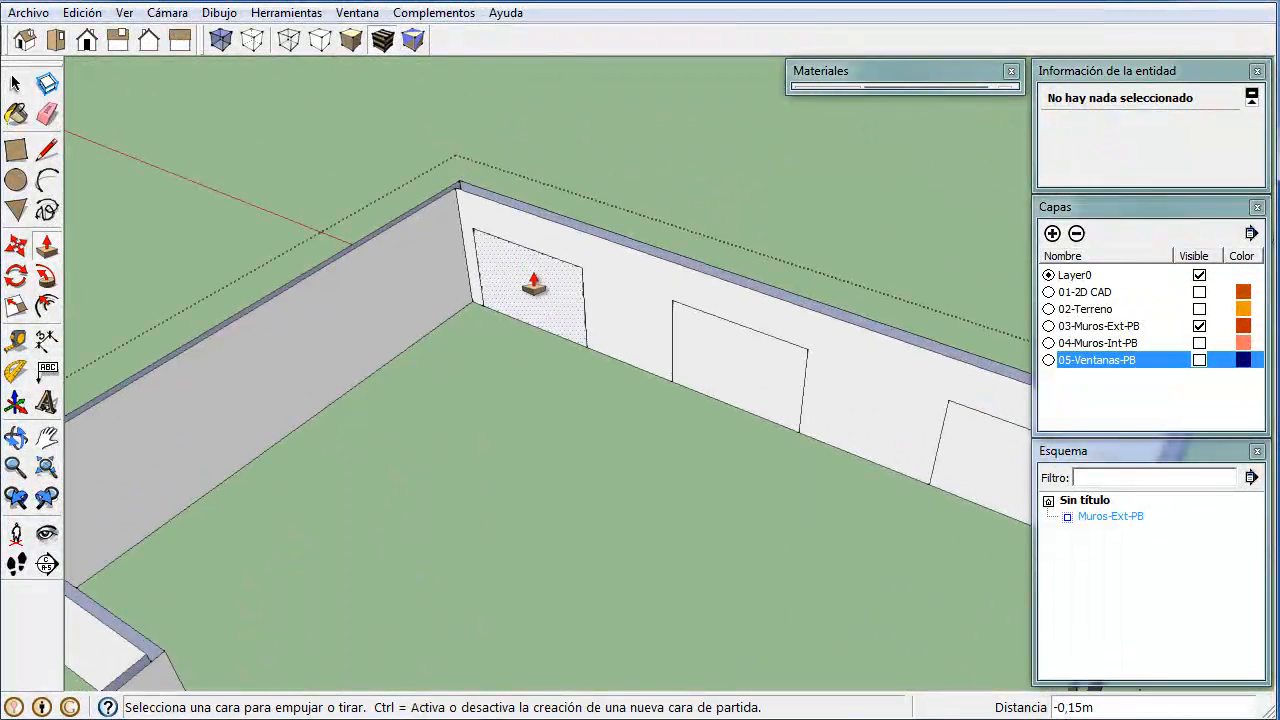
left_click(588, 258)
left_click(463, 192)
left_click(737, 375)
left_click(737, 283)
left_click(960, 458)
left_click(958, 372)
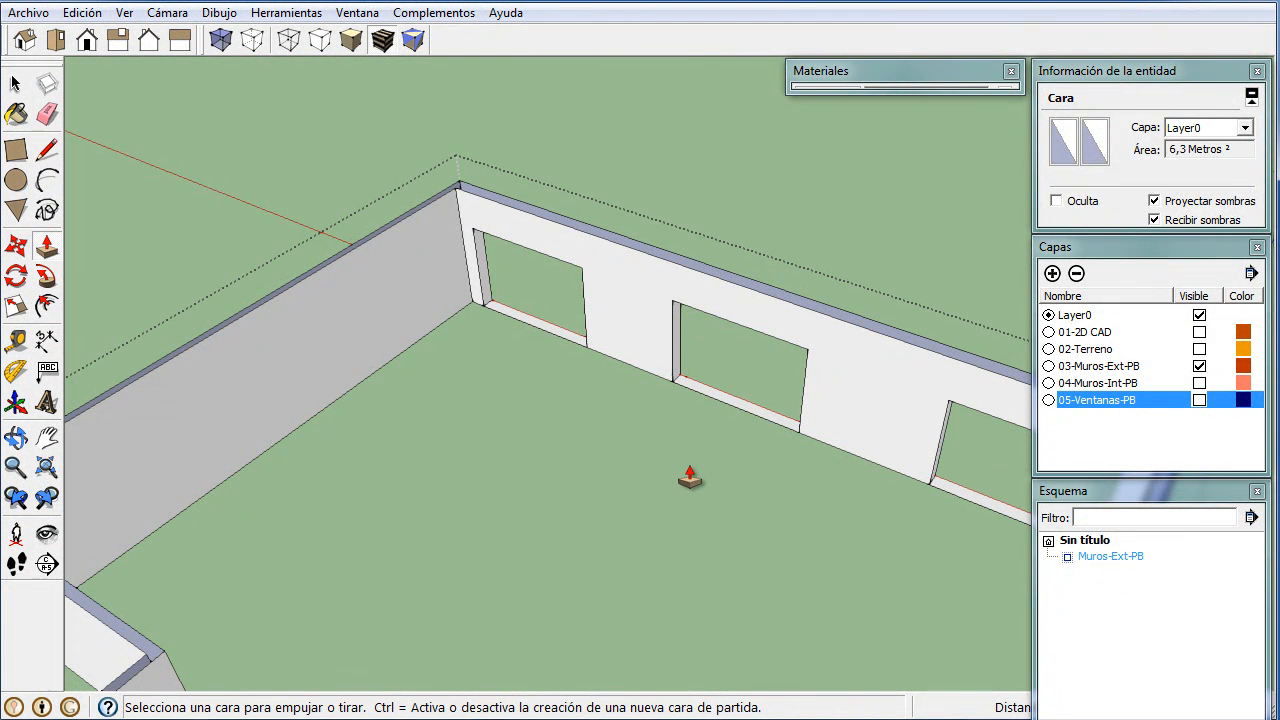
- Erase the leftover bottom edges and sill faces of the three floor-level openings in the back wall
key("e")
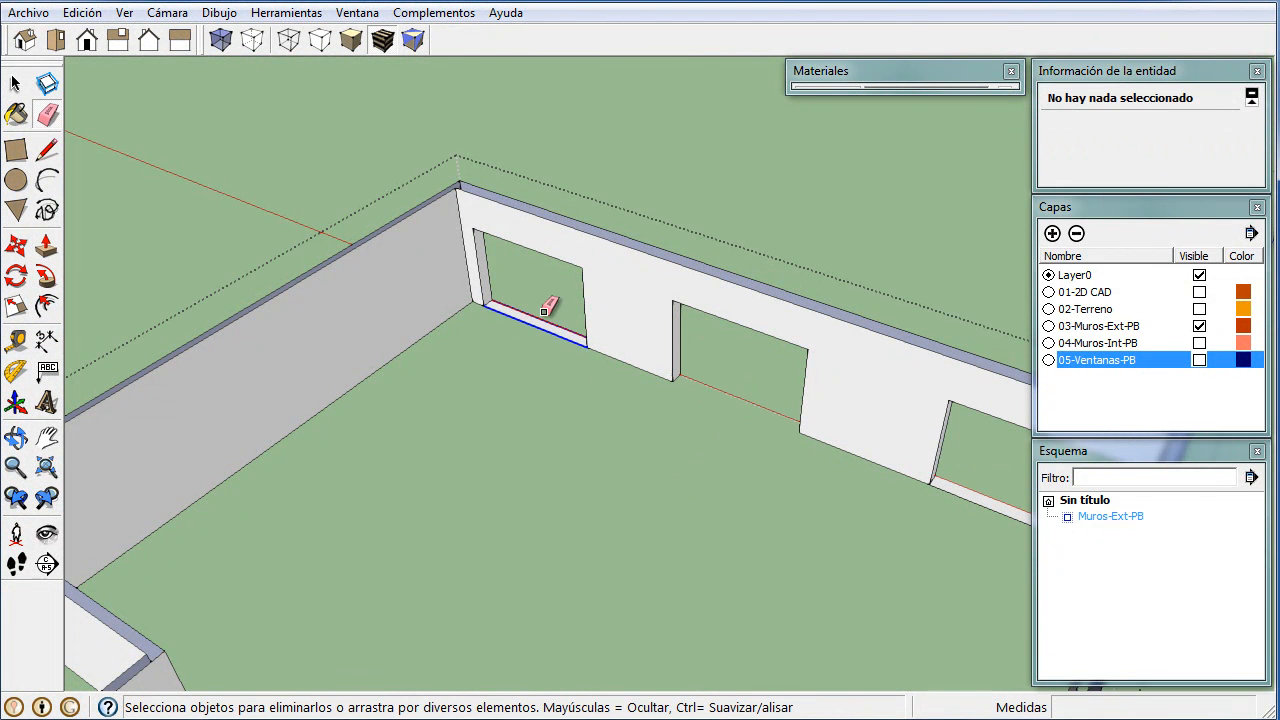
scroll(560, 360, "down", 3)
mouse_move(586, 420)
middle_mouse_down()
mouse_move(680, 514)
mouse_move(690, 468)
middle_mouse_up()
scroll(690, 468, "up", 3)
mouse_move(594, 499)
middle_mouse_down()
mouse_move(883, 554)
mouse_move(880, 616)
mouse_move(471, 406)
middle_mouse_up()
scroll(465, 450, "down", 2)
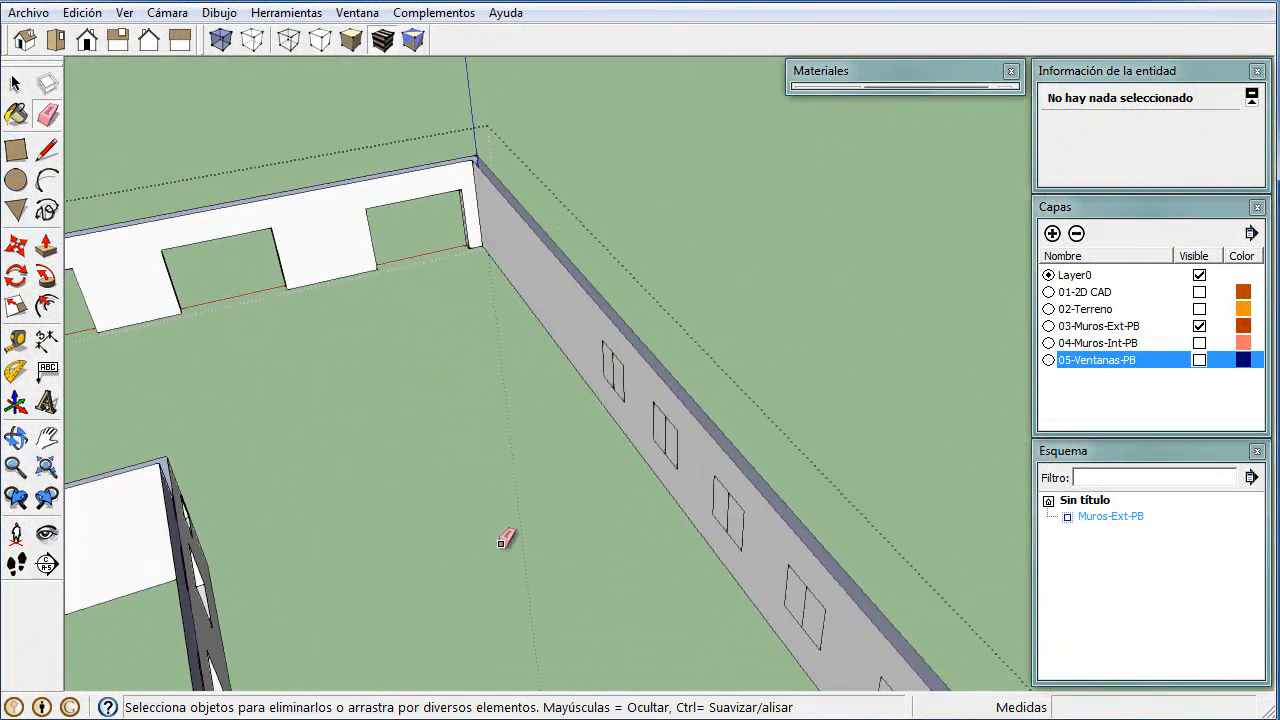
- Erase the vertical dividing lines inside the five window outlines of the long side wall
middle_click_drag(501, 542, 658, 455)
scroll(690, 403, "up", 2)
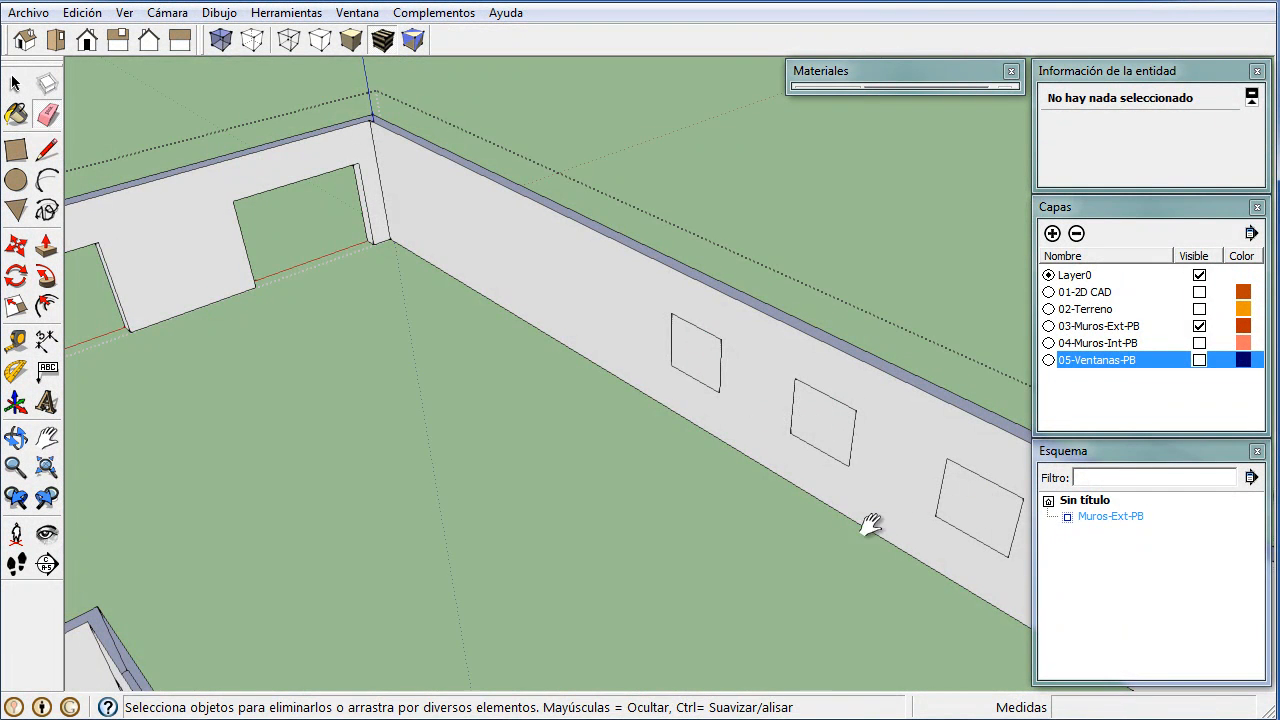
middle_click_drag(870, 525, 667, 408, "shift")
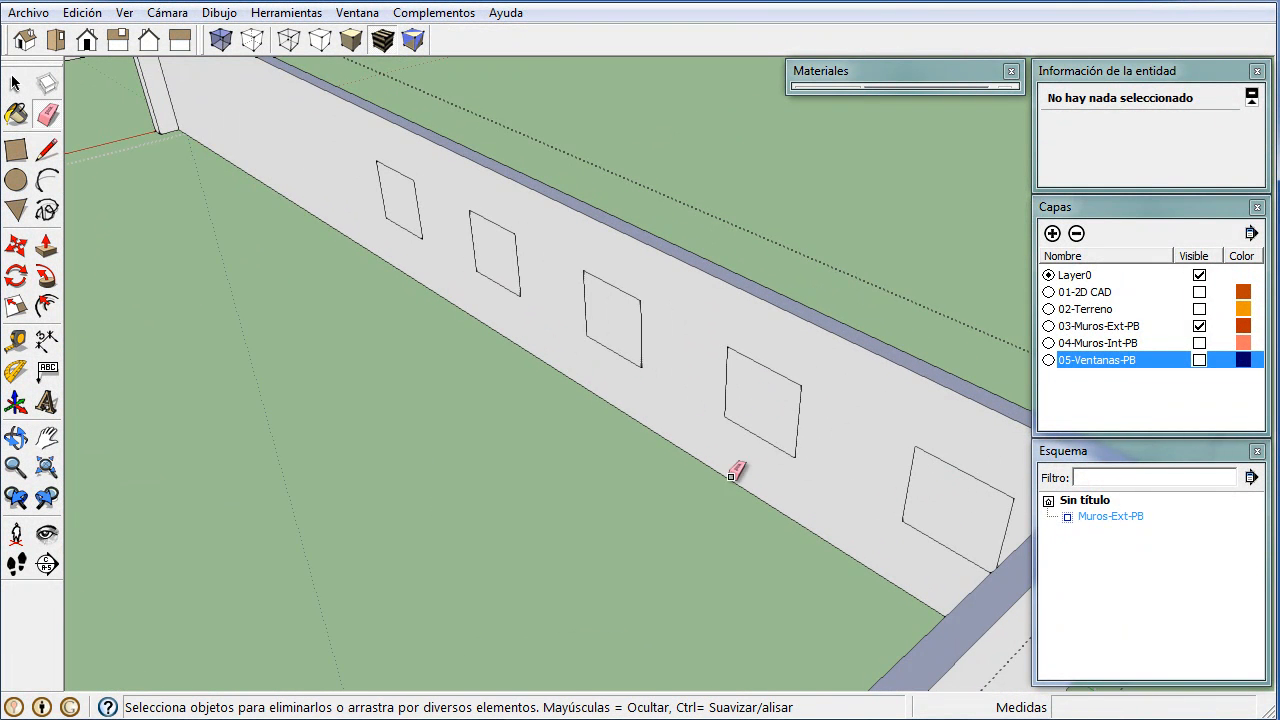
- Push the five window faces of the long side wall through its 0.25 m thickness to open the holes
key("p")
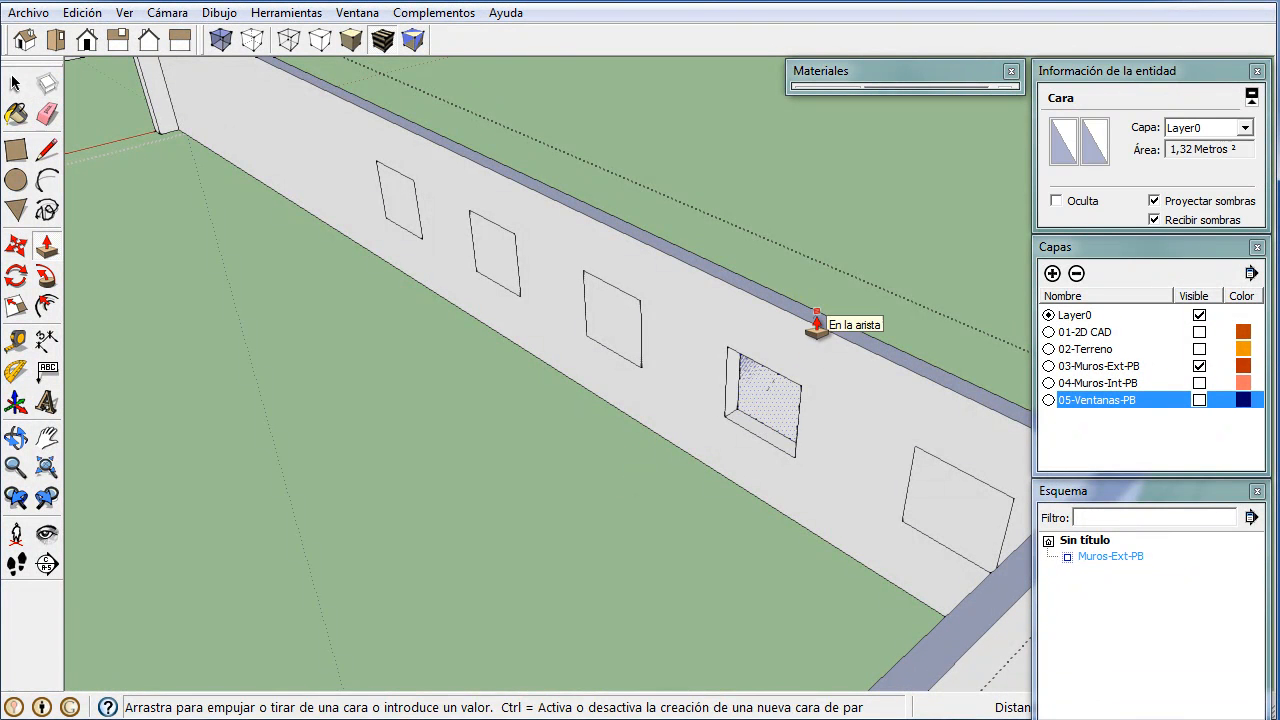
left_click(817, 325)
left_click(940, 462)
left_click(975, 400)
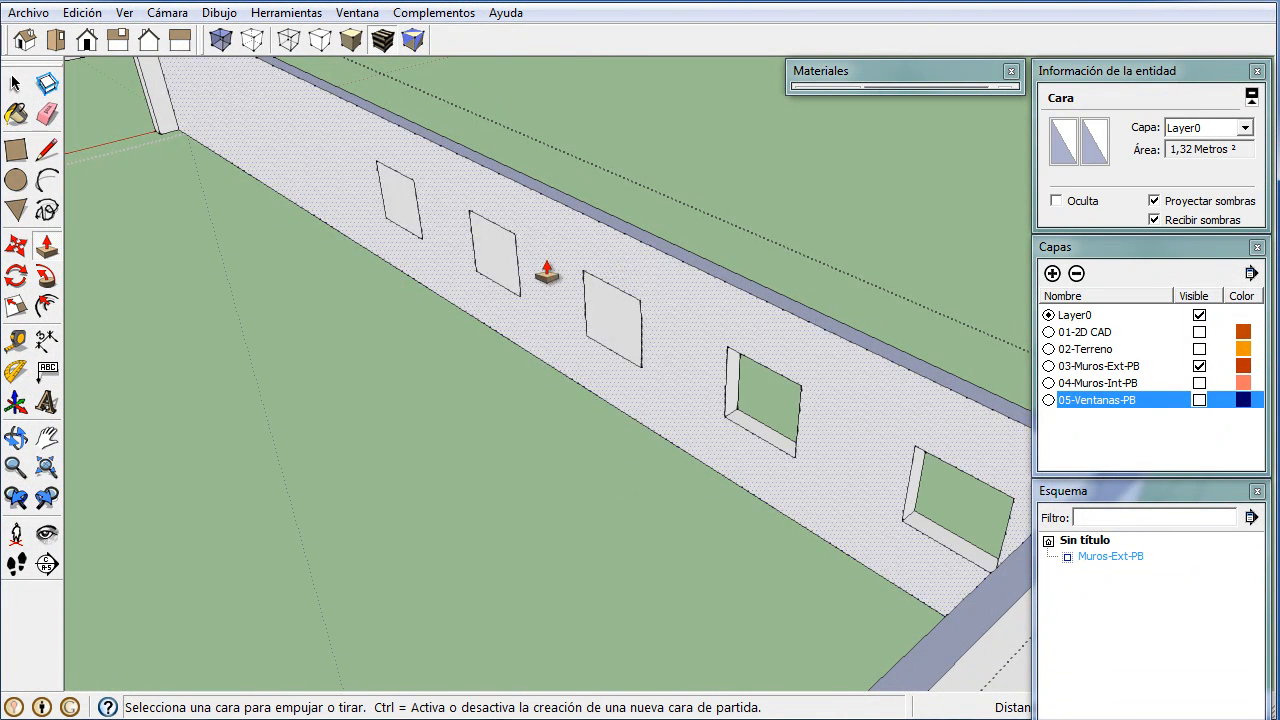
left_click(617, 317)
left_click(678, 266)
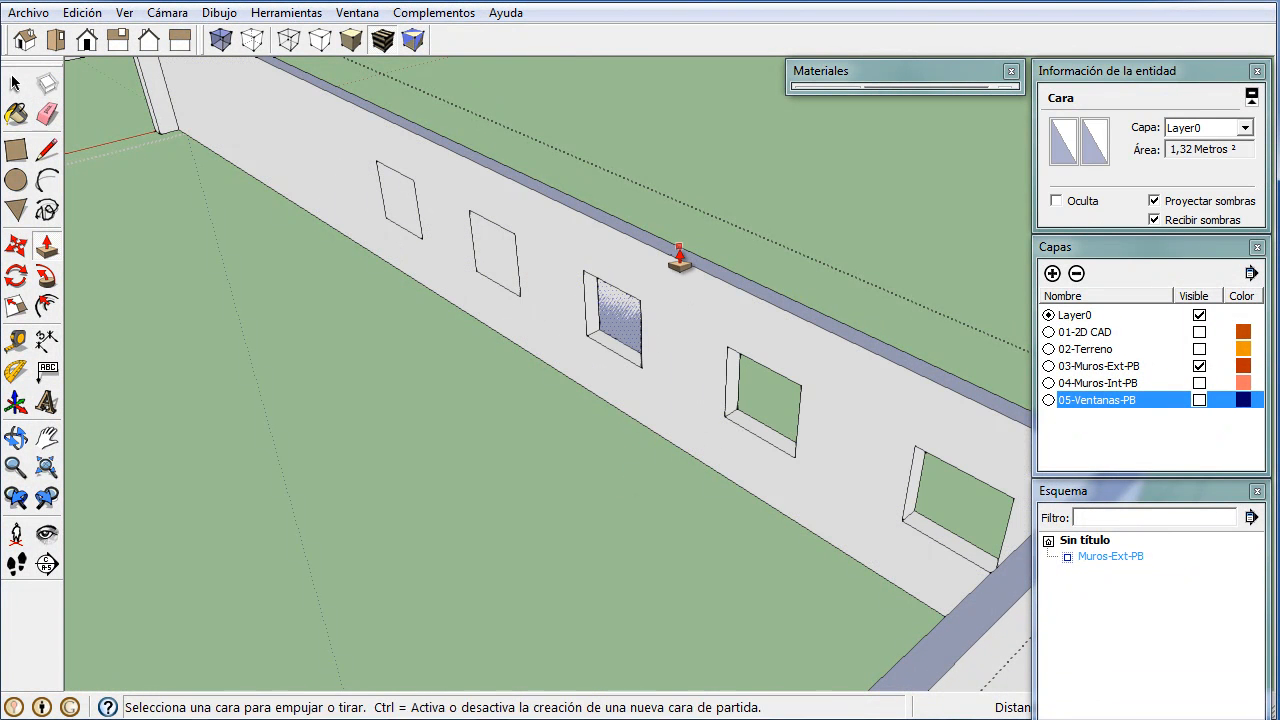
left_click(499, 258)
left_click(573, 210)
left_click(392, 200)
left_click(462, 160)
- Show the 05-Ventanas-PB layer again and close the Muros-Ext-PB group
middle_click_drag(457, 157, 457, 366)
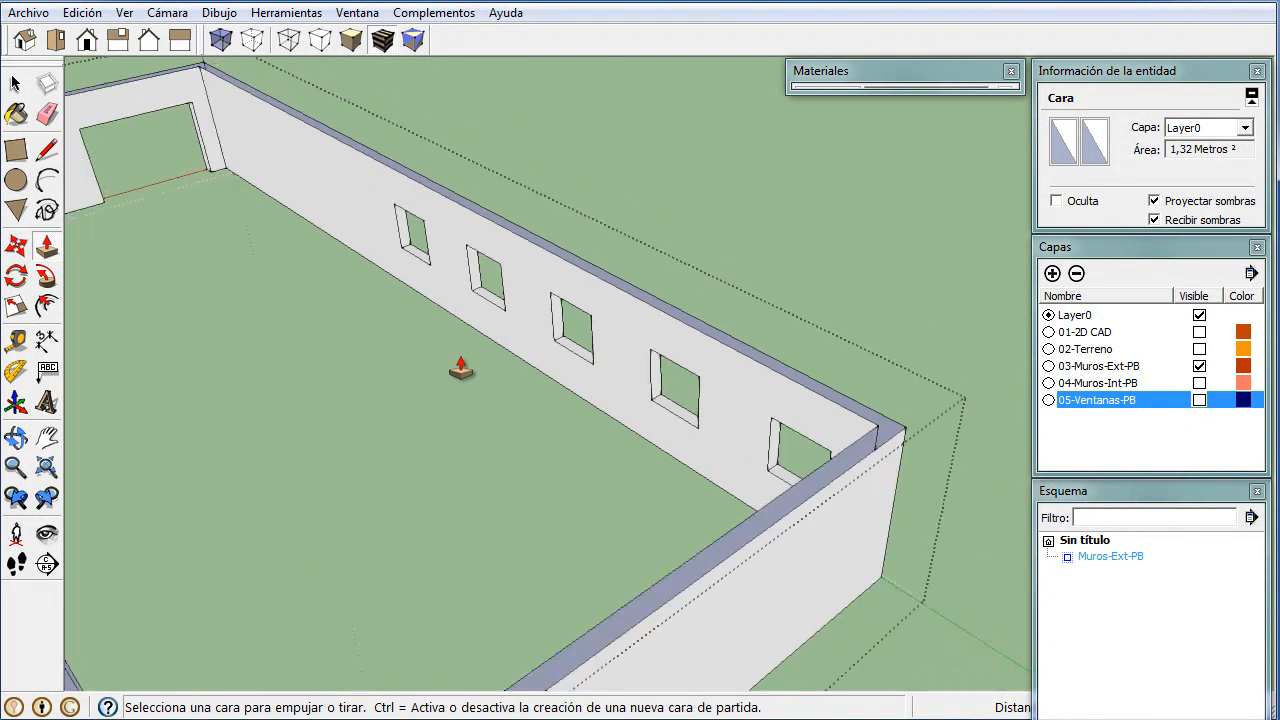
middle_click_drag(480, 440, 493, 340)
middle_click_drag(745, 405, 486, 623)
scroll(546, 580, "down", 1)
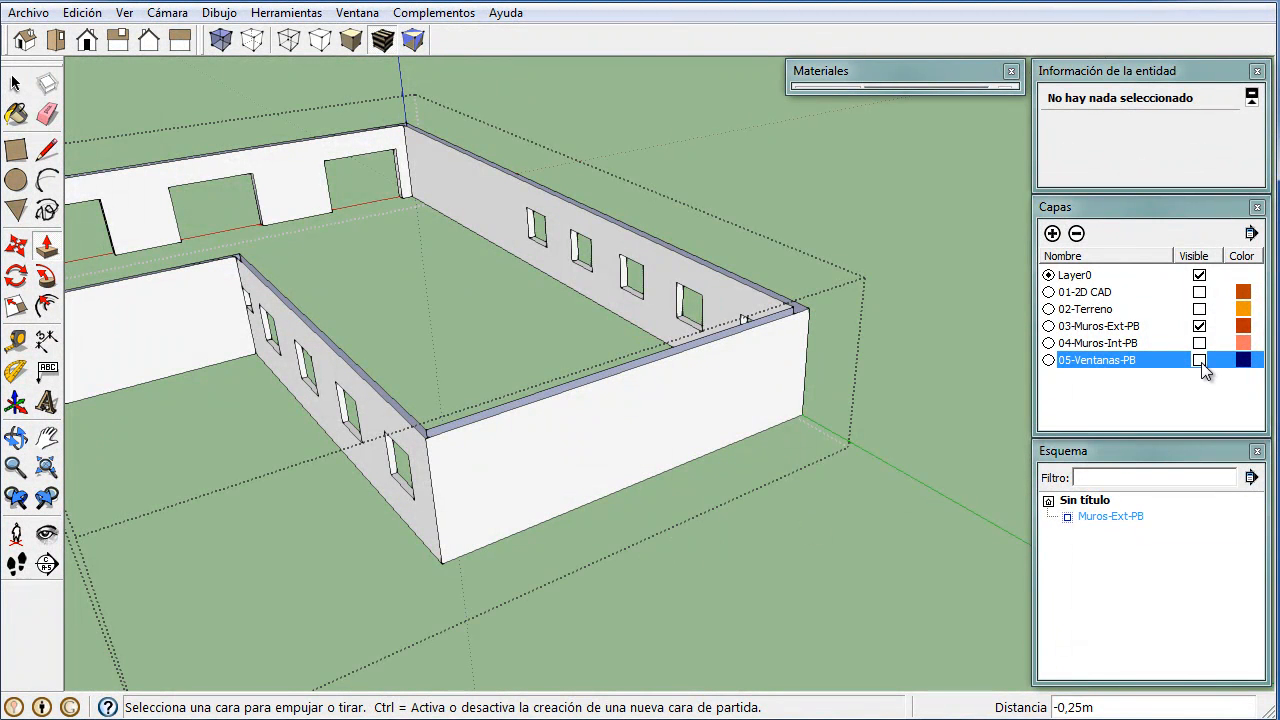
left_click(1199, 360)
middle_click_drag(851, 554, 795, 565)
scroll(831, 405, "up", 3)
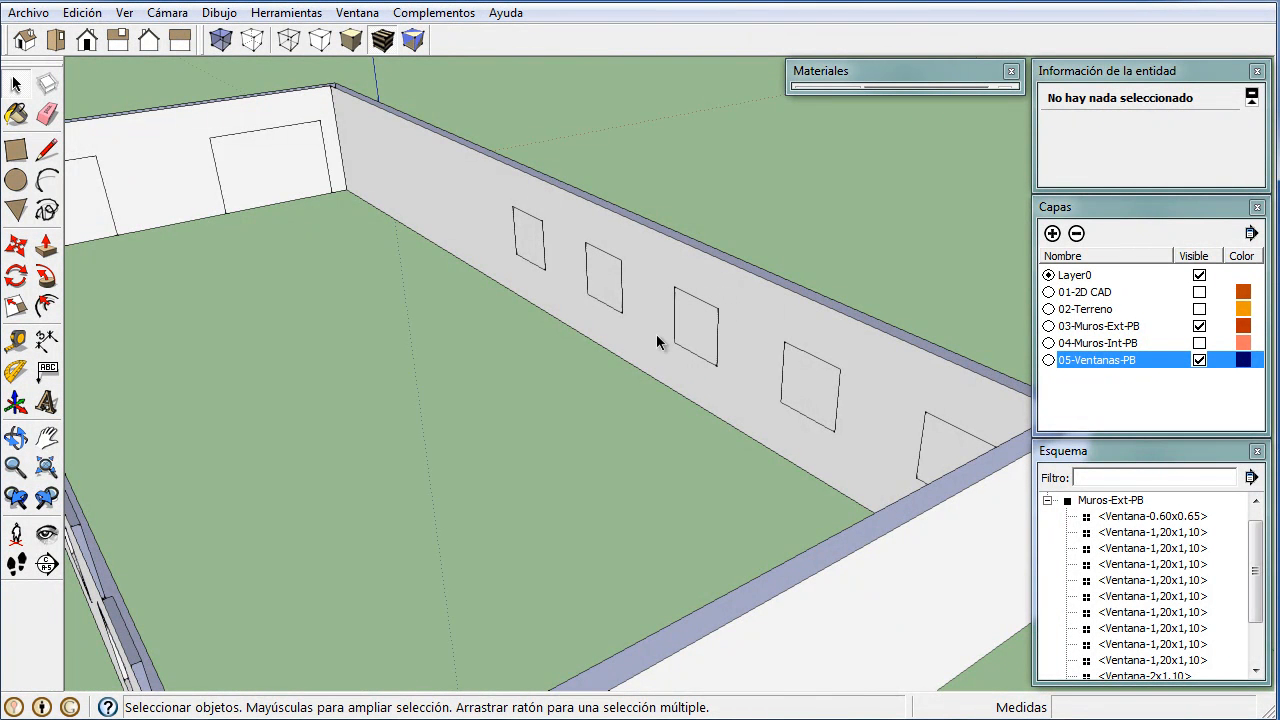
- Open one of the Ventana-1,20x1,10 components on the long side wall for editing
scroll(840, 390, "down", 6)
mouse_move(800, 437)
middle_mouse_down()
mouse_move(737, 429)
mouse_move(771, 412)
mouse_move(494, 437)
mouse_move(817, 430)
mouse_move(797, 433)
middle_mouse_up()
middle_click_drag(700, 434, 777, 349, "shift")
scroll(757, 351, "up", 5)
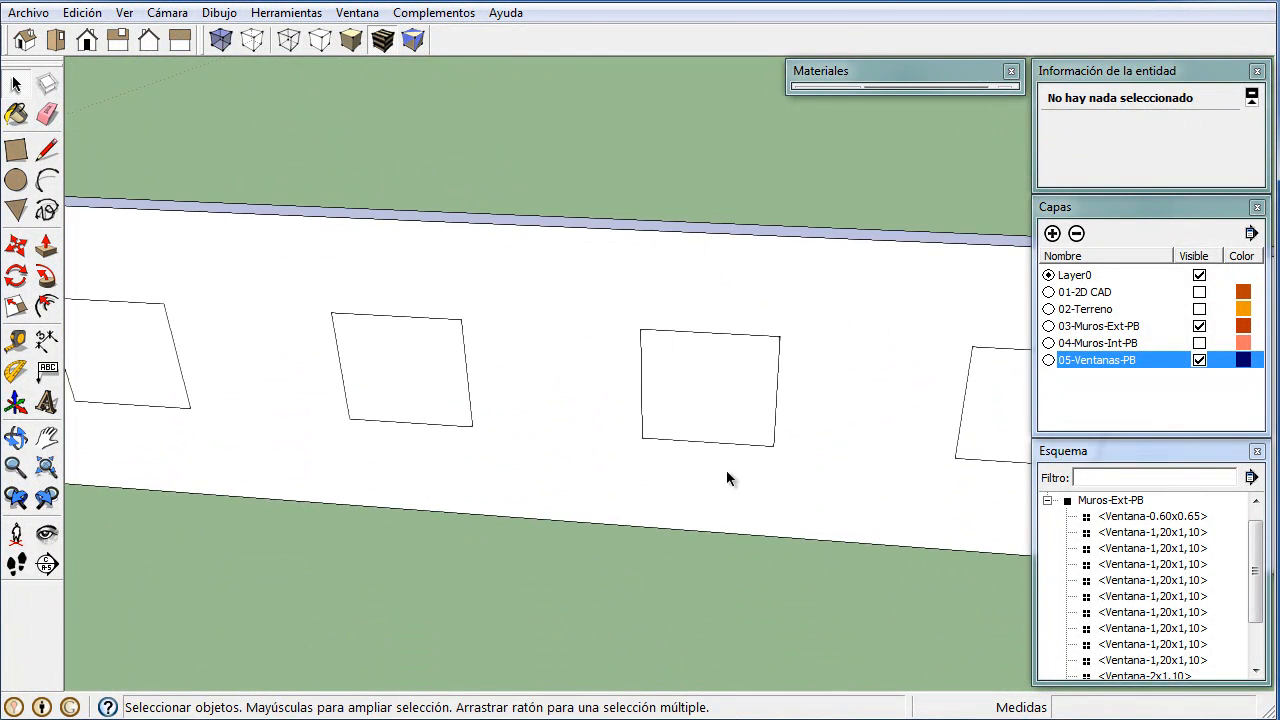
scroll(729, 380, "up", 2)
left_click(722, 370)
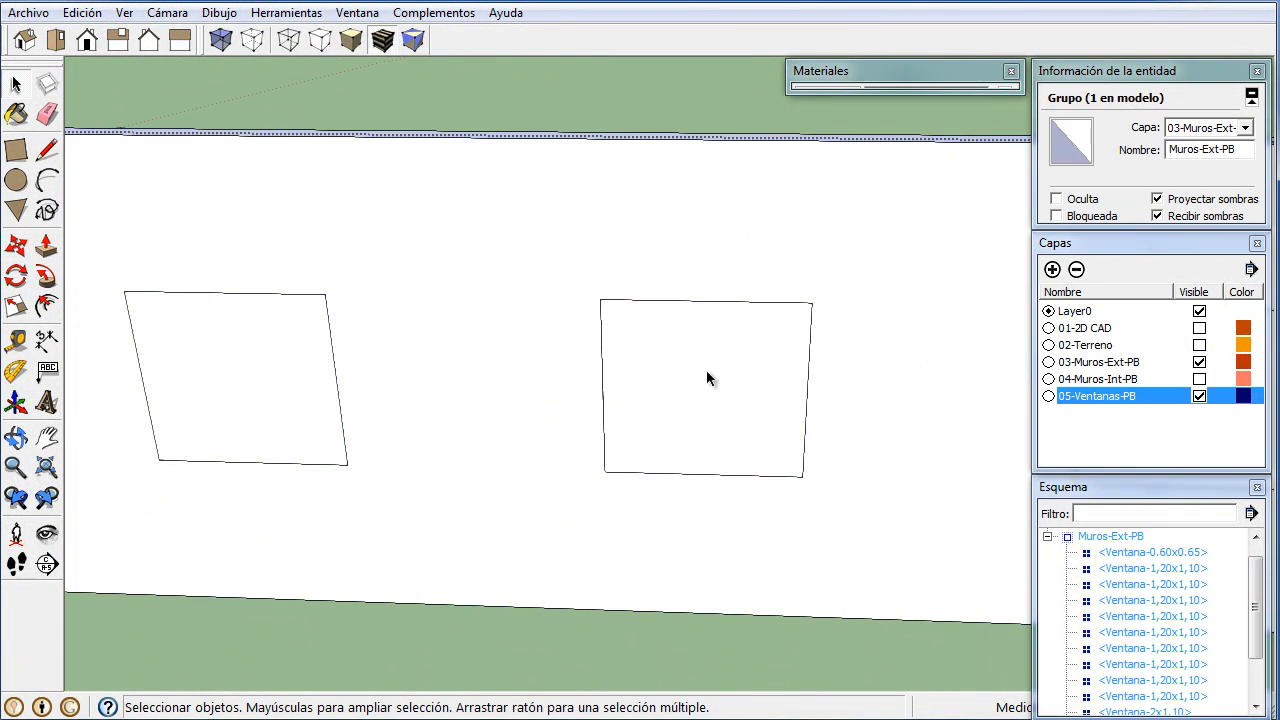
double_click(706, 370)
- Offset the window face's outline inward to form the band of the outer frame
left_click(701, 366)
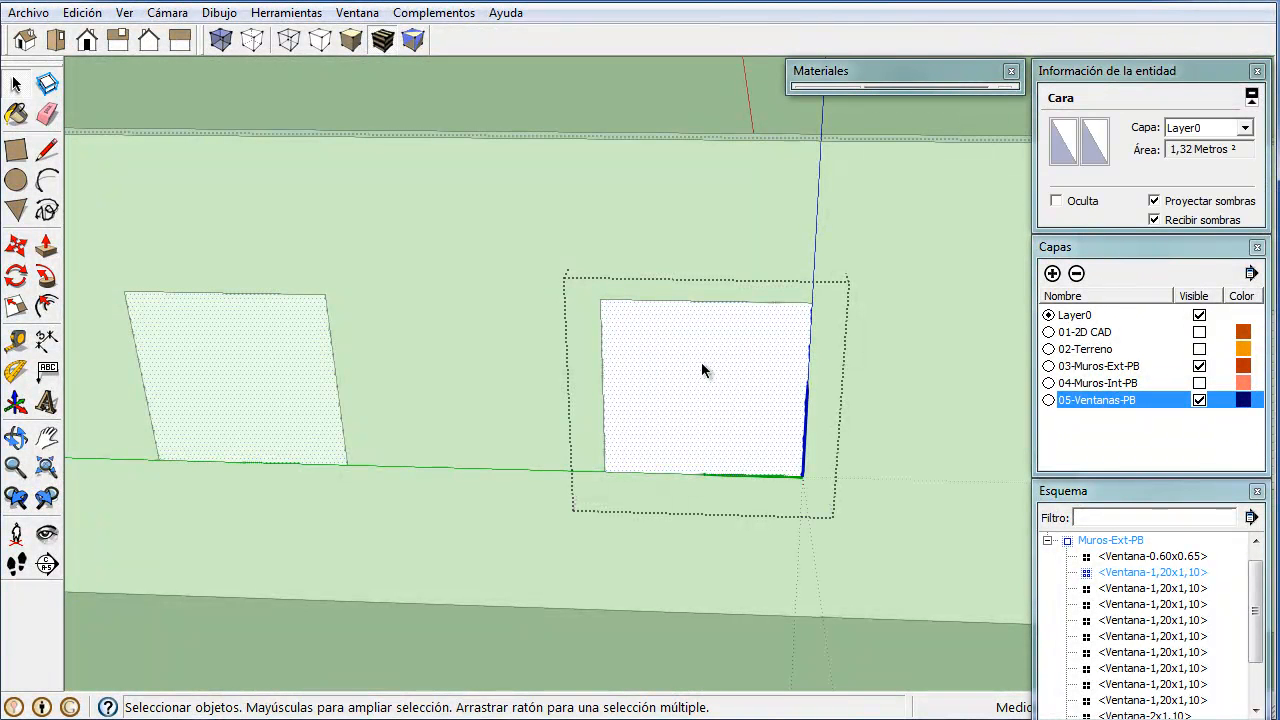
key("f")
left_click(710, 358)
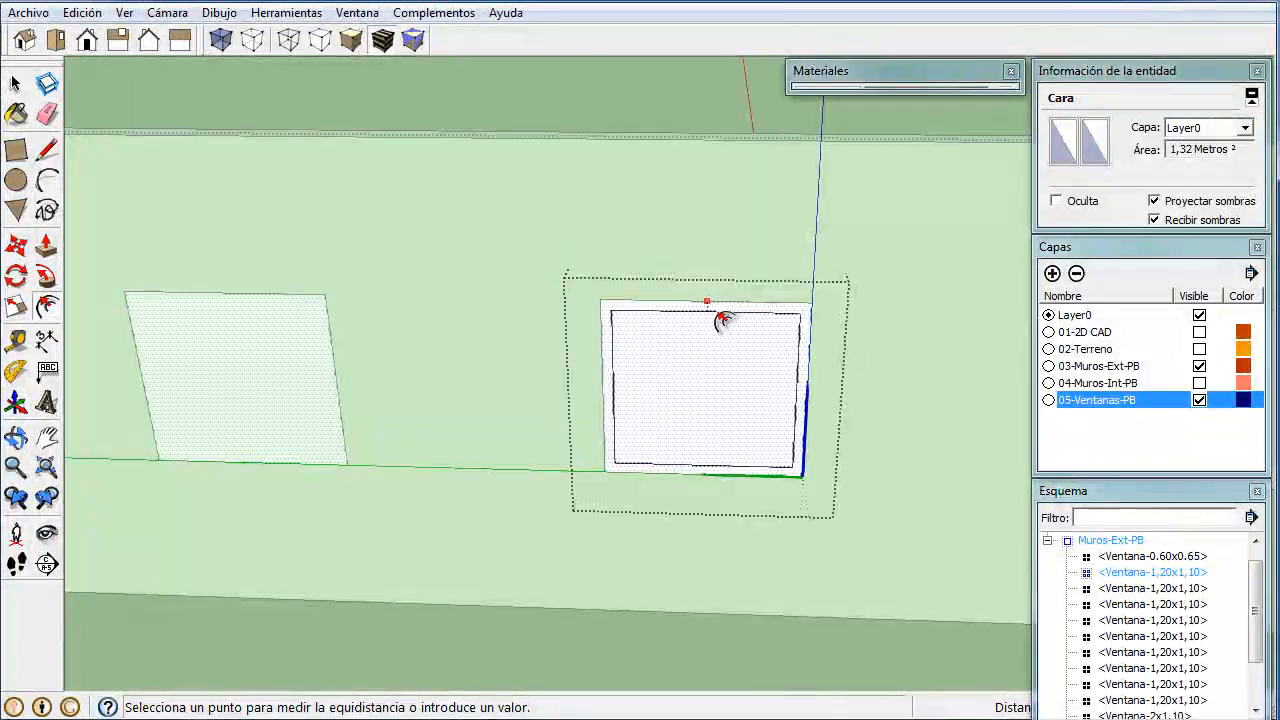
left_click(723, 320)
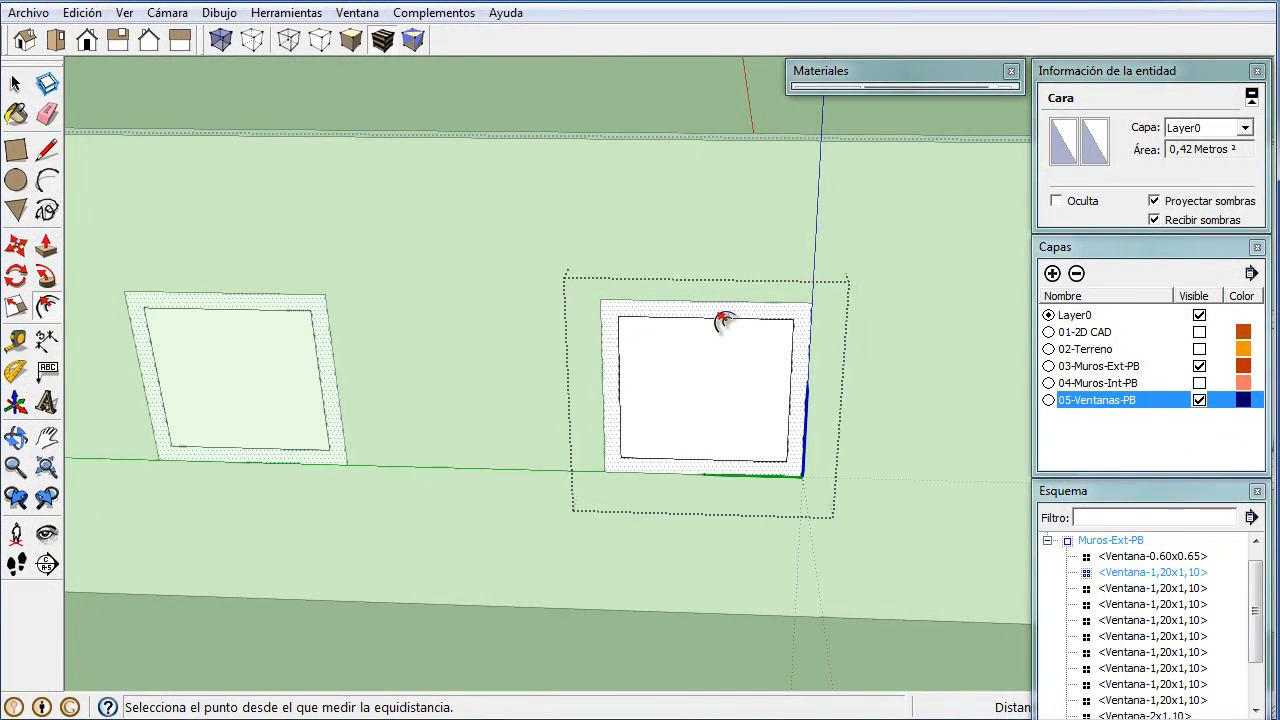
- Push the face inside the outer frame band inward to recess it behind the frame
middle_click_drag(671, 406, 759, 432)
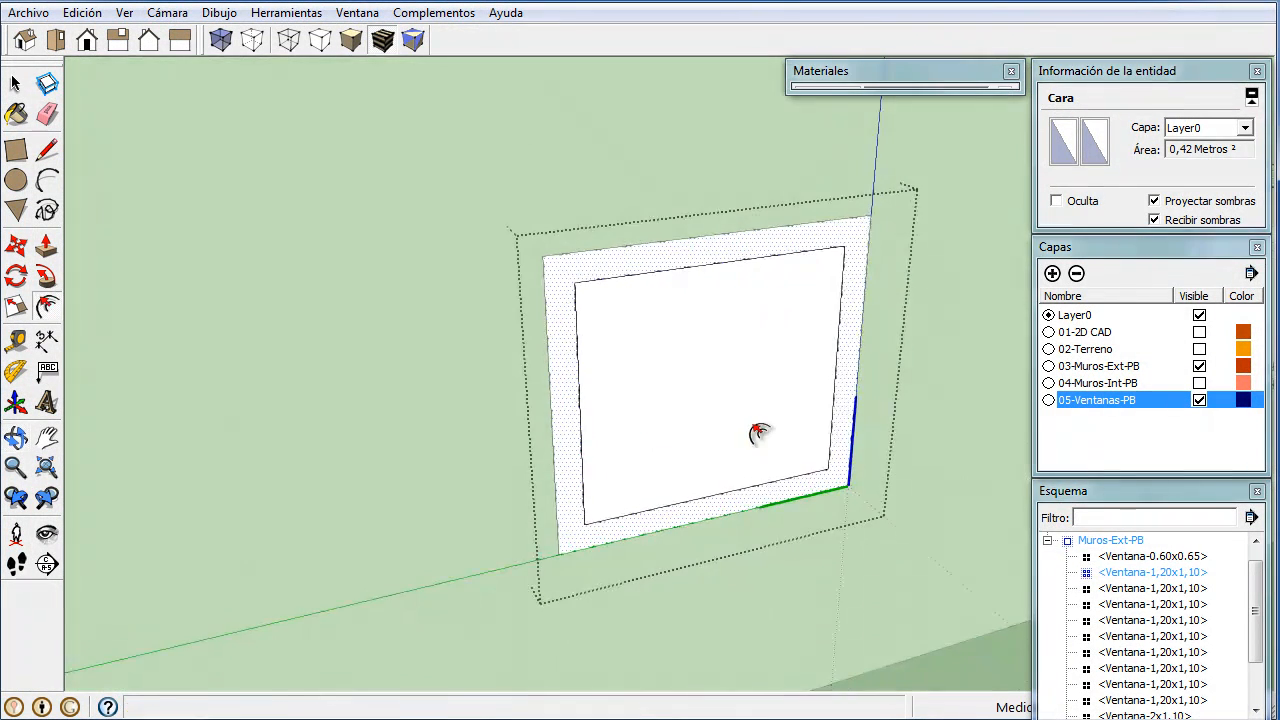
key("p")
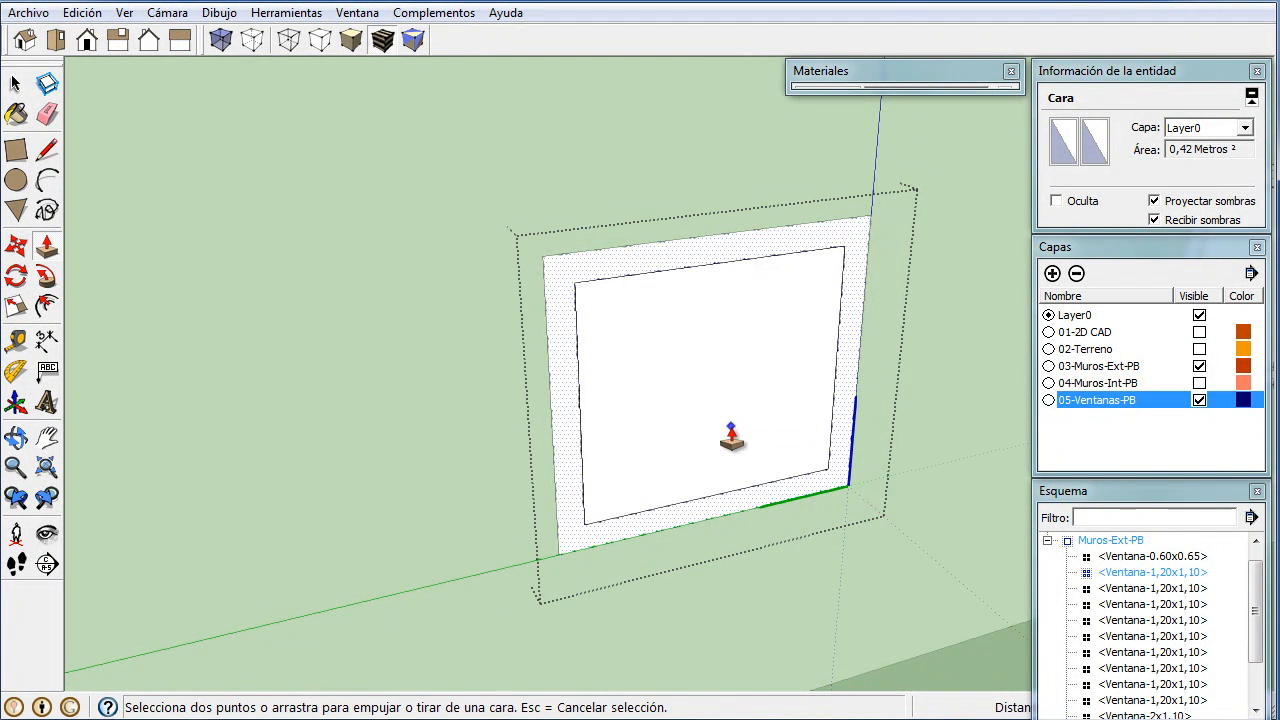
key("space")
left_click(727, 434)
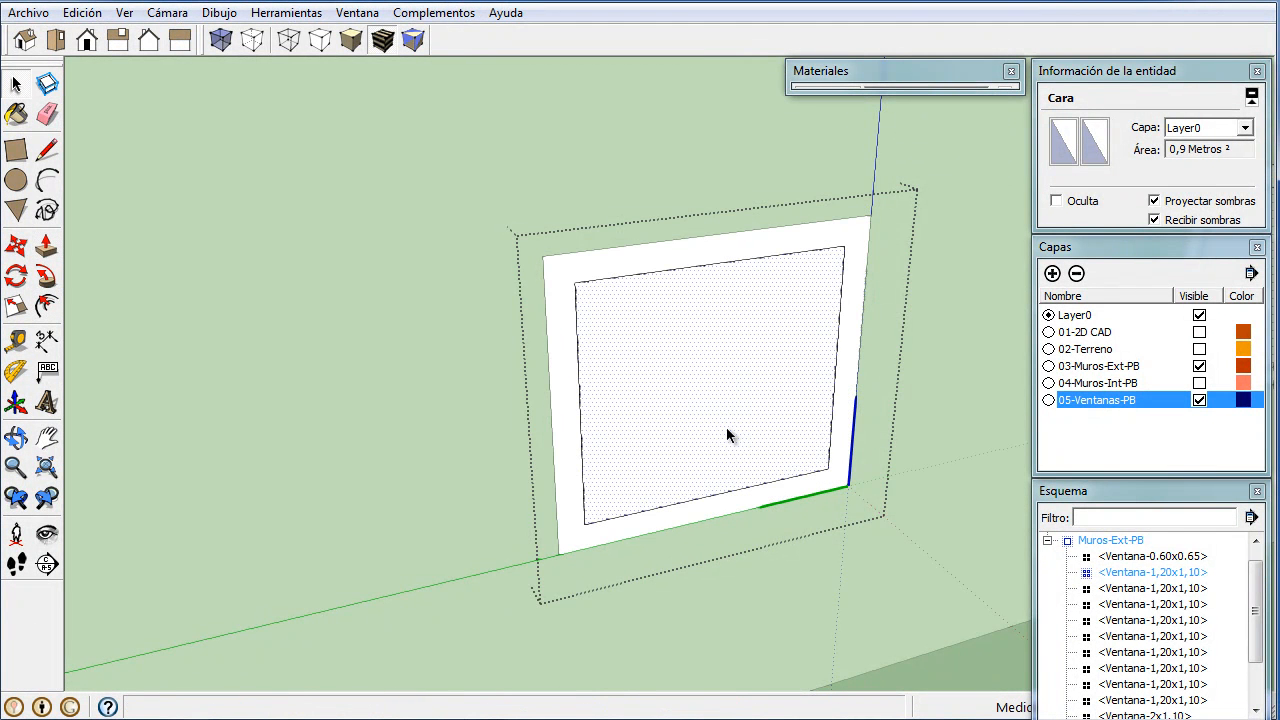
key("p")
double_click(720, 436)
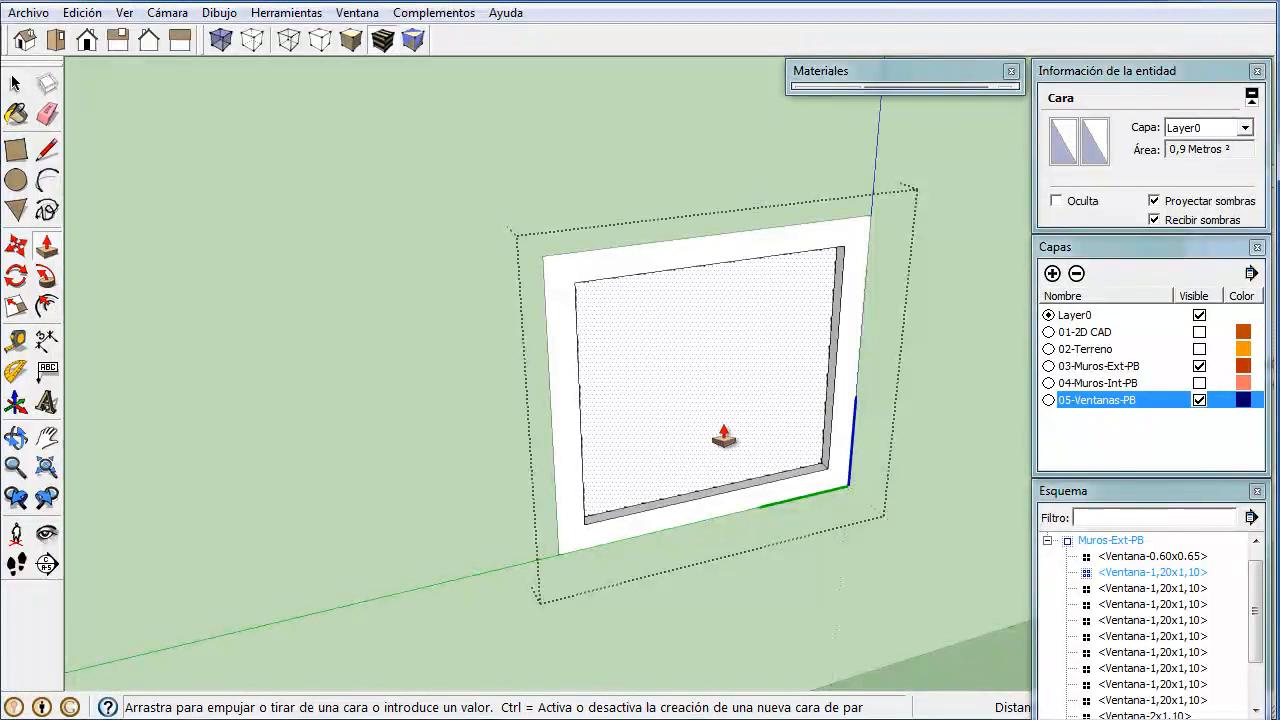
- Offset the recessed face inward for the inner frame, and push the remaining glass face back by a shallow depth
middle_click_drag(724, 436, 683, 405)
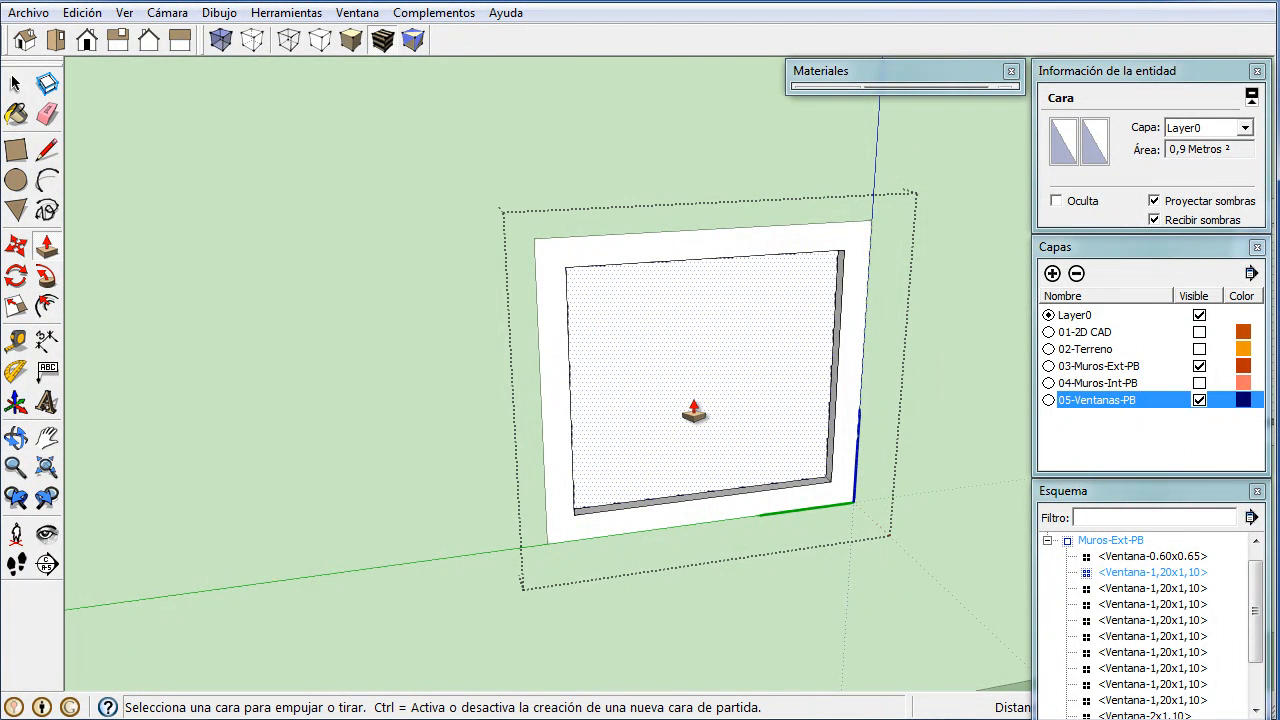
key("f")
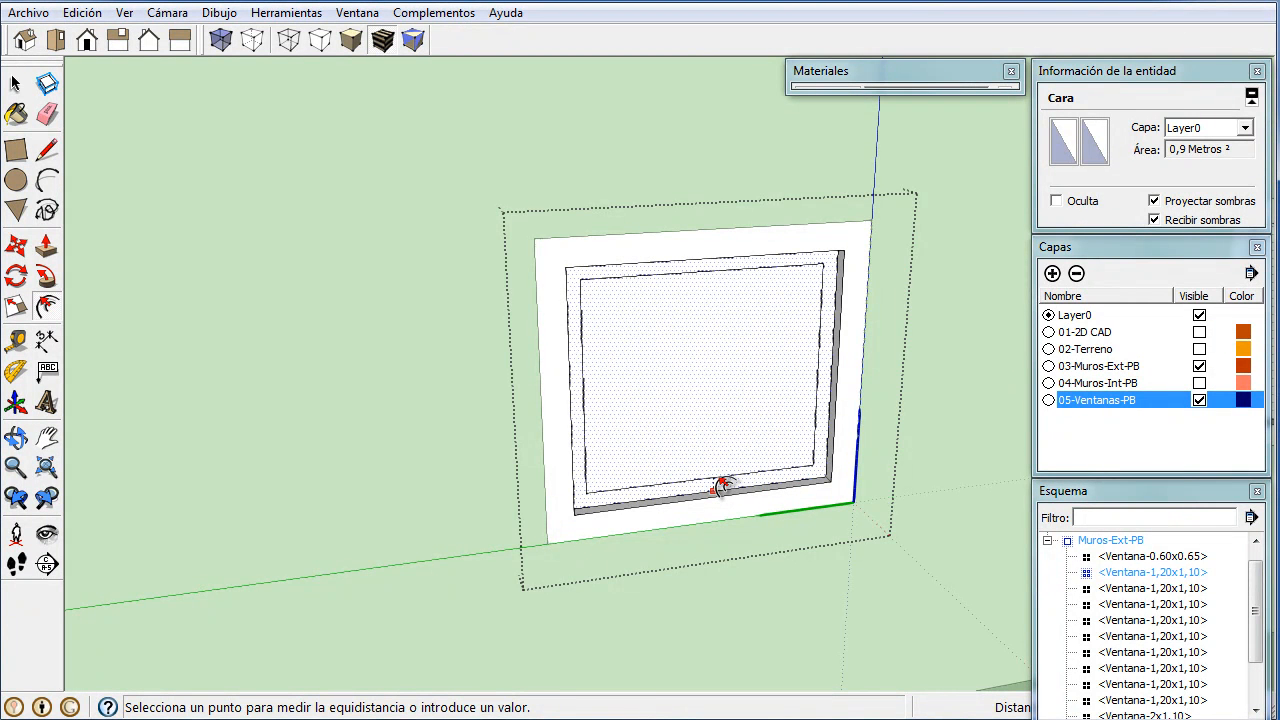
left_click(722, 487)
middle_click_drag(694, 431, 649, 465)
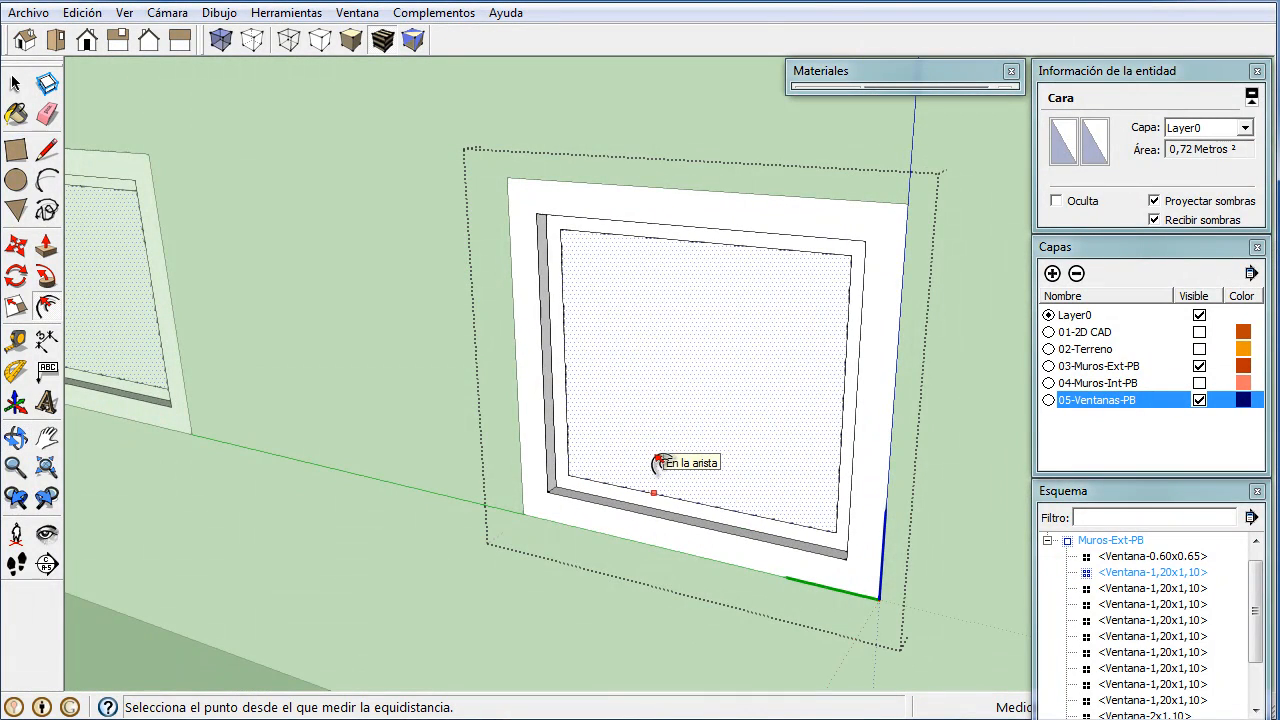
key("p")
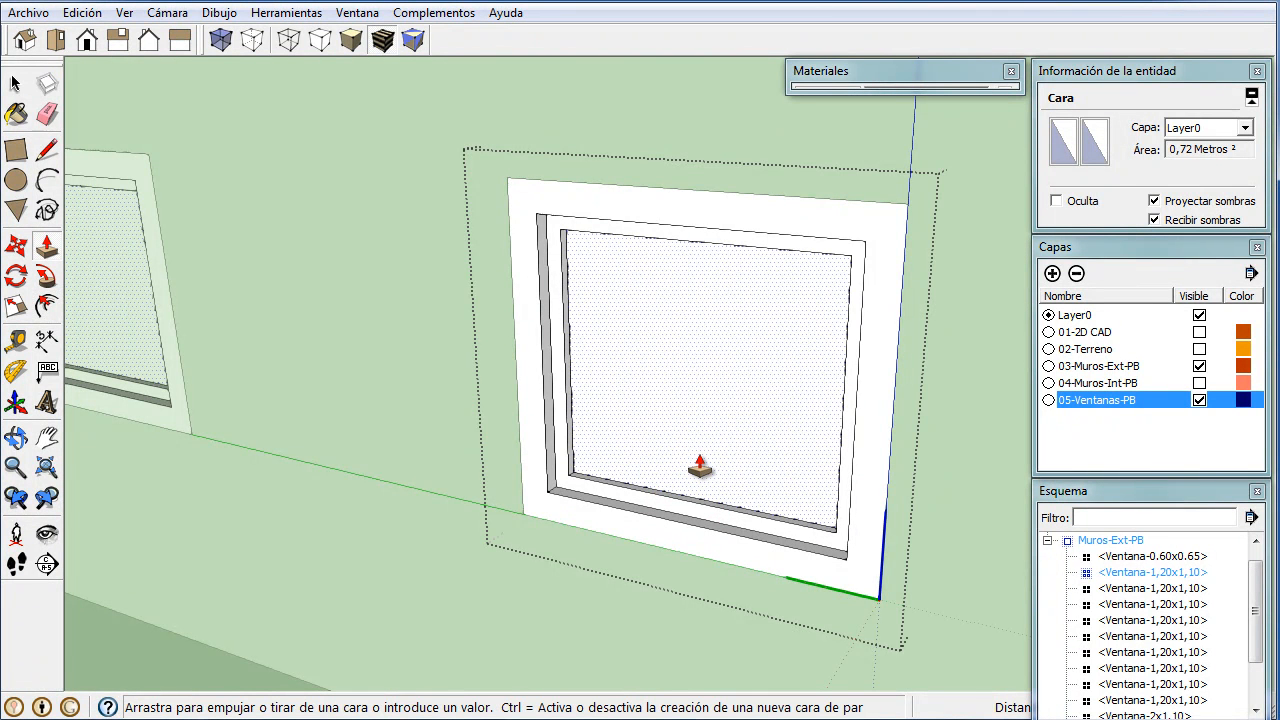
middle_click_drag(700, 466, 870, 318)
- Draw a vertical line through the middle of the recessed glass face to divide it in half
key("l")
middle_click_drag(737, 329, 737, 263)
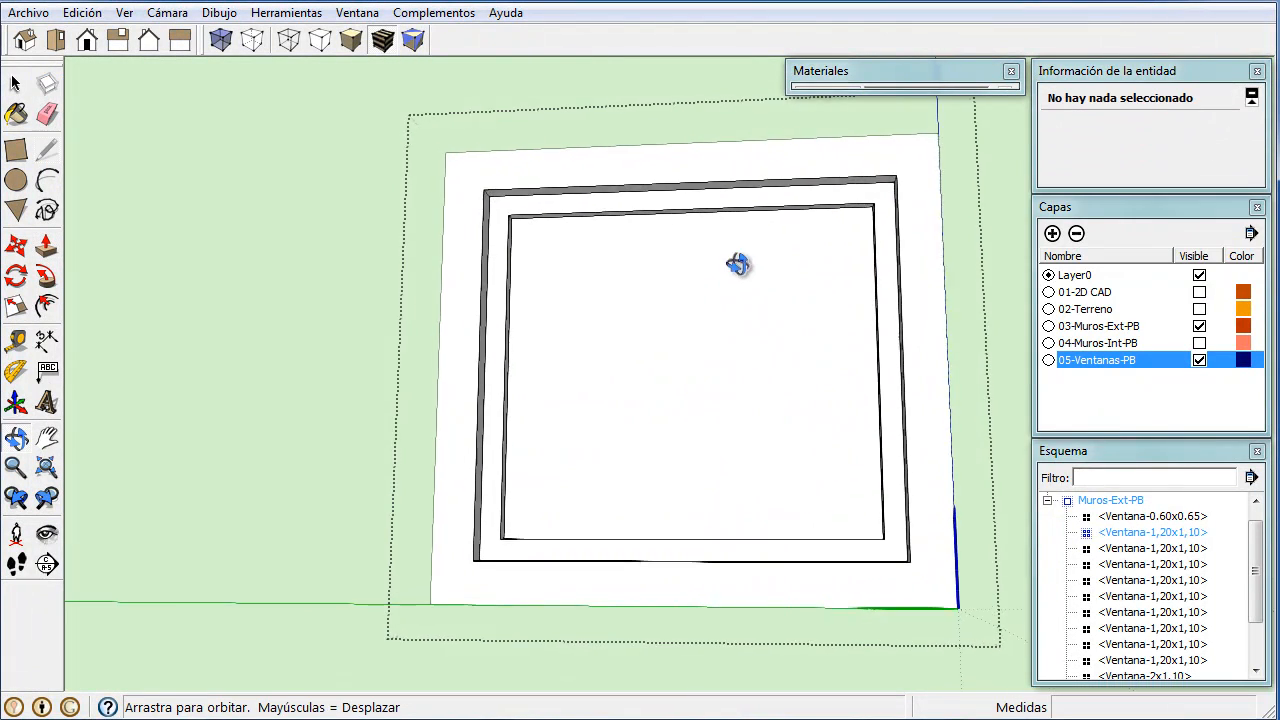
scroll(687, 228, "up", 4)
left_click(692, 204)
middle_click_drag(692, 204, 718, 537)
- Copy the dividing line 0.025 m to one side and 0.05 m back across, and erase the middle line
key("space")
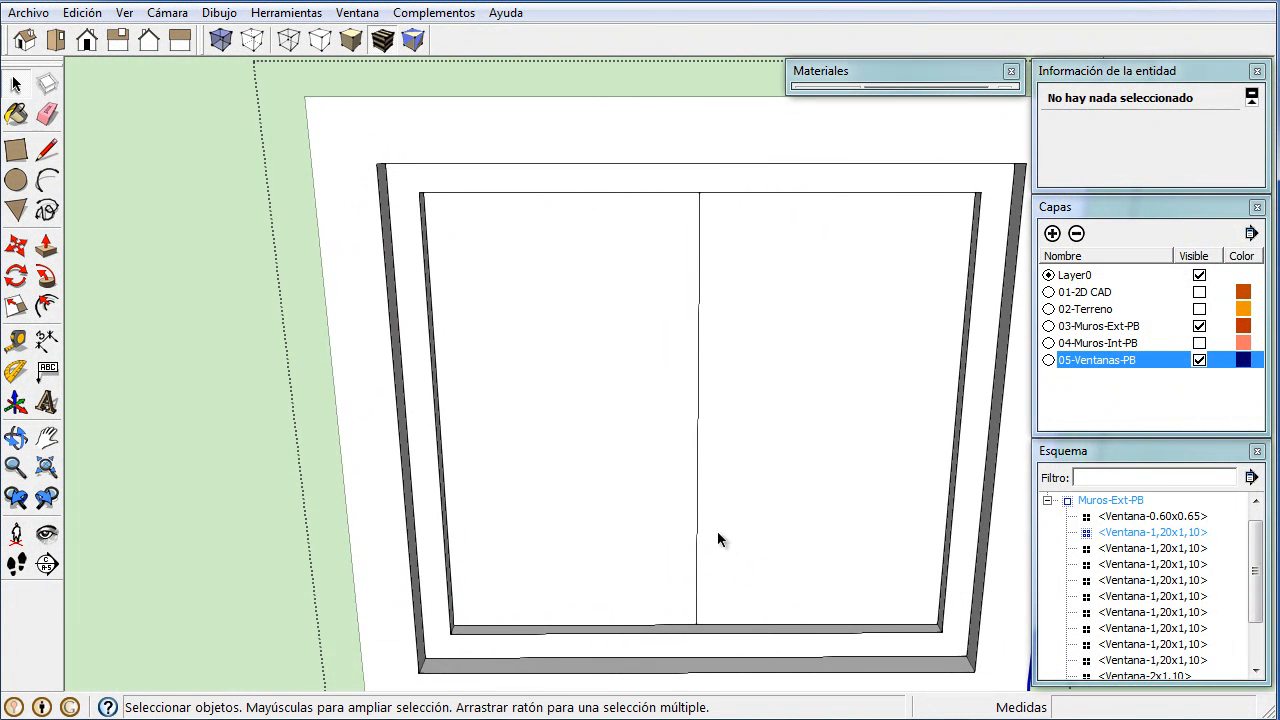
left_click(698, 519)
key("m")
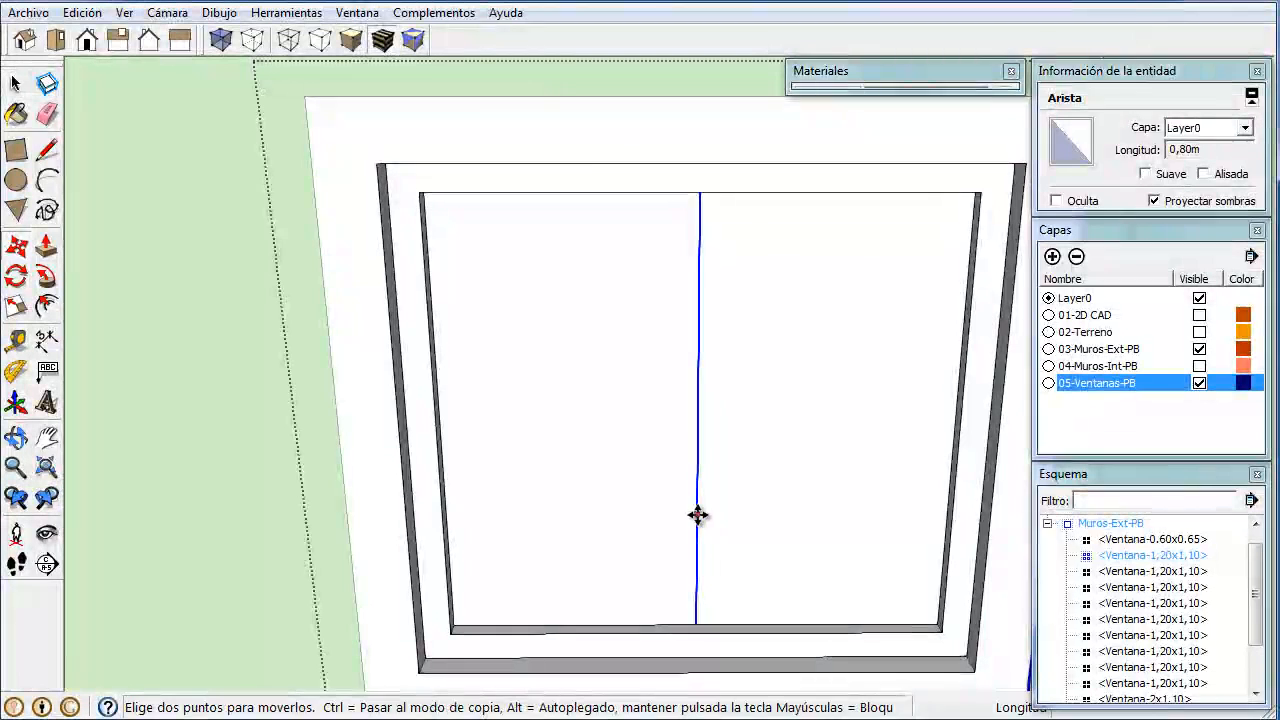
key("ctrl")
left_click(697, 515)
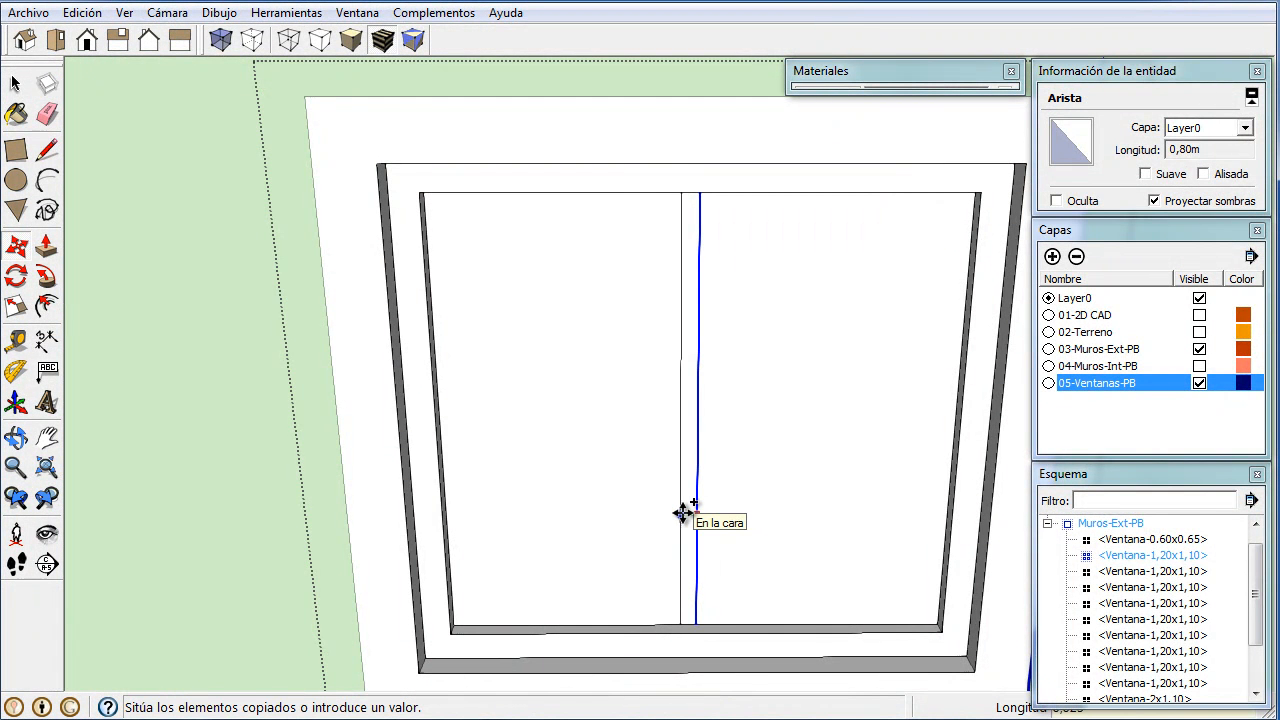
left_click(682, 513)
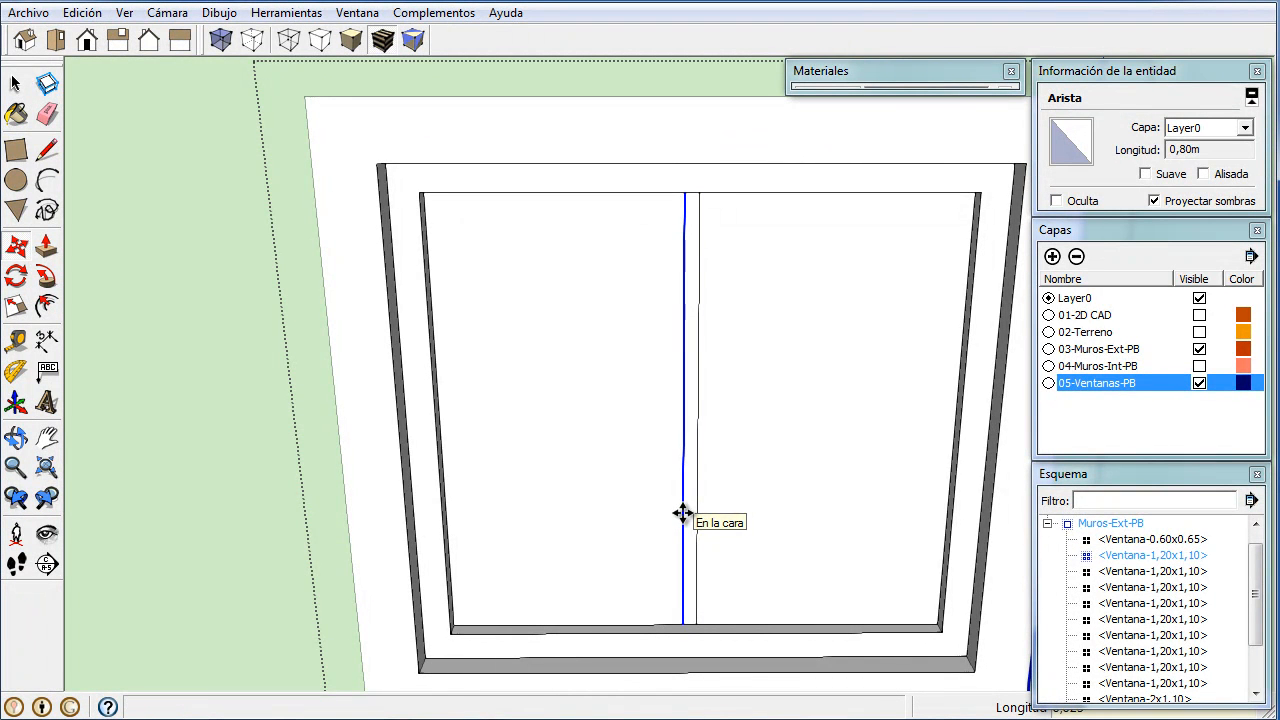
left_click(682, 513)
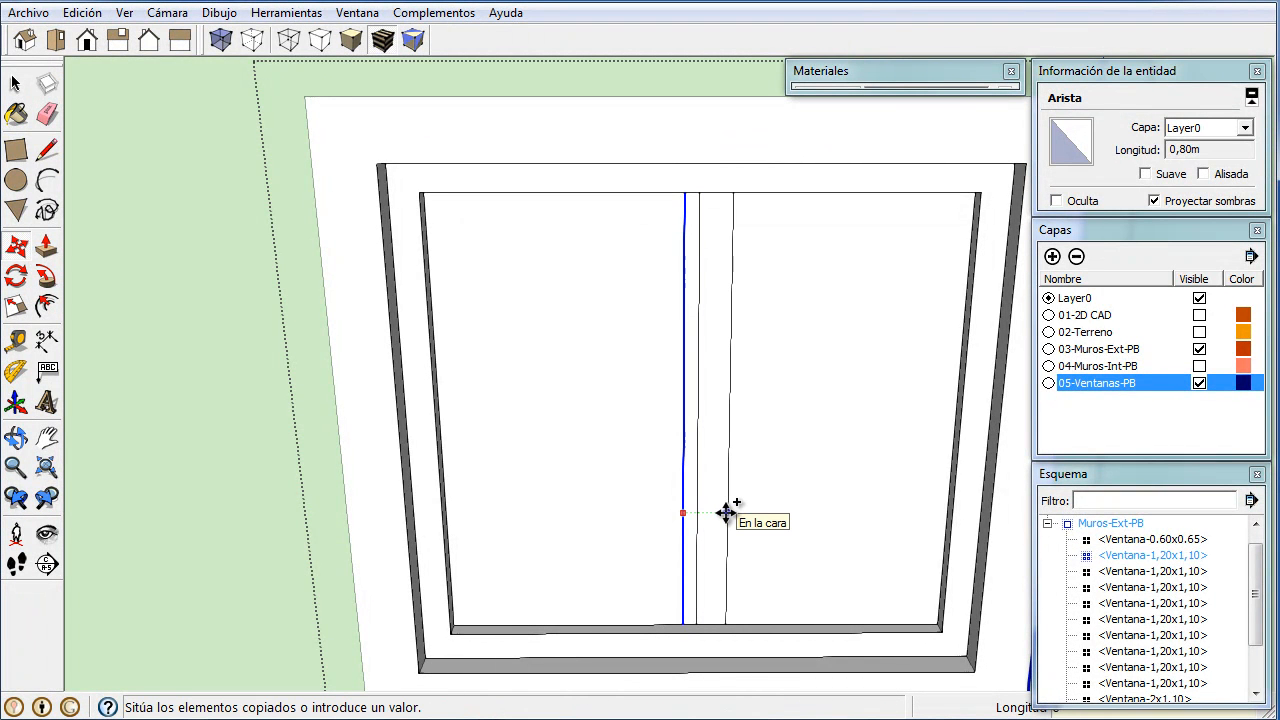
left_click(726, 513)
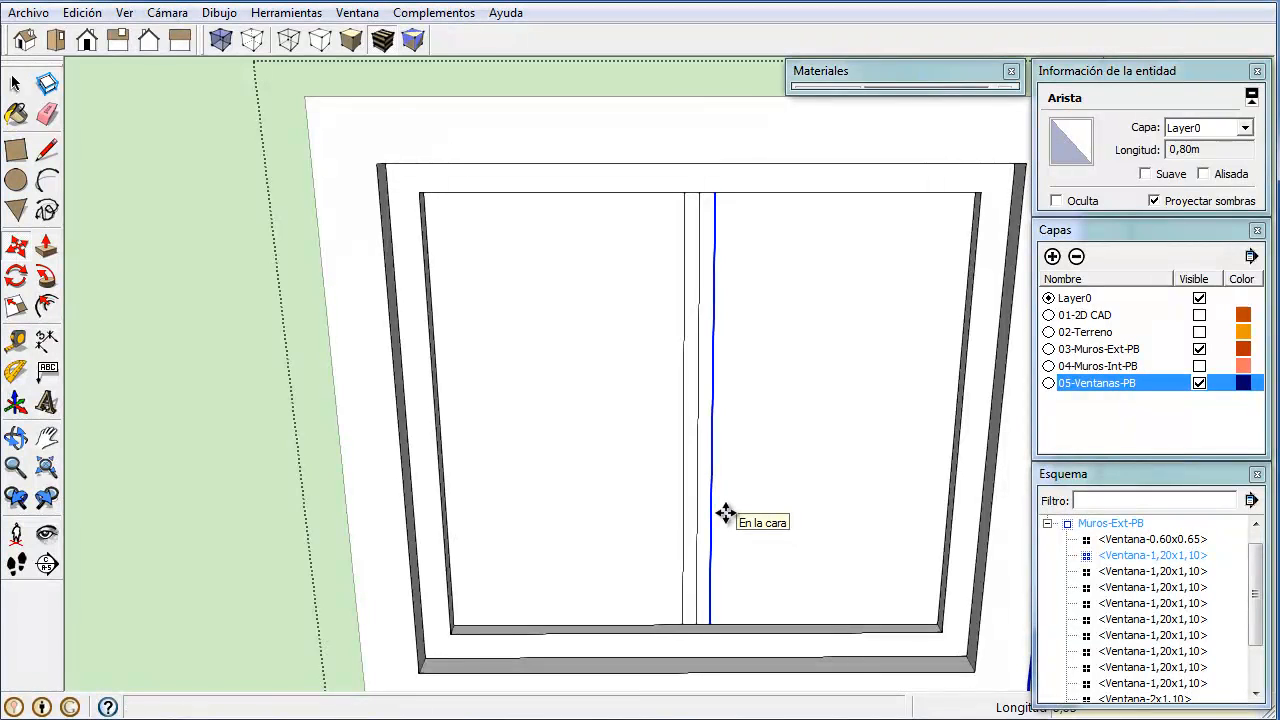
key("e")
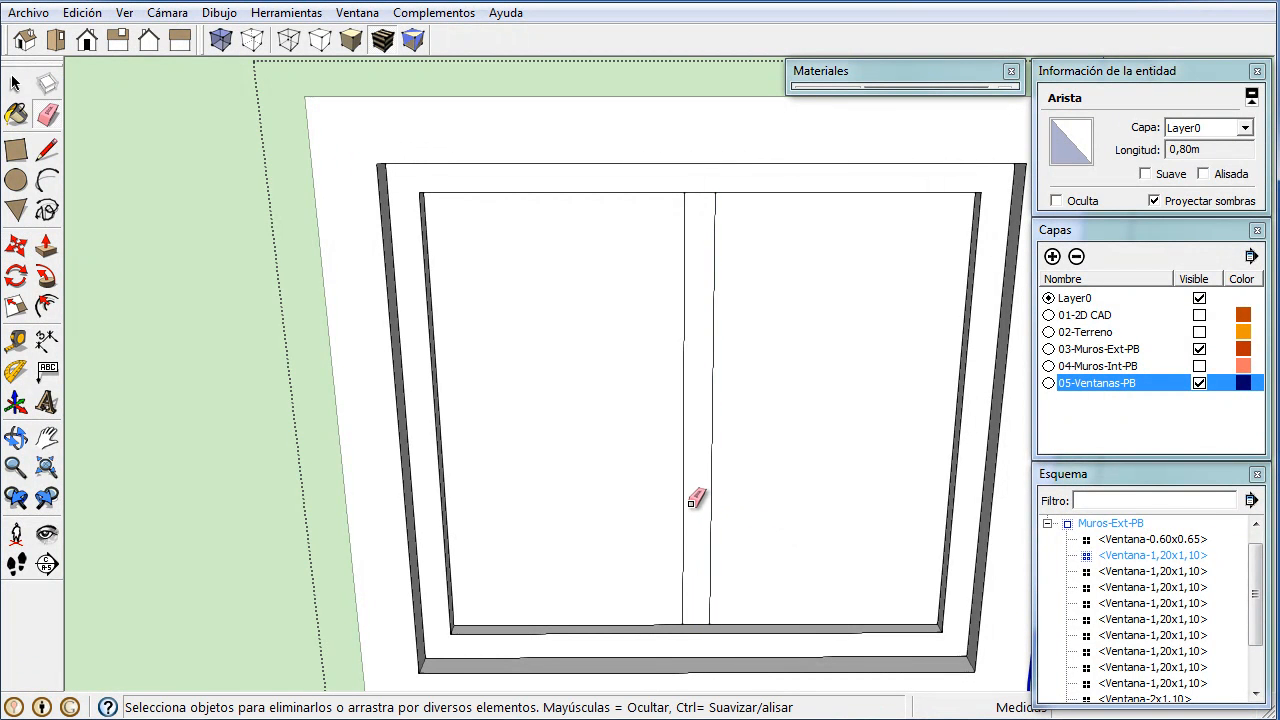
- Pull the narrow central mullion strip out flush with the inner frame
key("p")
left_click(693, 509)
left_click(753, 632)
middle_click_drag(754, 636, 854, 648)
scroll(800, 640, "up", 1)
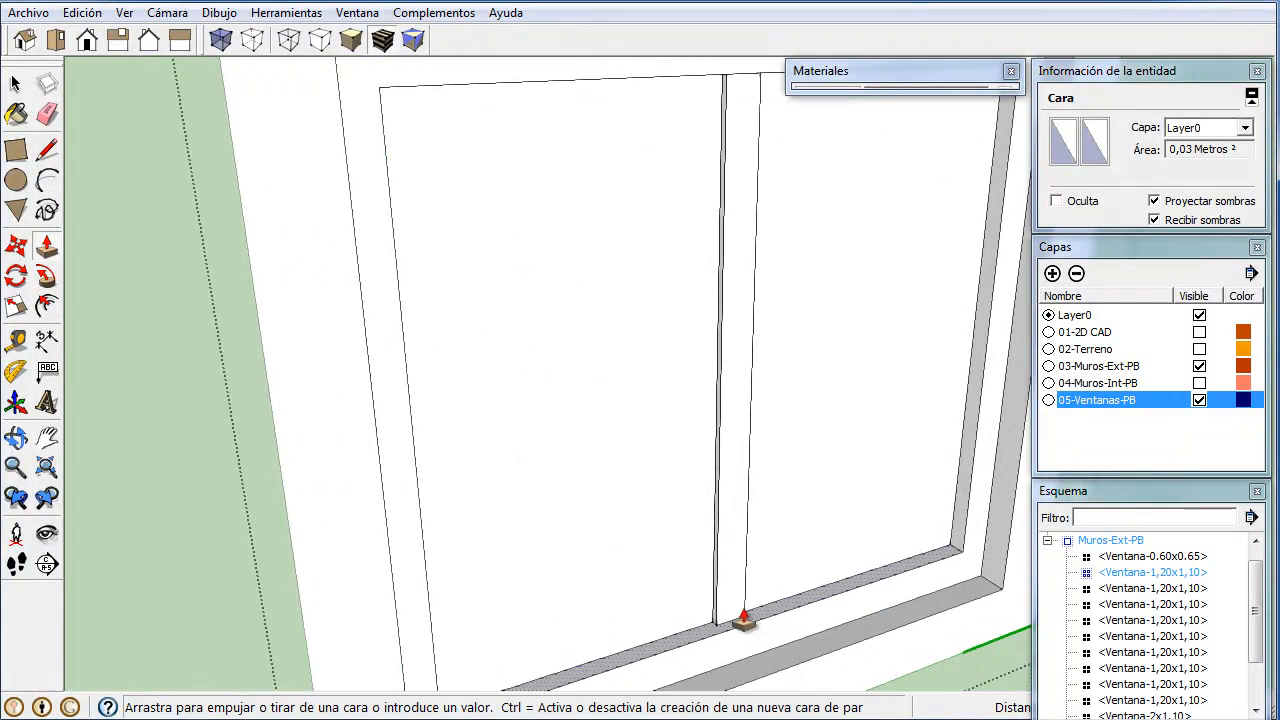
left_click(731, 615)
left_click(731, 598)
left_click(727, 638)
middle_click_drag(776, 605, 654, 520)
scroll(700, 610, "down", 3)
scroll(719, 650, "up", 3)
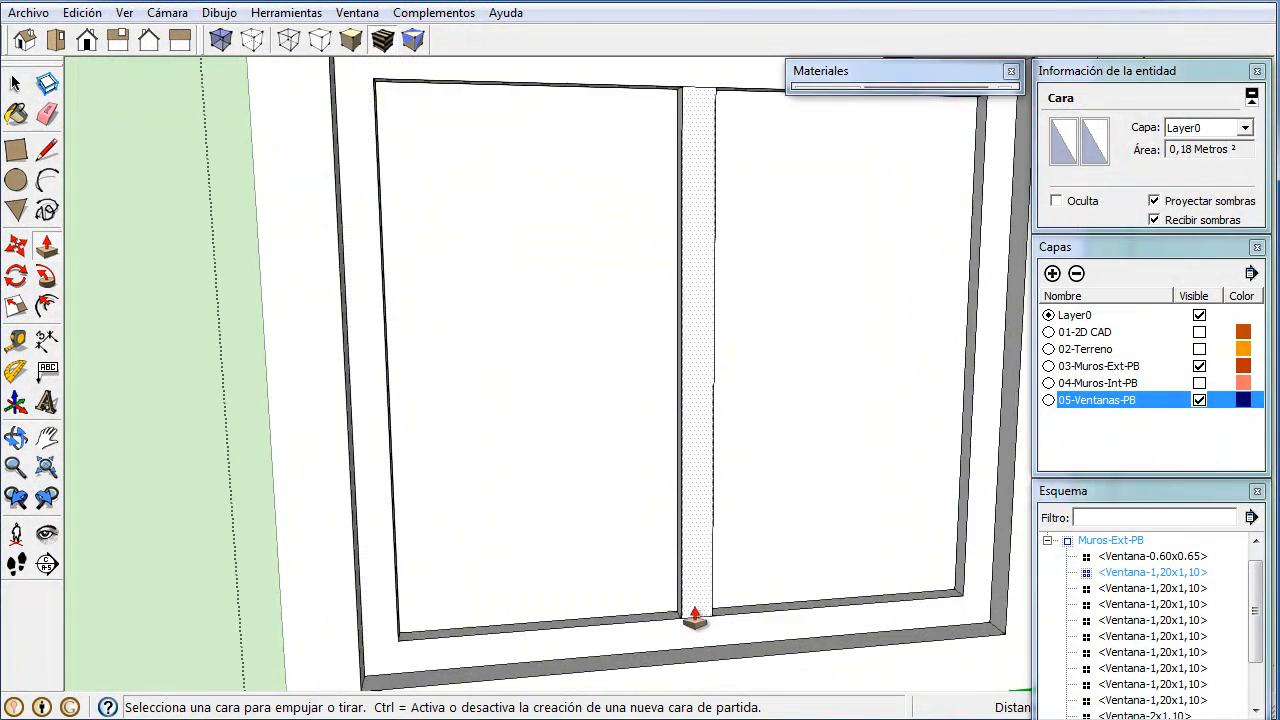
scroll(694, 610, "down", 3)
middle_click_drag(694, 609, 722, 625)
scroll(663, 589, "down", 3)
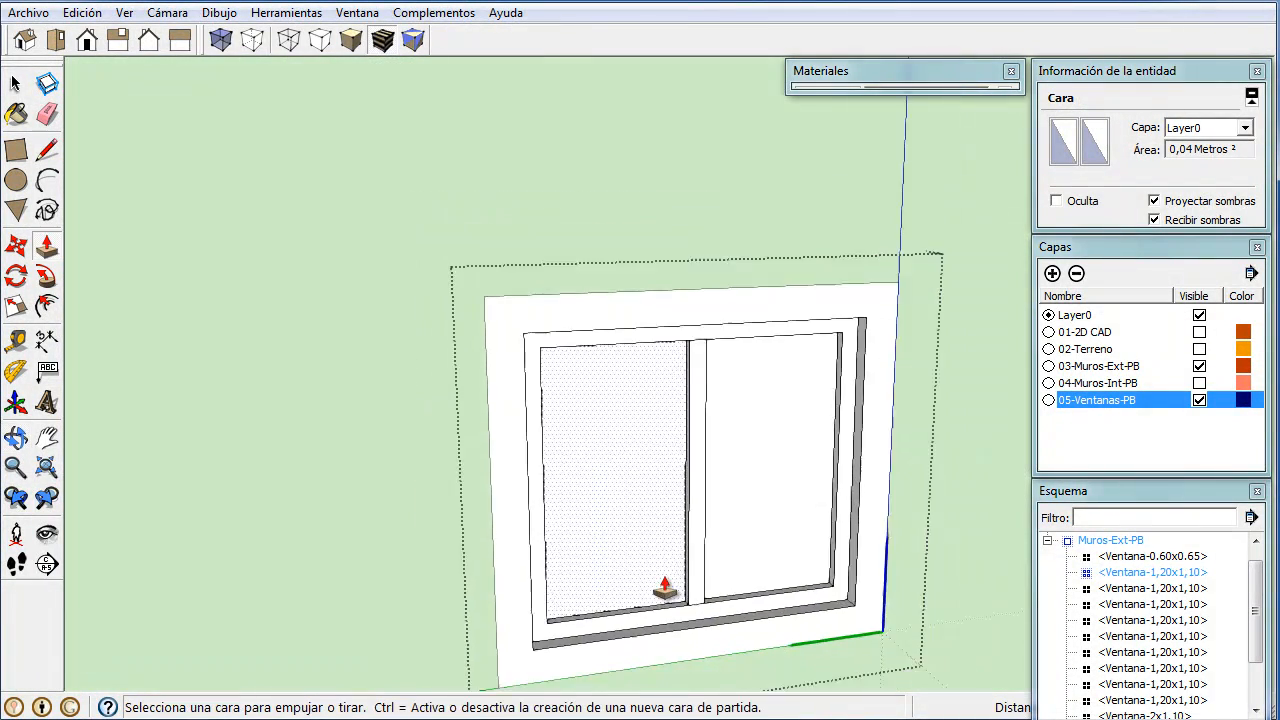
- Paint both glass panes with the Cristal_azul_translúcido material and close the window component and the wall group
middle_click_drag(669, 585, 591, 466, "shift")
key("space")
left_click(923, 343)
left_click(917, 72)
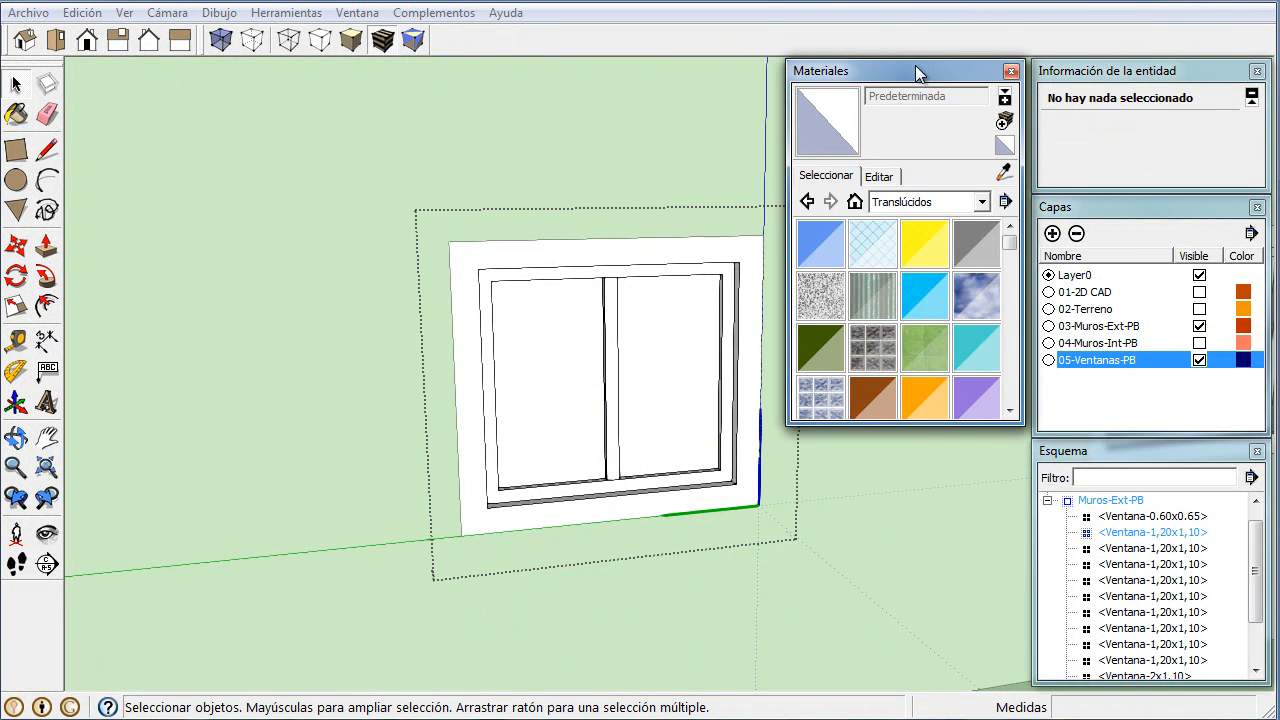
left_click(820, 243)
left_click(683, 340)
left_click(565, 351)
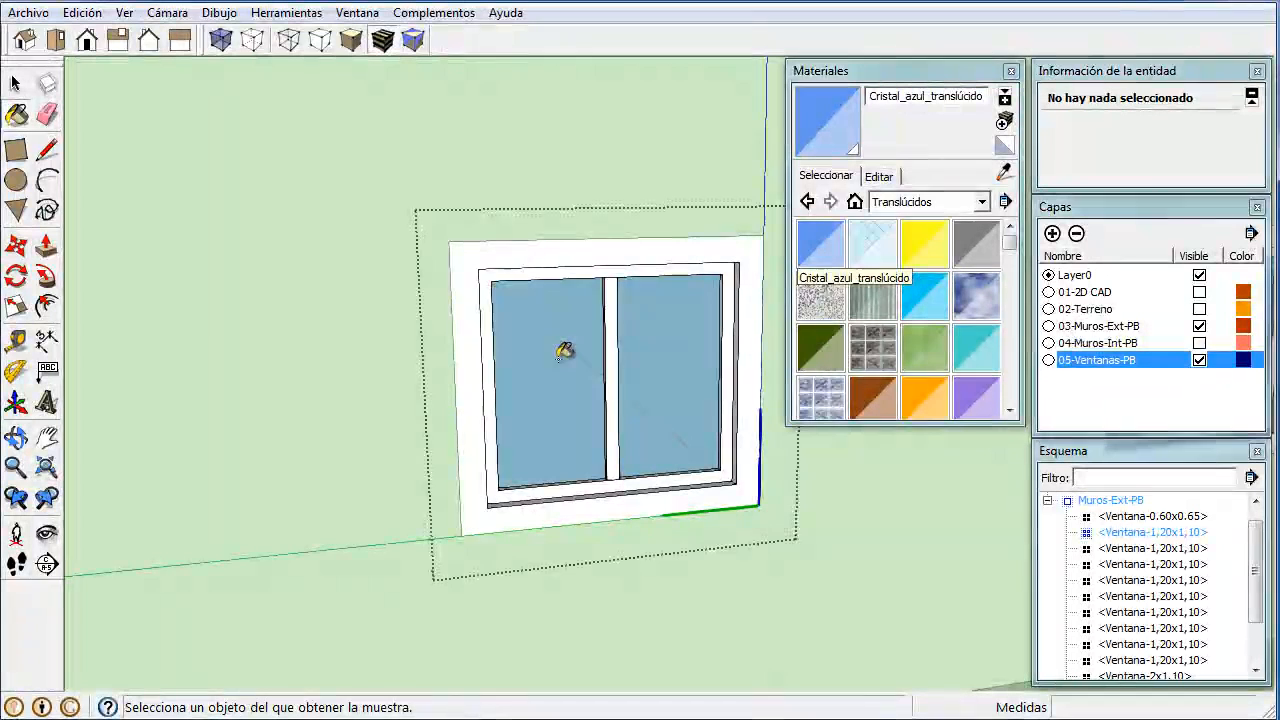
key("space")
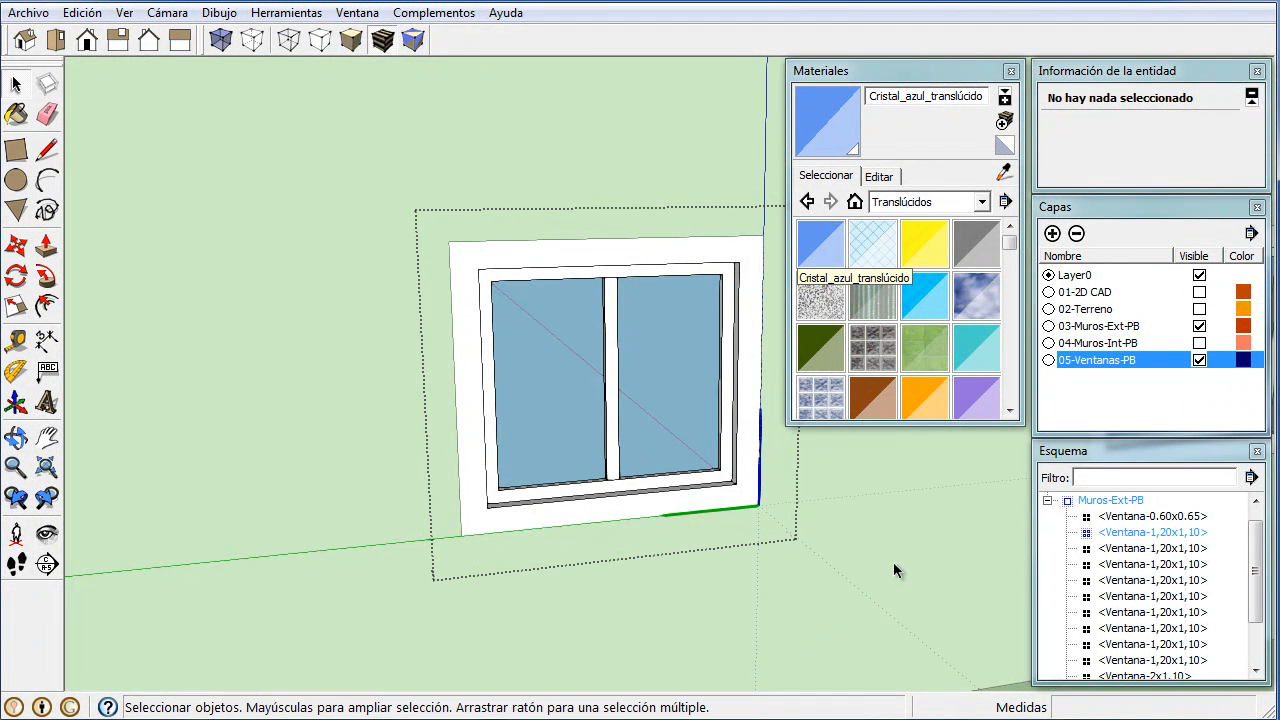
scroll(839, 495, "down", 8)
middle_click_drag(893, 622, 855, 589)
middle_click_drag(823, 538, 669, 191)
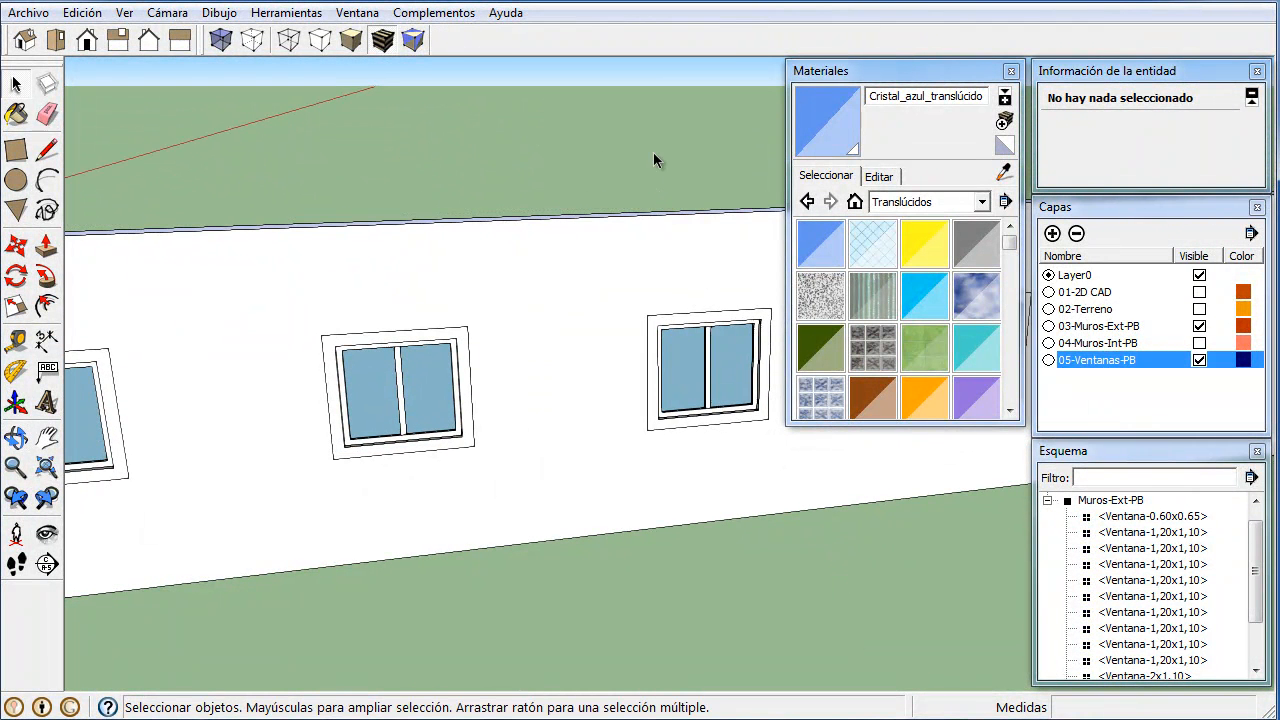
- Inspect the repeated frames and glass of the 1,20x1,10 windows along the long wall from both sides
middle_click_drag(820, 457, 600, 443)
scroll(700, 510, "down", 3)
scroll(640, 460, "down", 3)
middle_click_drag(691, 480, 955, 563)
scroll(702, 448, "up", 2)
middle_click_drag(611, 531, 784, 507, "shift")
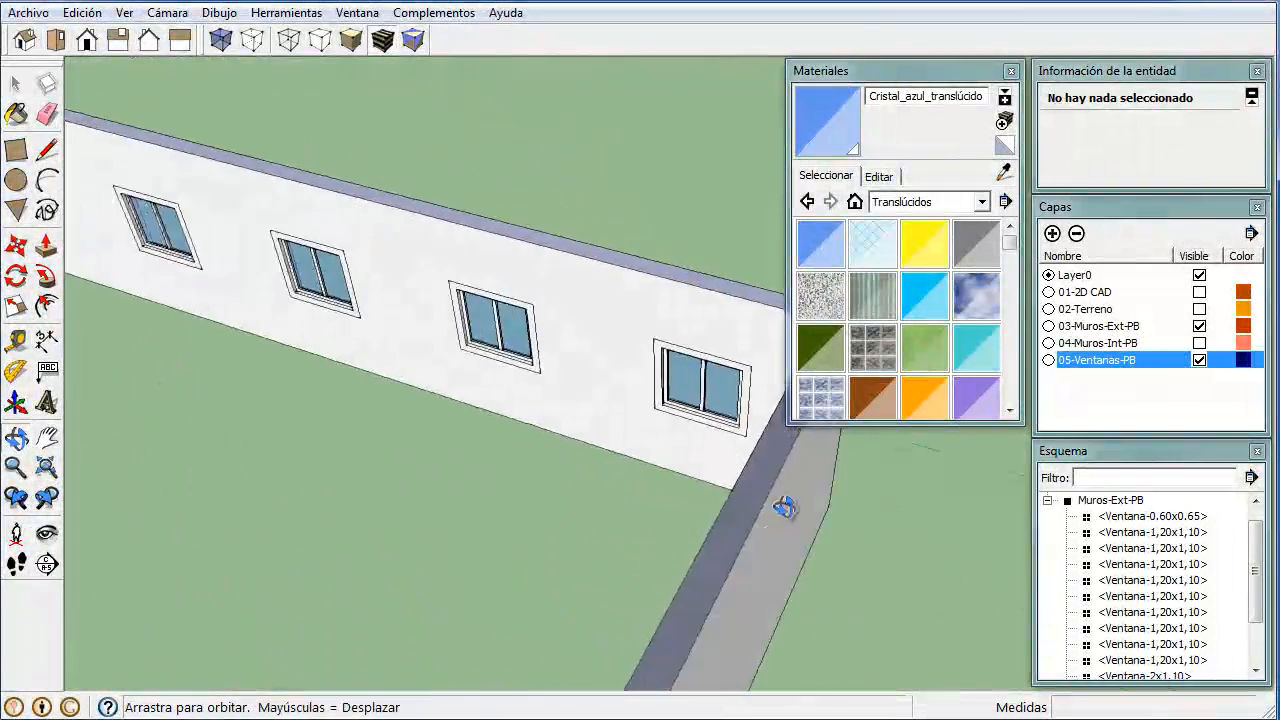
scroll(730, 470, "up", 4)
middle_click_drag(677, 437, 684, 495)
scroll(627, 398, "up", 2)
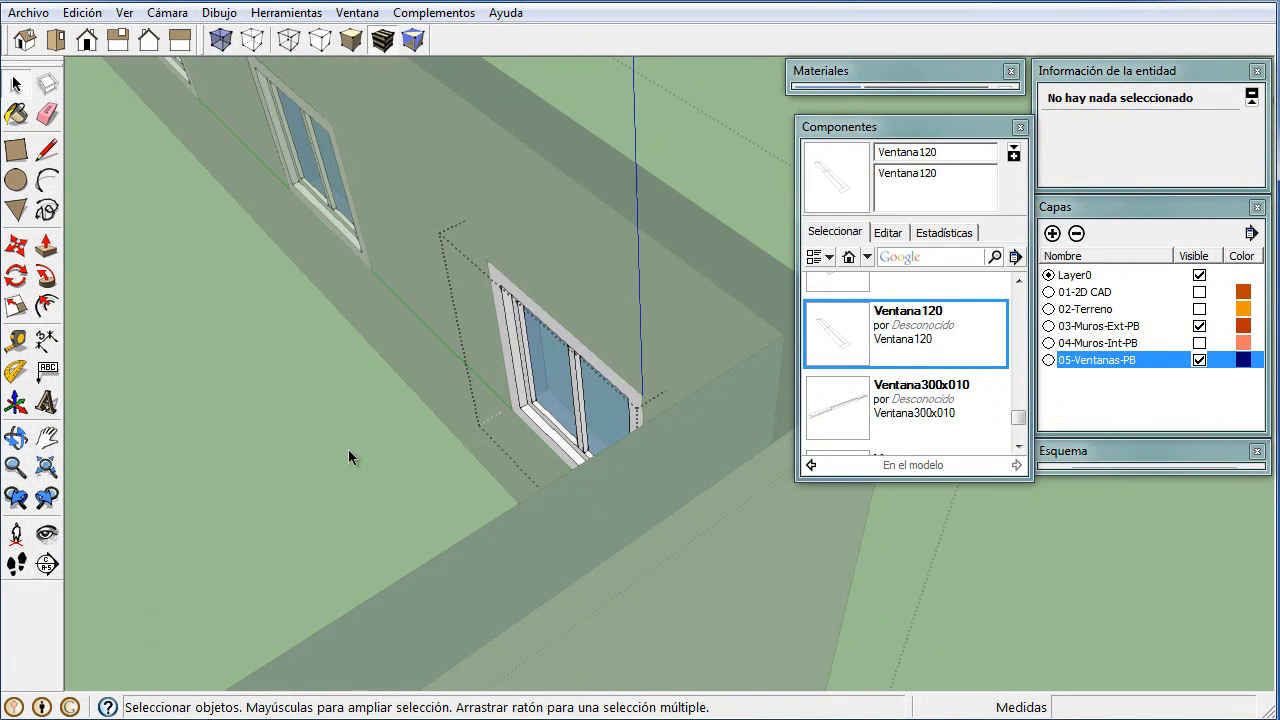
- Close the component being edited and copy the 1,20x1,10 window nearest the corner about 3.13 m outside the house walls
left_click(349, 450)
left_click(515, 376)
middle_click_drag(560, 388, 566, 389)
key("m")
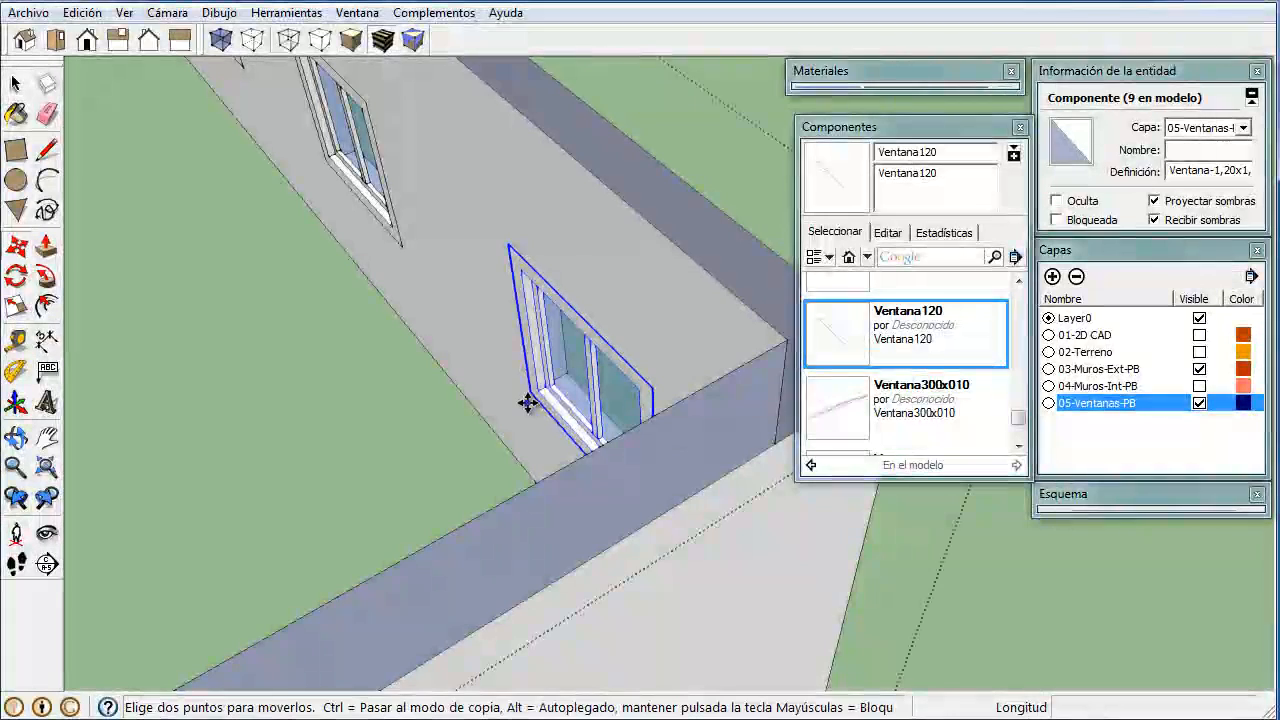
left_click(531, 394)
key("ctrl")
scroll(547, 362, "down", 2)
middle_click_drag(547, 360, 400, 377)
left_click(500, 303)
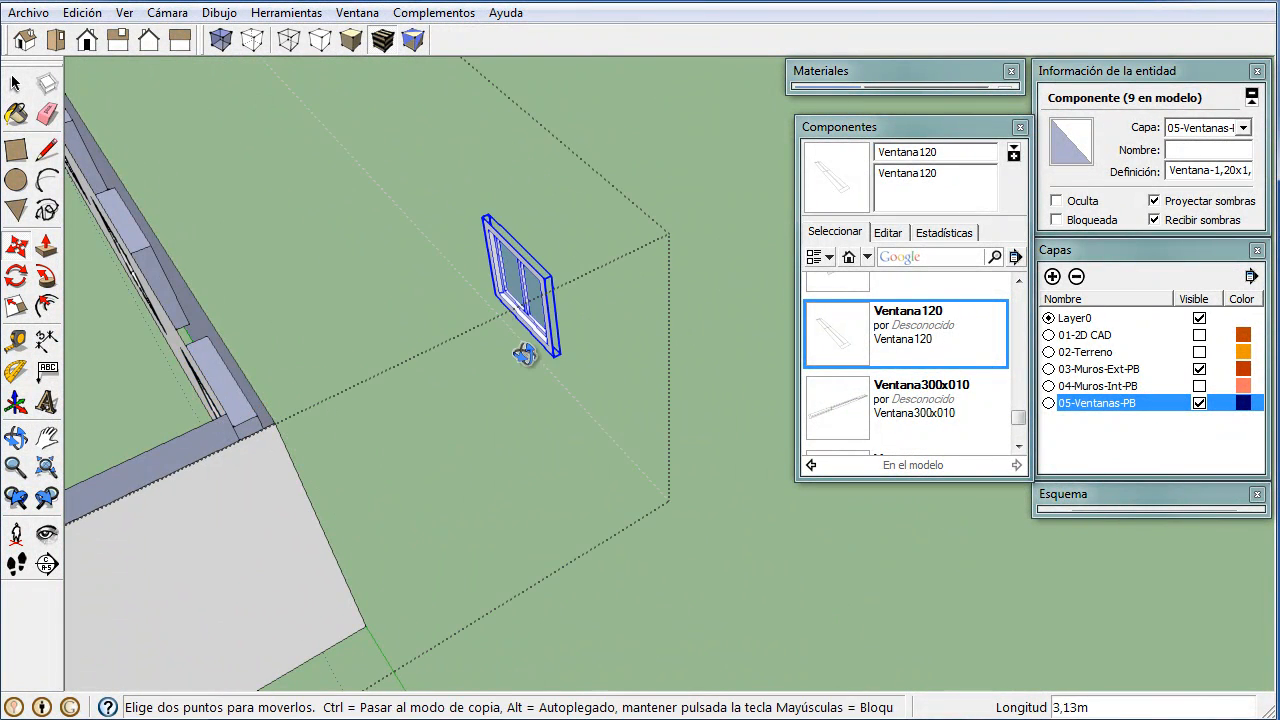
- Copy the 1,20x1,10 window standing outside the walls about 0.35 m away, starting from its bottom corner
scroll(494, 346, "up", 4)
middle_click_drag(523, 286, 570, 316)
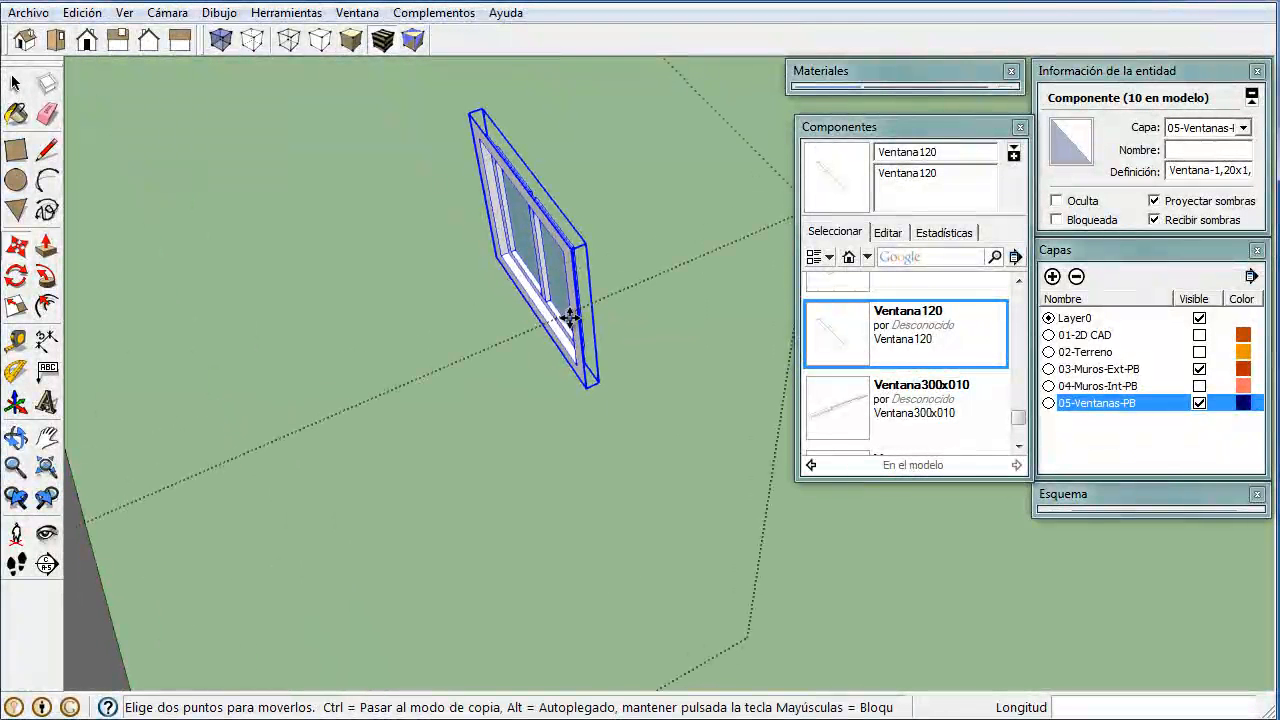
scroll(586, 369, "up", 1)
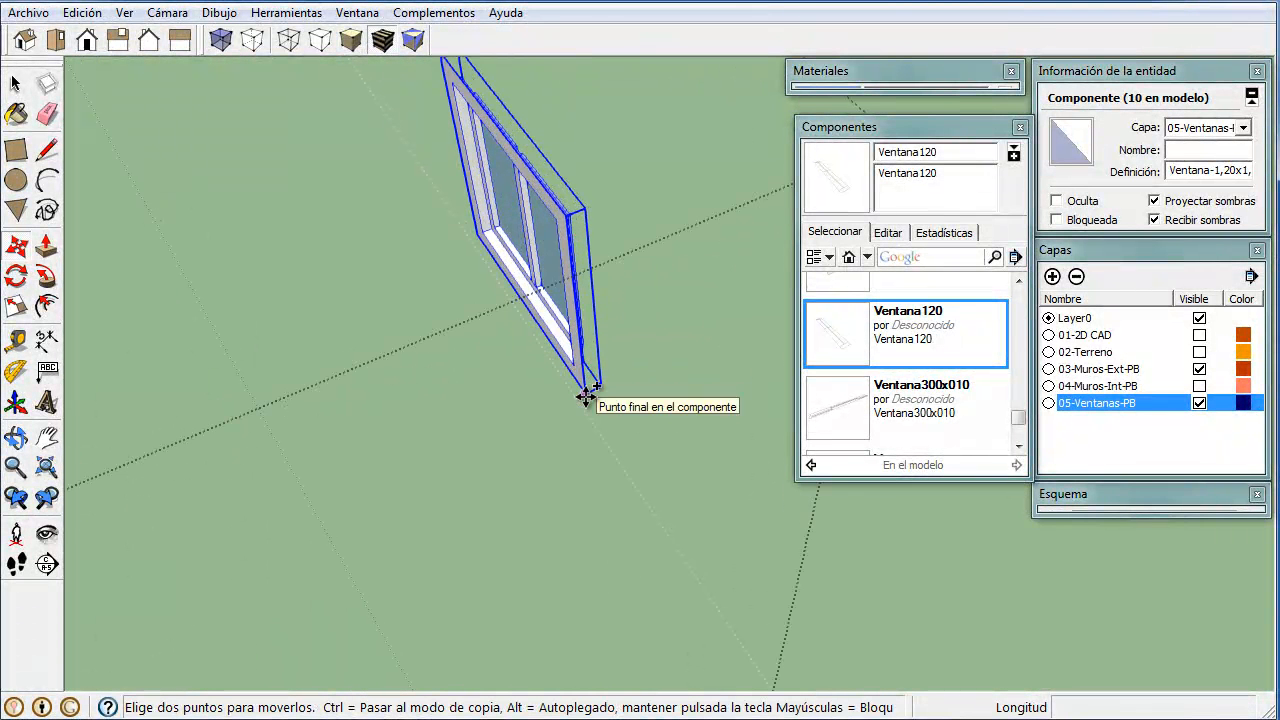
key("ctrl")
left_click(586, 397)
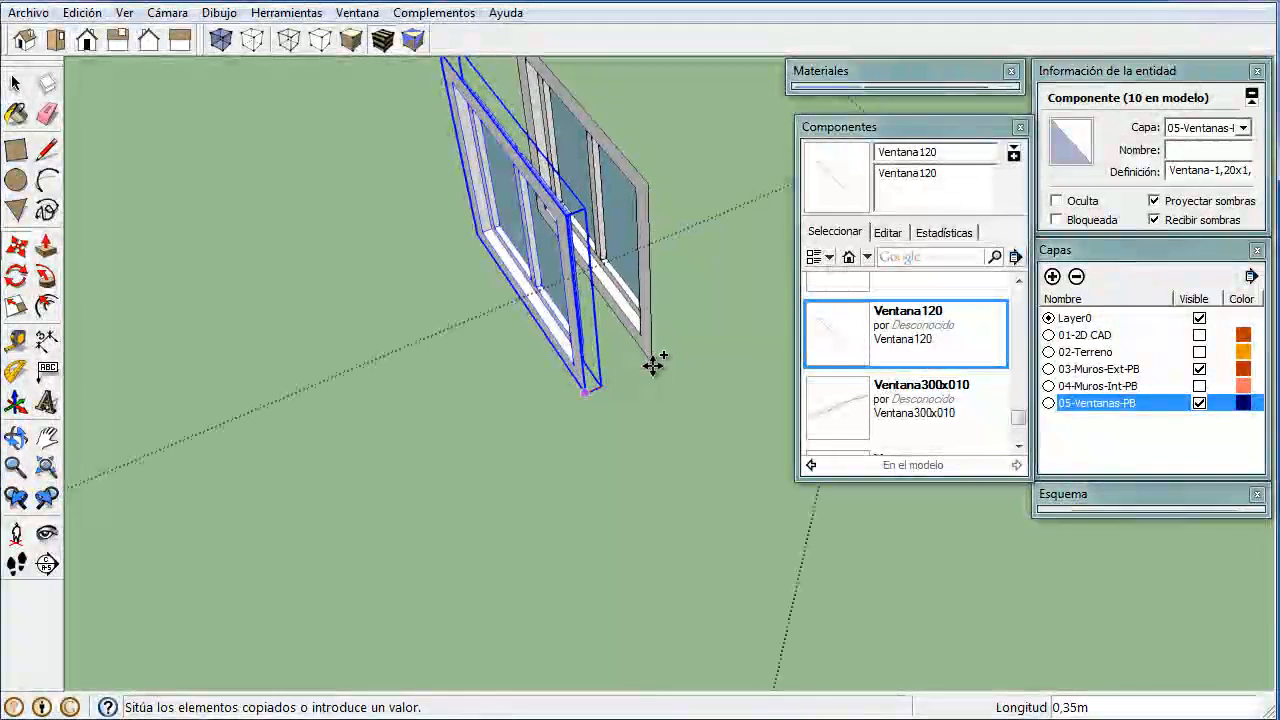
left_click(652, 364)
- Rotate the new window copy about its vertical axis until it faces the opposite way from the original
middle_click_drag(652, 364, 597, 103)
left_click(567, 119)
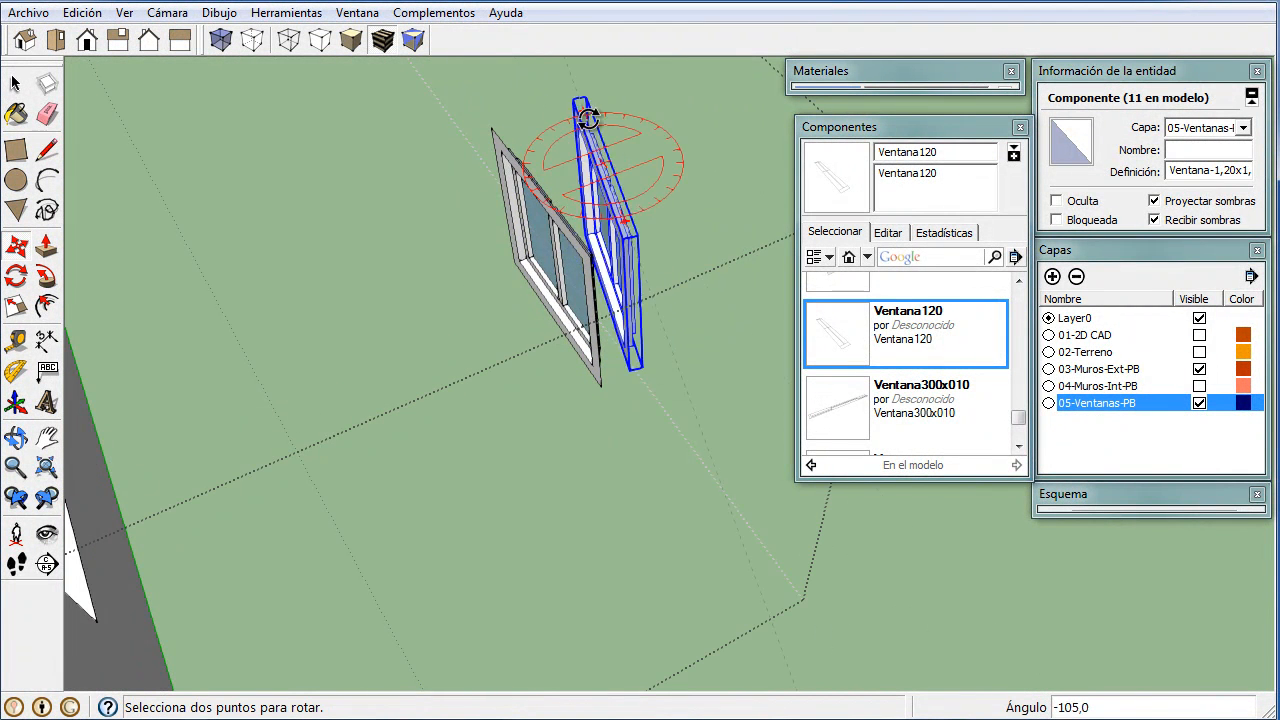
left_click(656, 259)
middle_click_drag(656, 259, 654, 343)
scroll(663, 383, "up", 5)
key("space")
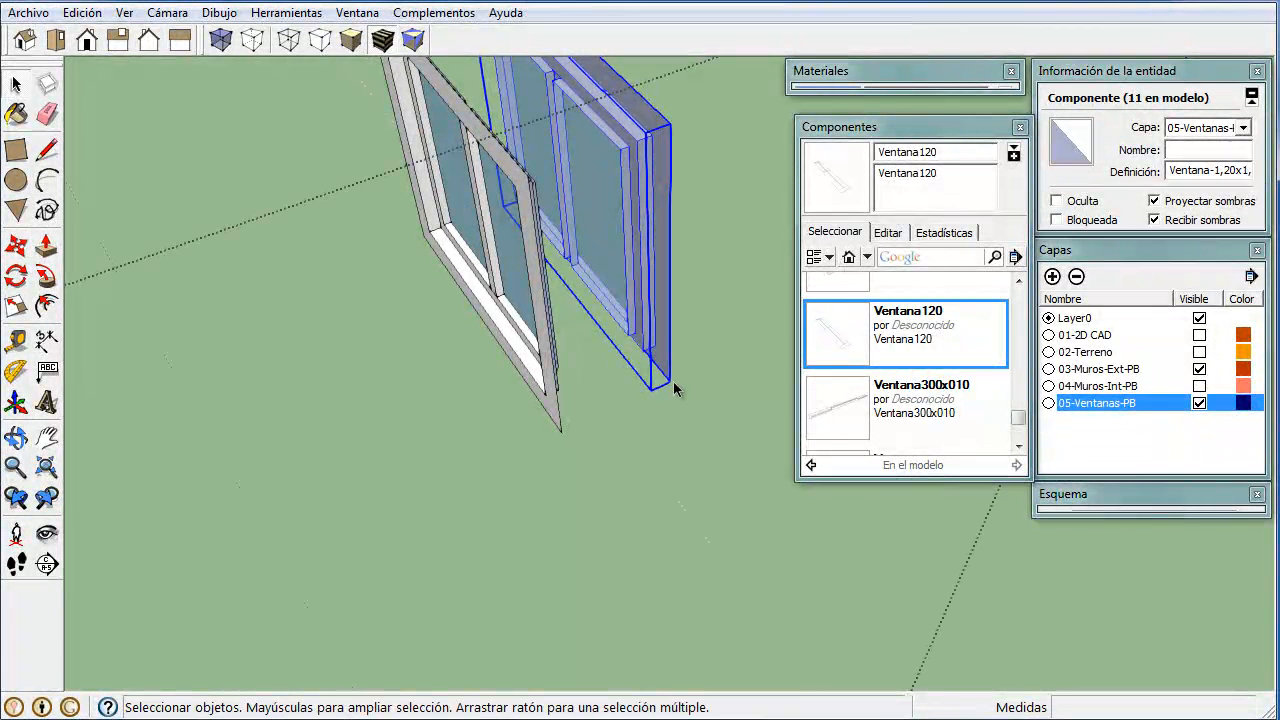
- Move the rotated copy close behind the original window so that their inner frames lie back to back
key("m")
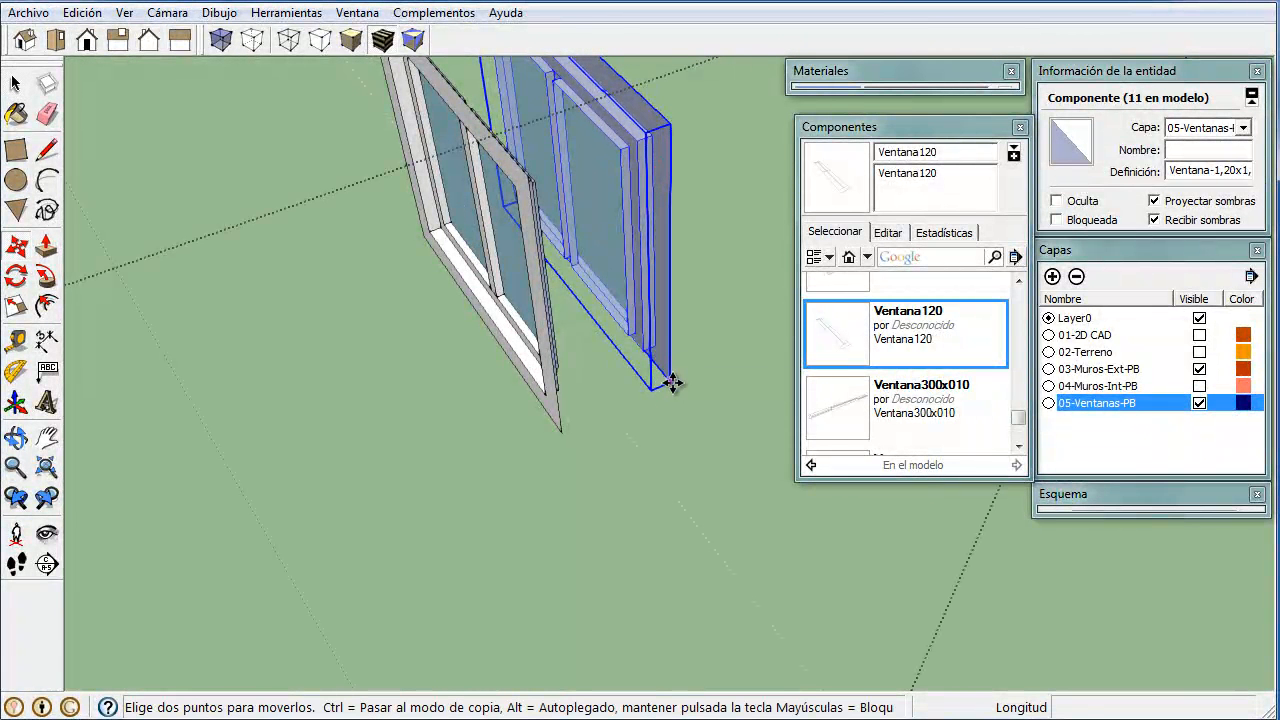
left_click(672, 383)
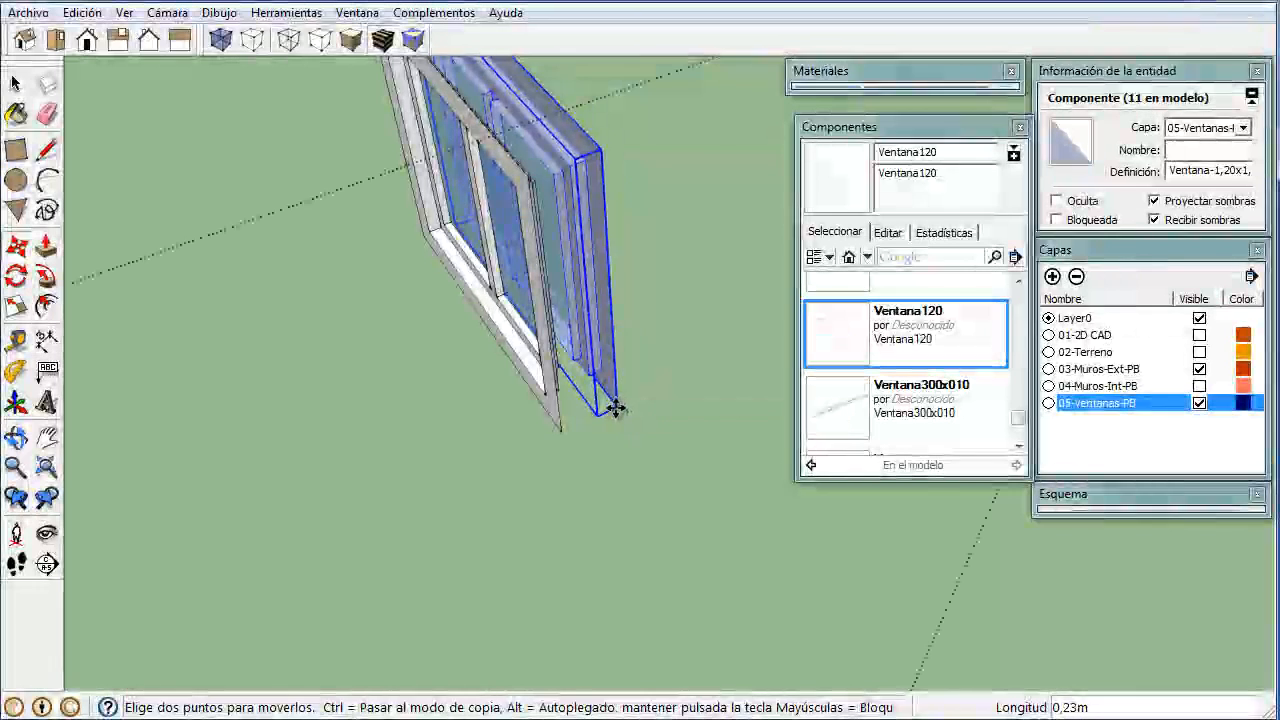
middle_click_drag(606, 406, 579, 400)
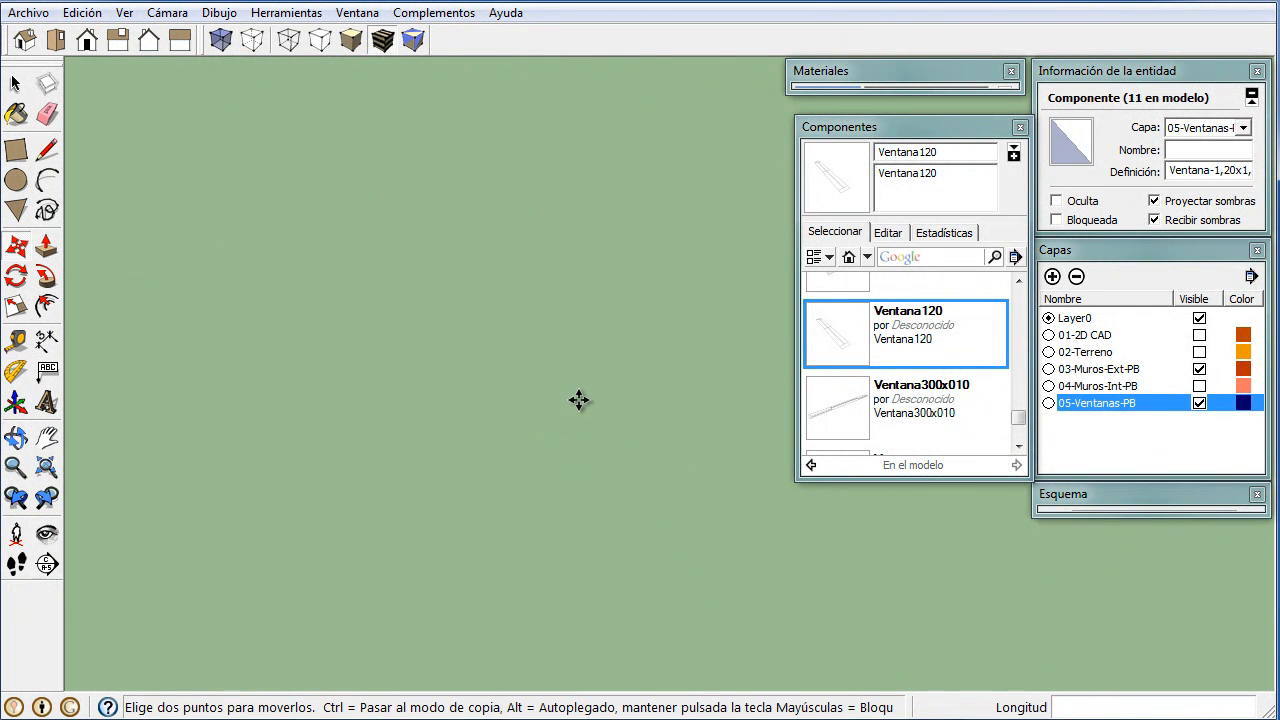
left_click(52, 502)
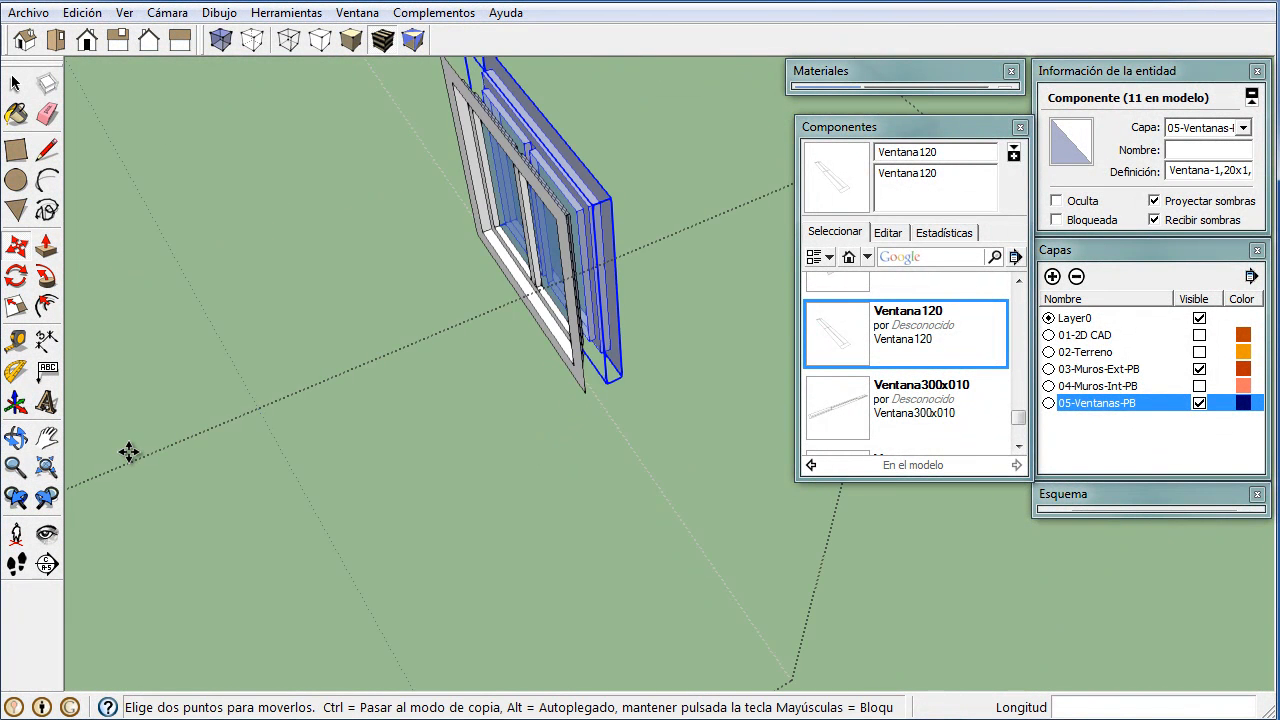
middle_click_drag(371, 259, 615, 360)
scroll(623, 394, "up", 3)
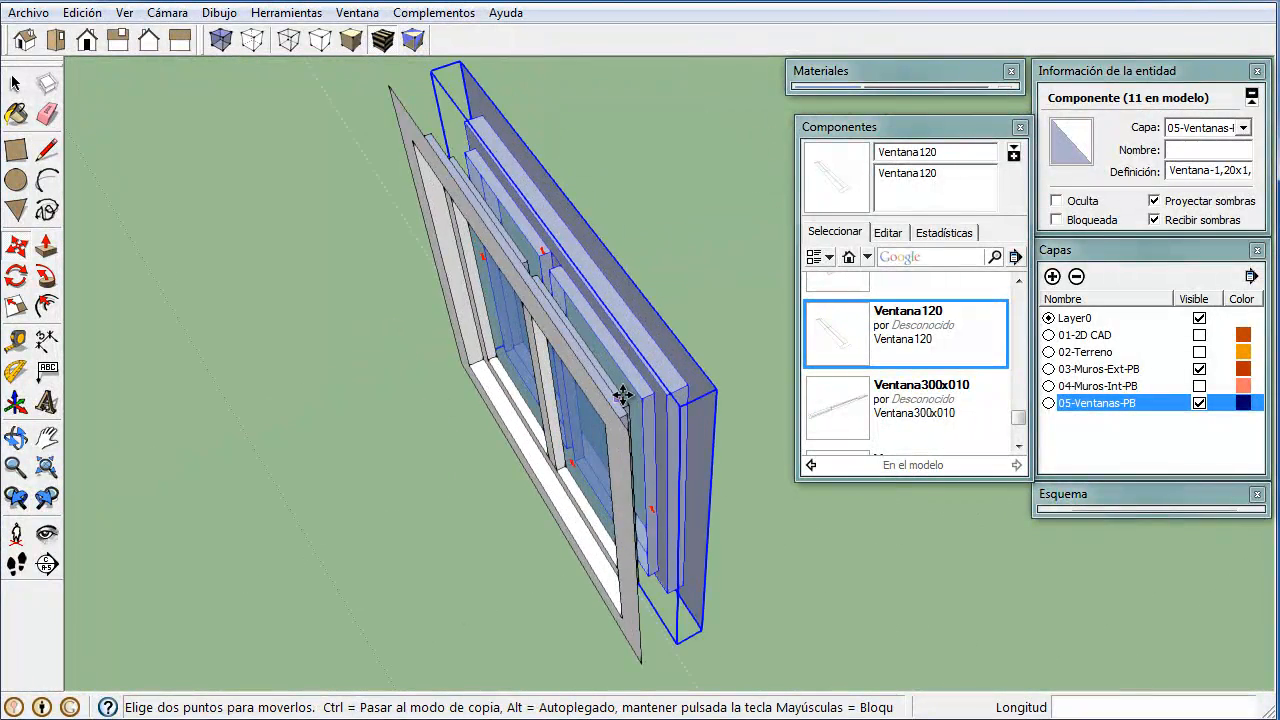
middle_click_drag(639, 440, 641, 397)
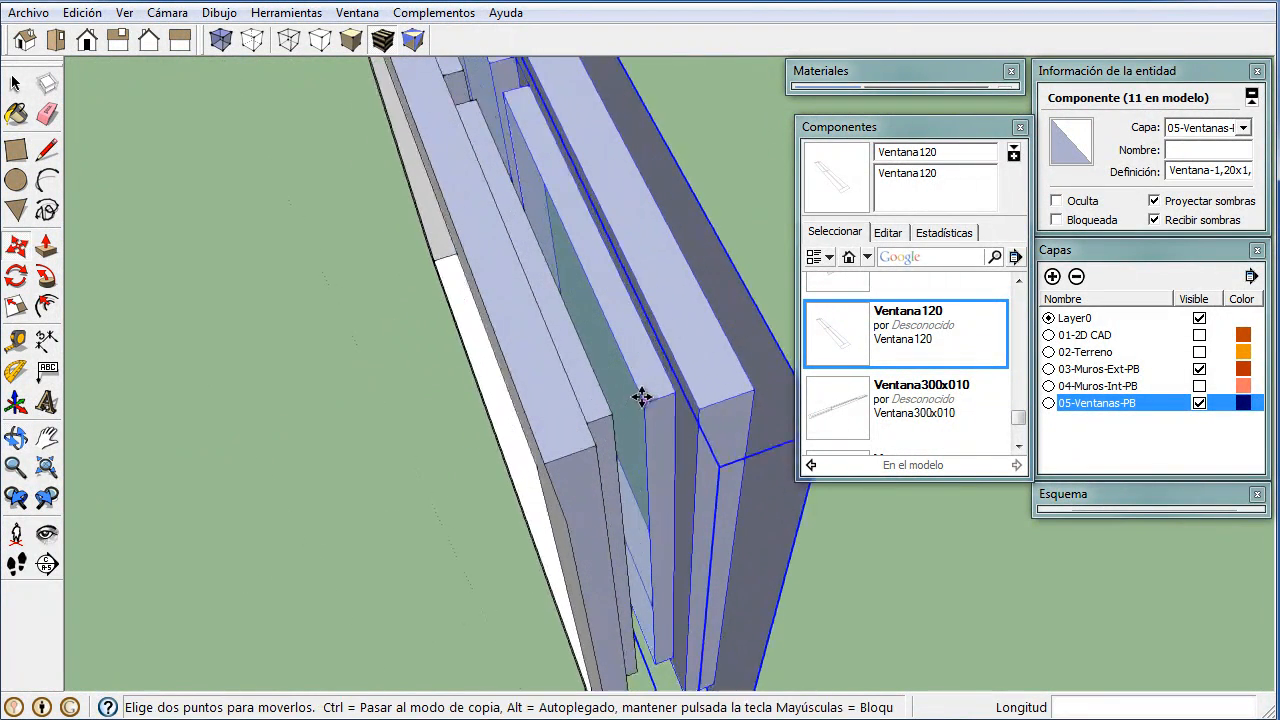
- Align the copy's inner frame against the original's and shift the copy back 0.01 m
left_click(650, 404)
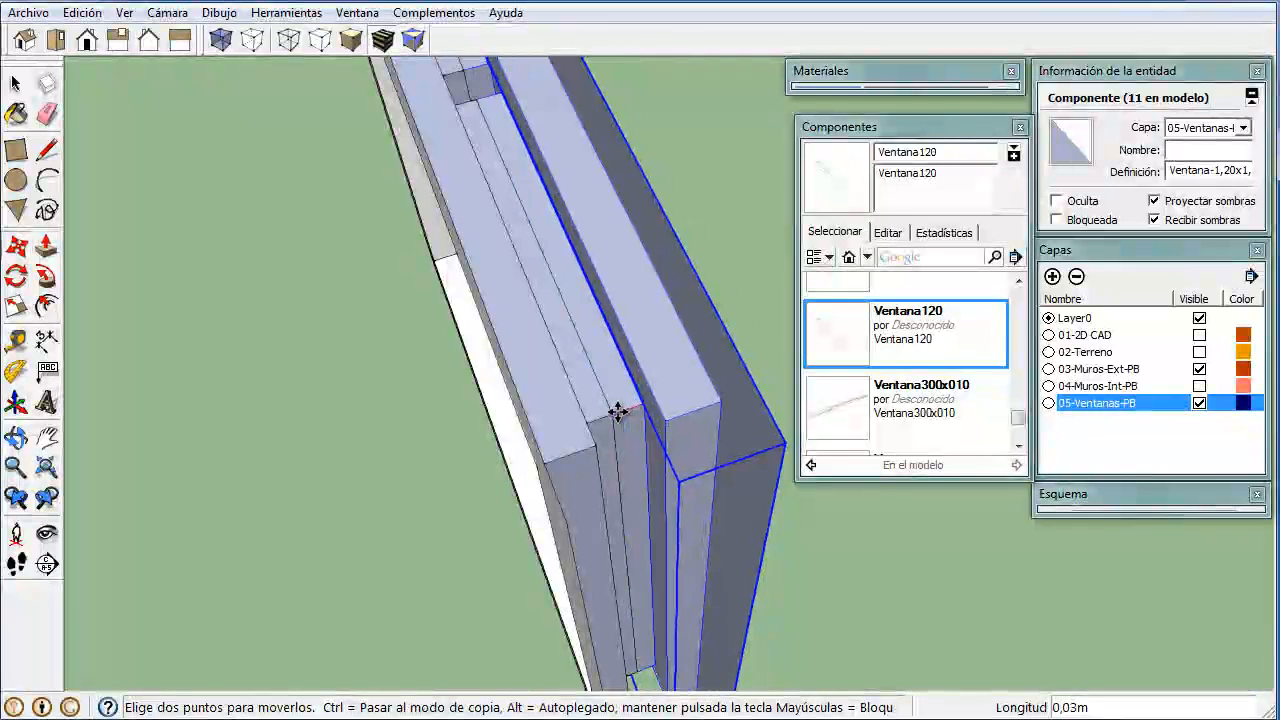
left_click(616, 413)
scroll(616, 413, "up", 2)
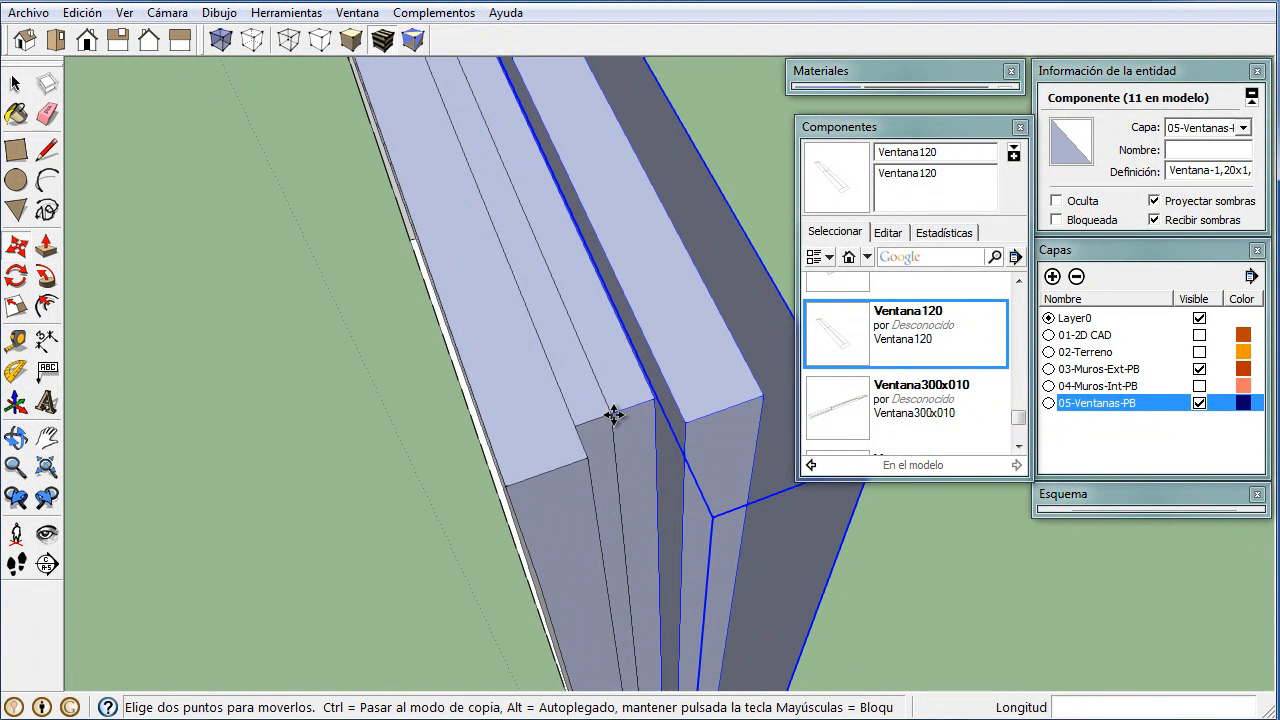
left_click(613, 414)
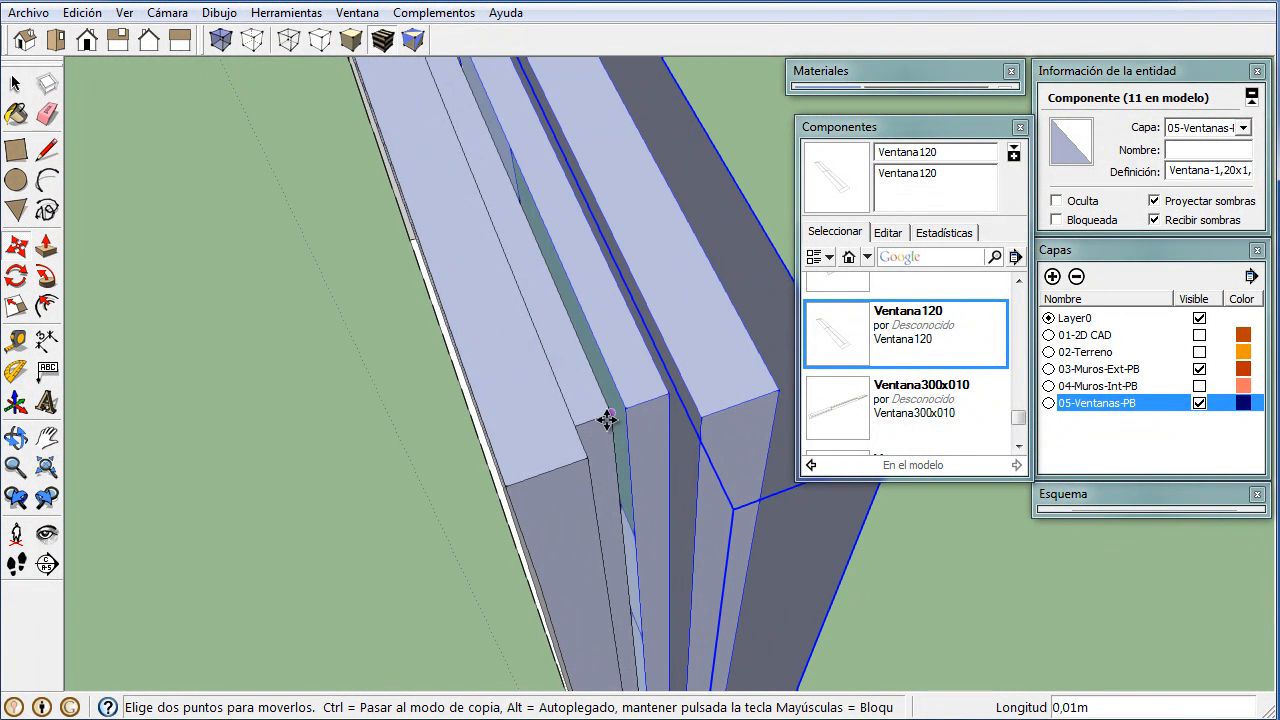
scroll(620, 413, "down", 5)
middle_click_drag(624, 390, 660, 380)
key("space")
- Make the rotated window copy a unique component, independent of the other 1,20x1,10 windows
scroll(662, 378, "up", 2)
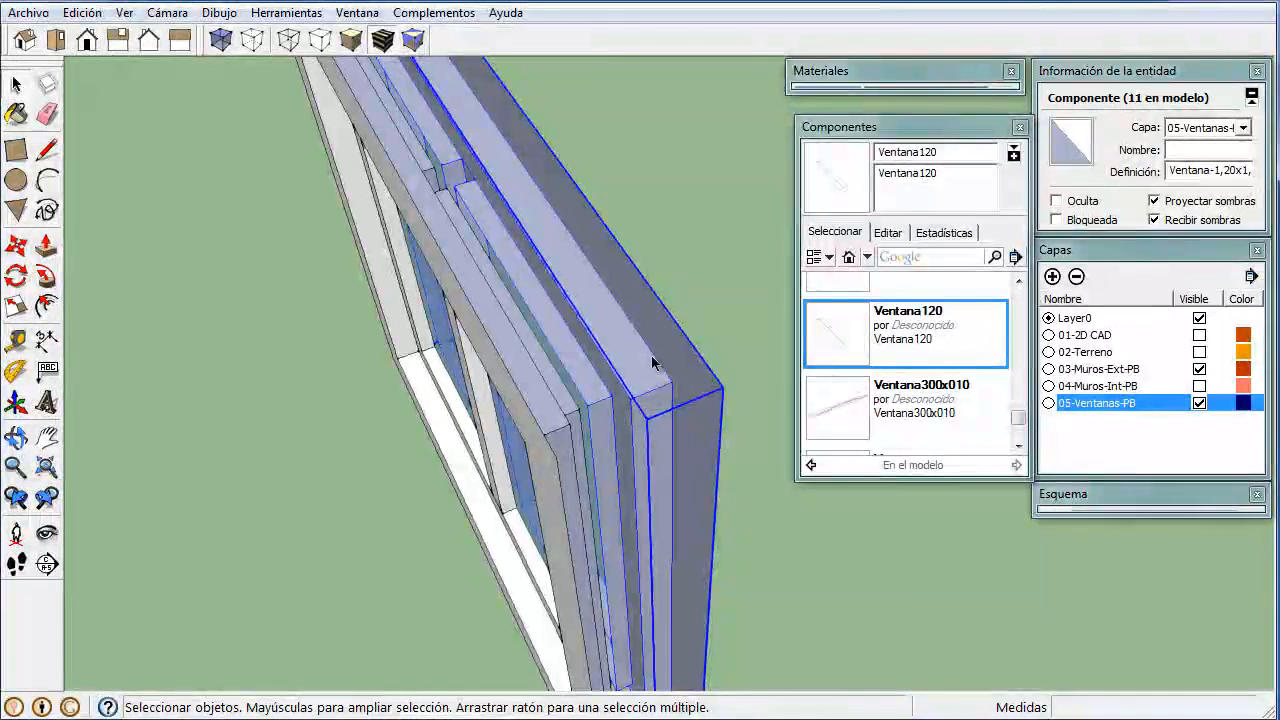
right_click(651, 355)
left_click(736, 87)
mouse_move(629, 337)
middle_mouse_down()
mouse_move(634, 298)
mouse_move(636, 340)
middle_mouse_up()
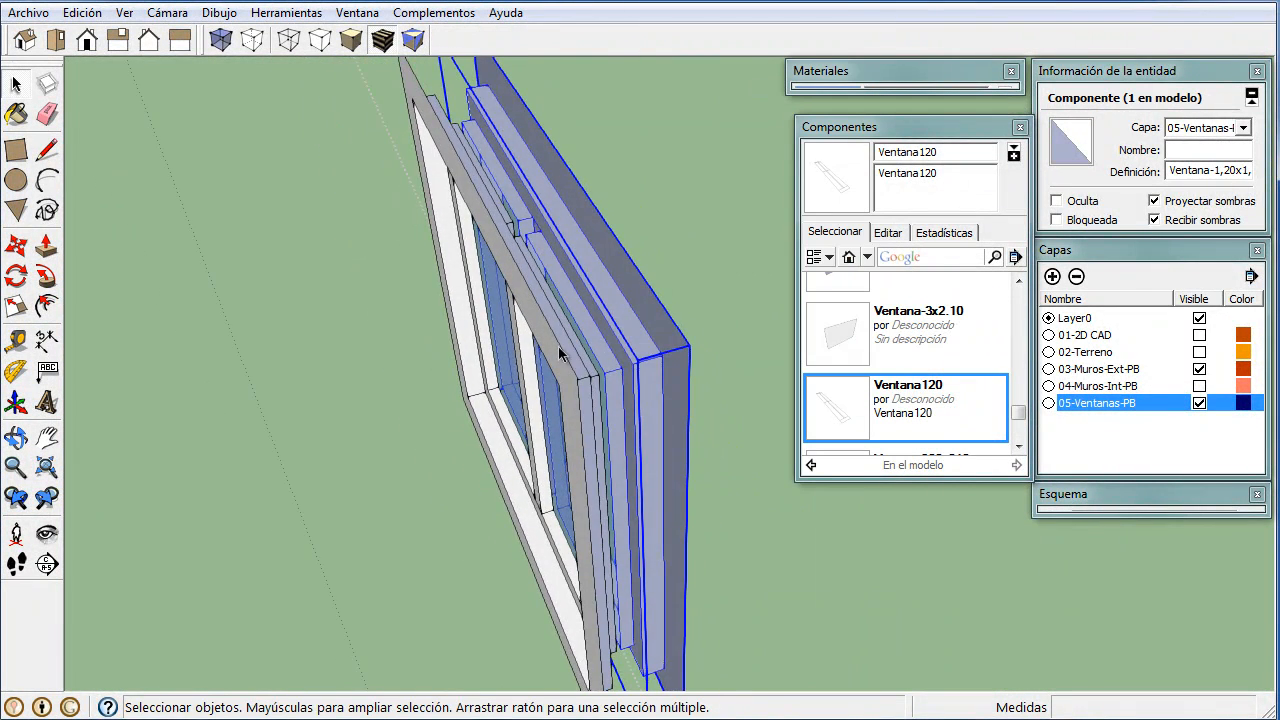
scroll(636, 342, "down", 3)
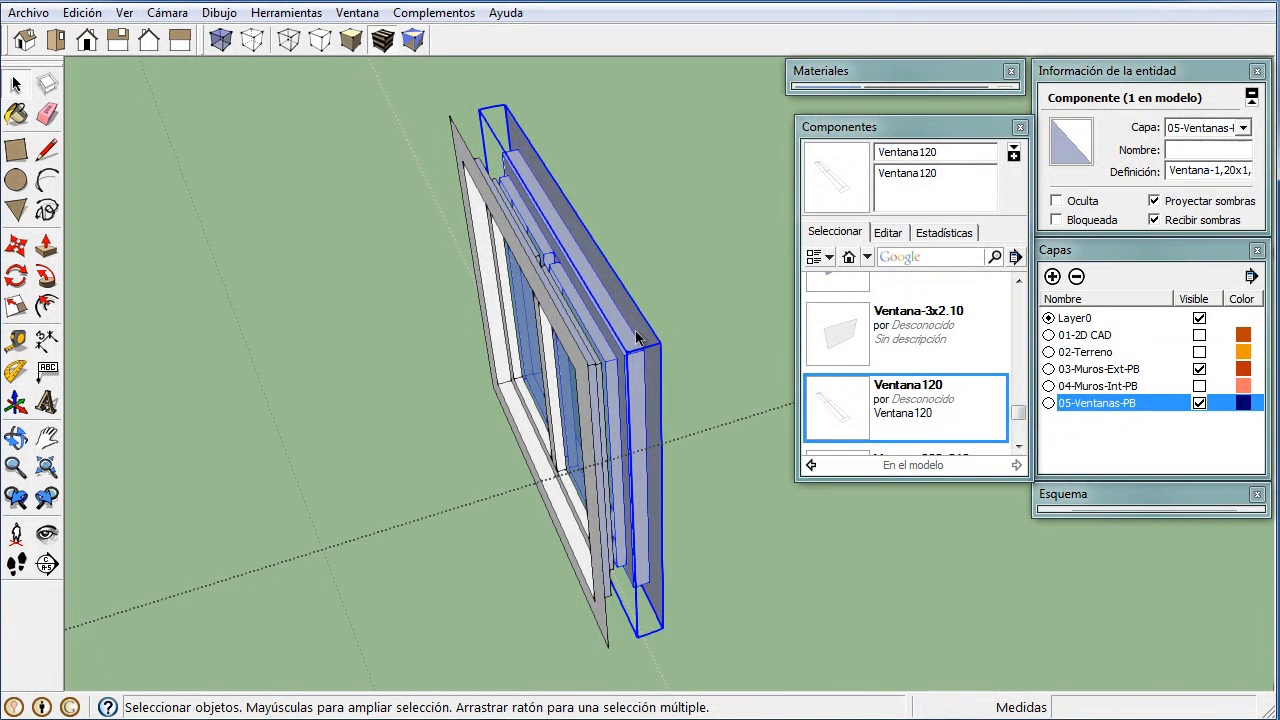
middle_click_drag(636, 338, 625, 345)
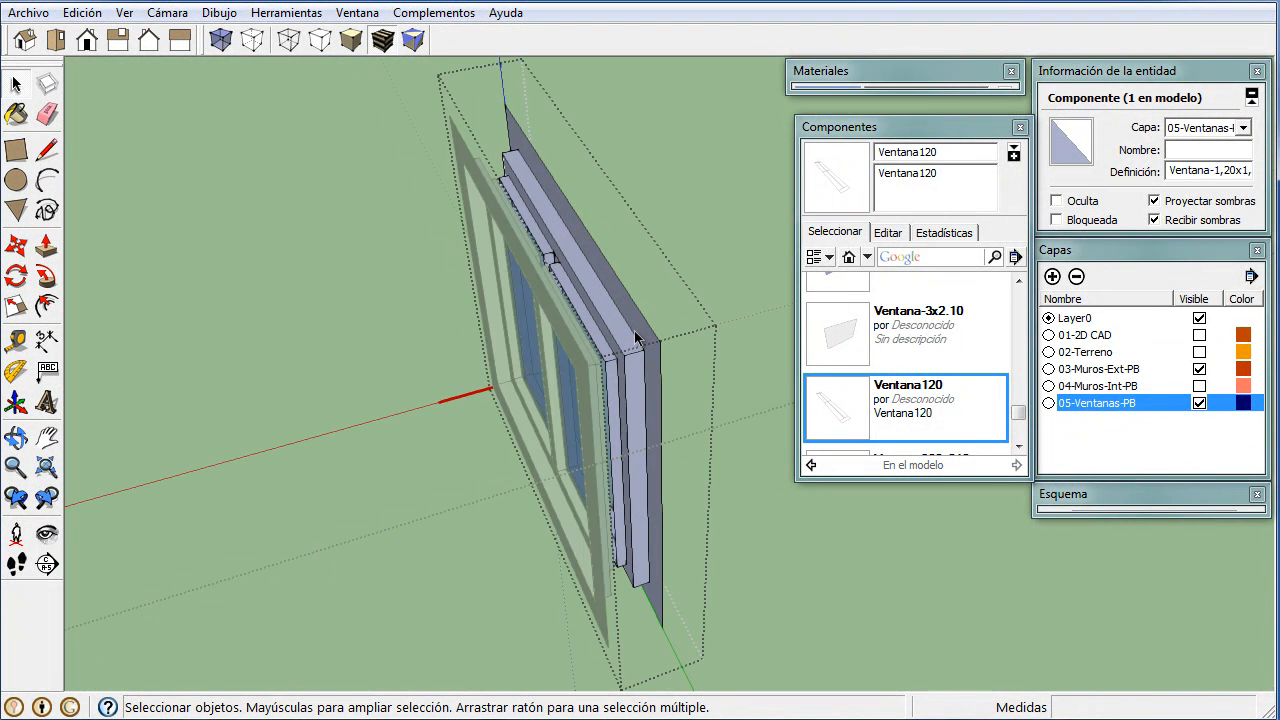
double_click(620, 342)
middle_click_drag(420, 97, 463, 191)
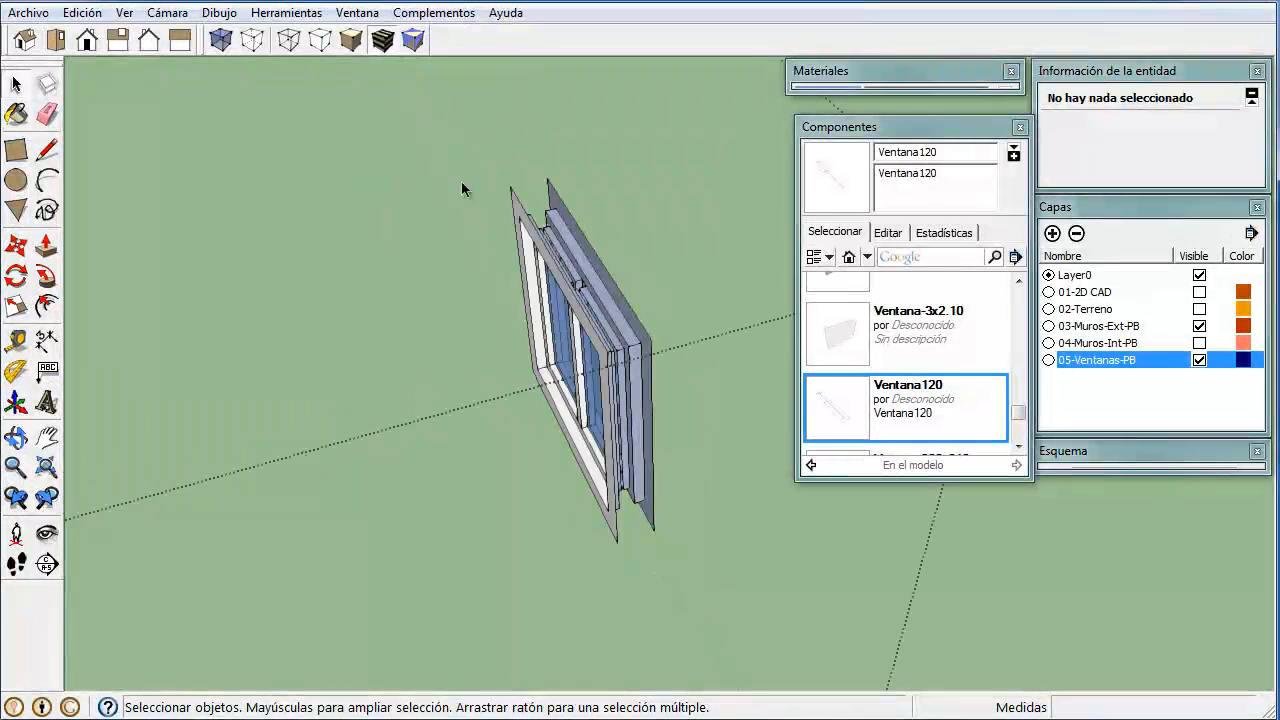
- Explode the unique rotated window copy into loose geometry and clear the selection
scroll(634, 332, "up", 3)
left_click(625, 339)
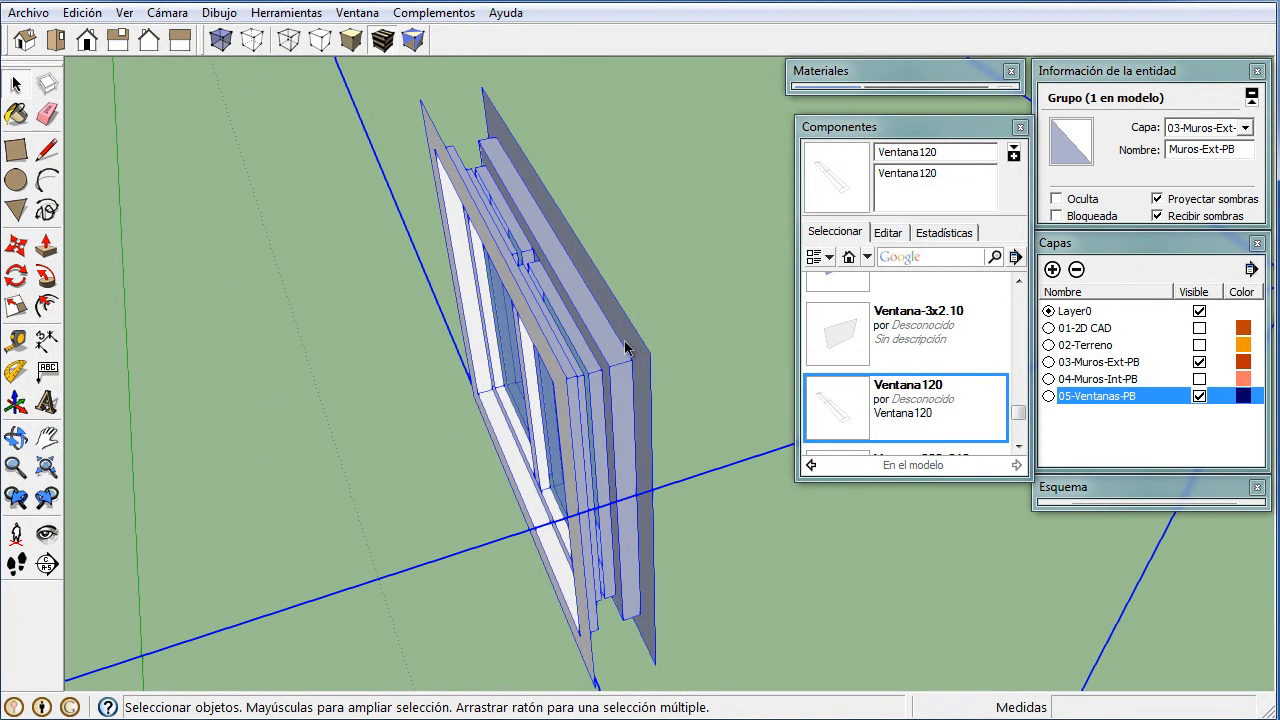
left_click(622, 349)
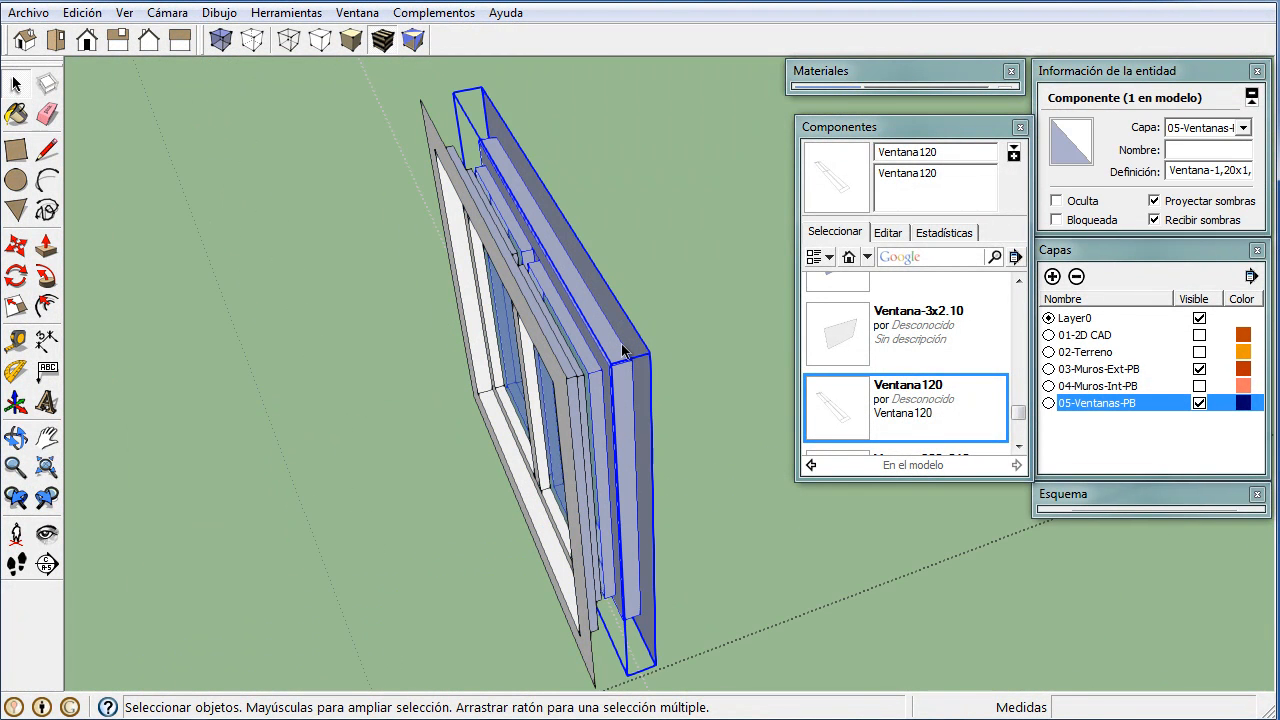
right_click(622, 349)
left_click(690, 110)
middle_click_drag(679, 293, 613, 339)
left_click(700, 300)
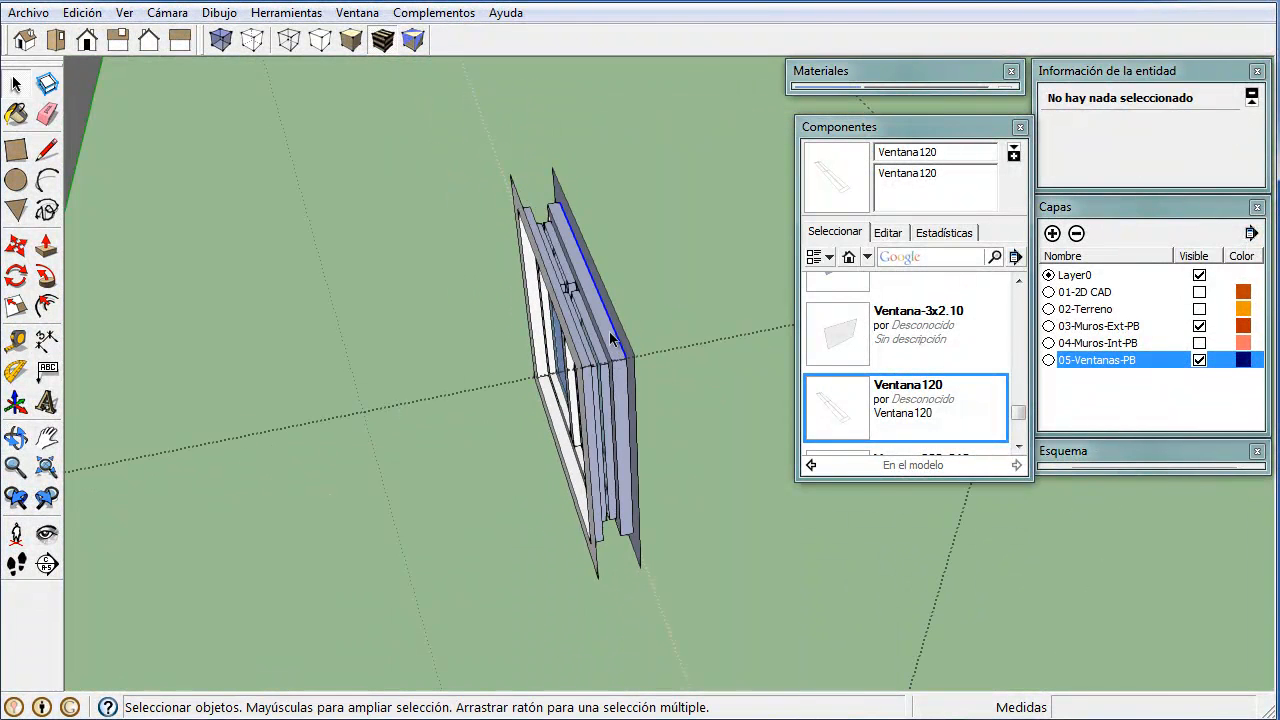
- Cut the exploded window geometry, paste it in place inside the adjacent original window component, and close the component
triple_click(613, 339)
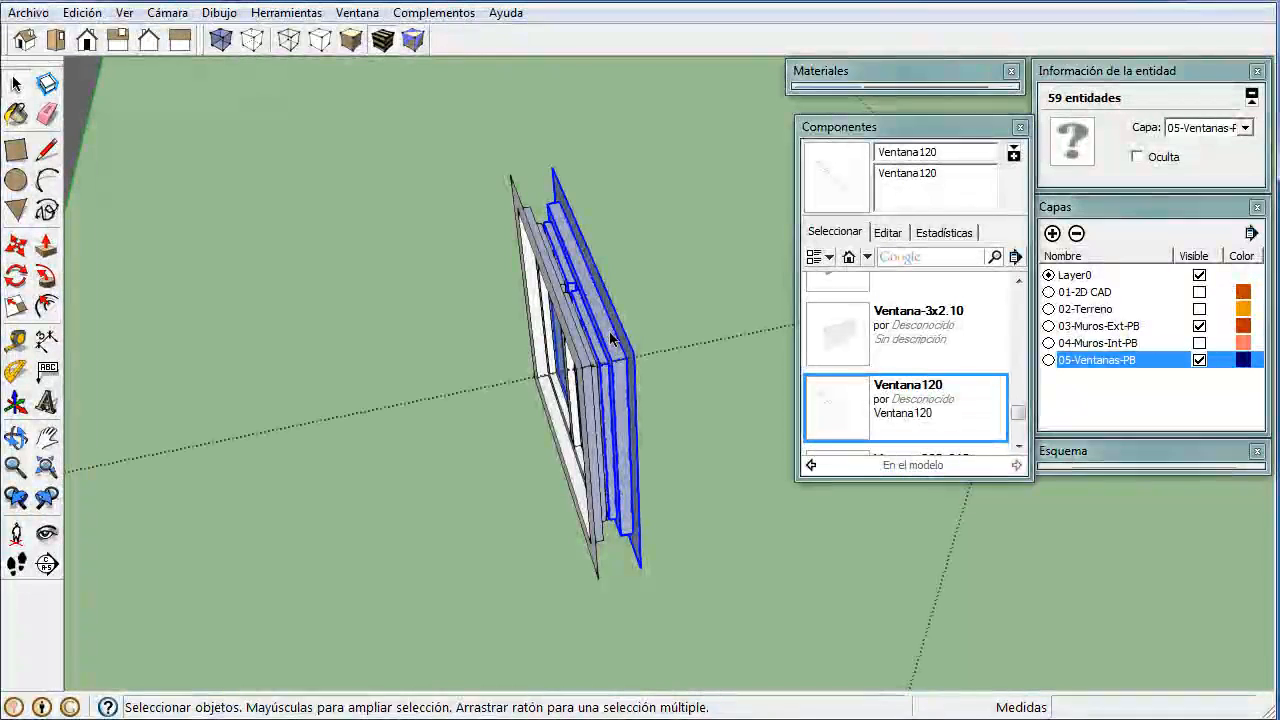
key("Delete")
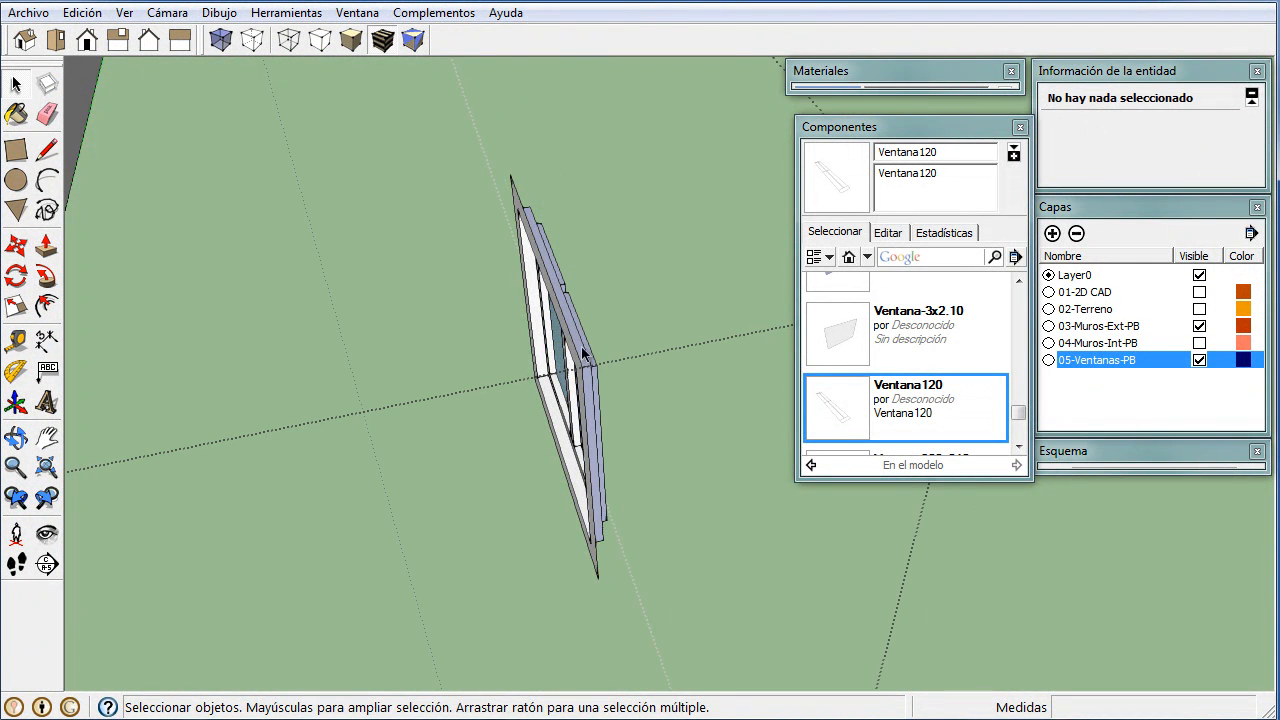
middle_click_drag(610, 333, 595, 344)
double_click(560, 341)
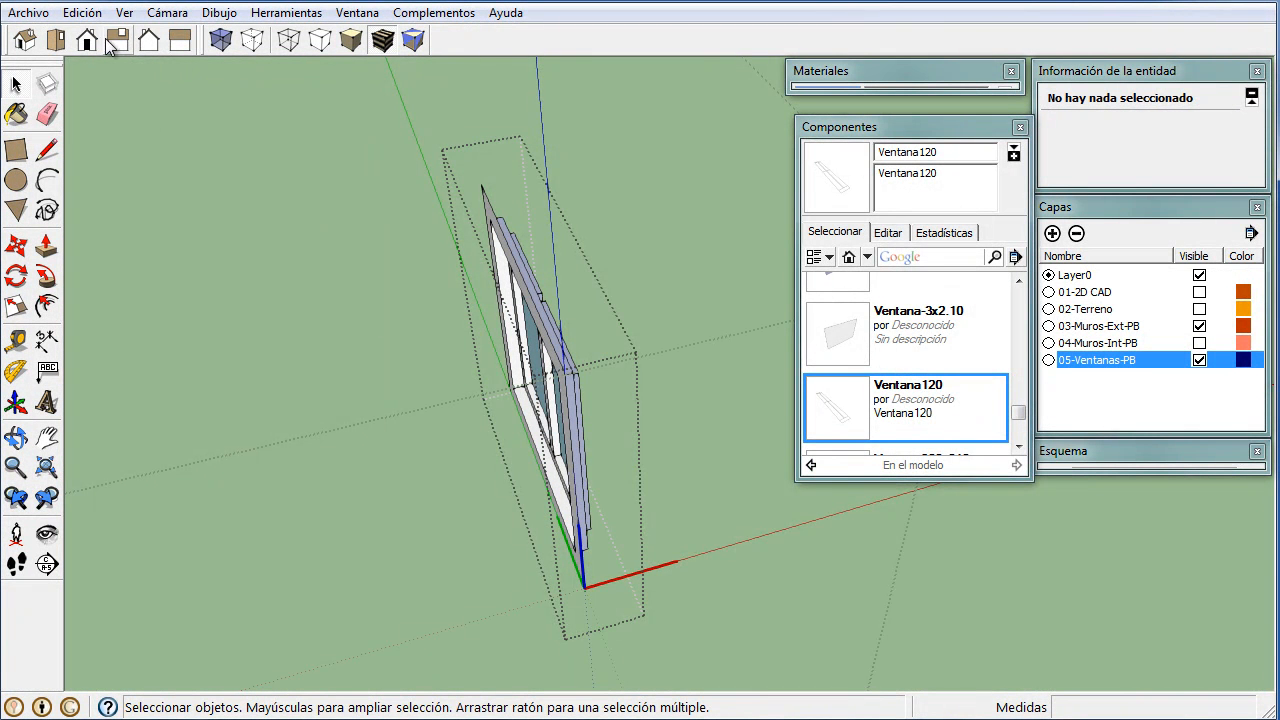
left_click(82, 12)
left_click(134, 155)
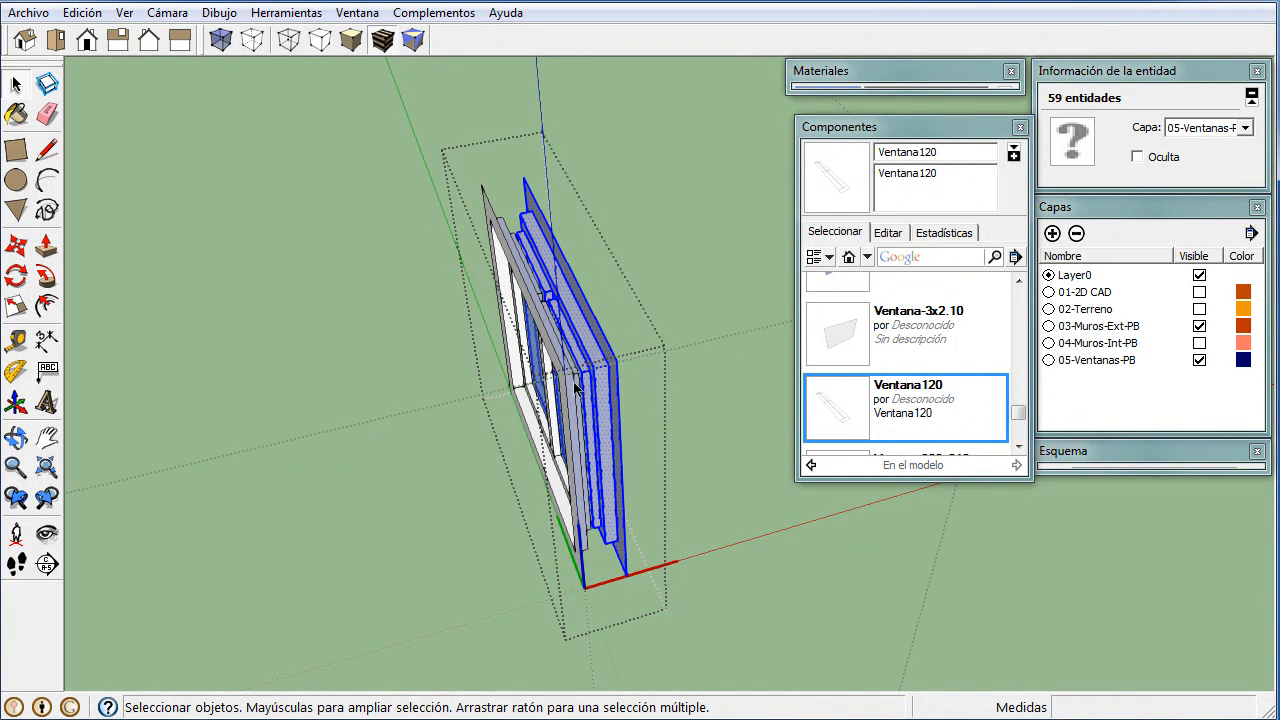
left_click(794, 582)
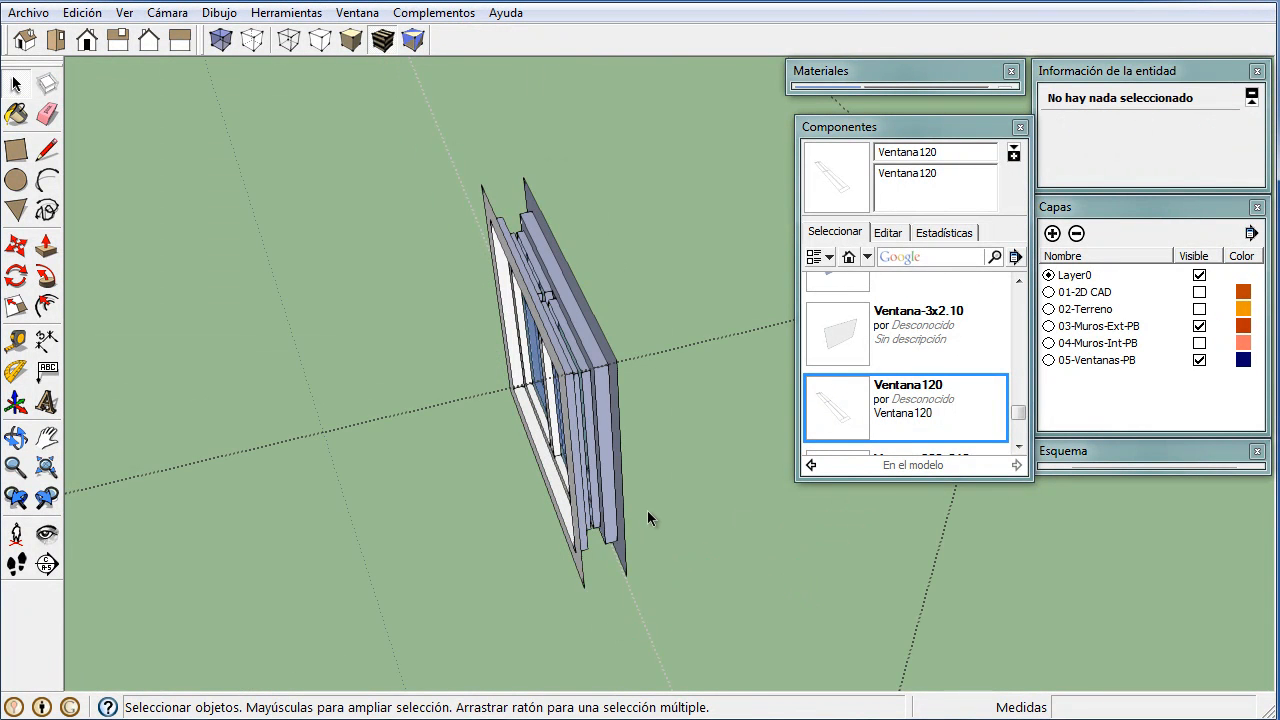
- Delete the double-sided window standing outside the house walls
scroll(649, 512, "down", 6)
middle_click_drag(388, 588, 627, 575)
scroll(630, 571, "down", 4)
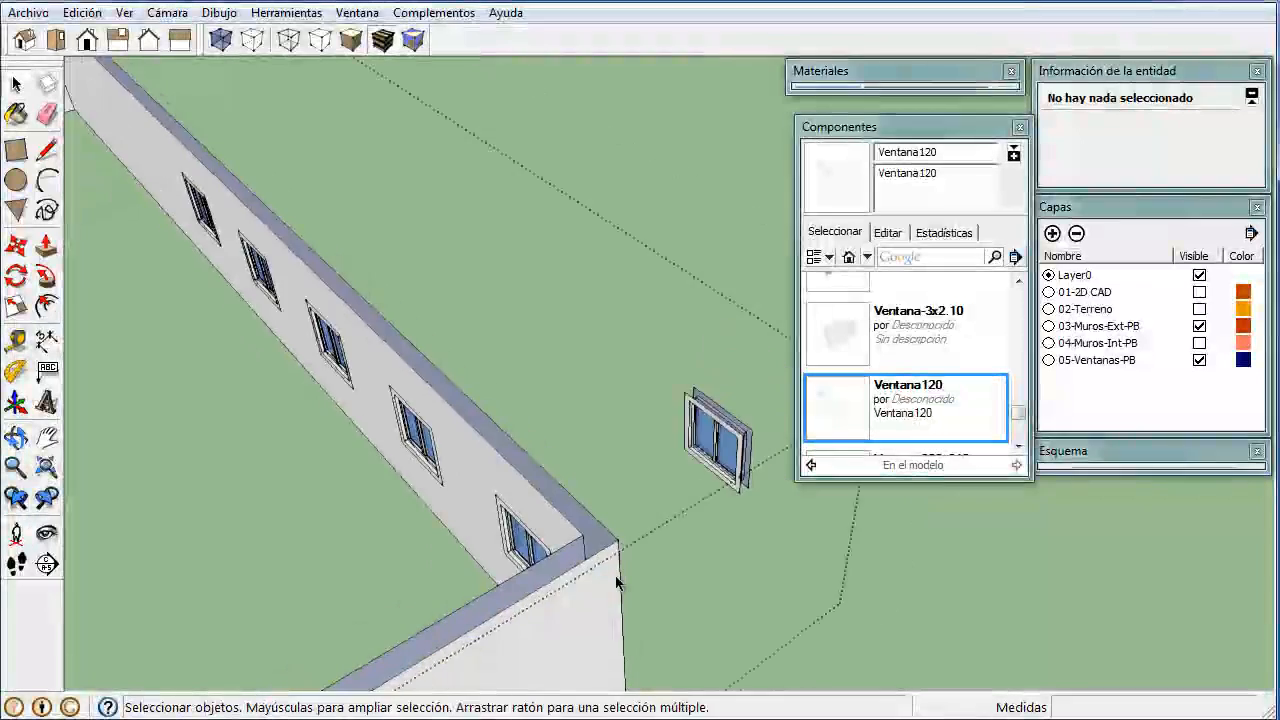
key("Delete")
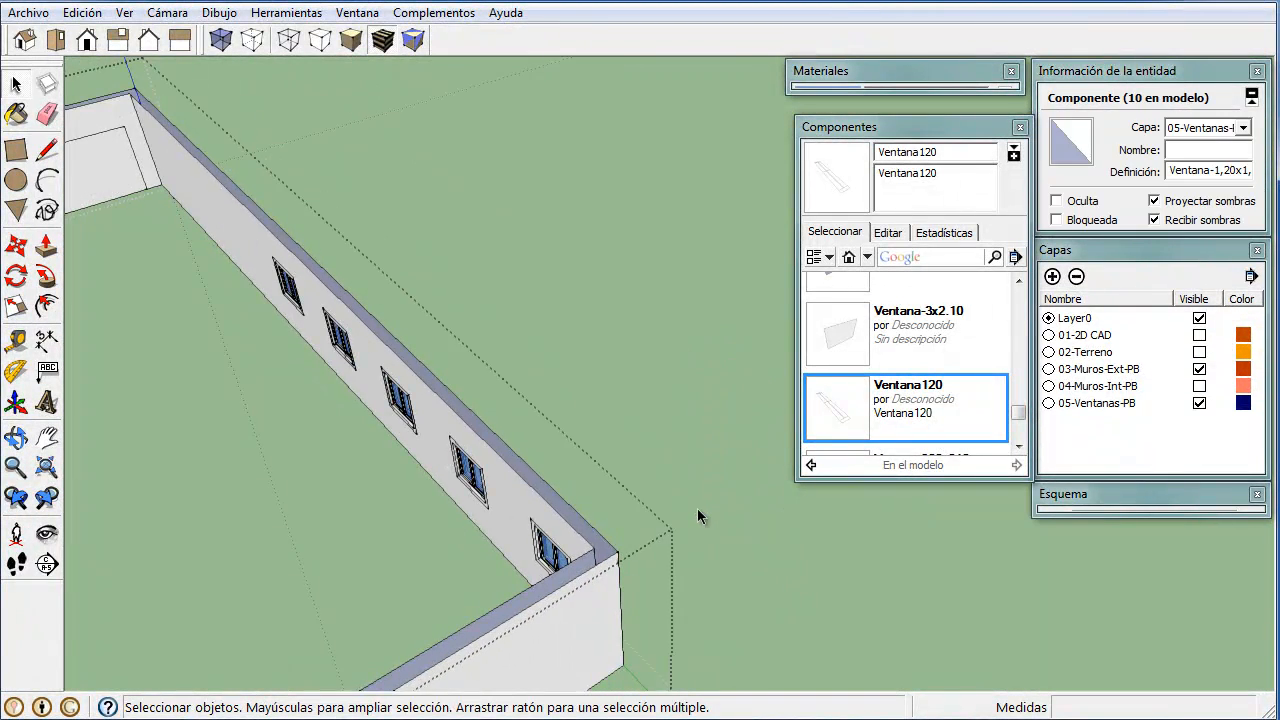
- Examine how the double-sided 1,20x1,10 windows sit in the long wall from the outside
scroll(702, 517, "down", 1)
middle_click_drag(434, 613, 697, 549)
scroll(680, 463, "up", 3)
scroll(615, 455, "up", 5)
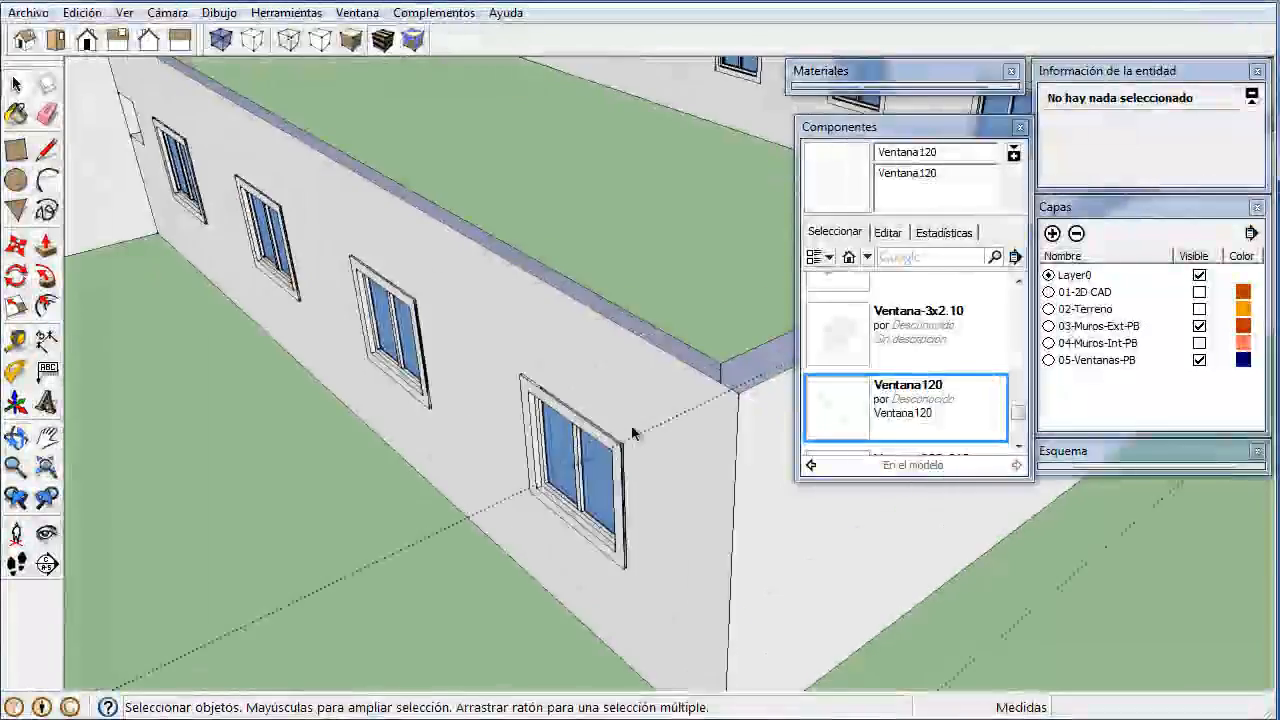
middle_click_drag(615, 455, 616, 642)
scroll(595, 540, "up", 3)
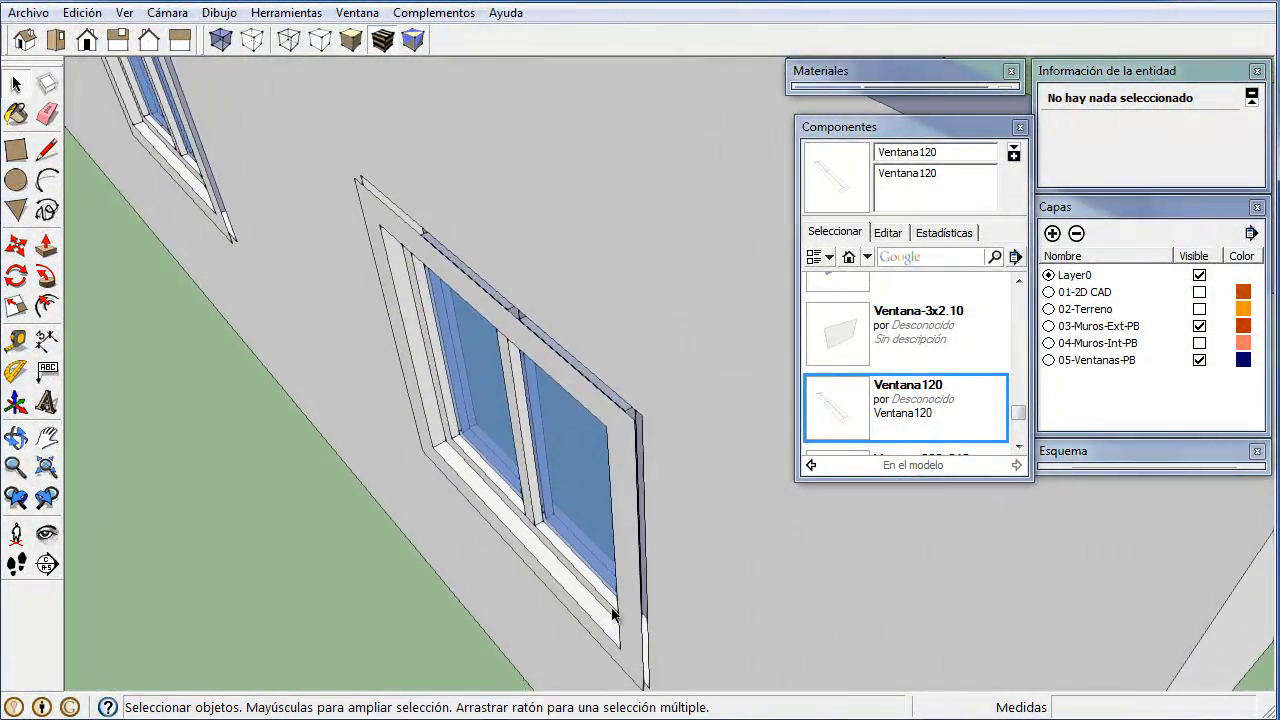
scroll(626, 567, "down", 3)
mouse_move(630, 568)
middle_mouse_down()
mouse_move(457, 611)
mouse_move(347, 621)
mouse_move(626, 591)
middle_mouse_up()
- Scale the 1,20x1,10 window nearest the corner in depth until its outer frame sits flush with the outer wall face
scroll(651, 503, "up", 3)
middle_click_drag(651, 503, 627, 520)
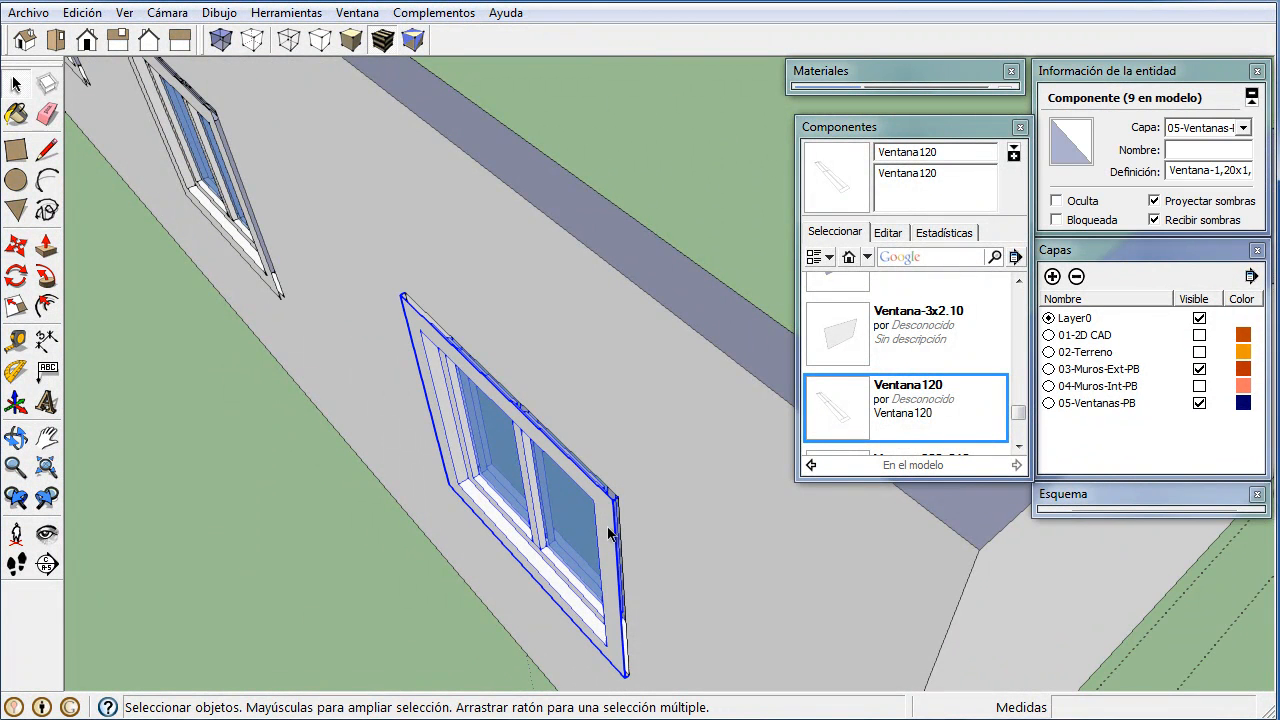
key("s")
left_click_drag(514, 493, 598, 421)
- Scale the second 1,20x1,10 window from the corner in depth so its outer frame meets the outer wall face
scroll(602, 535, "down", 3)
middle_click_drag(488, 480, 685, 595, "shift")
scroll(515, 372, "up", 2)
key("space")
left_click(492, 401)
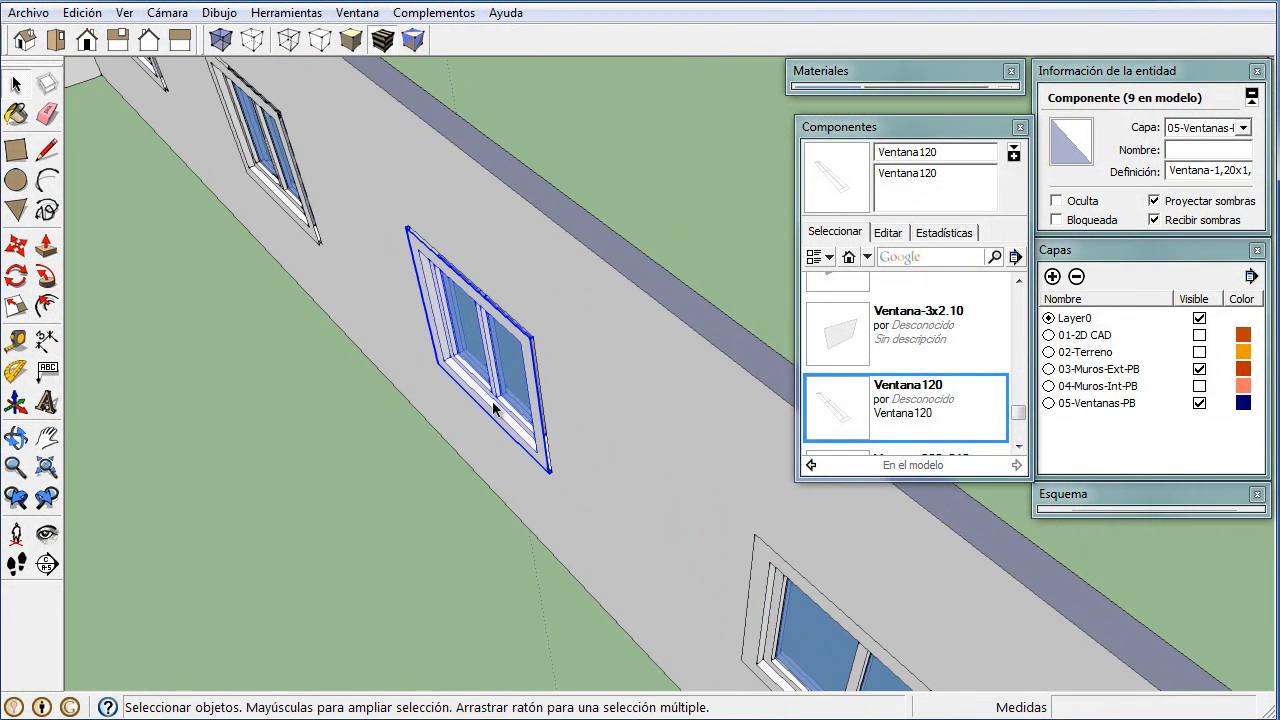
key("s")
left_click_drag(477, 353, 523, 283)
- Scale the third 1,20x1,10 window from the corner in depth so its outer frame meets the outer wall face
scroll(518, 388, "down", 2)
middle_click_drag(420, 360, 530, 489, "shift")
scroll(455, 355, "up", 3)
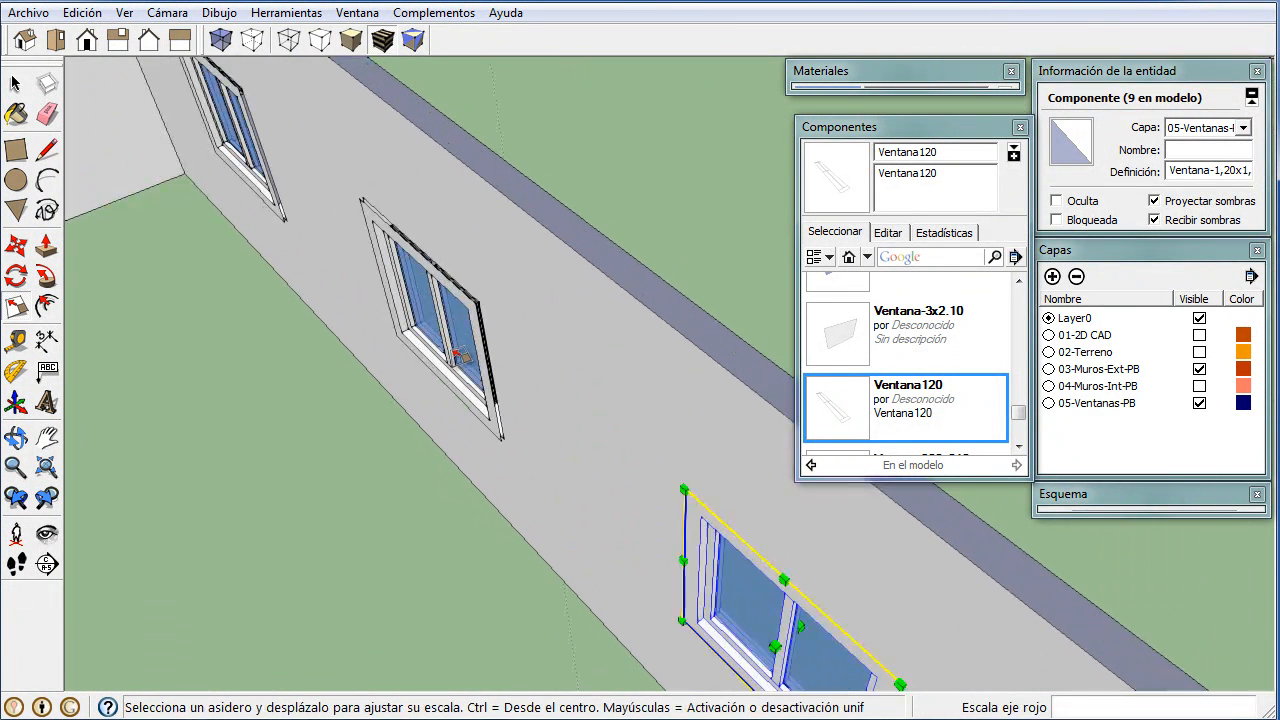
key("space")
left_click(448, 350)
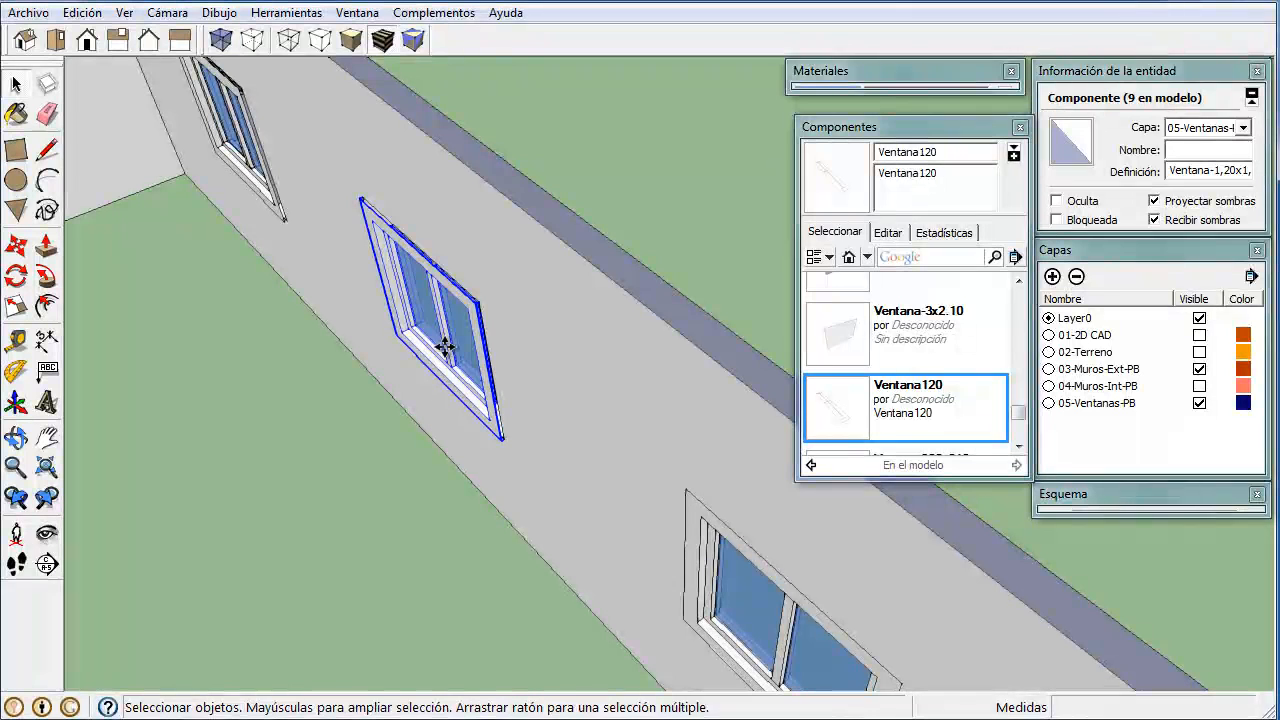
key("m")
key("s")
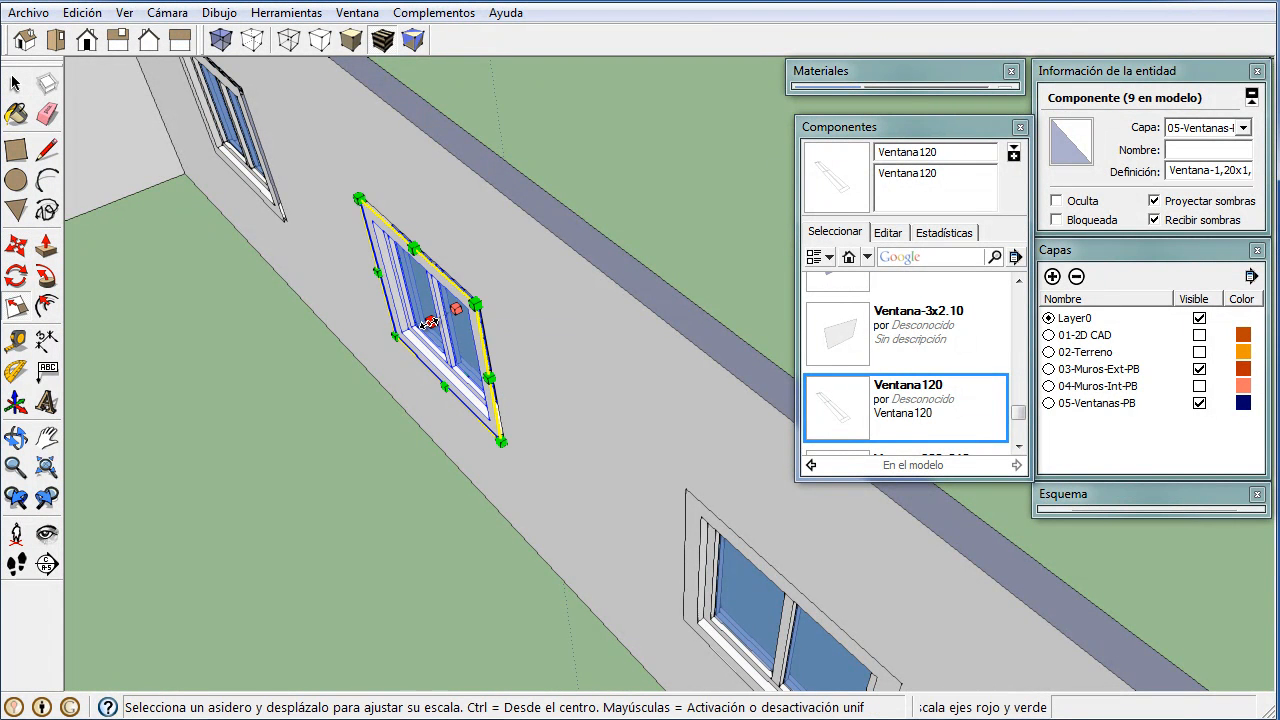
left_click_drag(424, 325, 472, 263)
scroll(446, 386, "down", 2)
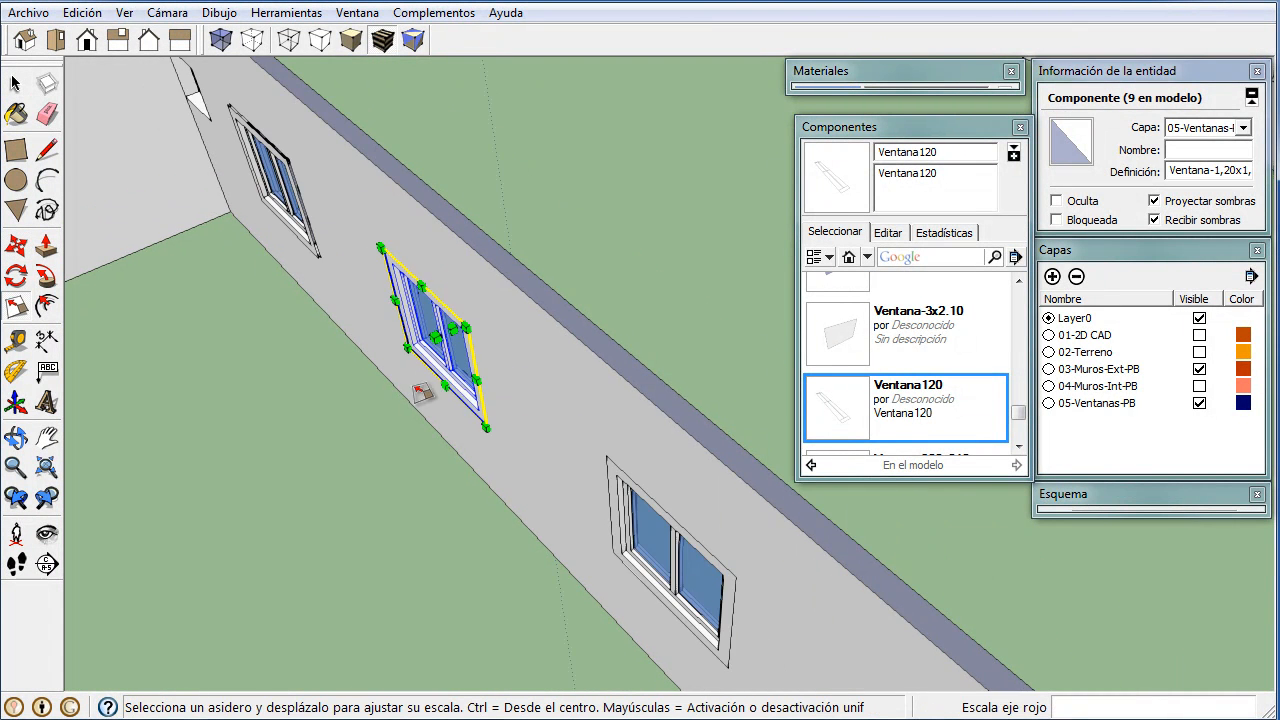
- Scale the fourth 1,20x1,10 window in the row in depth so its outer frame meets the outer wall face
middle_click_drag(283, 231, 428, 394, "shift")
scroll(418, 376, "up", 3)
key("space")
left_click(398, 340)
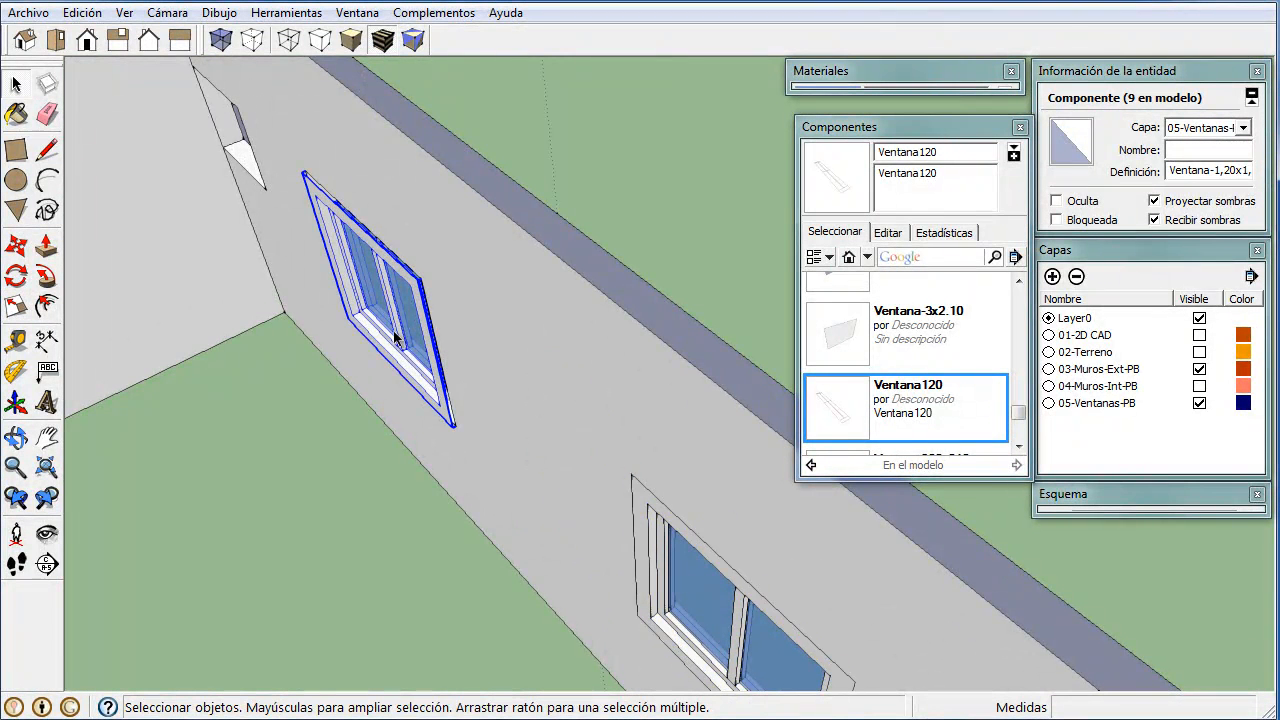
key("s")
left_click_drag(378, 305, 436, 246)
scroll(427, 398, "down", 3)
middle_click_drag(445, 475, 520, 549)
key("space")
left_click(408, 614)
- Open the large 3x2.10 window component beside the inner wall corner for editing
scroll(415, 530, "down", 3)
scroll(520, 549, "down", 2)
middle_click_drag(423, 462, 809, 672, "shift")
middle_click_drag(555, 575, 394, 520)
scroll(376, 404, "up", 4)
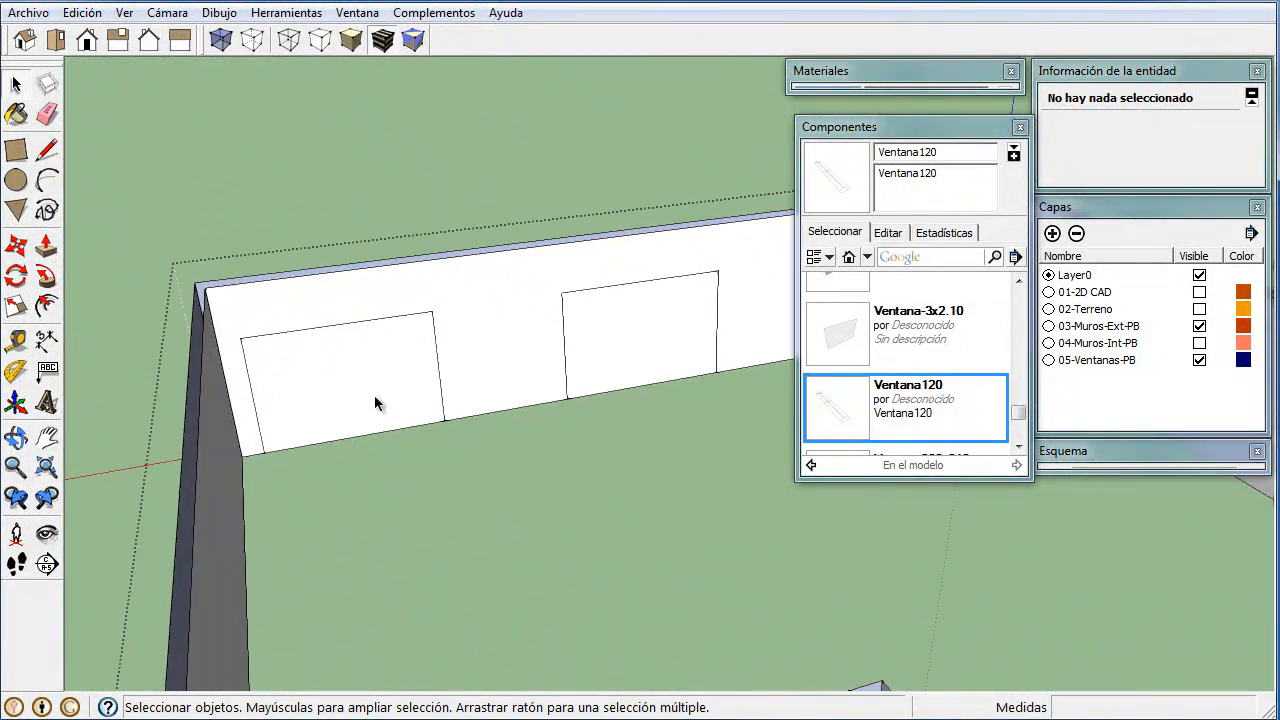
middle_click_drag(375, 403, 398, 422)
scroll(417, 434, "up", 3)
left_click(412, 414)
double_click(409, 405)
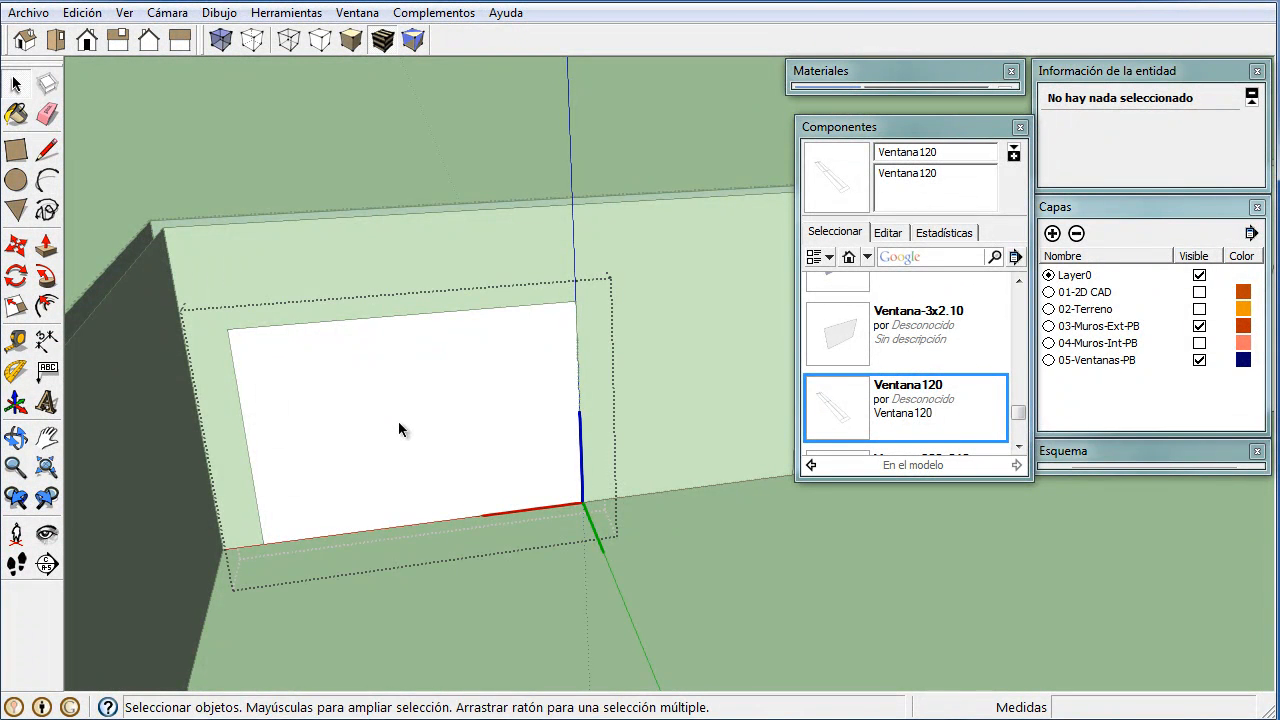
- Offset the 3x2.10 window's outline inward to form an outer frame and push the inner face in 0,05 m
key("f")
left_click(388, 316)
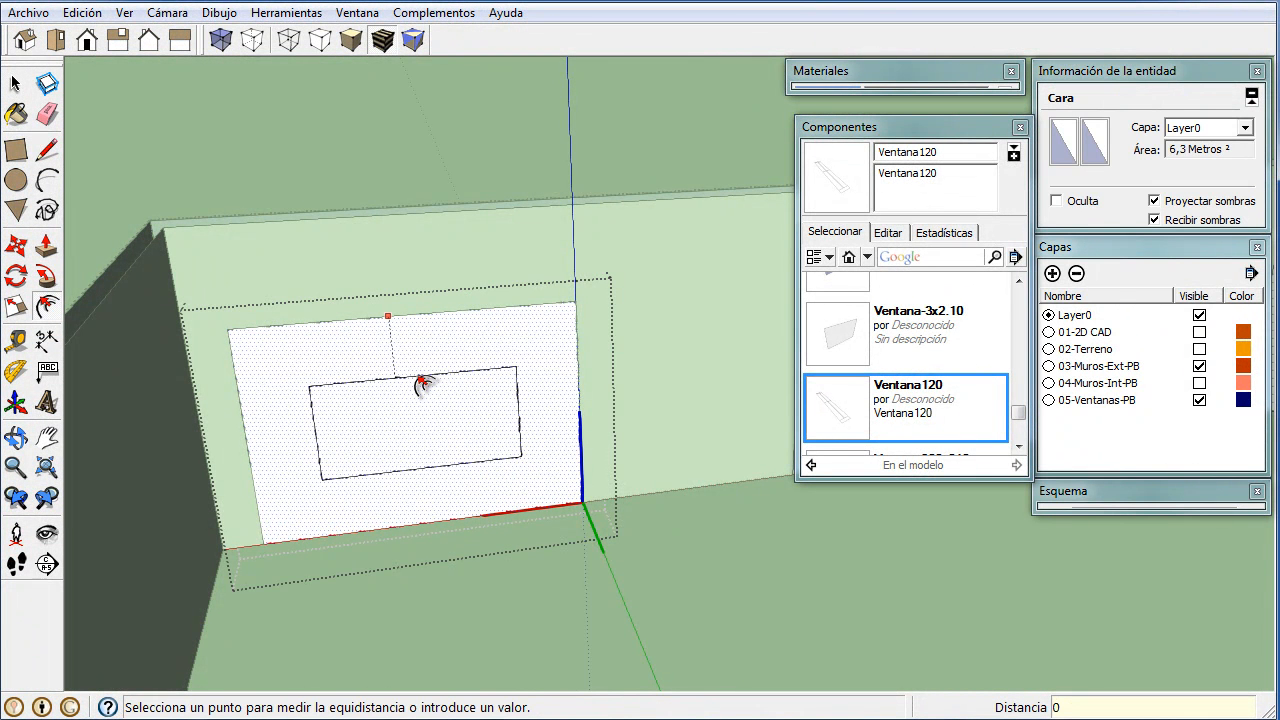
key("Return")
middle_click_drag(420, 406, 456, 476)
scroll(456, 476, "up", 2)
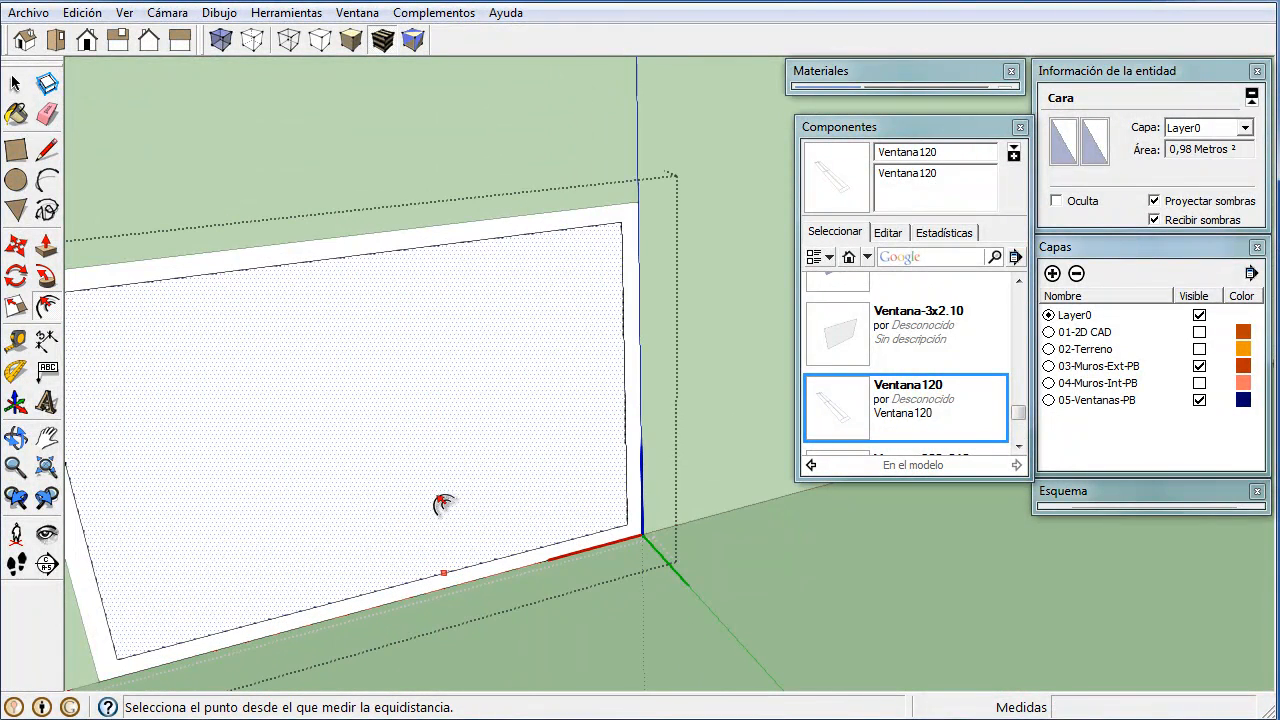
key("p")
left_click(434, 515)
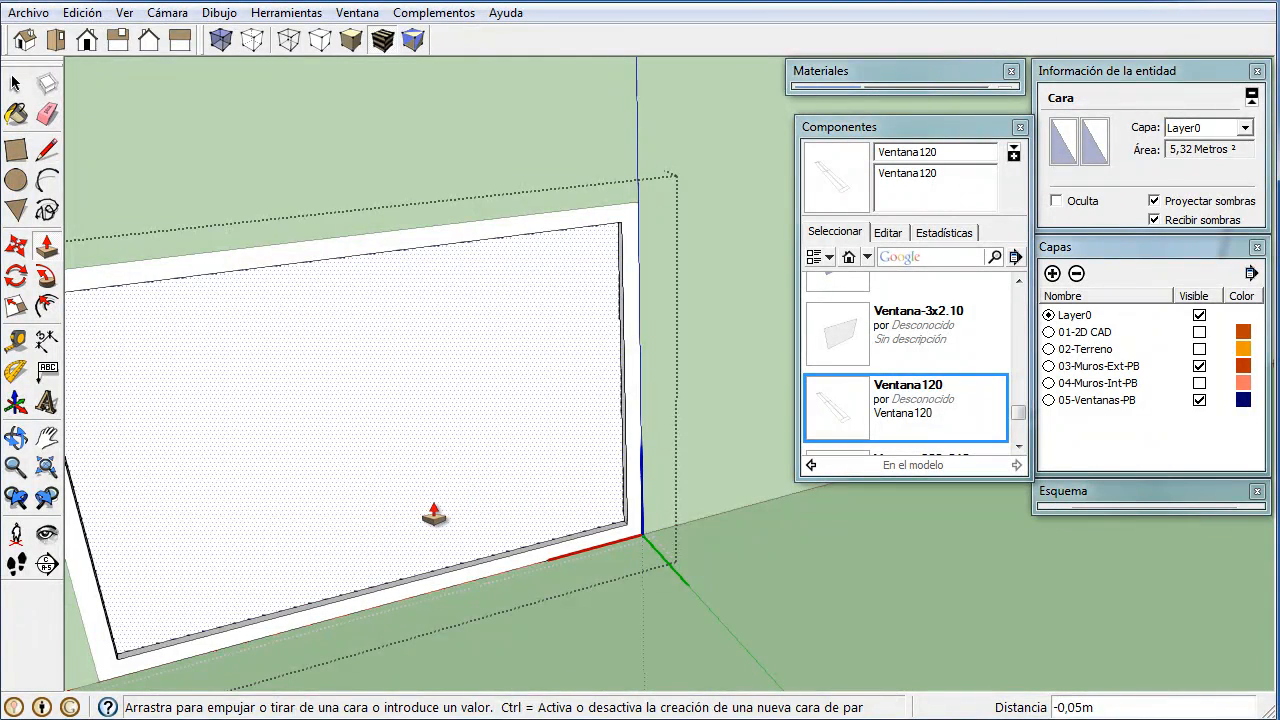
left_click(434, 515)
- Offset the recessed face's outline inward by 0,05 m to form a second frame
middle_click_drag(437, 520, 391, 489)
key("f")
left_click(408, 464)
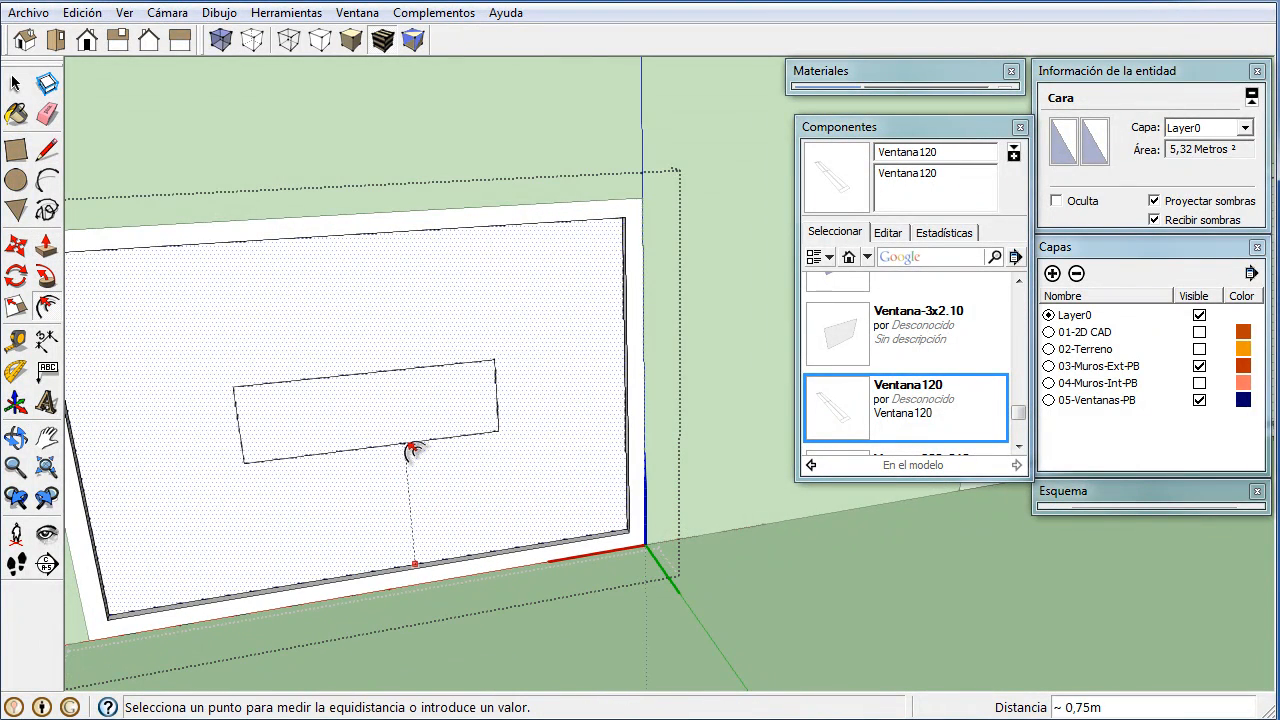
type("0,05")
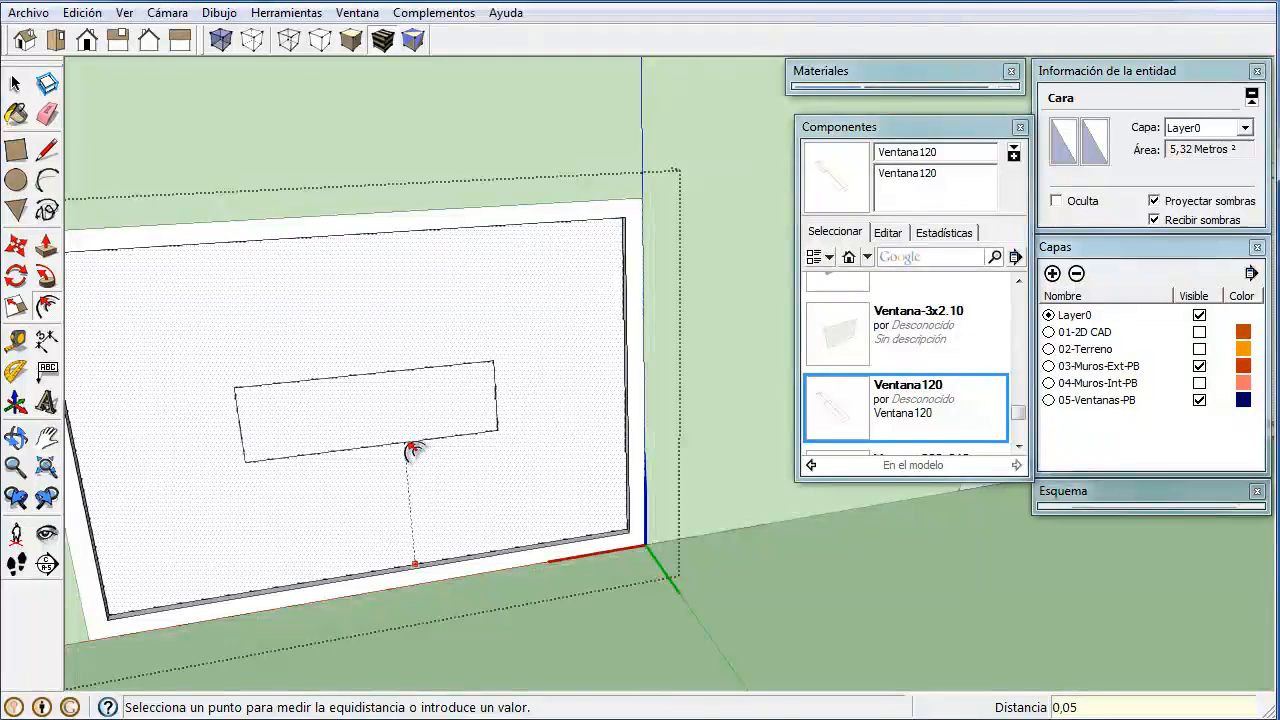
key("Return")
middle_click_drag(409, 449, 168, 522)
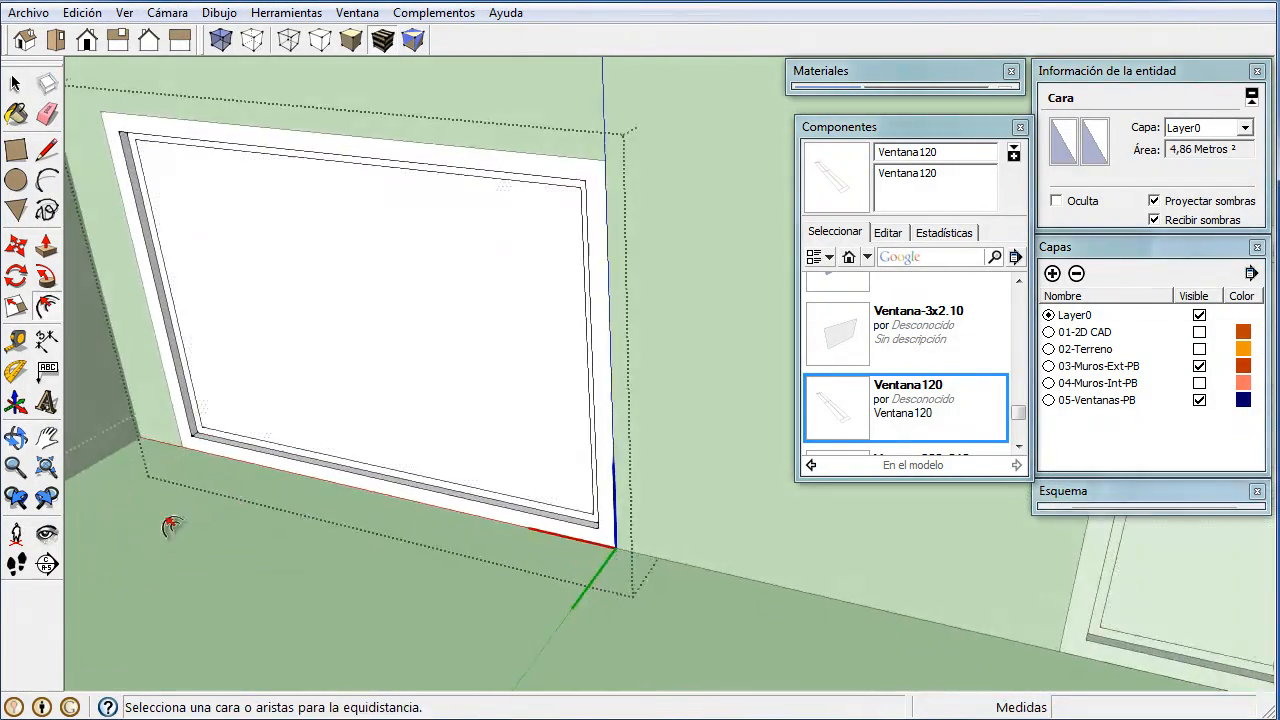
- Divide the bottom edge of the innermost face into four equal segments
scroll(460, 478, "up", 3)
key("space")
scroll(452, 475, "down", 2)
scroll(434, 483, "up", 2)
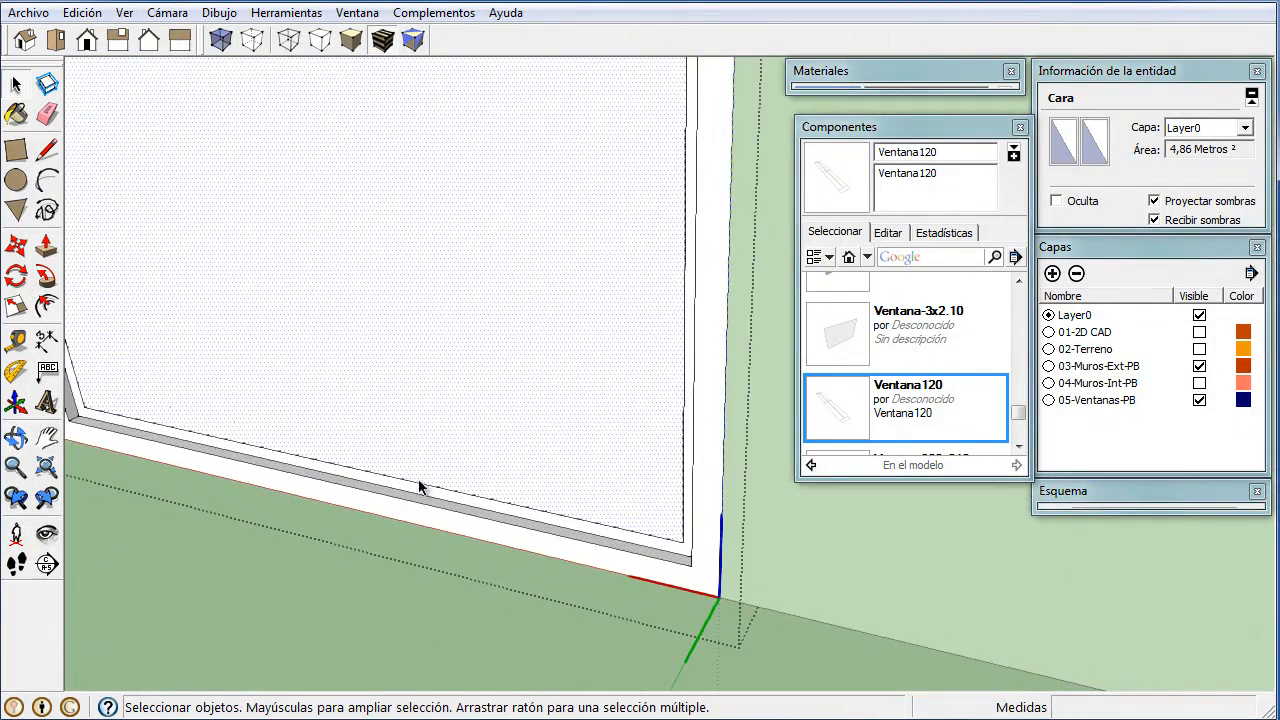
left_click(416, 487)
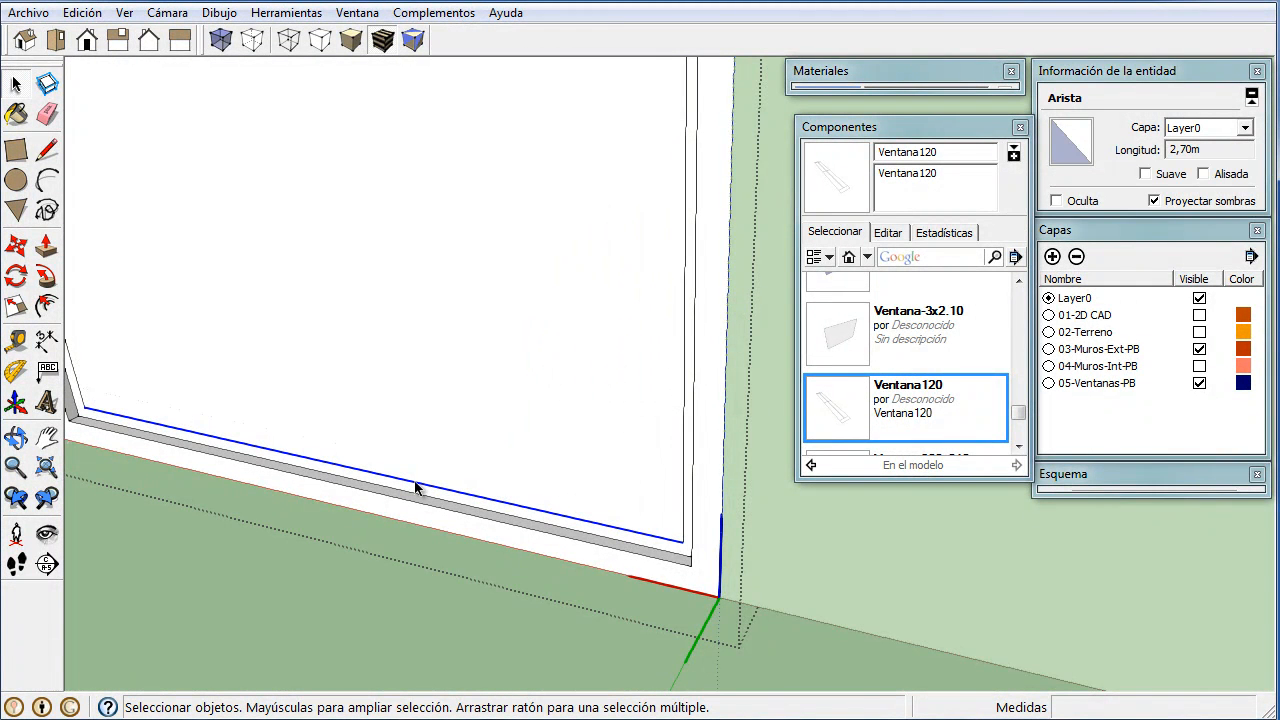
right_click(416, 487)
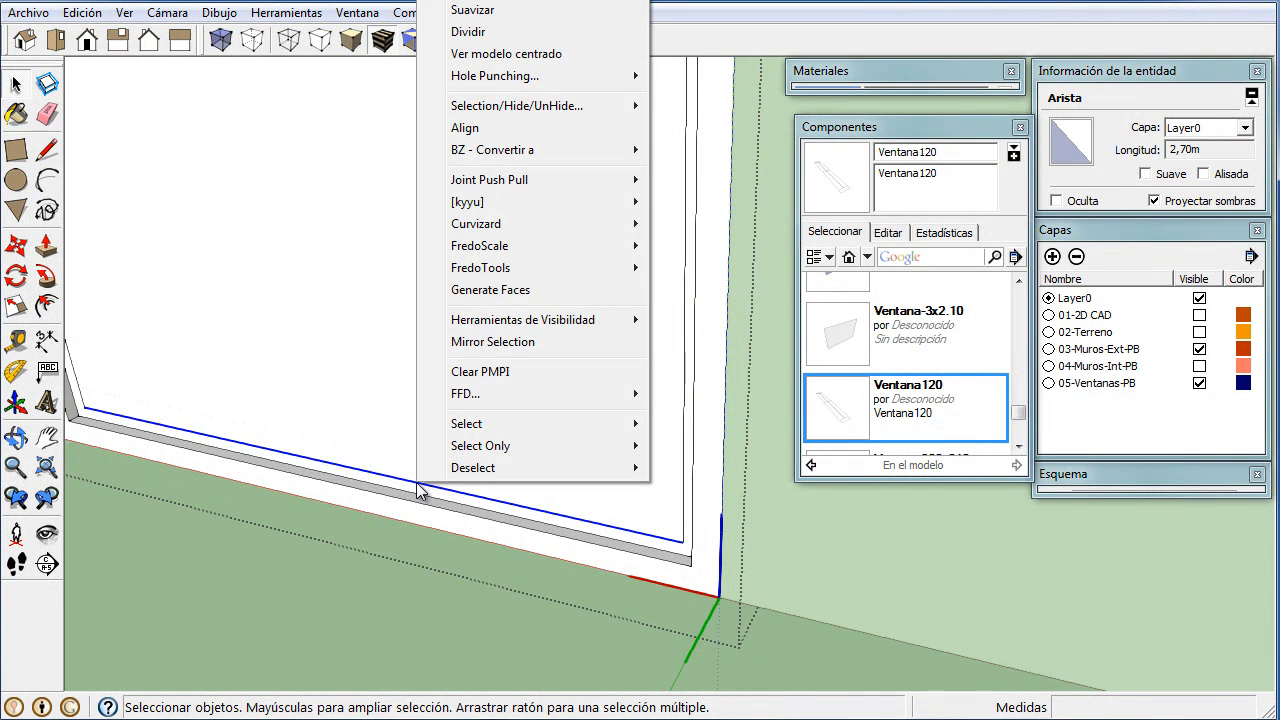
left_click(498, 32)
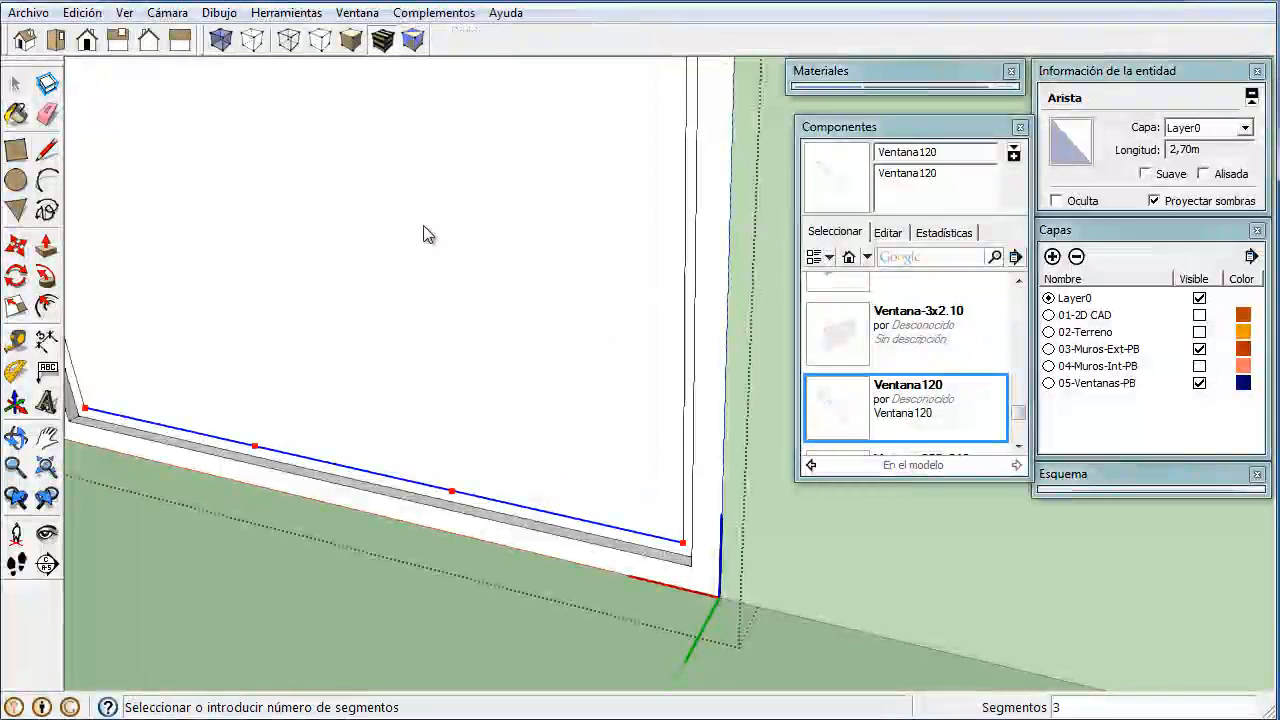
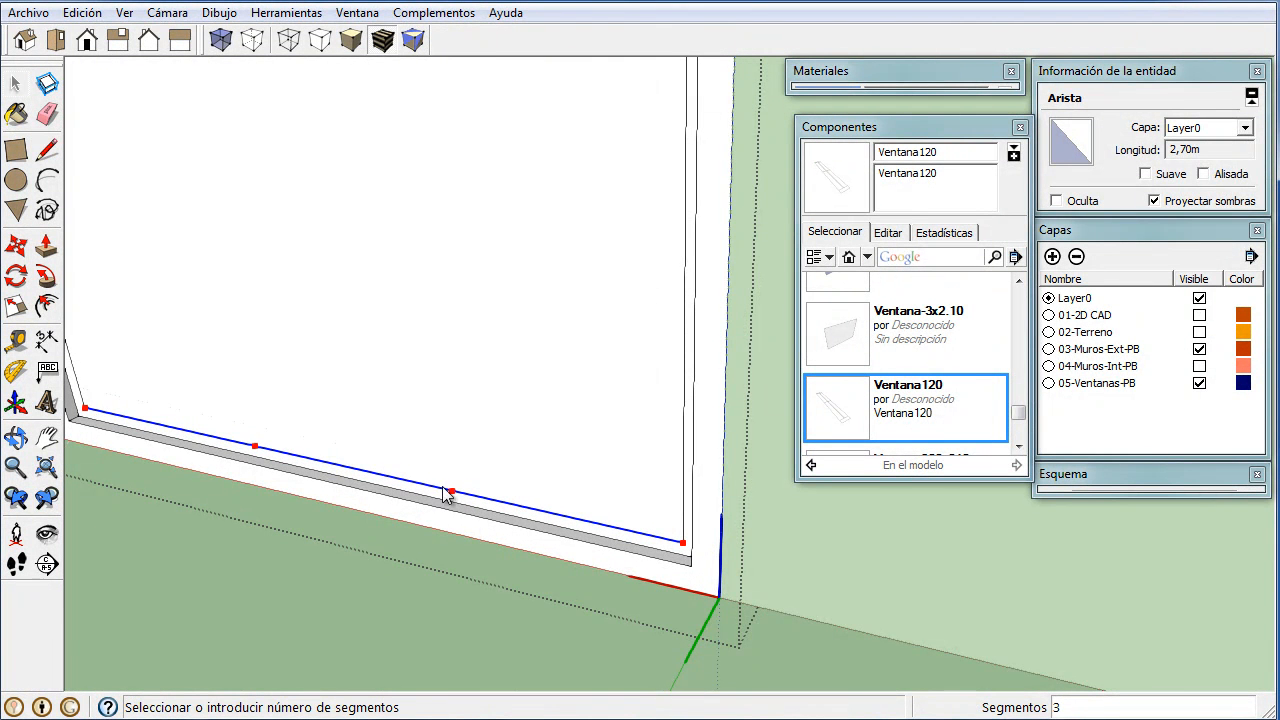
left_click(518, 508)
- Draw three vertical lines from the bottom edge's division points to the top edge, splitting the face into four panels
key("l")
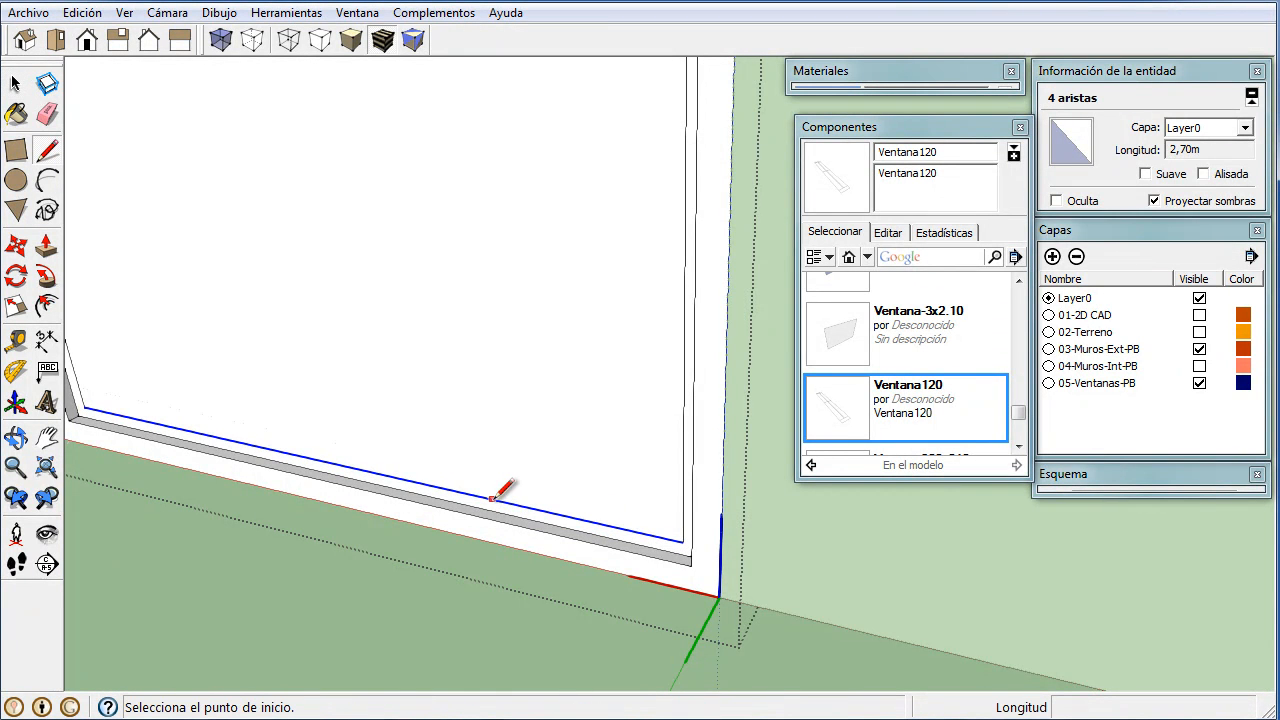
left_click(519, 503)
scroll(505, 420, "down", 2)
middle_click_drag(433, 362, 517, 250)
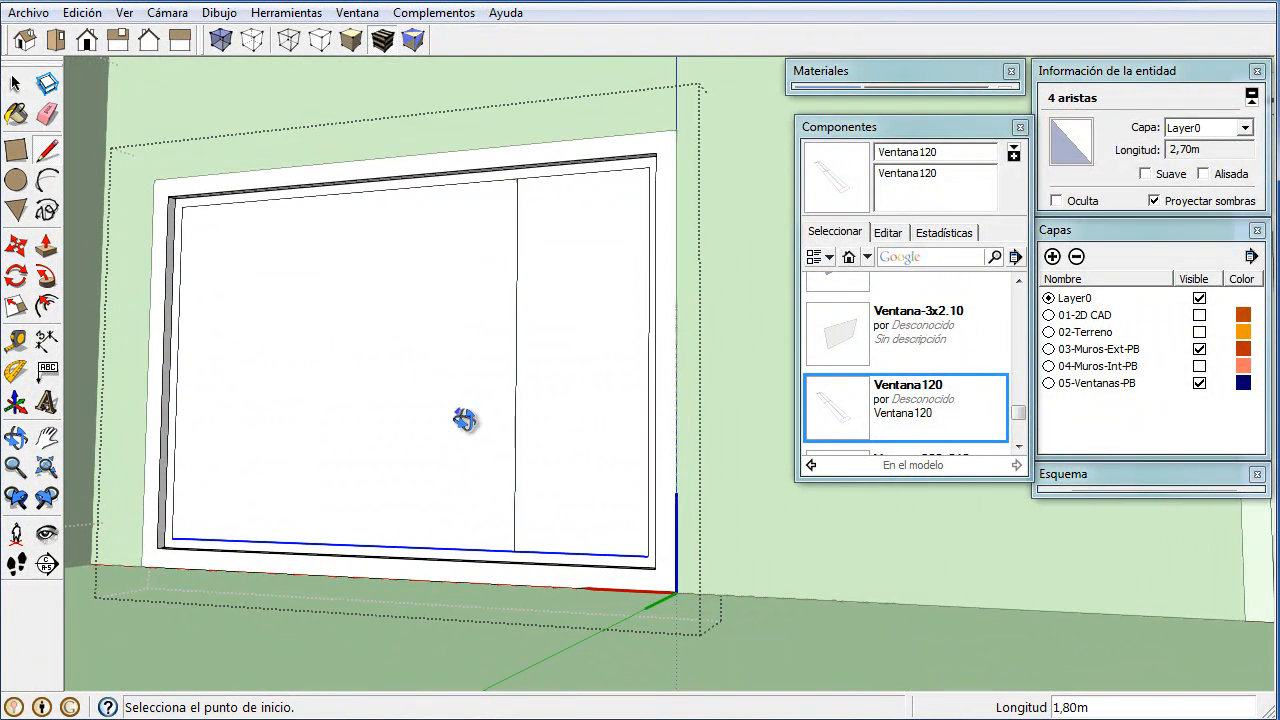
middle_click_drag(464, 420, 483, 517)
left_click(409, 577)
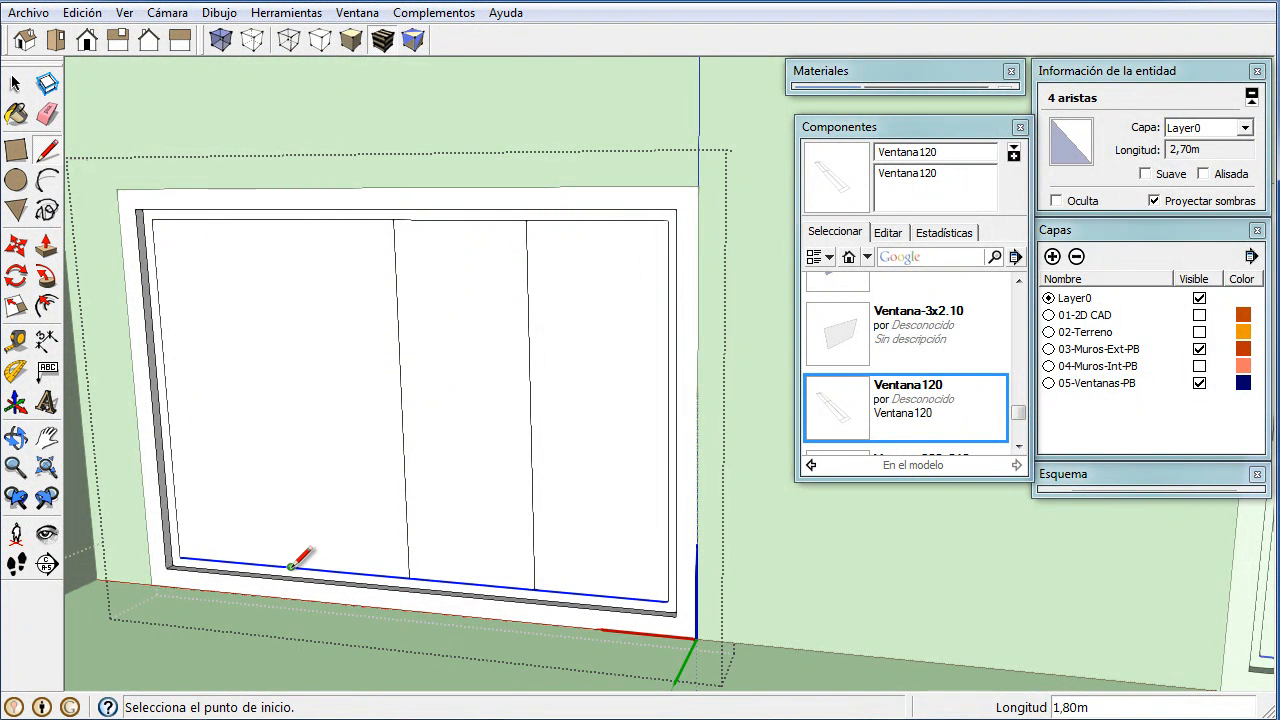
middle_click_drag(281, 230, 300, 531)
scroll(380, 587, "up", 3)
scroll(376, 590, "up", 2)
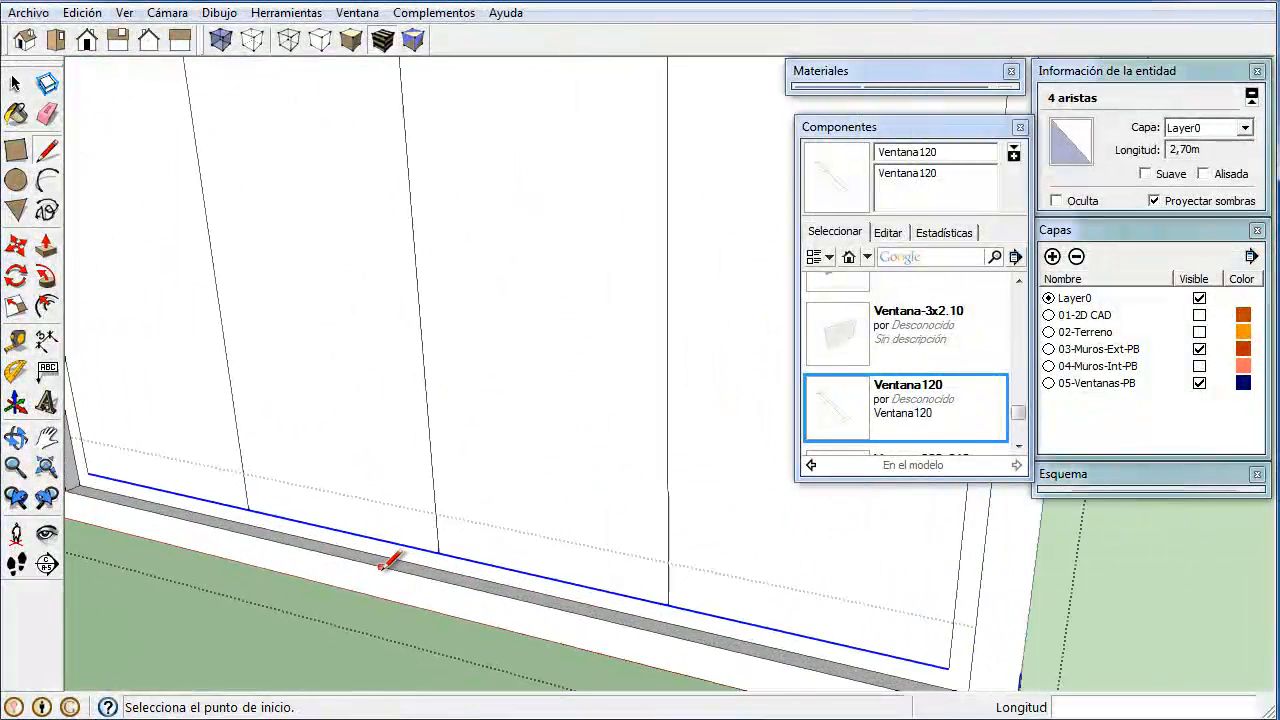
- Pull the inner frame ring around the four panels outward by 0,02 m
key("p")
scroll(466, 574, "up", 1)
left_click(464, 580)
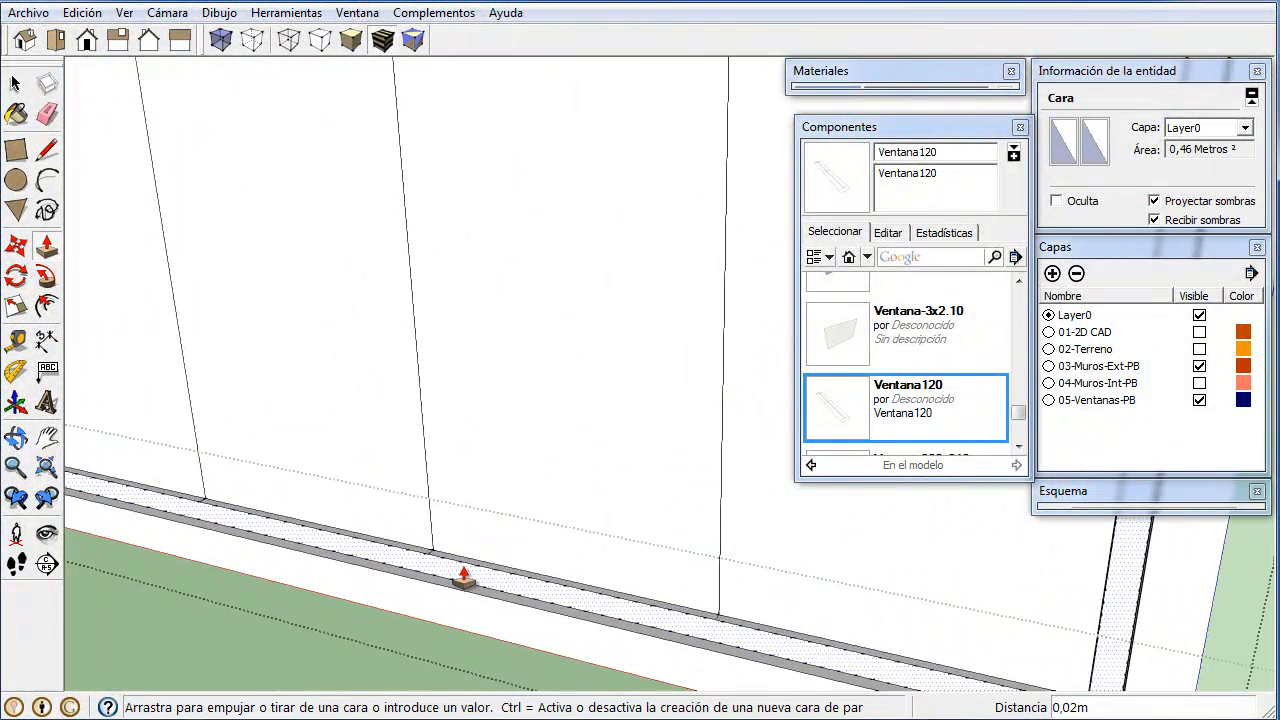
left_click(464, 578)
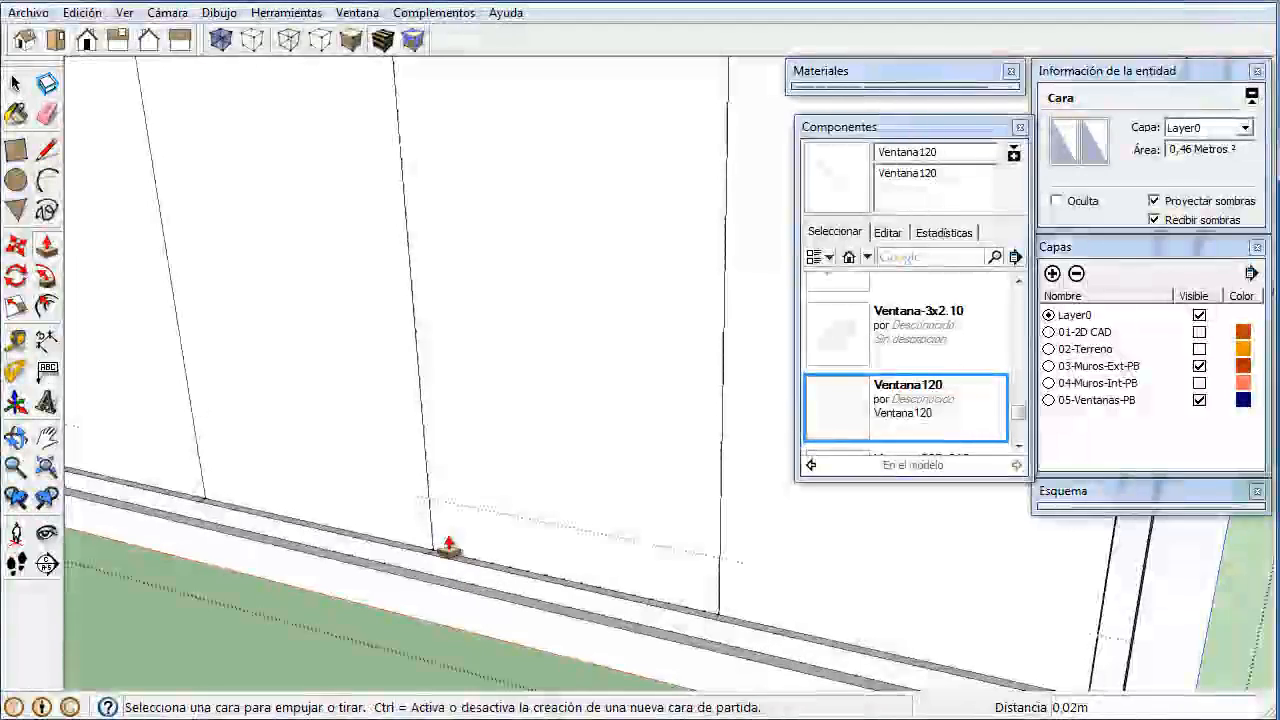
scroll(443, 540, "down", 5)
middle_click_drag(443, 537, 476, 448)
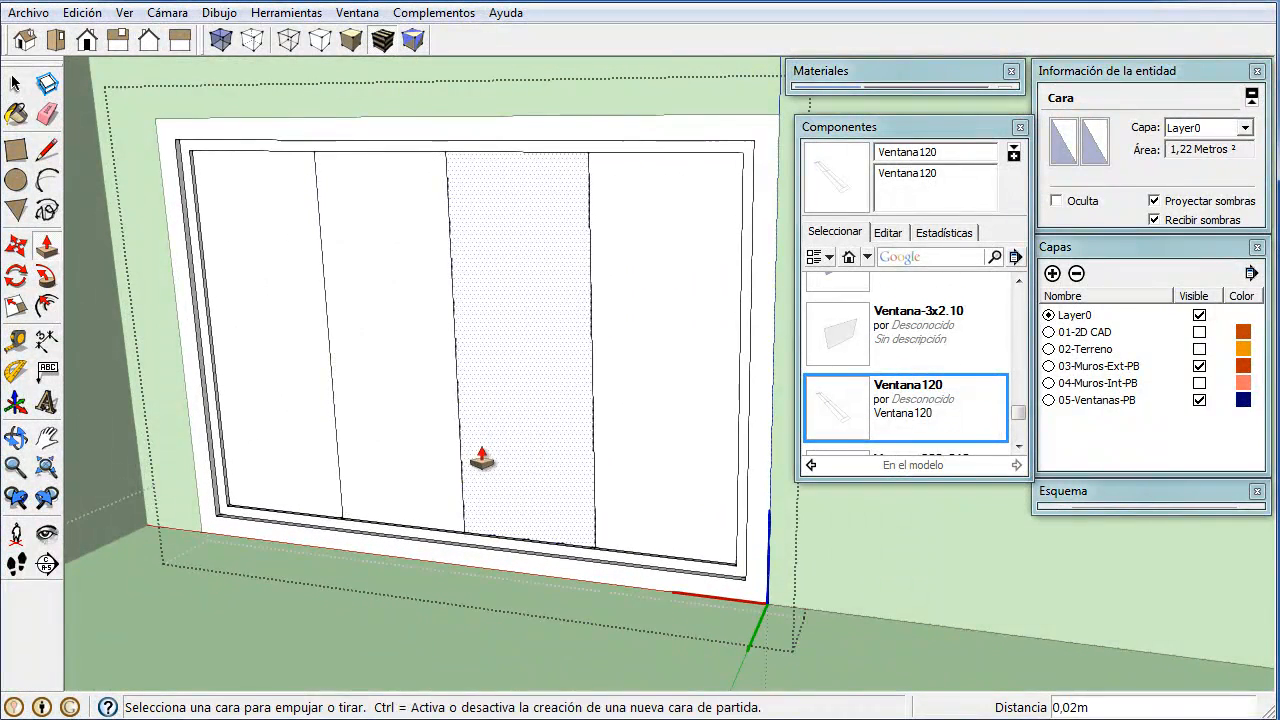
- Offset the outline of each of the four panels inward by the same distance to form narrow sash frames
key("f")
left_click(666, 343)
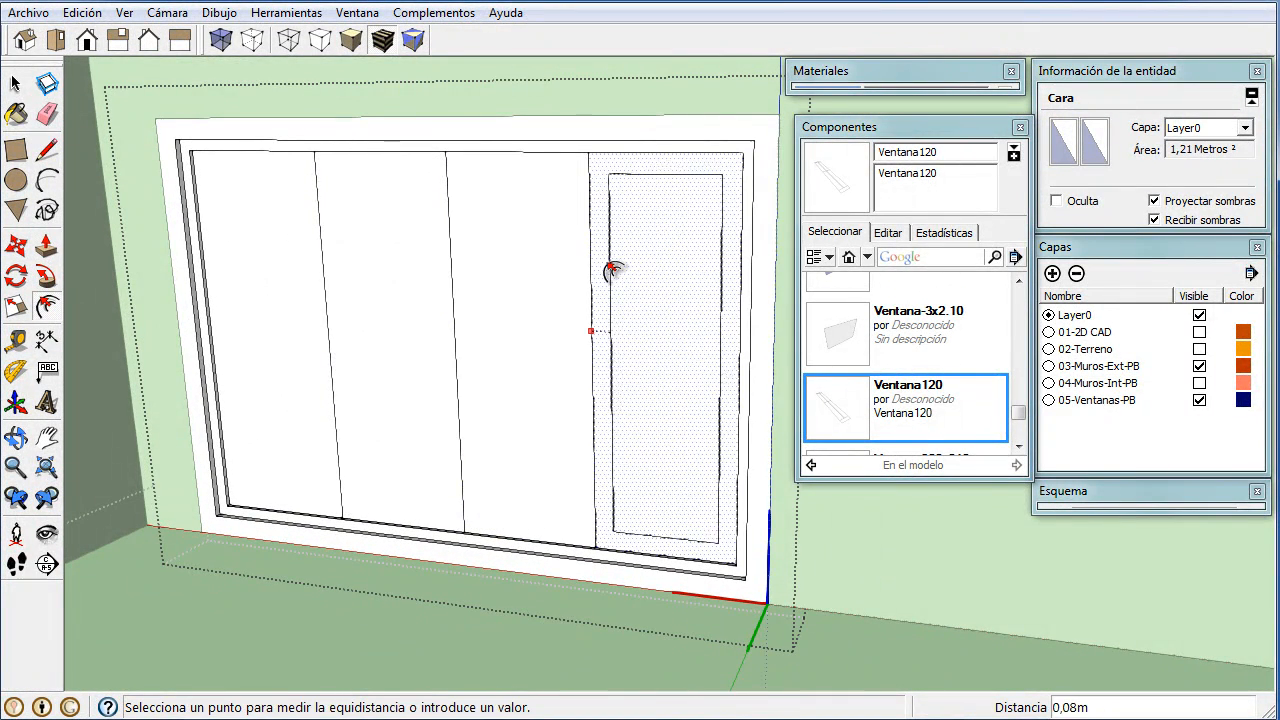
left_click(605, 265)
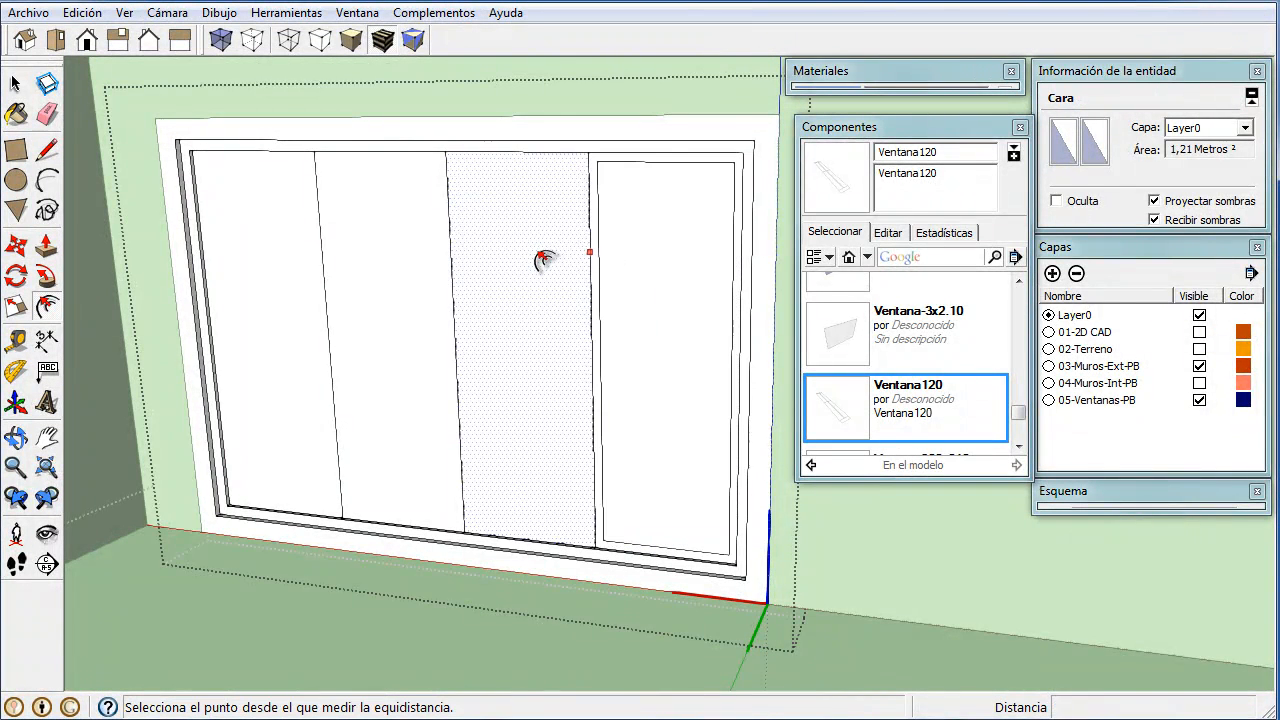
double_click(541, 260)
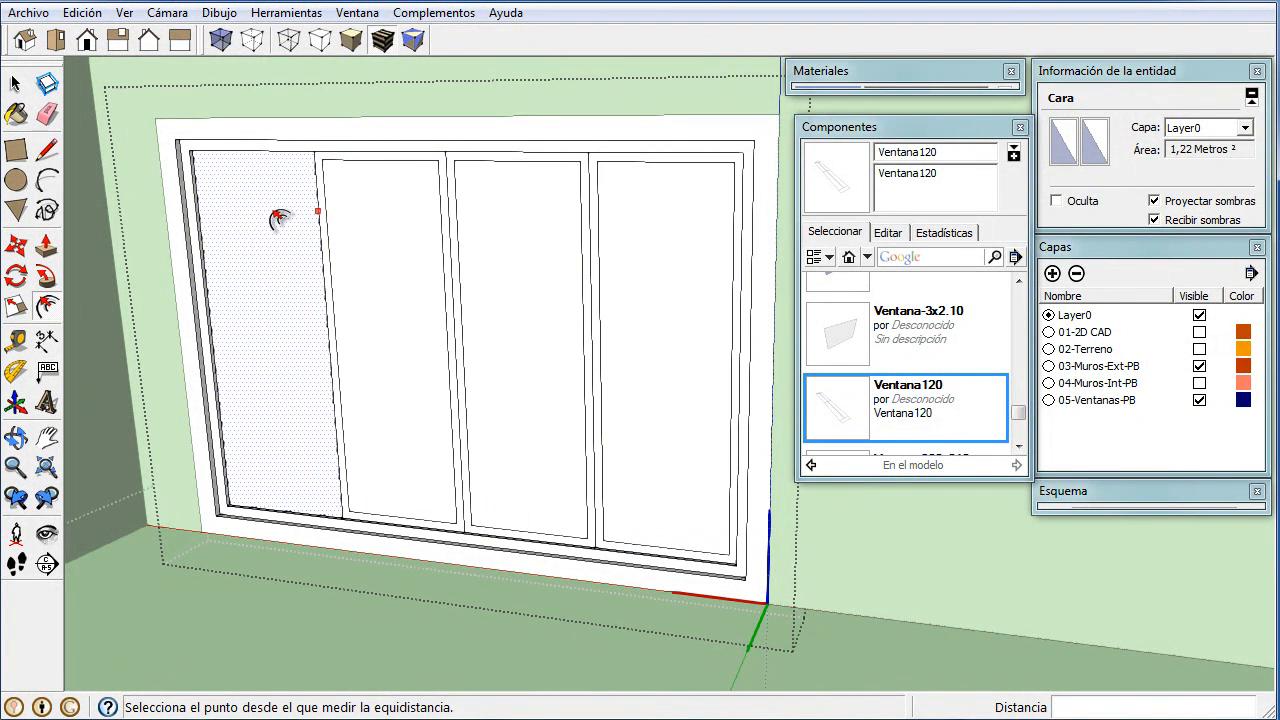
double_click(251, 274)
middle_click_drag(251, 274, 271, 331)
scroll(311, 303, "up", 1)
scroll(293, 296, "up", 1)
scroll(294, 294, "up", 1)
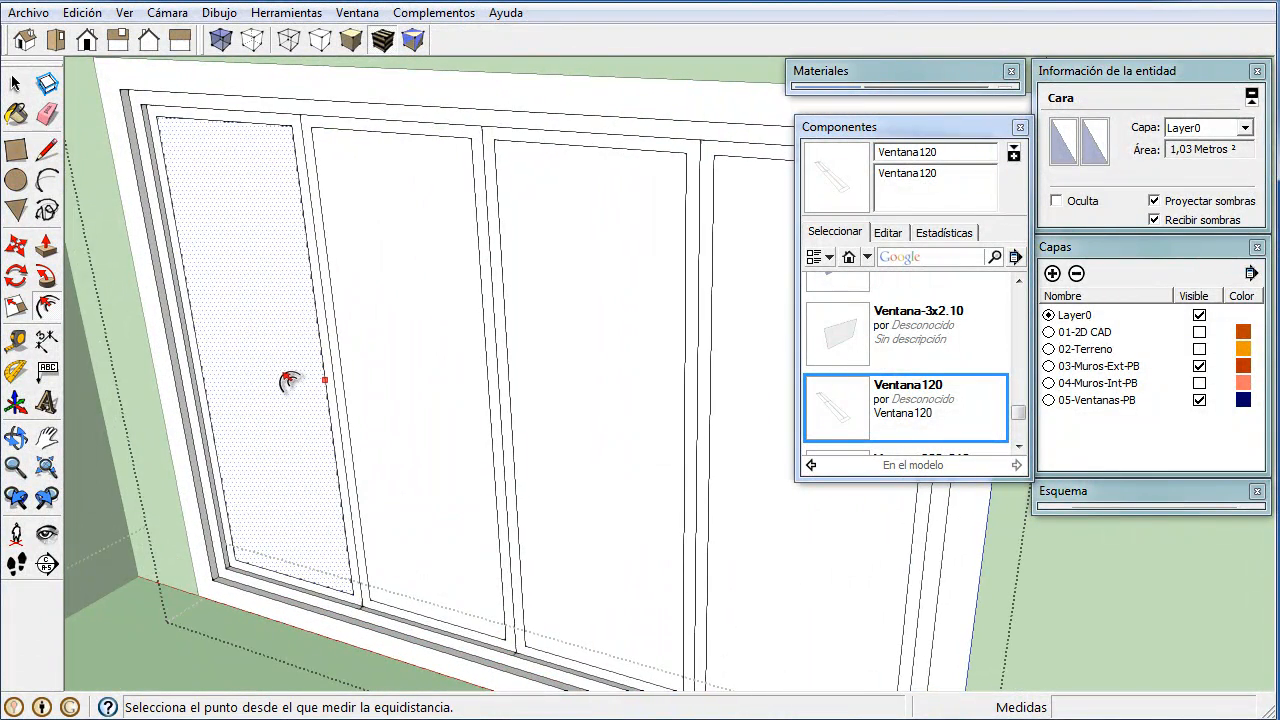
- Push the four inner pane faces in by the same depth so they sit behind their sash frames
key("p")
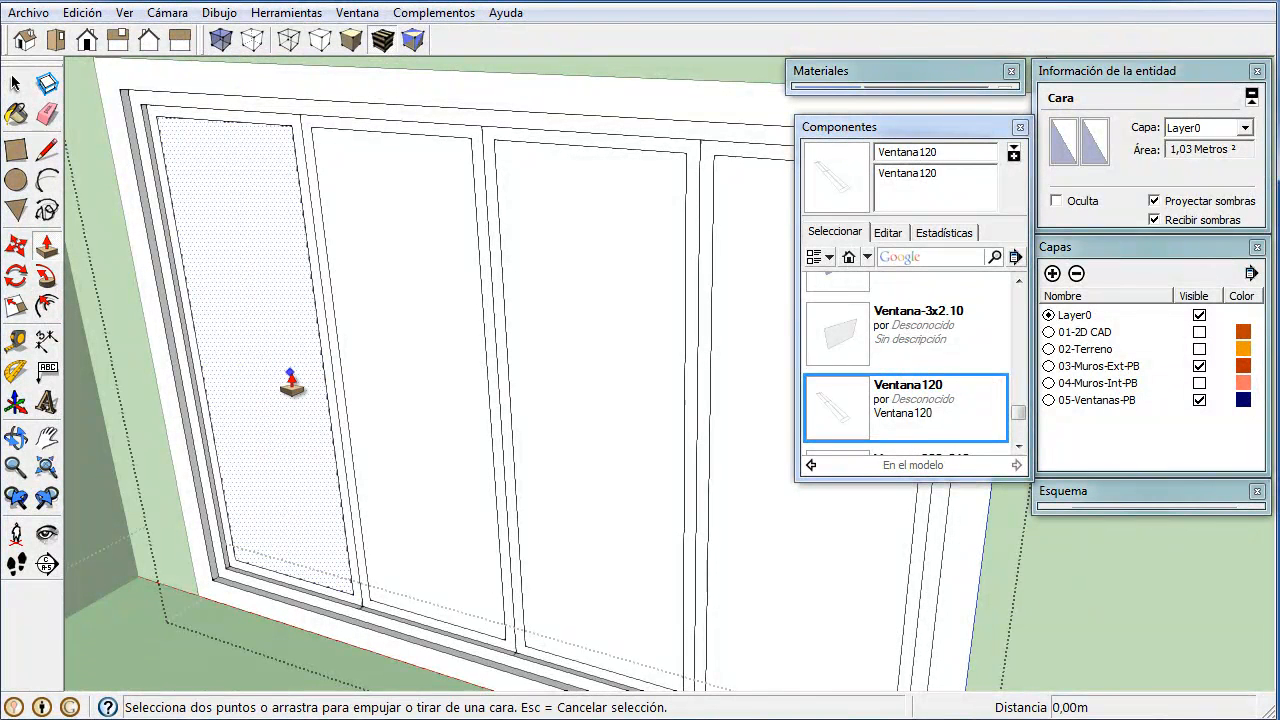
key("space")
key("p")
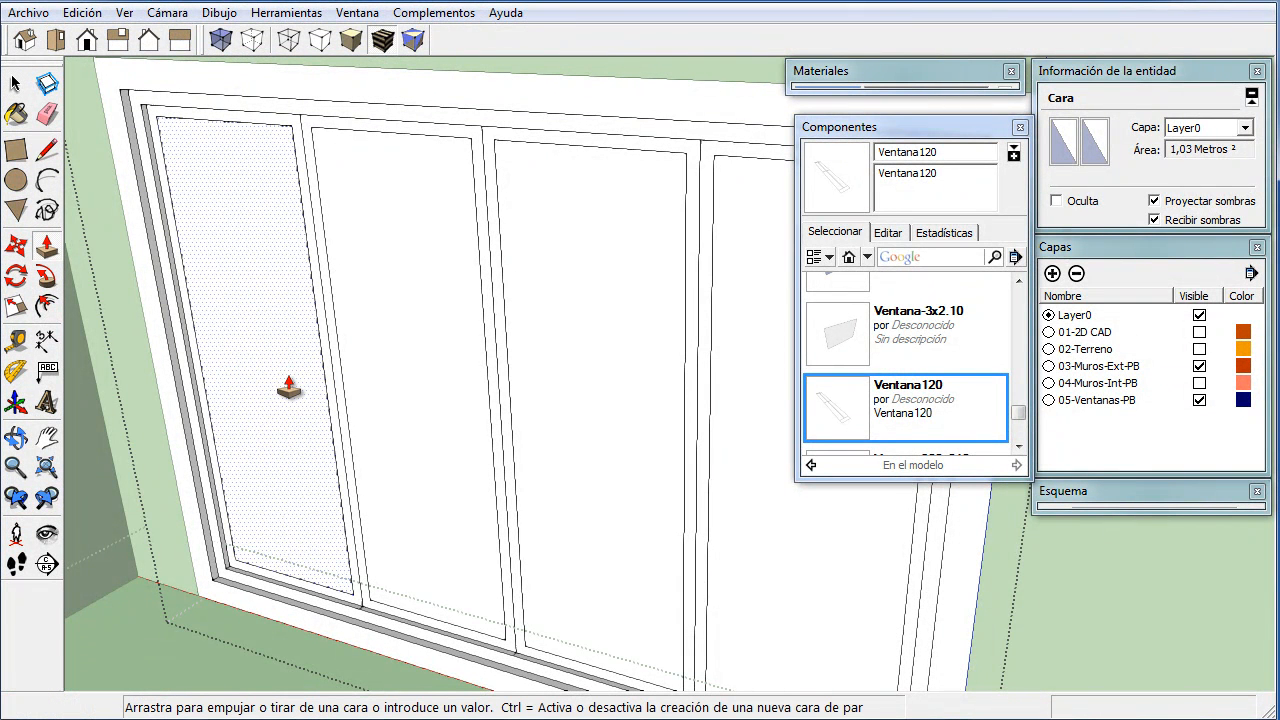
left_click(294, 386)
double_click(400, 458)
double_click(596, 495)
double_click(764, 538)
scroll(589, 426, "down", 1)
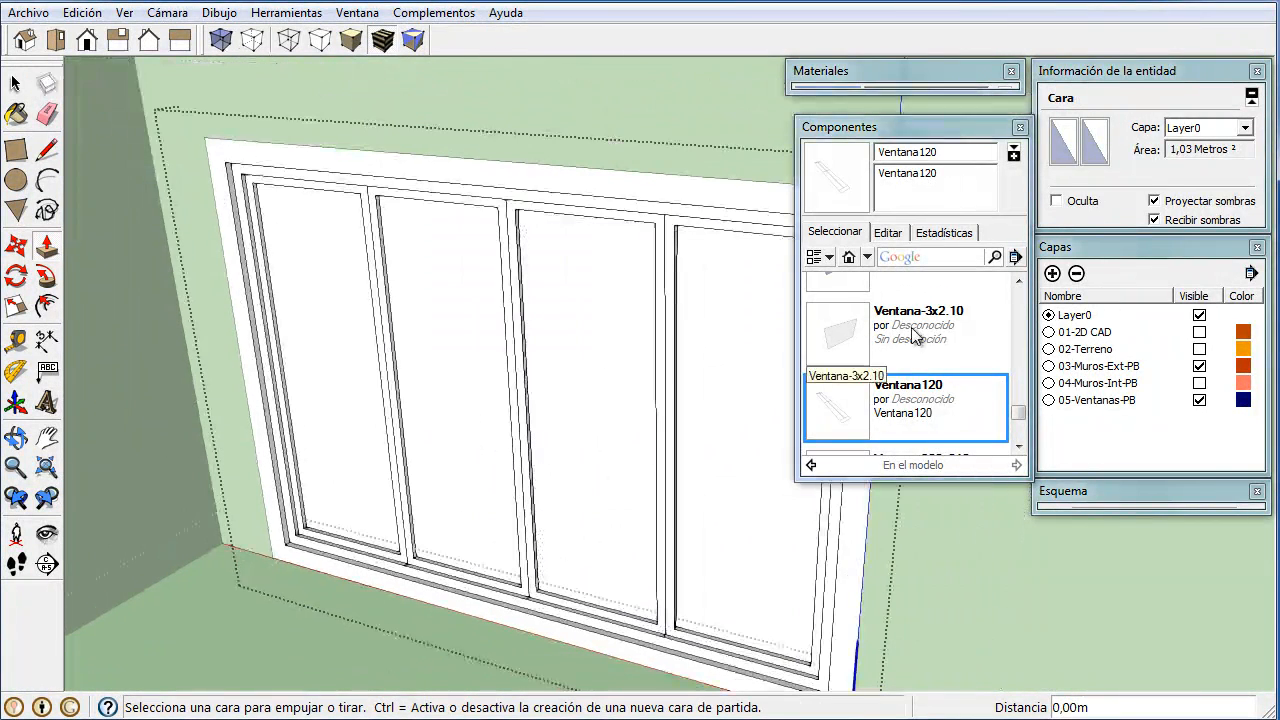
- Paint the four panes with the Cristal_azul_translúcido material and close the window component
left_click(927, 127)
left_click(918, 72)
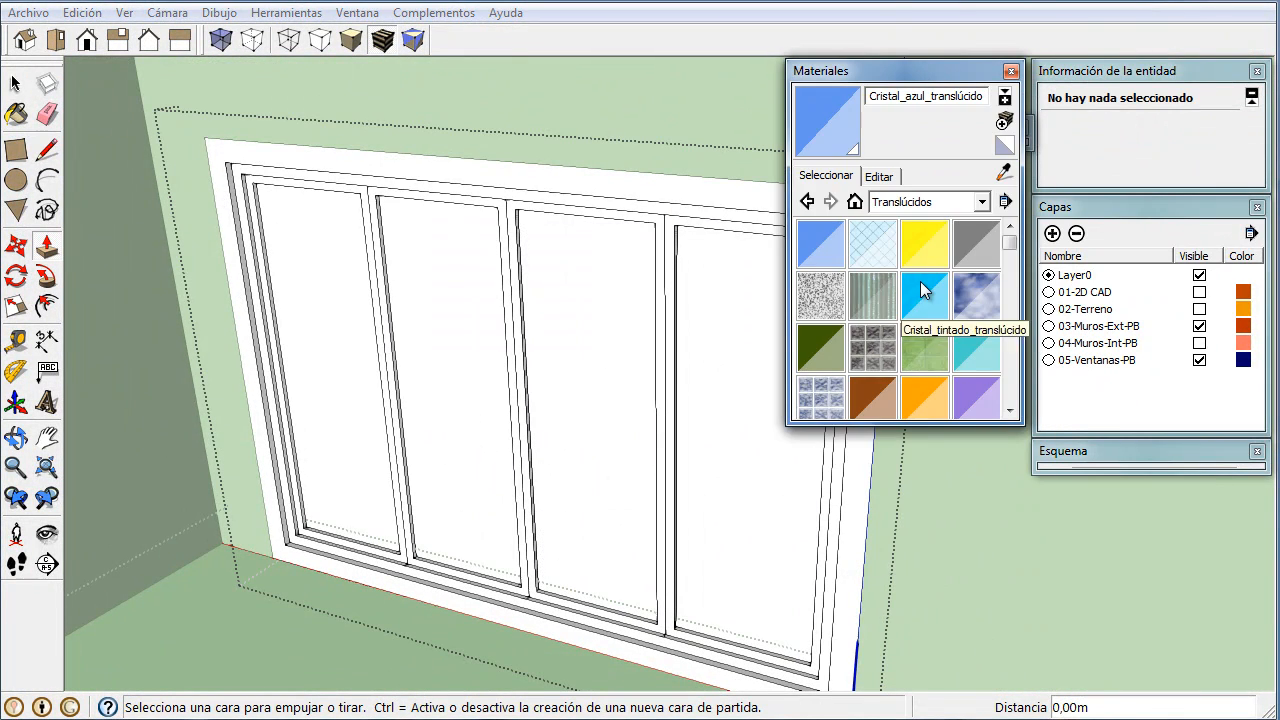
left_click(821, 251)
left_click(735, 310)
left_click(627, 338)
left_click(441, 290)
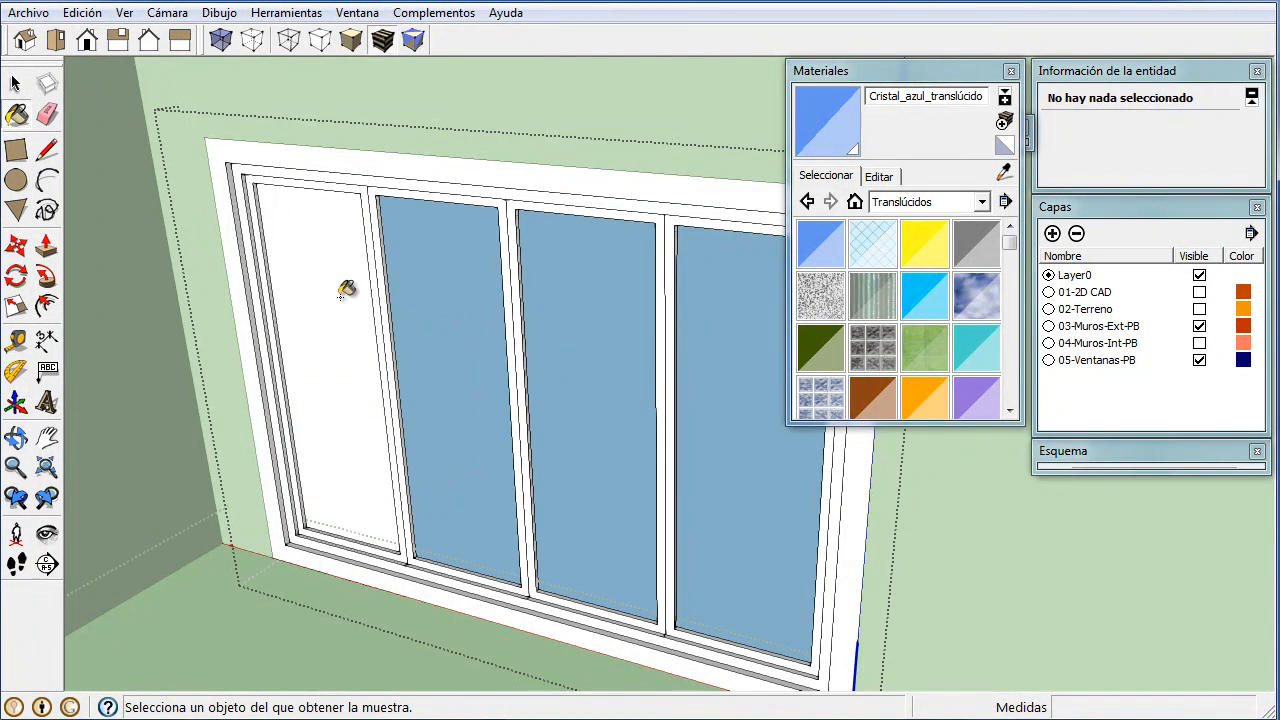
left_click(341, 295)
scroll(446, 287, "down", 3)
left_click(500, 619)
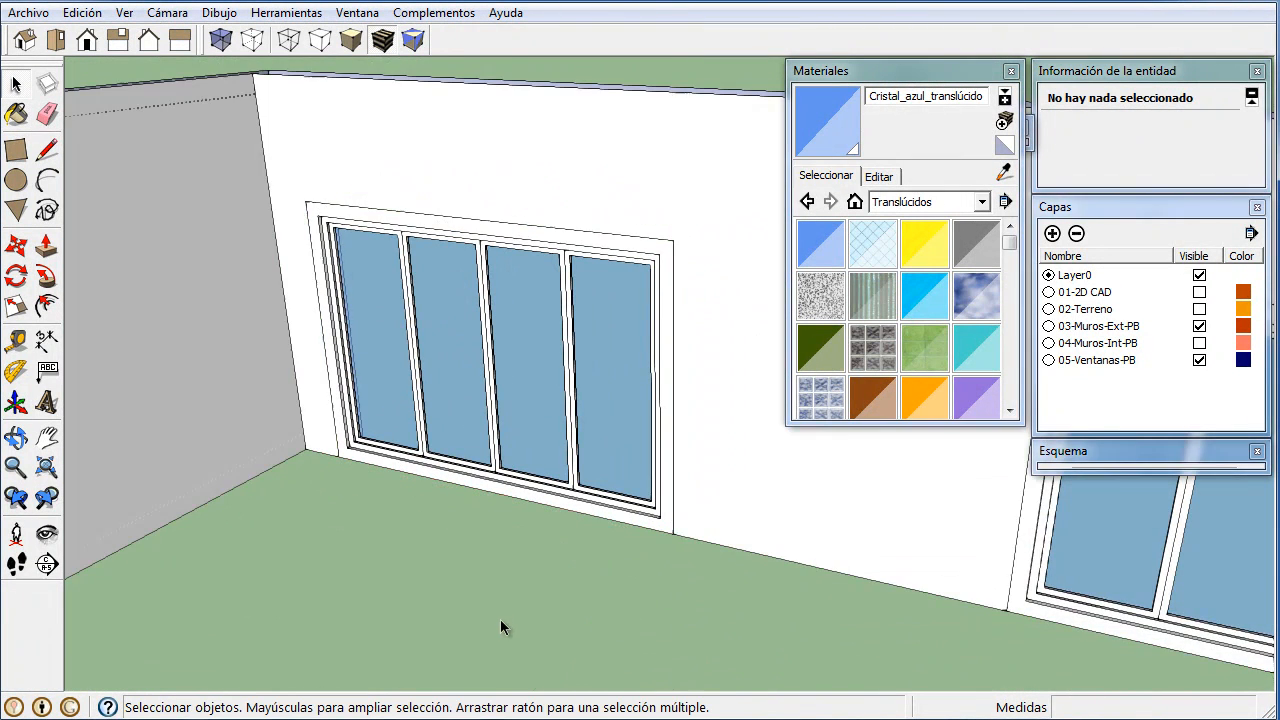
- Copy the 3x2.10 window nearest the building corner out of its opening onto the open ground outside the wall
scroll(489, 587, "down", 1)
middle_click_drag(489, 587, 445, 580)
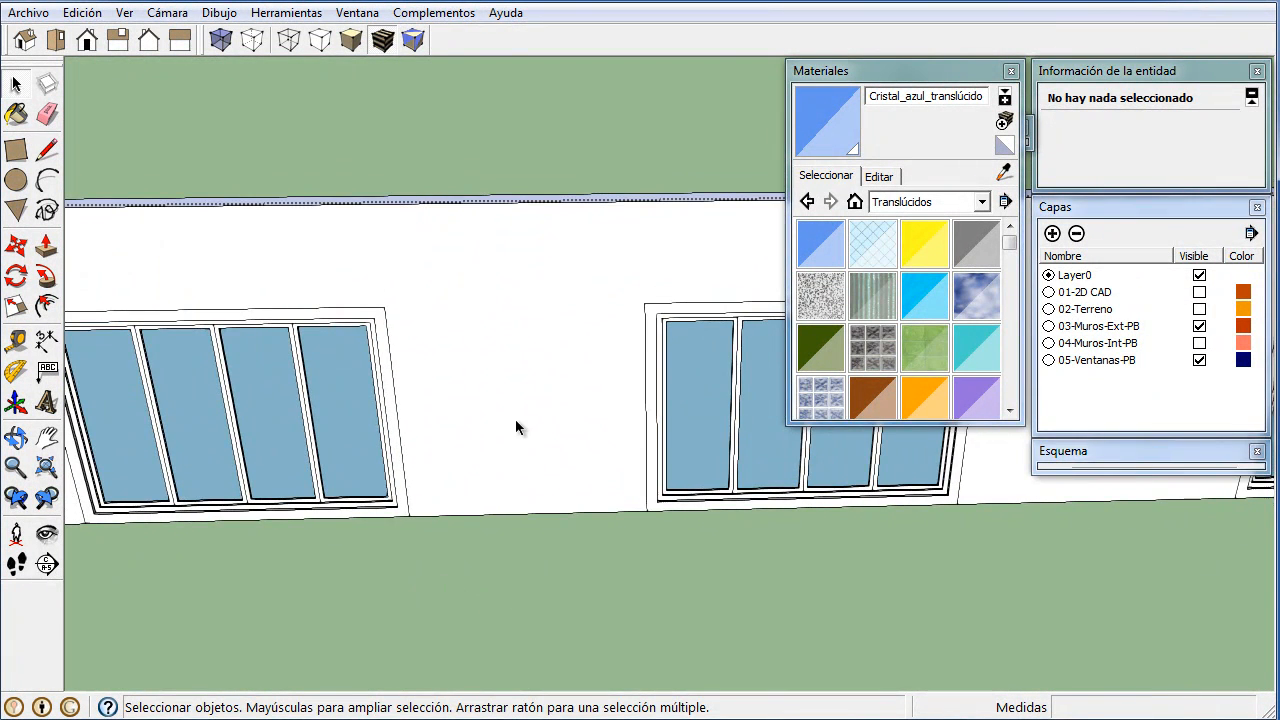
scroll(516, 420, "down", 3)
middle_click_drag(518, 423, 472, 392)
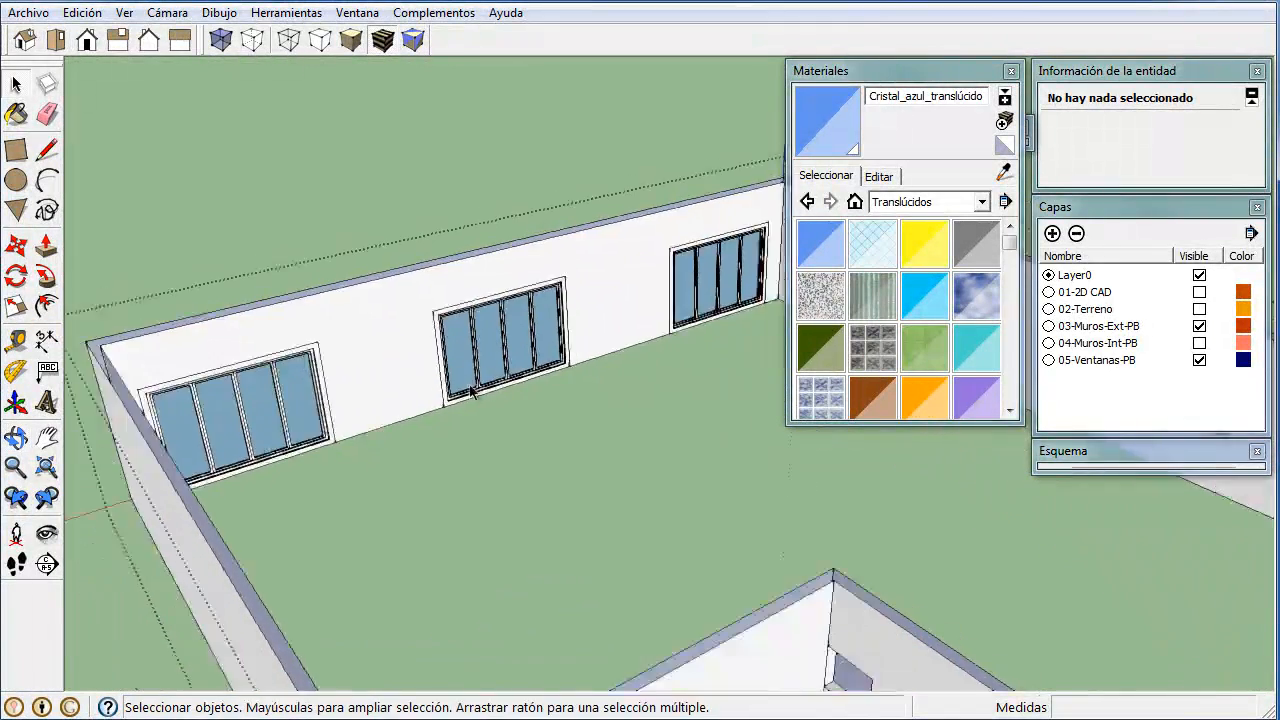
scroll(440, 420, "down", 4)
middle_click_drag(500, 440, 679, 455)
scroll(543, 427, "up", 3)
scroll(530, 420, "up", 5)
left_click(466, 388)
scroll(466, 410, "down", 3)
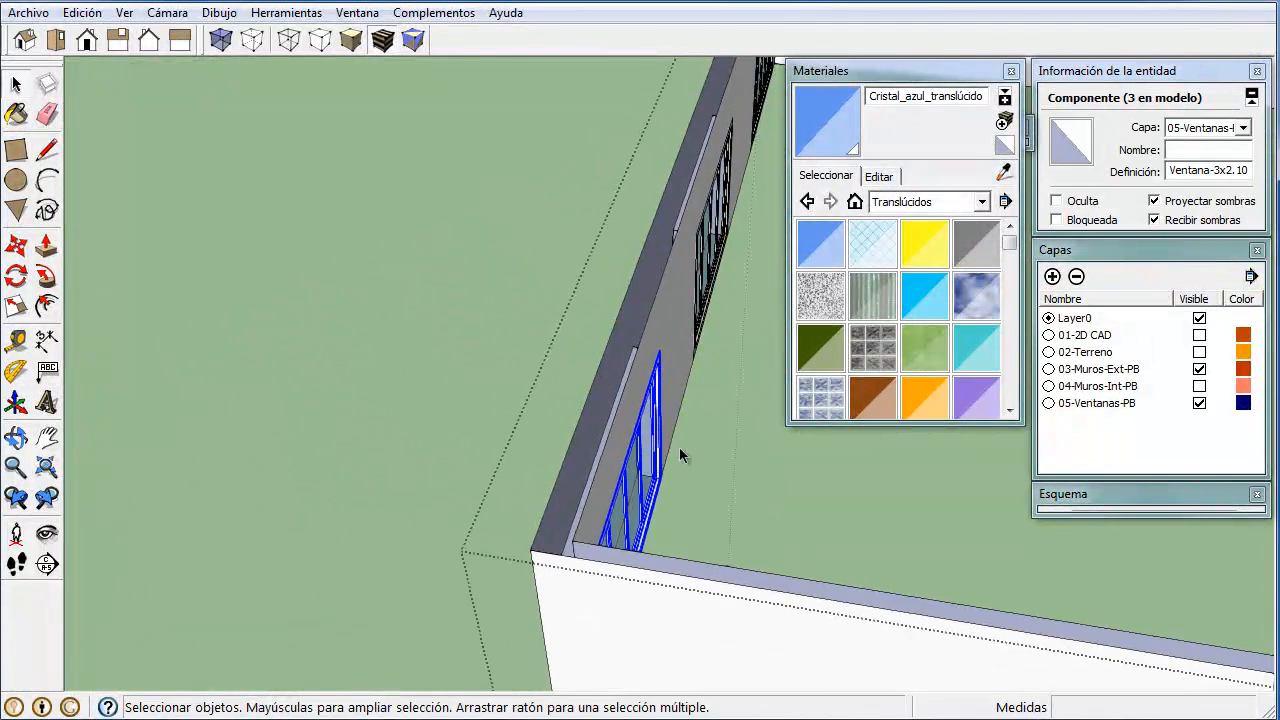
scroll(679, 456, "down", 1)
key("m")
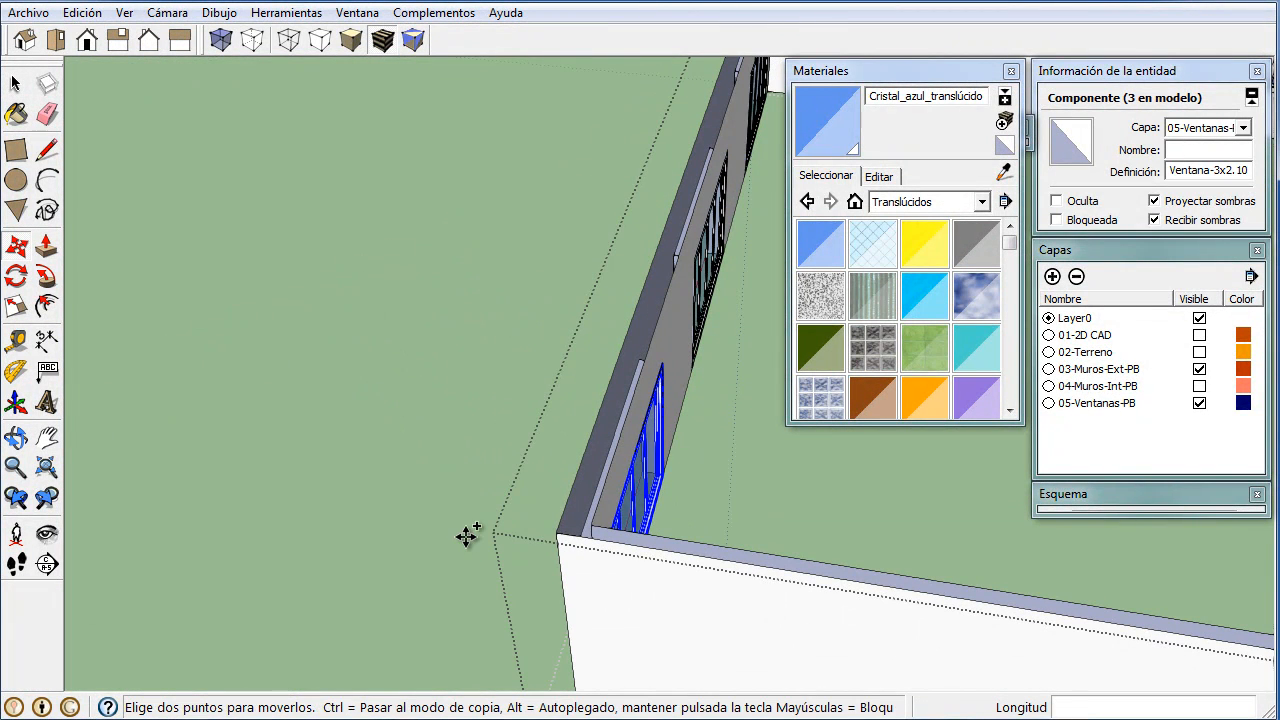
left_click(466, 537)
key("ctrl")
left_click(234, 506)
middle_click_drag(397, 457, 583, 517)
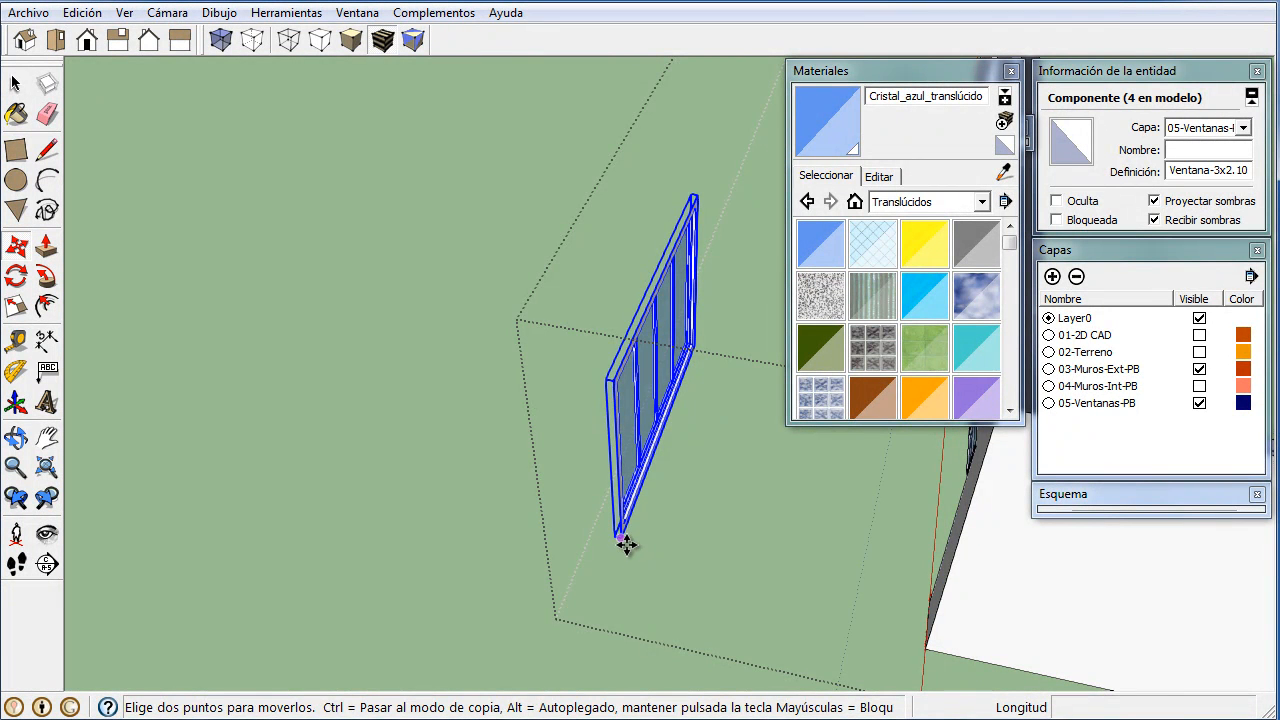
- Make a second window copy about 1,17 m beside the first and rotate it about its vertical axis to face the opposite way
key("ctrl")
left_click(624, 540)
left_click(509, 514)
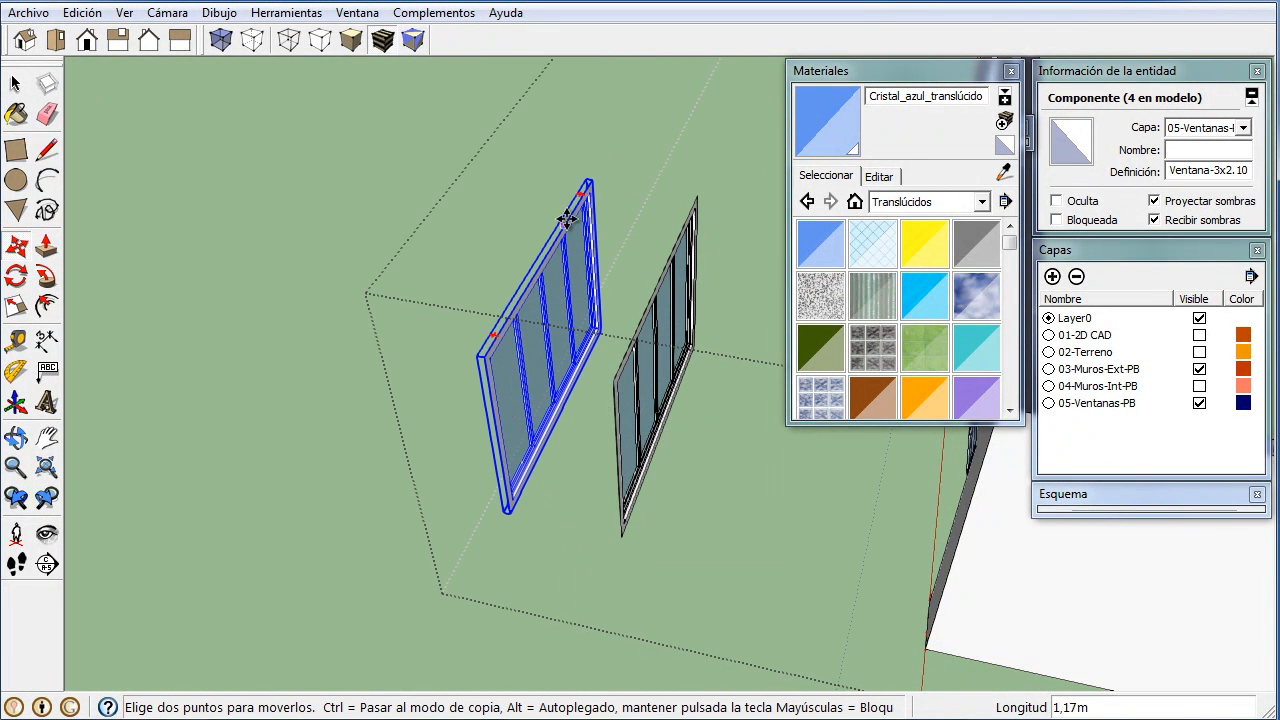
left_click(585, 193)
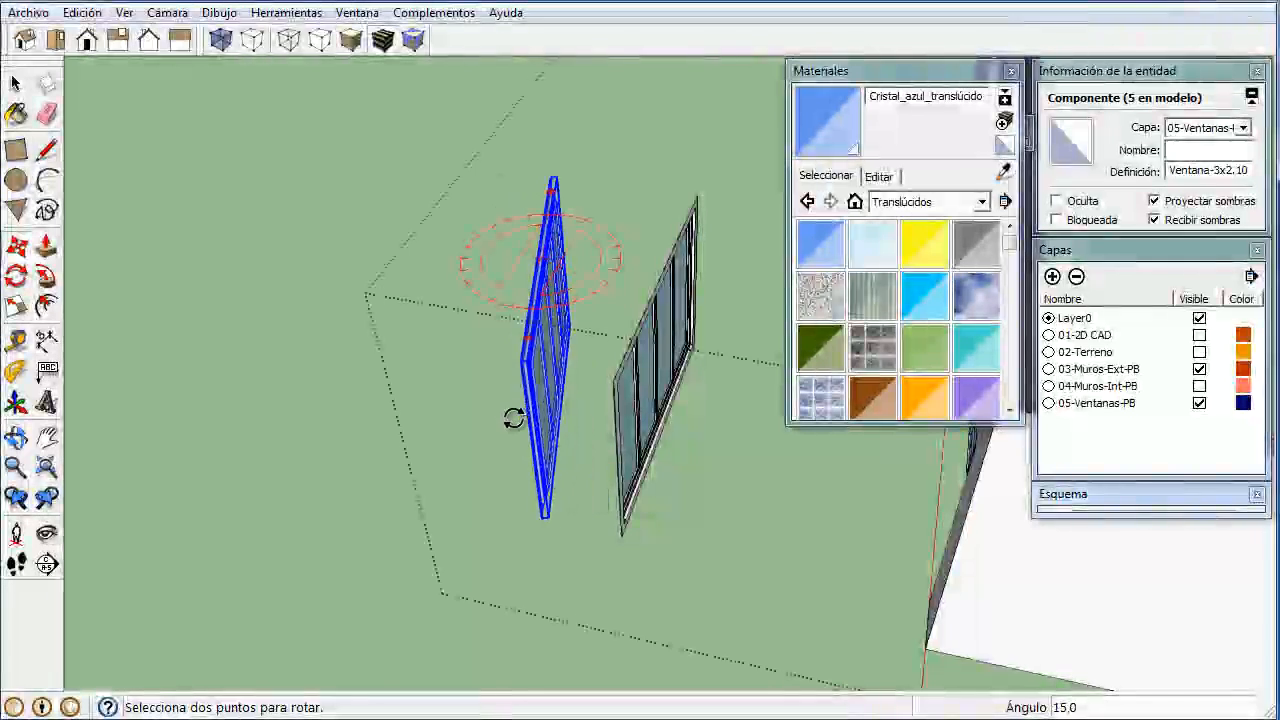
left_click(454, 406)
mouse_move(512, 443)
middle_mouse_down()
mouse_move(529, 464)
mouse_move(518, 434)
middle_mouse_up()
key("space")
- Make the rotated window copy a unique component and explode it into loose geometry
right_click(497, 430)
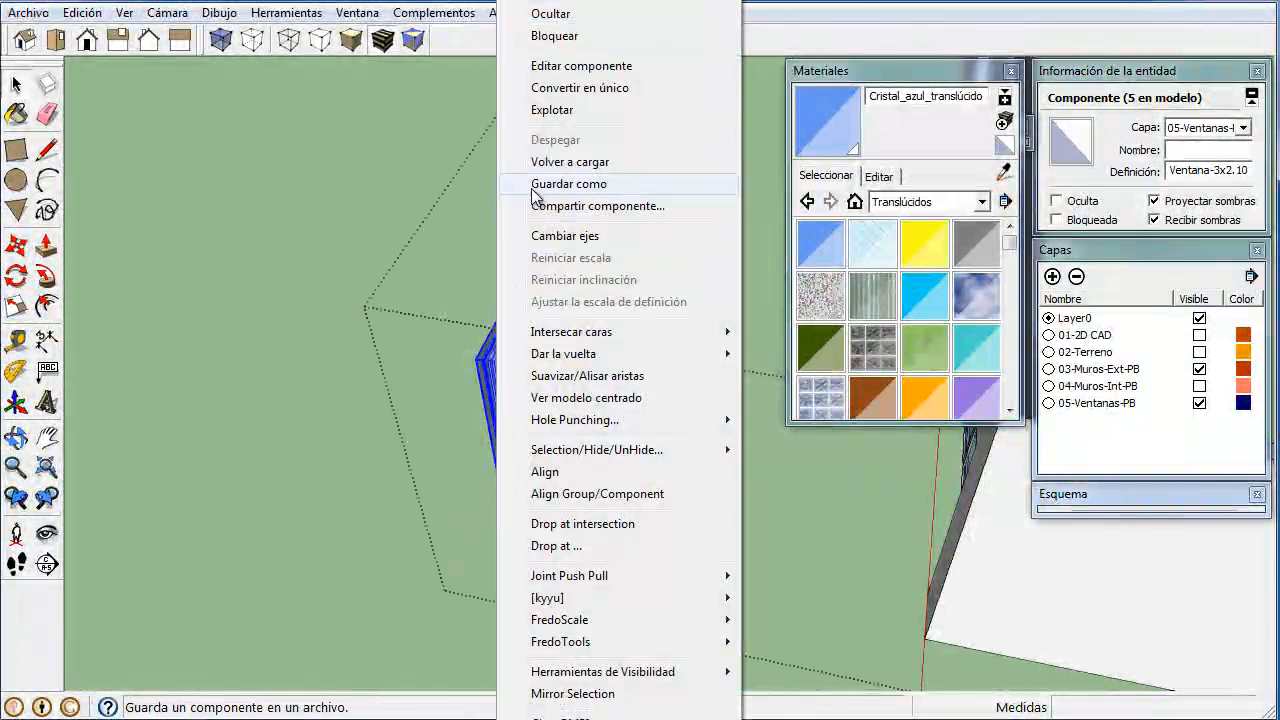
left_click(567, 90)
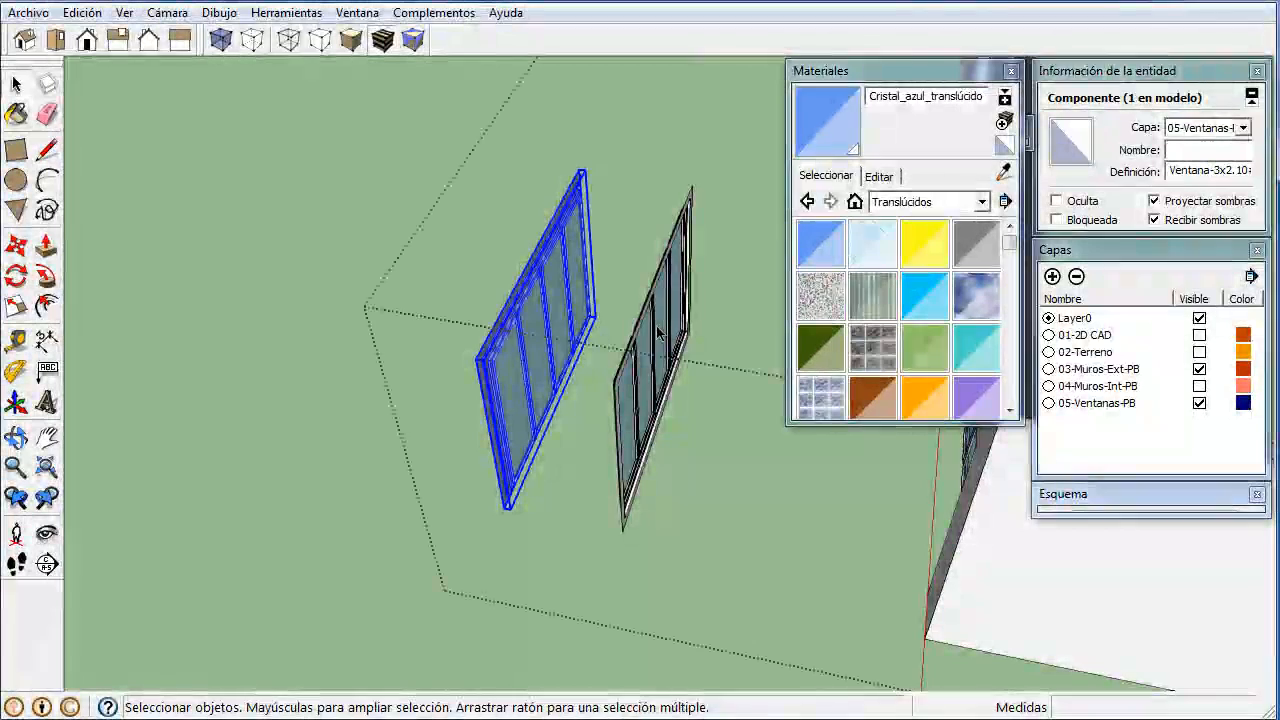
middle_click_drag(579, 329, 540, 357)
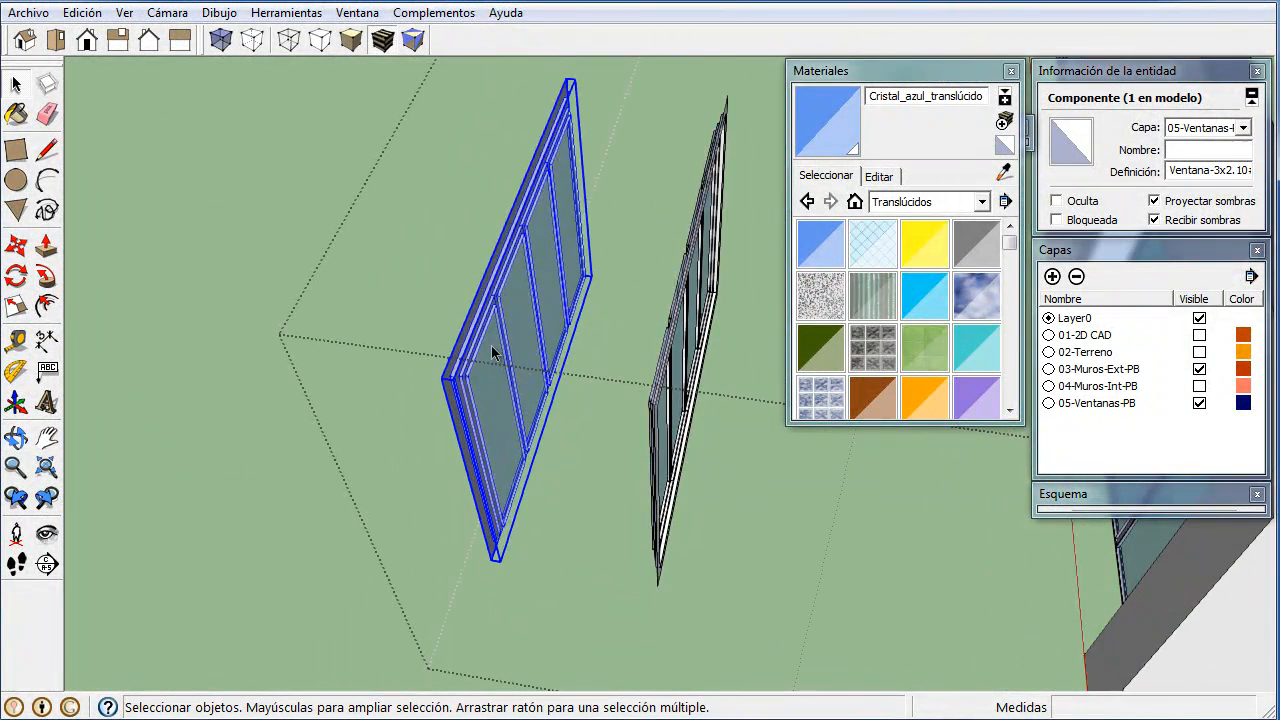
right_click(495, 355)
left_click(526, 114)
- Move the exploded window geometry back to back against the first copy, aligning the matching upper frame corners
middle_click_drag(560, 330, 590, 314)
middle_click_drag(579, 385, 397, 183)
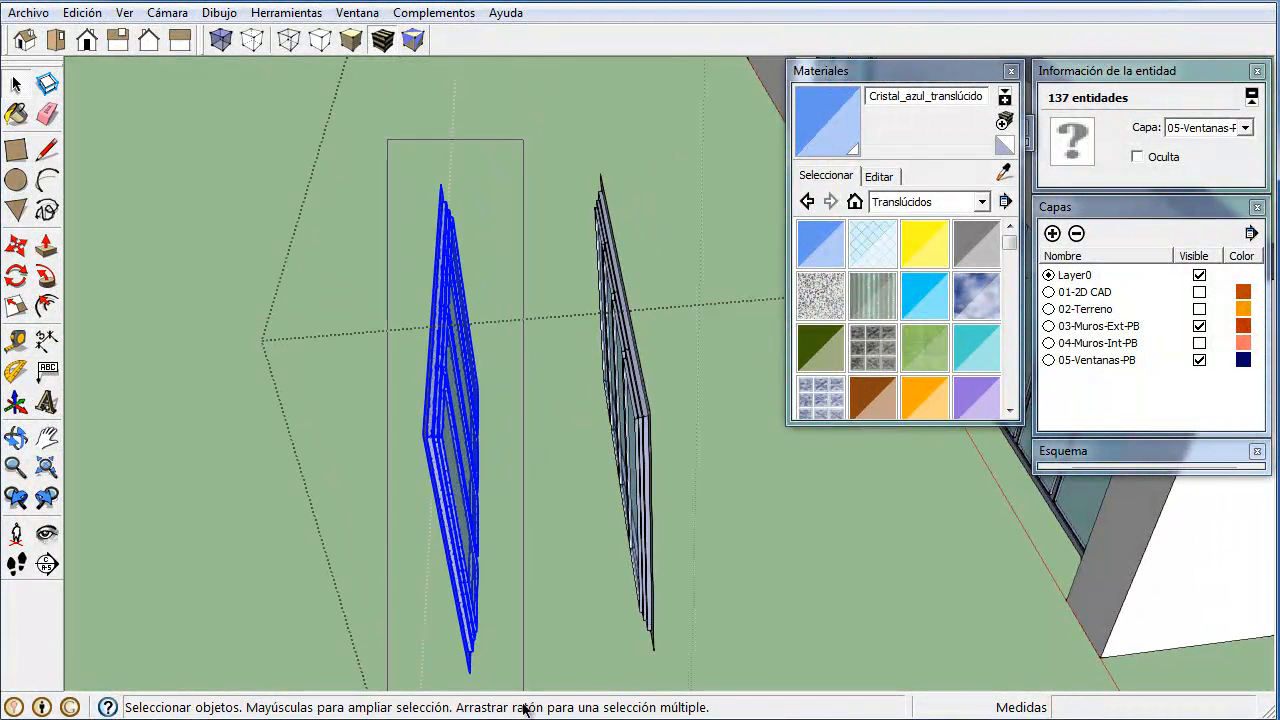
middle_click_drag(533, 556, 440, 525)
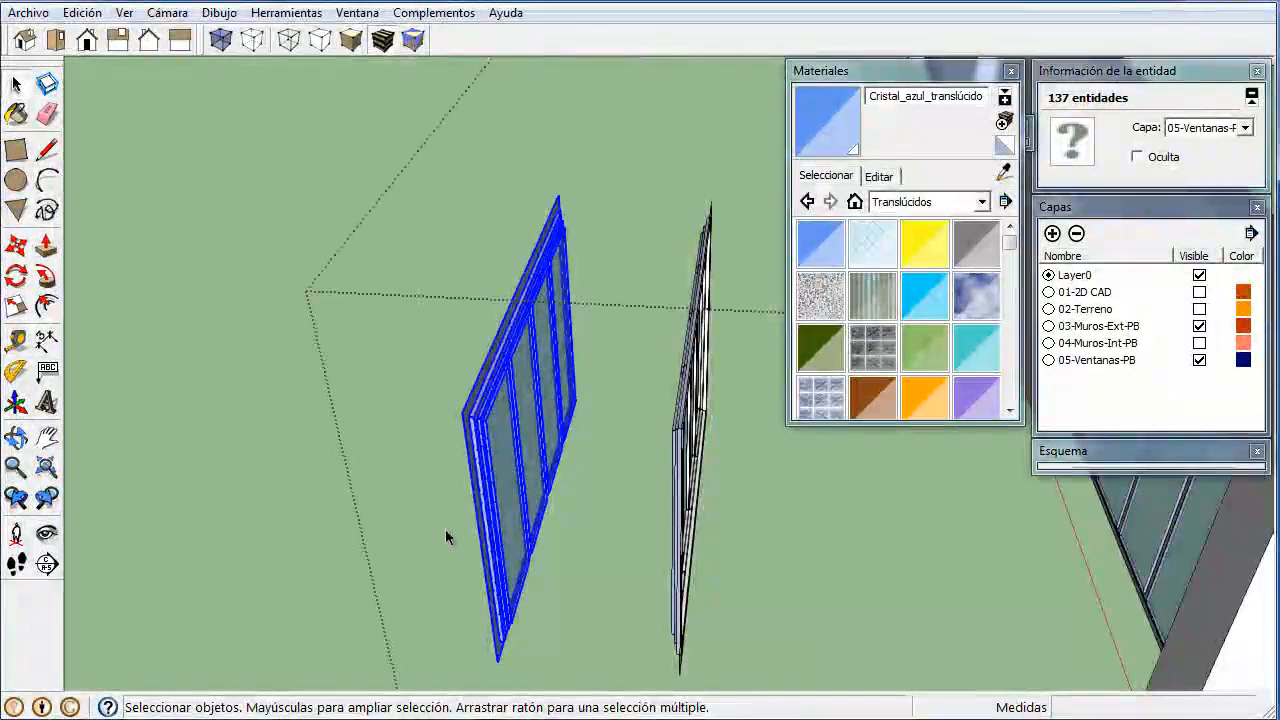
scroll(498, 428, "up", 5)
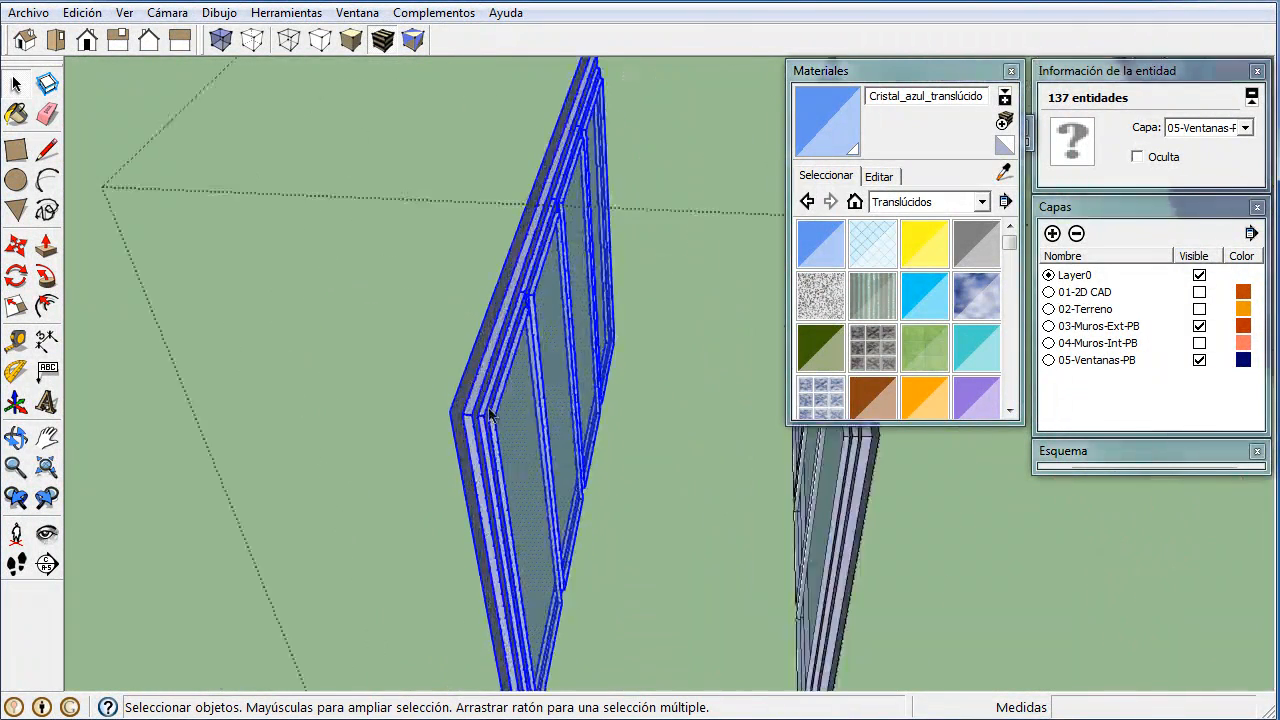
key("m")
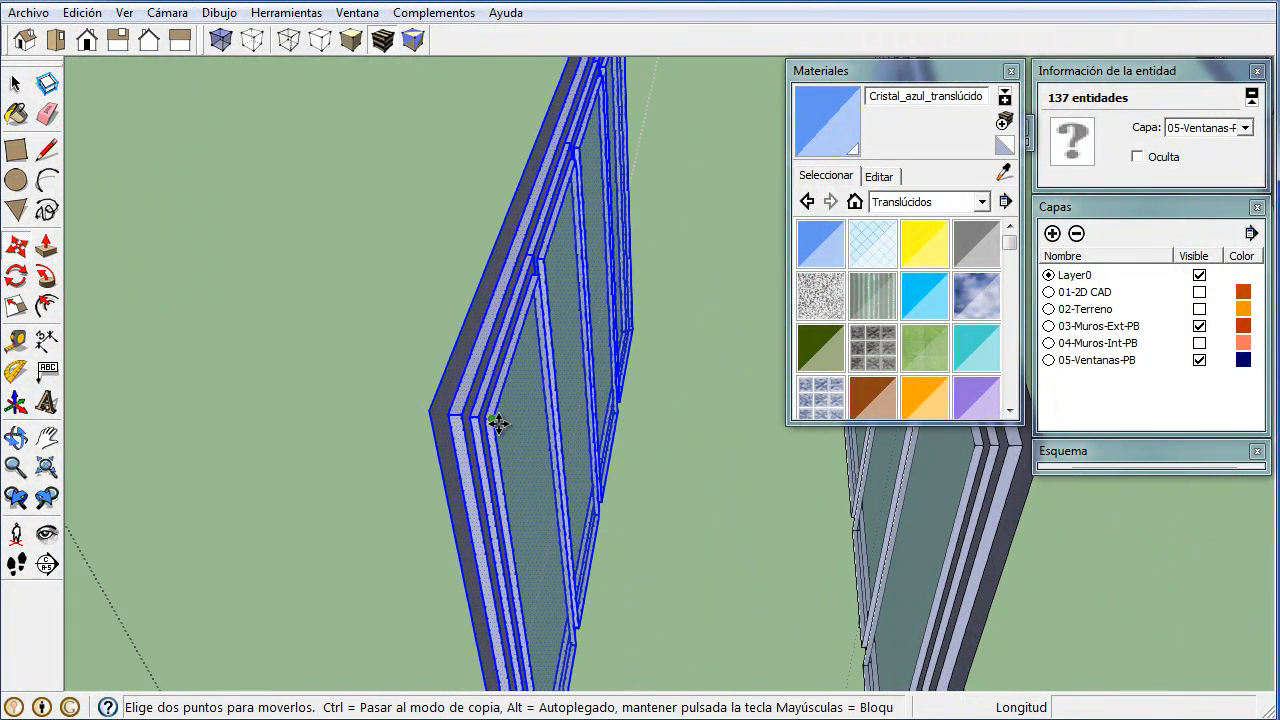
scroll(497, 422, "up", 3)
left_click(497, 419)
middle_click_drag(626, 428, 312, 423)
scroll(632, 459, "up", 2)
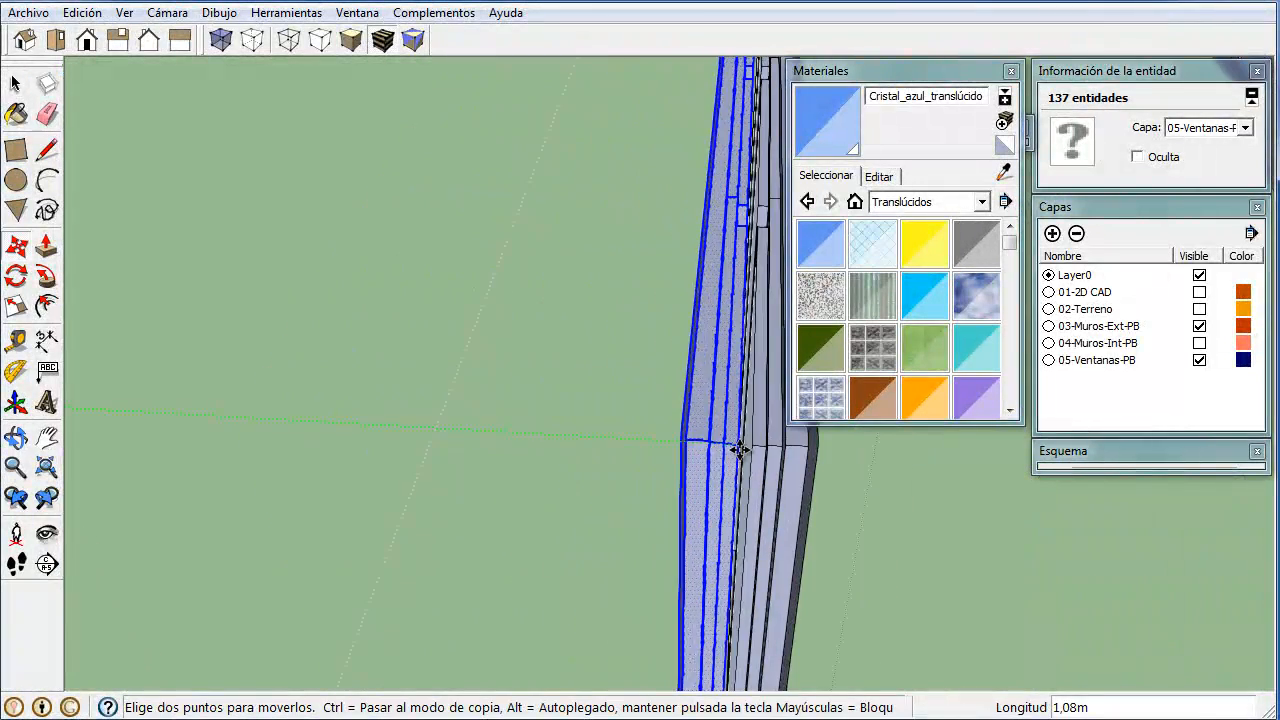
scroll(758, 455, "up", 6)
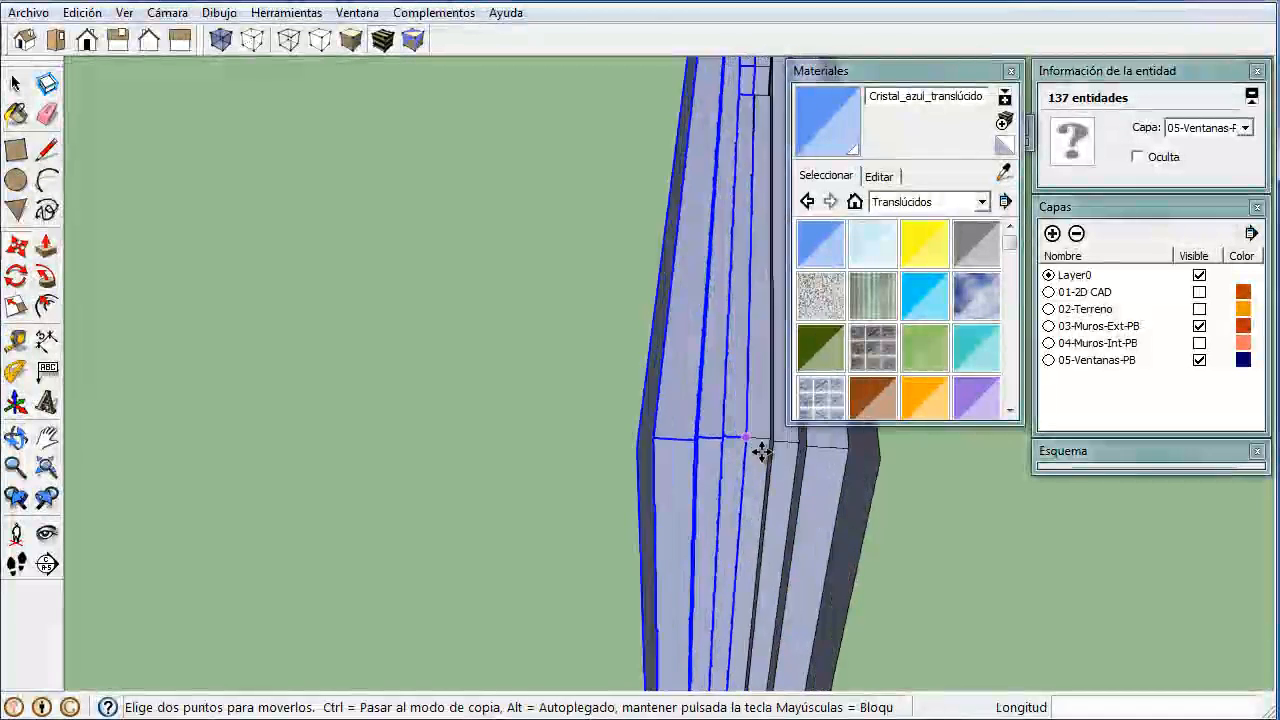
scroll(753, 456, "down", 3)
scroll(749, 451, "up", 3)
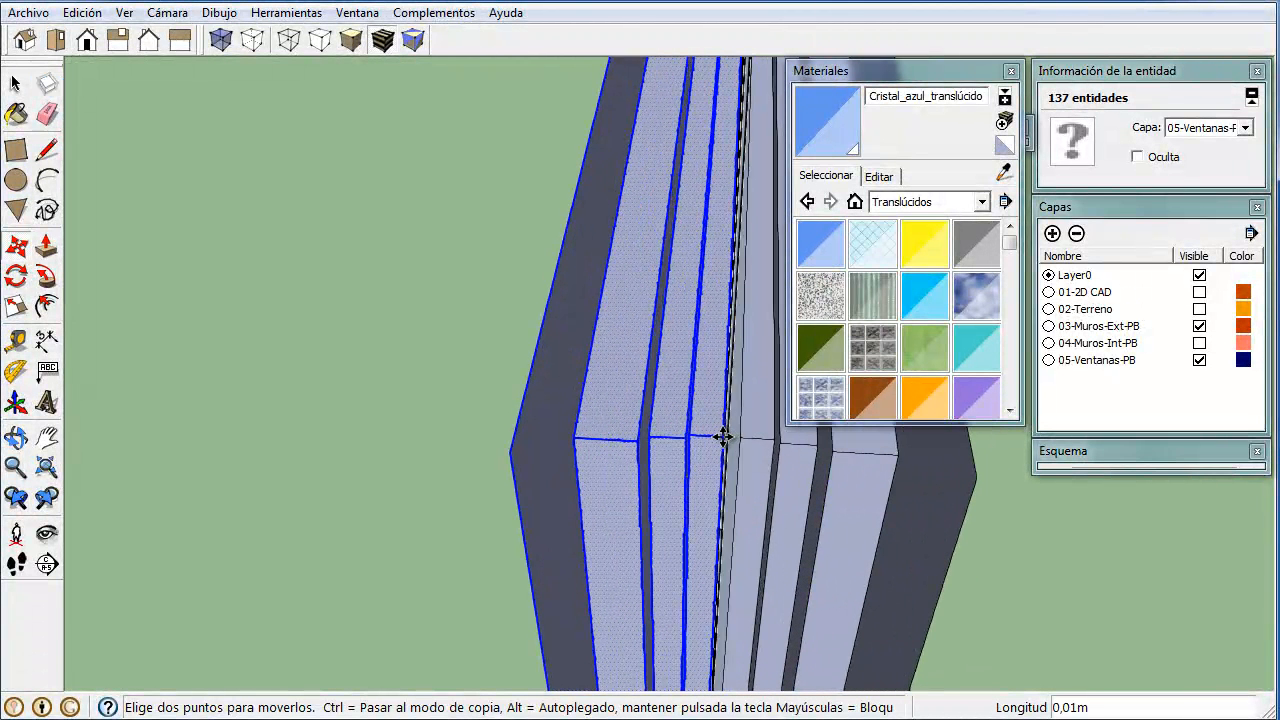
scroll(629, 437, "down", 2)
middle_click_drag(629, 437, 624, 514)
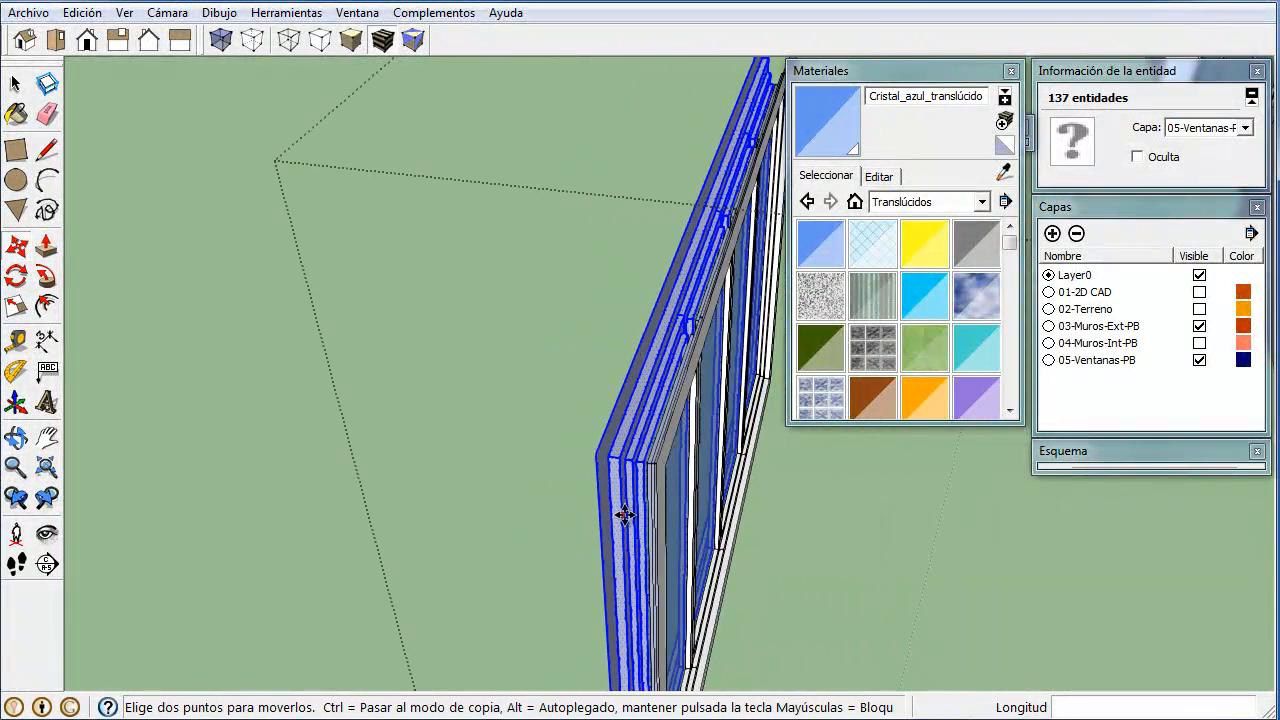
- Cut the exploded window half and paste it in place inside the 3x2.10 window component, then close the component
key("Escape")
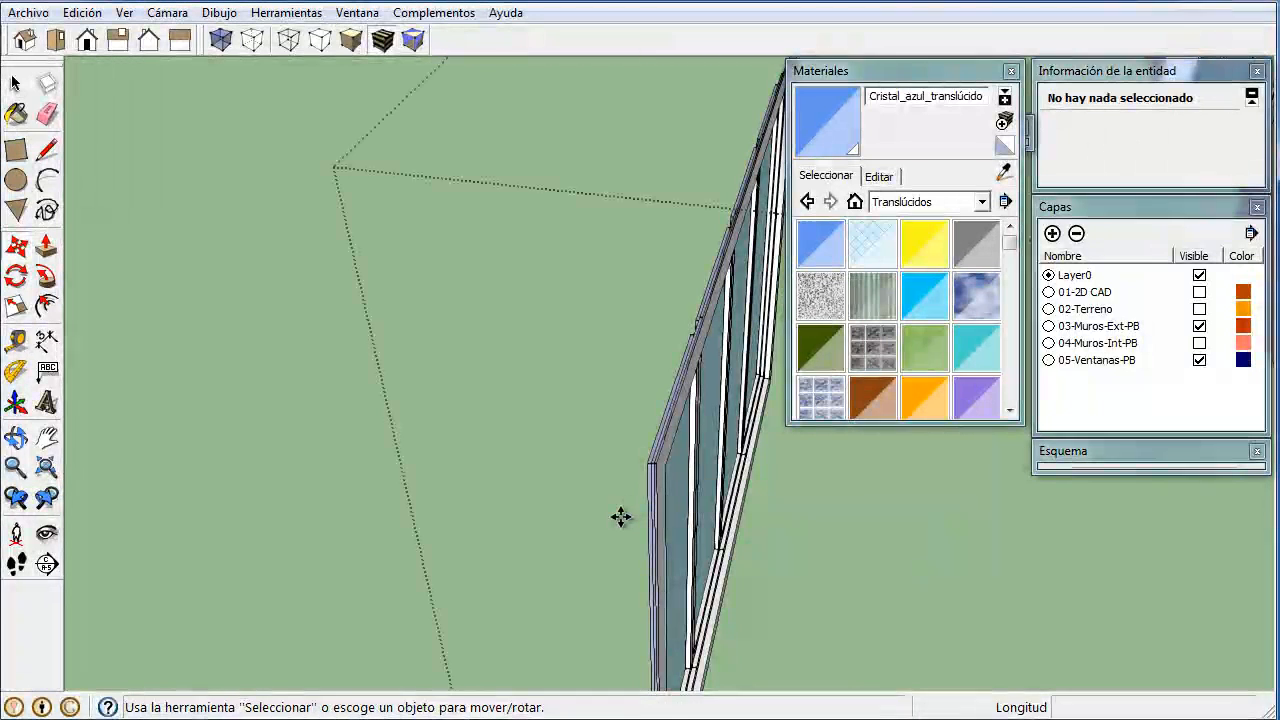
key("space")
triple_click(659, 506)
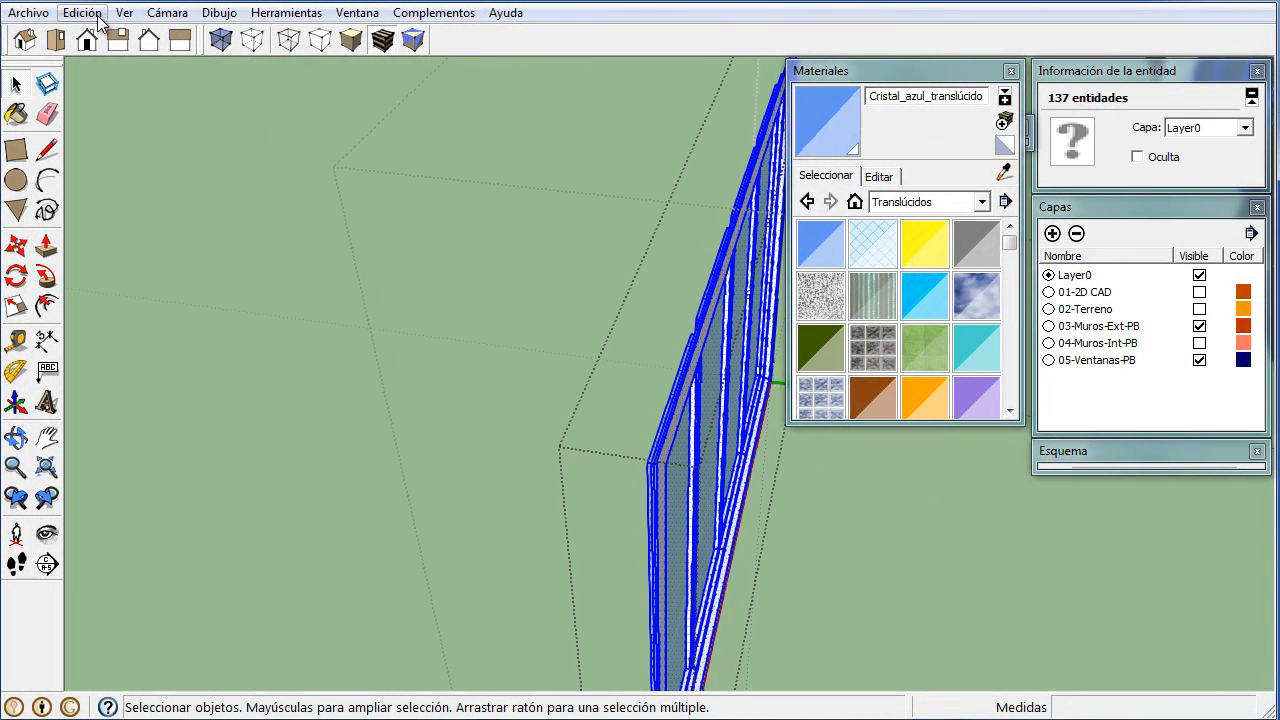
left_click(82, 13)
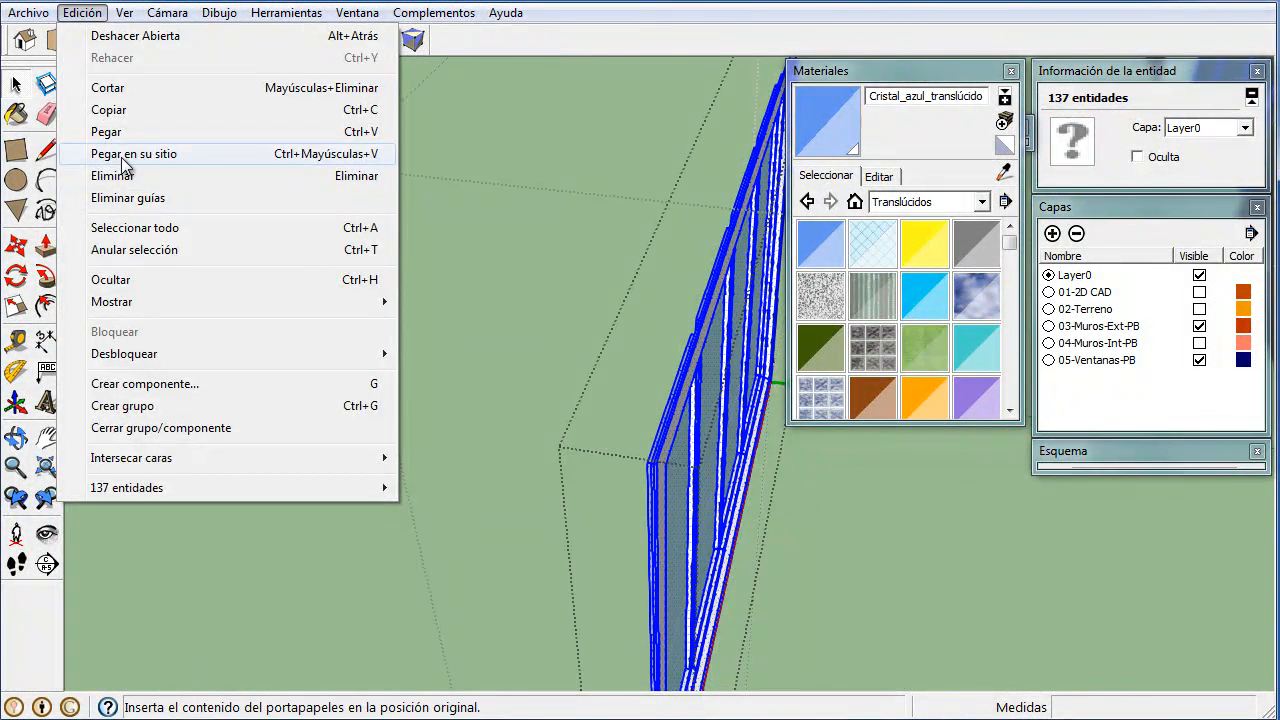
left_click(121, 157)
mouse_move(270, 304)
middle_mouse_down()
mouse_move(259, 285)
mouse_move(271, 302)
middle_mouse_up()
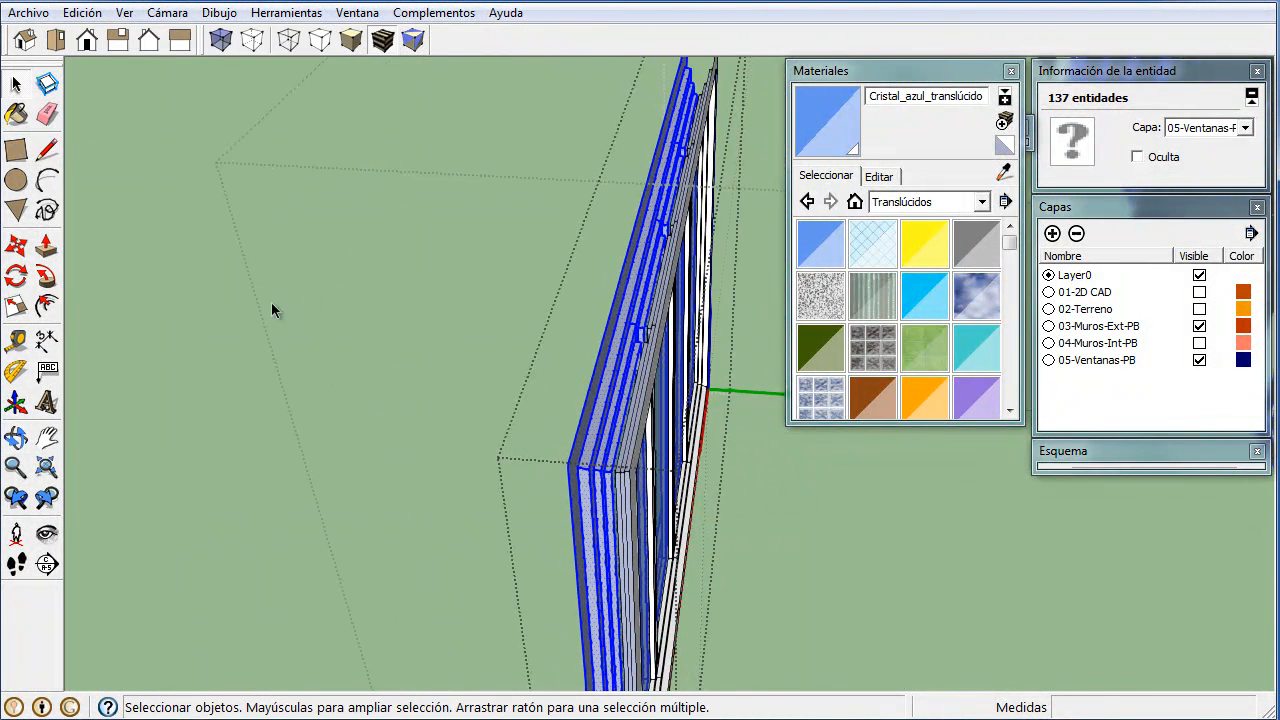
left_click(356, 354)
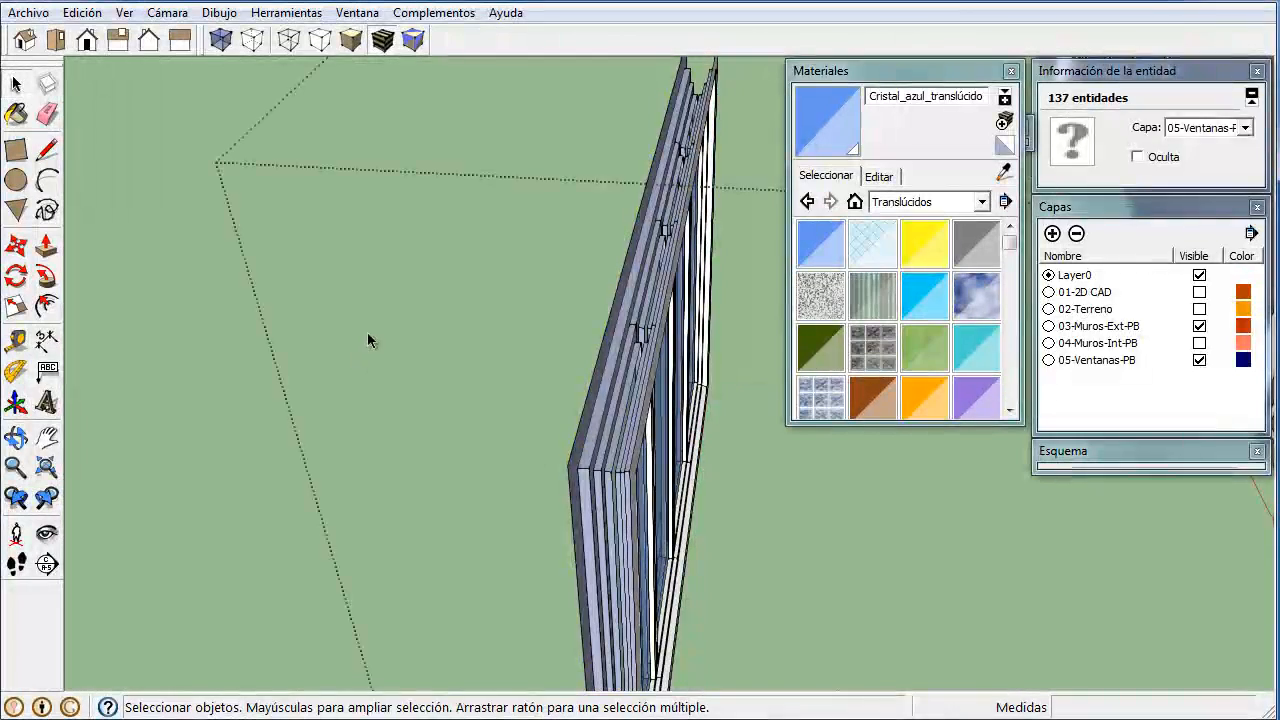
- Delete the helper window component standing outside the building
middle_click_drag(588, 420, 289, 334)
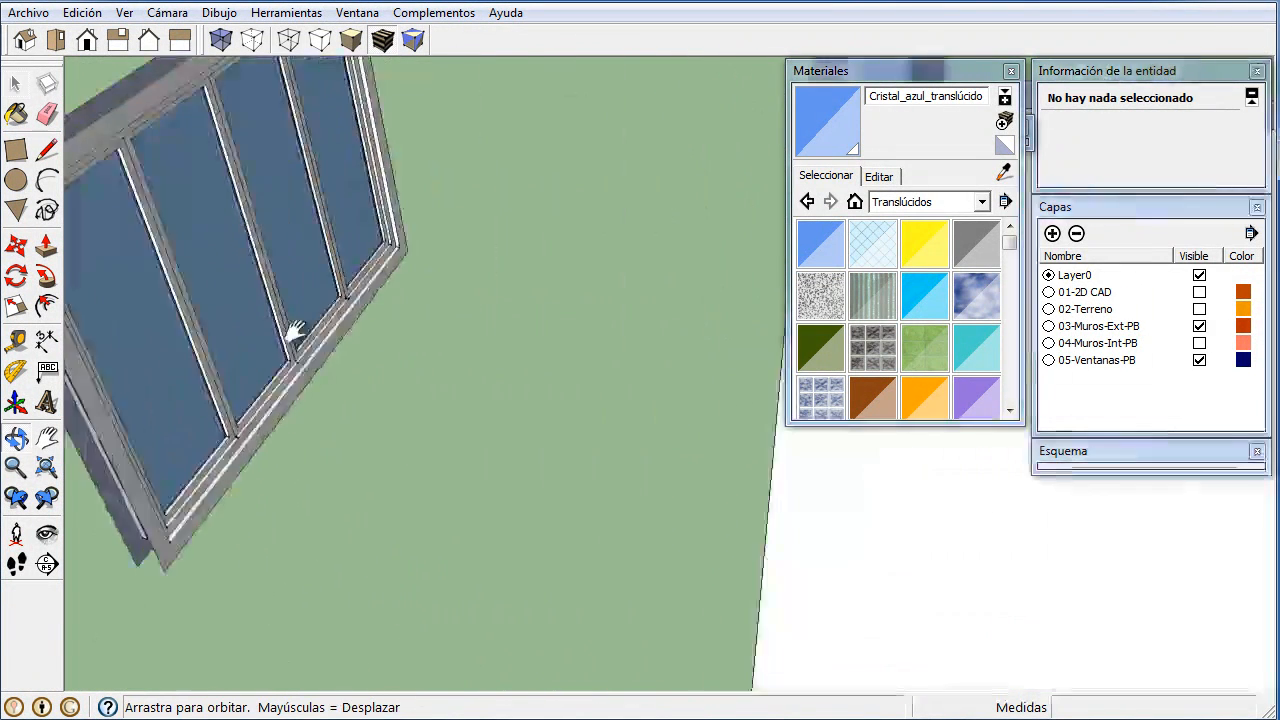
middle_click_drag(454, 397, 570, 410)
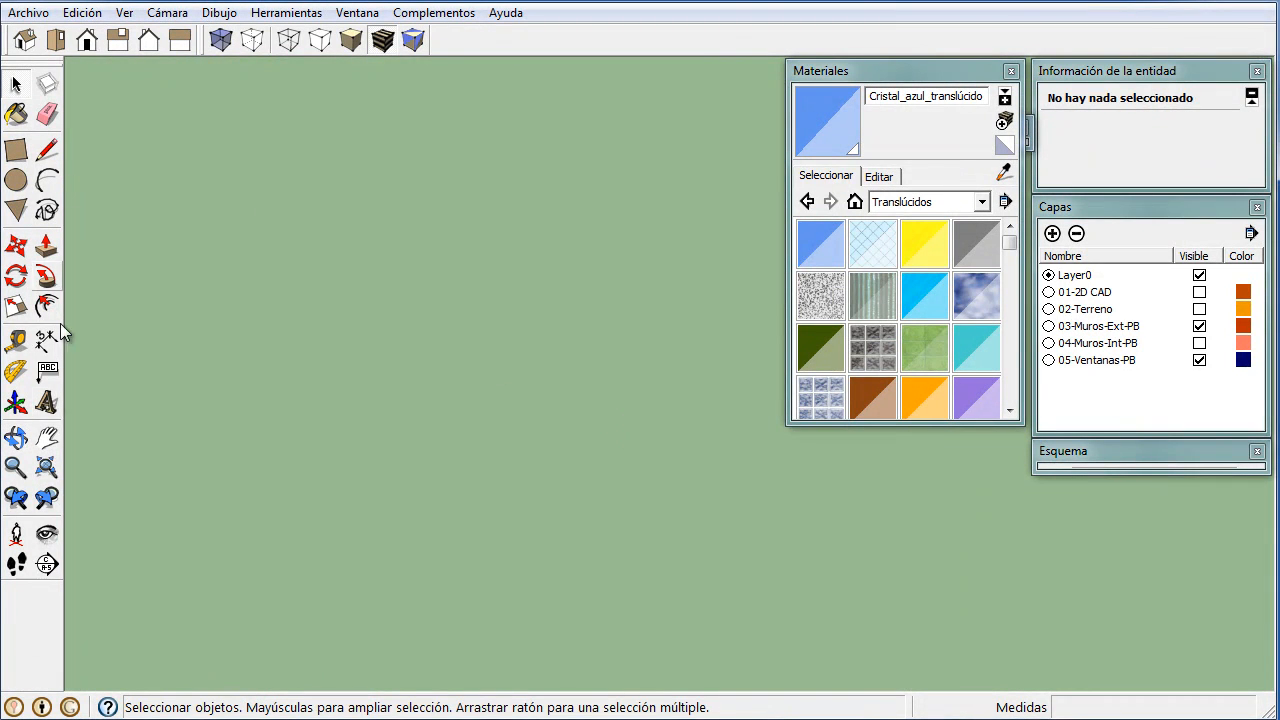
left_click(46, 467)
middle_click_drag(111, 471, 407, 500)
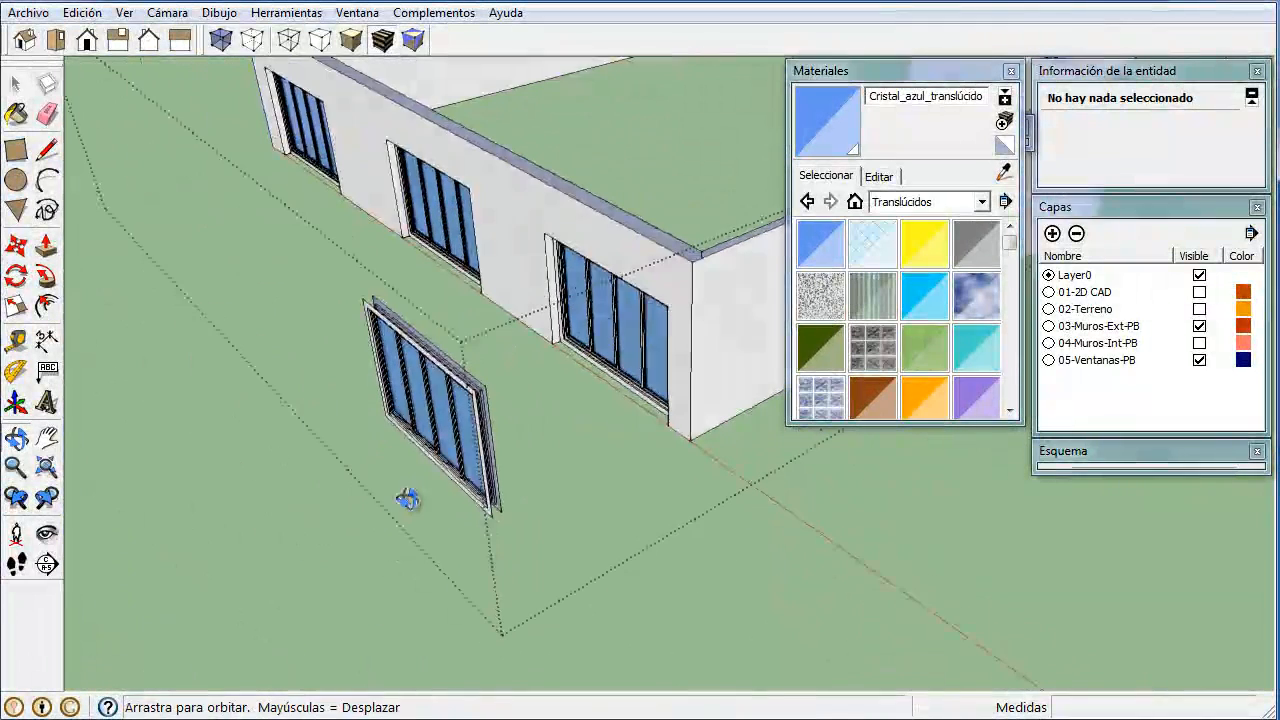
left_click(476, 462)
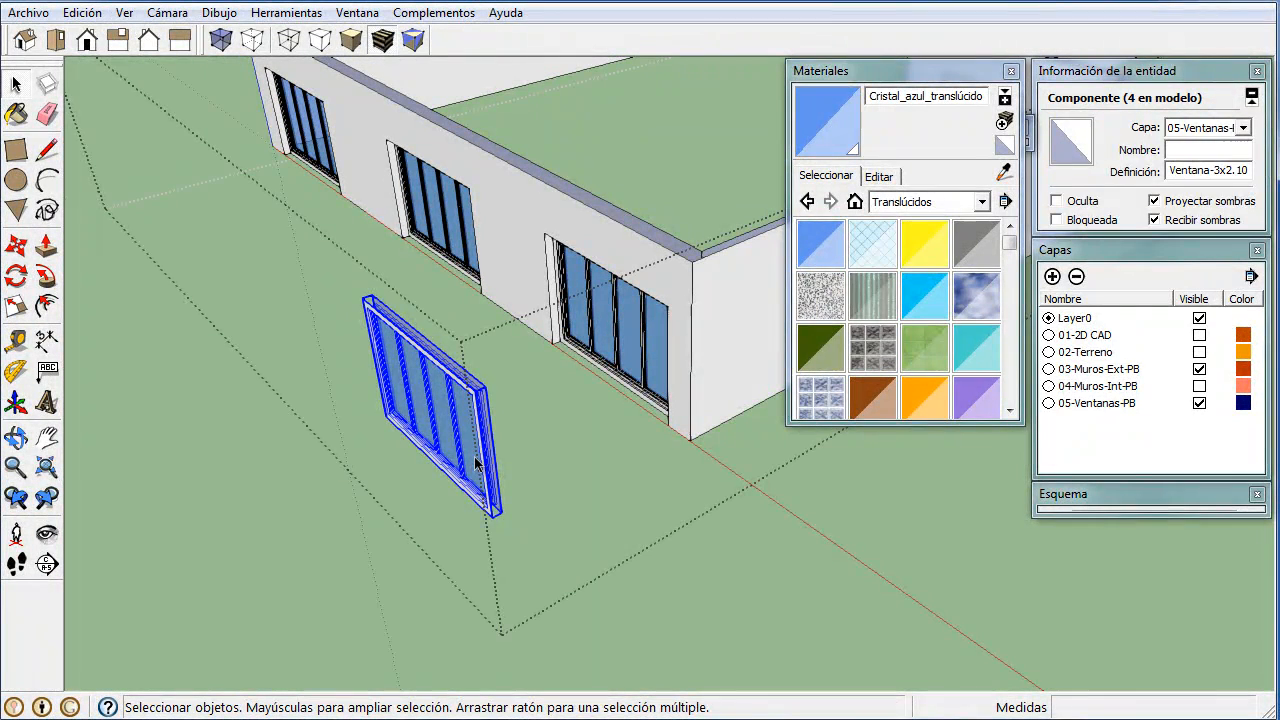
key("Delete")
middle_click_drag(539, 476, 724, 476)
middle_click_drag(574, 450, 592, 572, "shift")
scroll(584, 528, "down", 2)
middle_click_drag(584, 528, 604, 488)
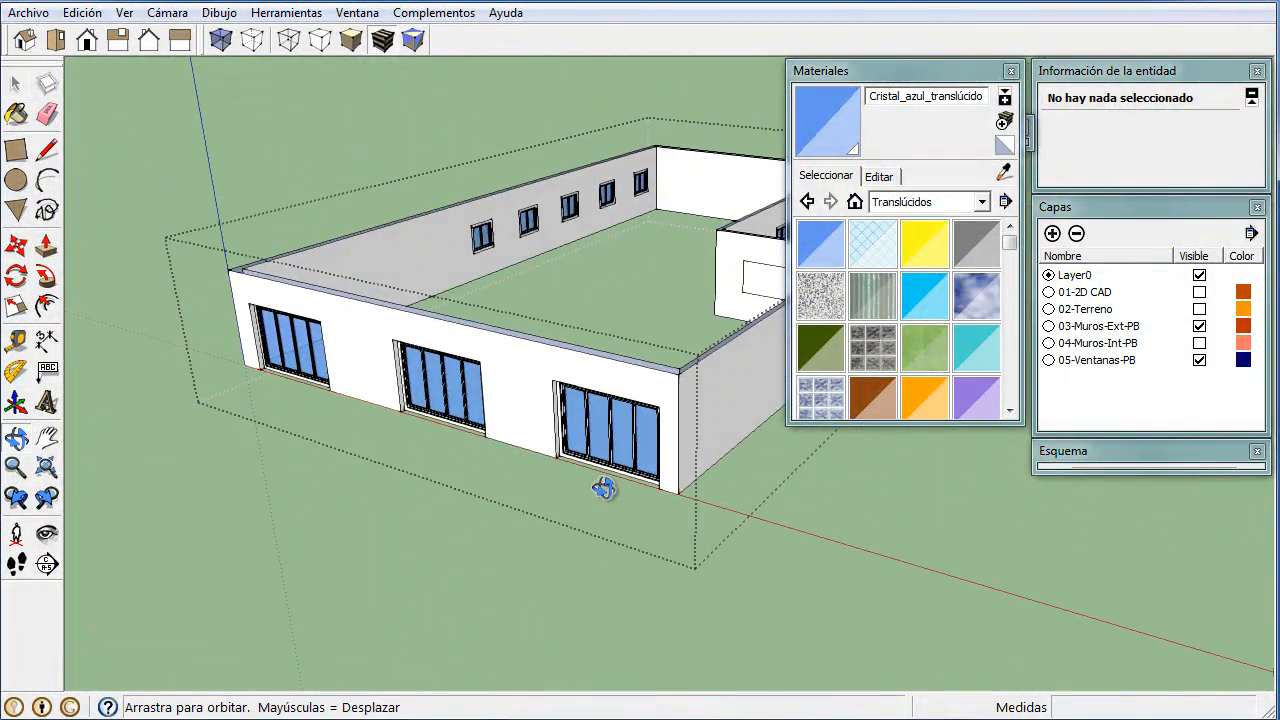
- Toggle the 05-Ventanas-PB layer off and on to check the windows against their wall openings, leaving it visible
left_click(873, 515)
left_click(1199, 360)
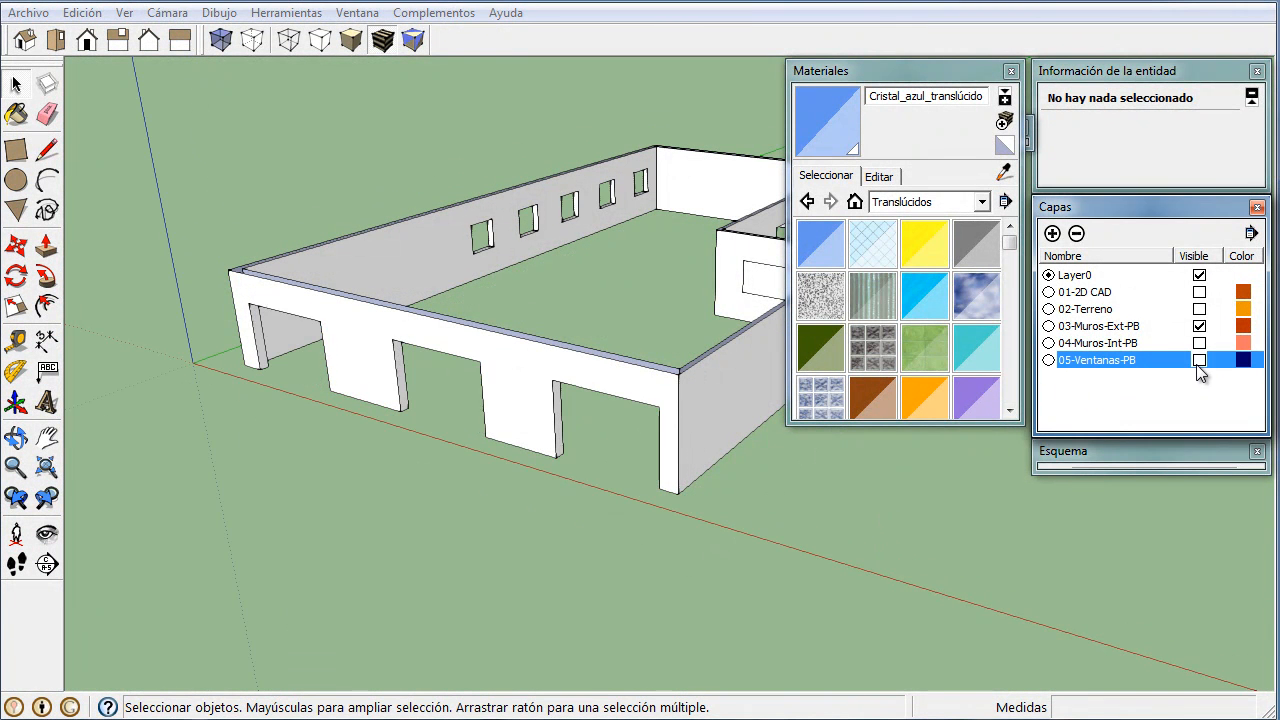
left_click(1199, 360)
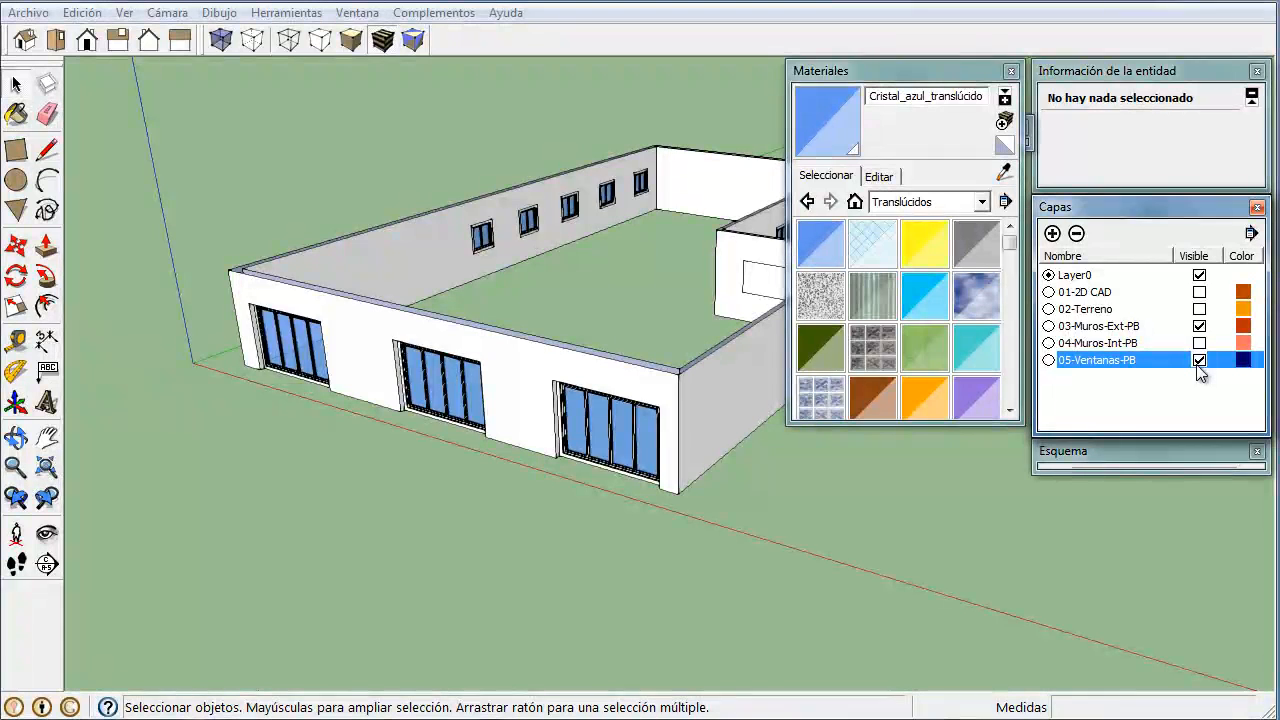
left_click(1199, 360)
left_click(1199, 360)
left_click(1199, 360)
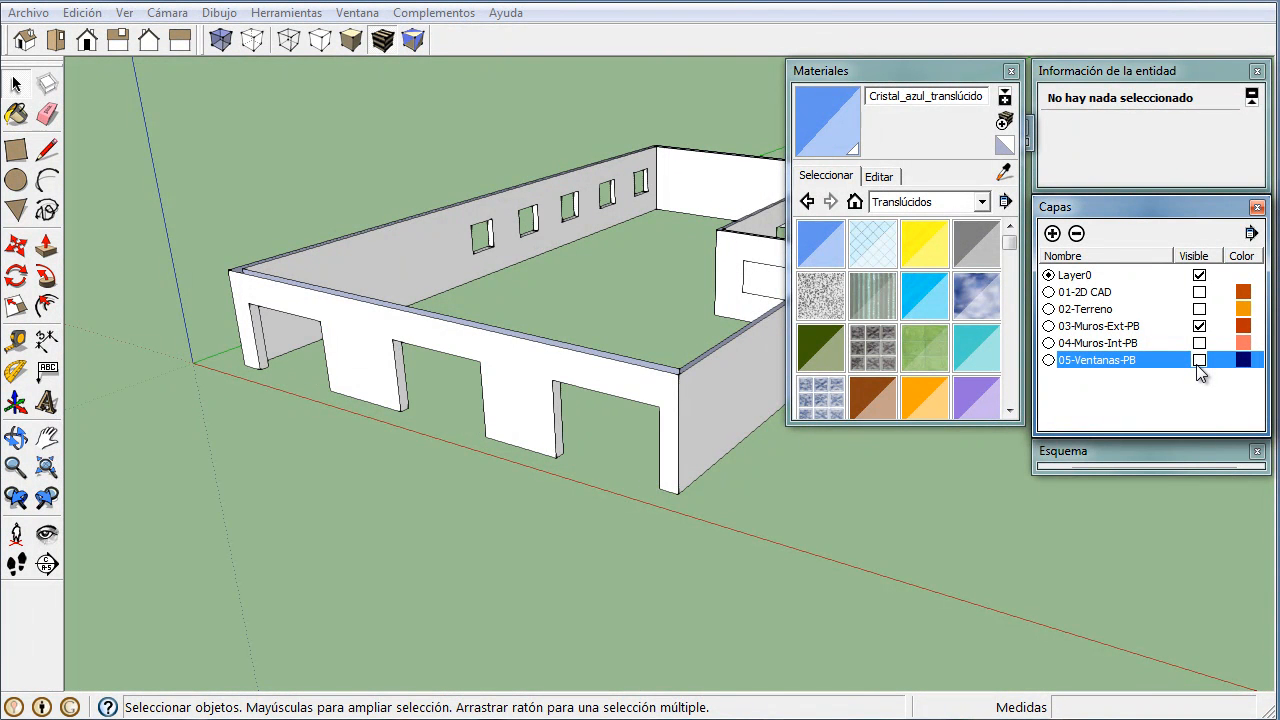
left_click(1199, 360)
- Hide the 05-Ventanas-PB layer and push the 2x1.10 window rectangle in the short wall through its thickness to cut the opening
middle_click_drag(590, 510, 677, 366)
scroll(670, 368, "up", 5)
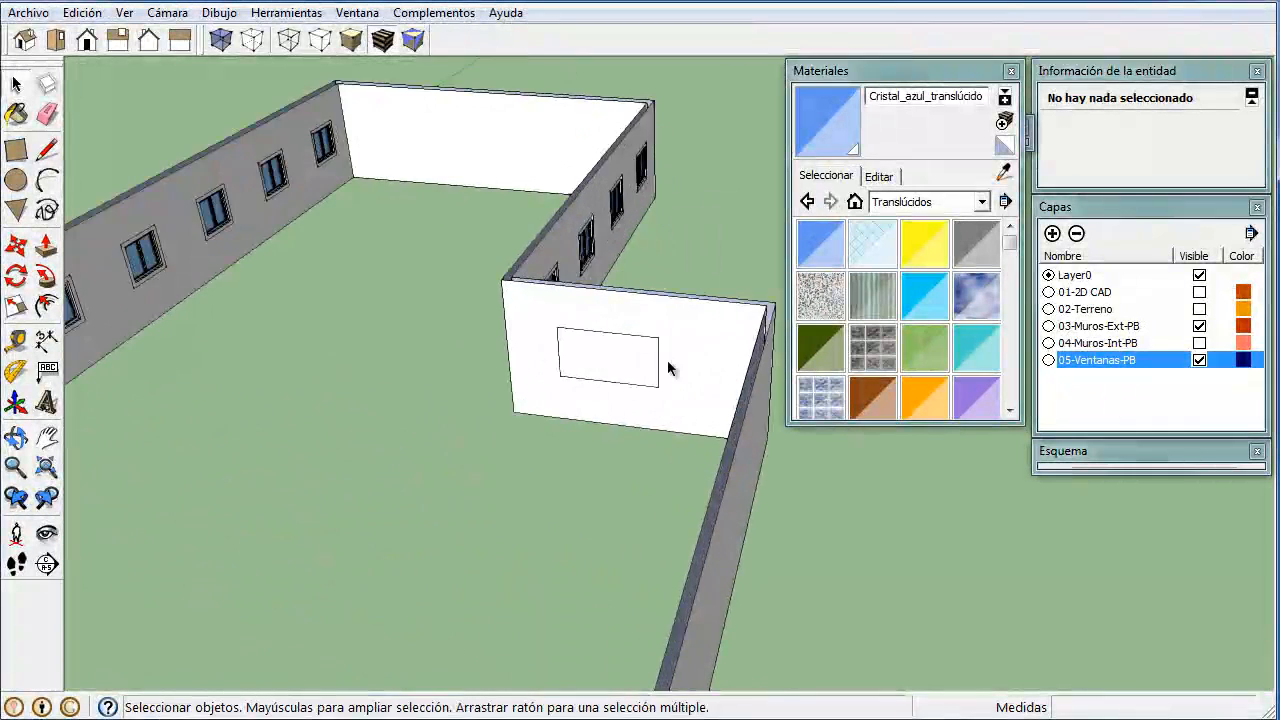
scroll(667, 368, "up", 5)
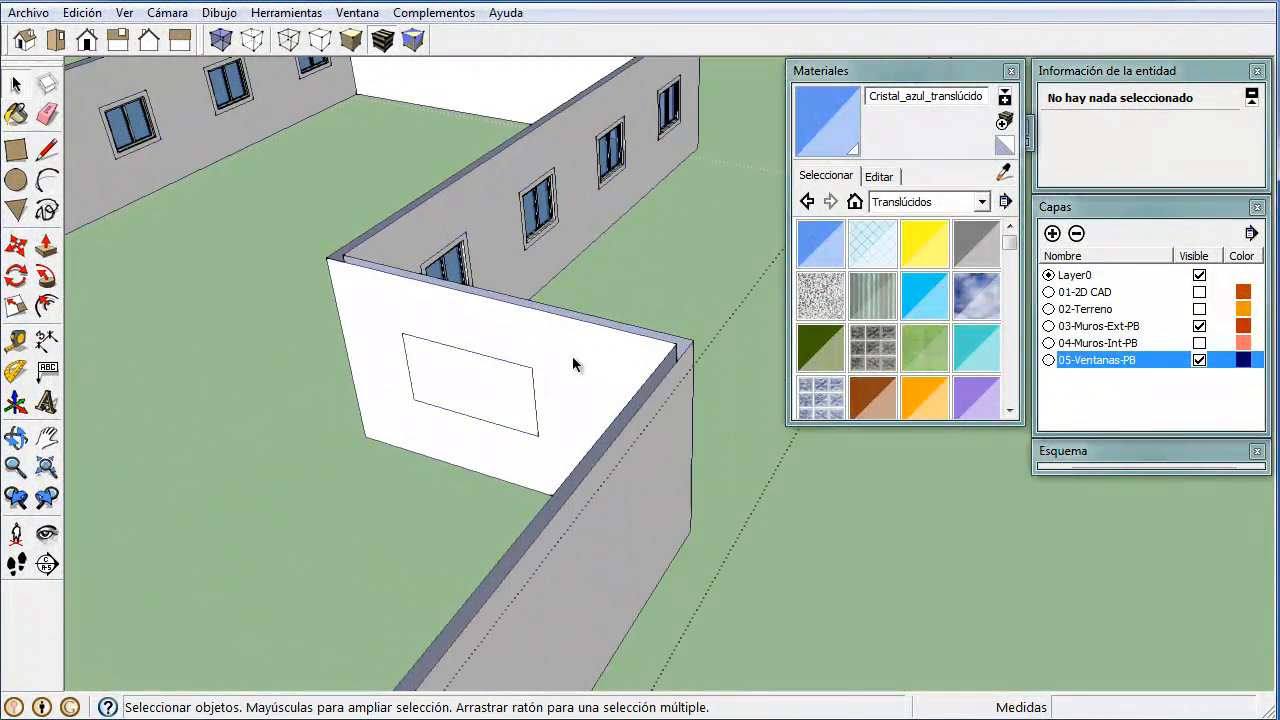
left_click(1198, 361)
mouse_move(575, 408)
middle_mouse_down()
mouse_move(586, 437)
mouse_move(554, 413)
middle_mouse_up()
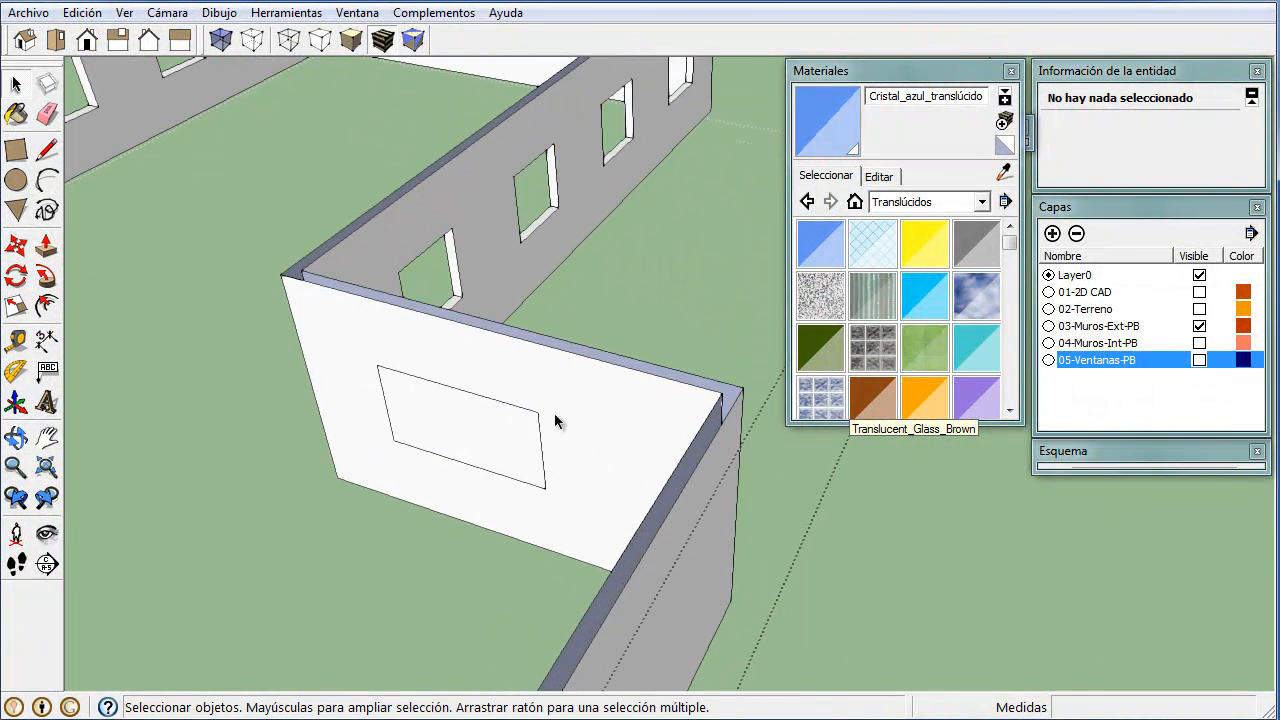
left_click(479, 427)
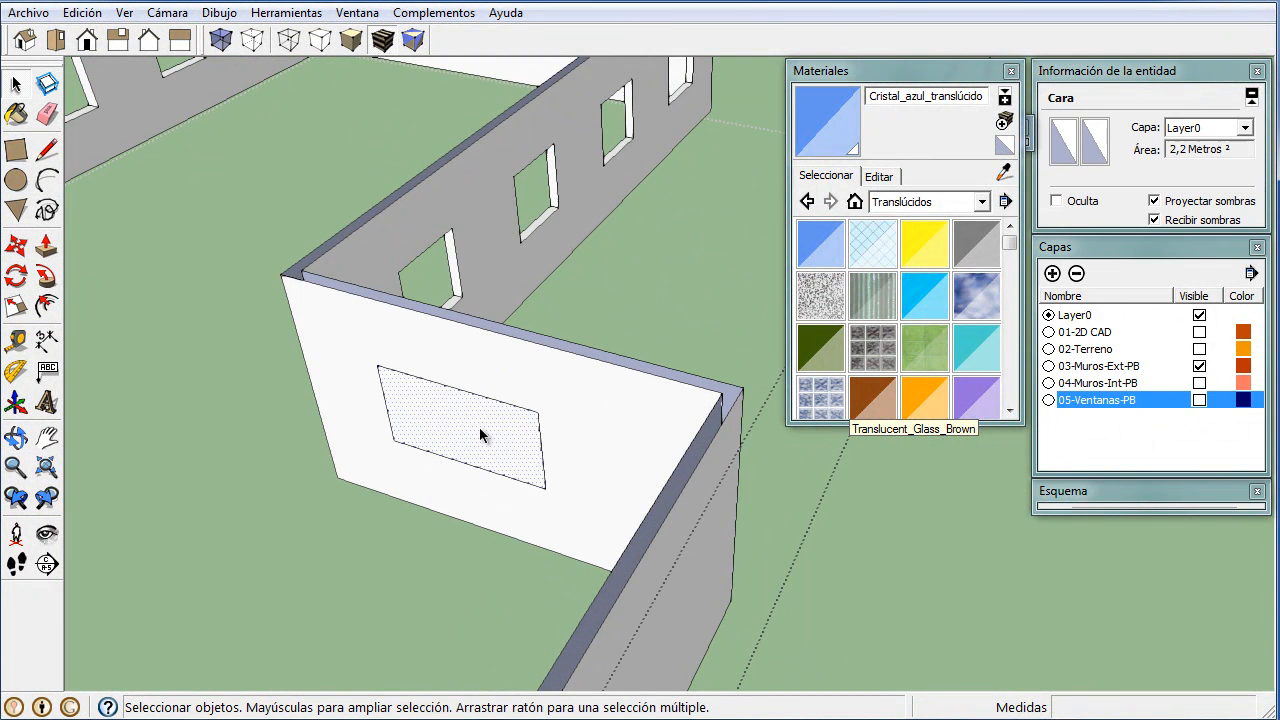
key("p")
left_click(479, 427)
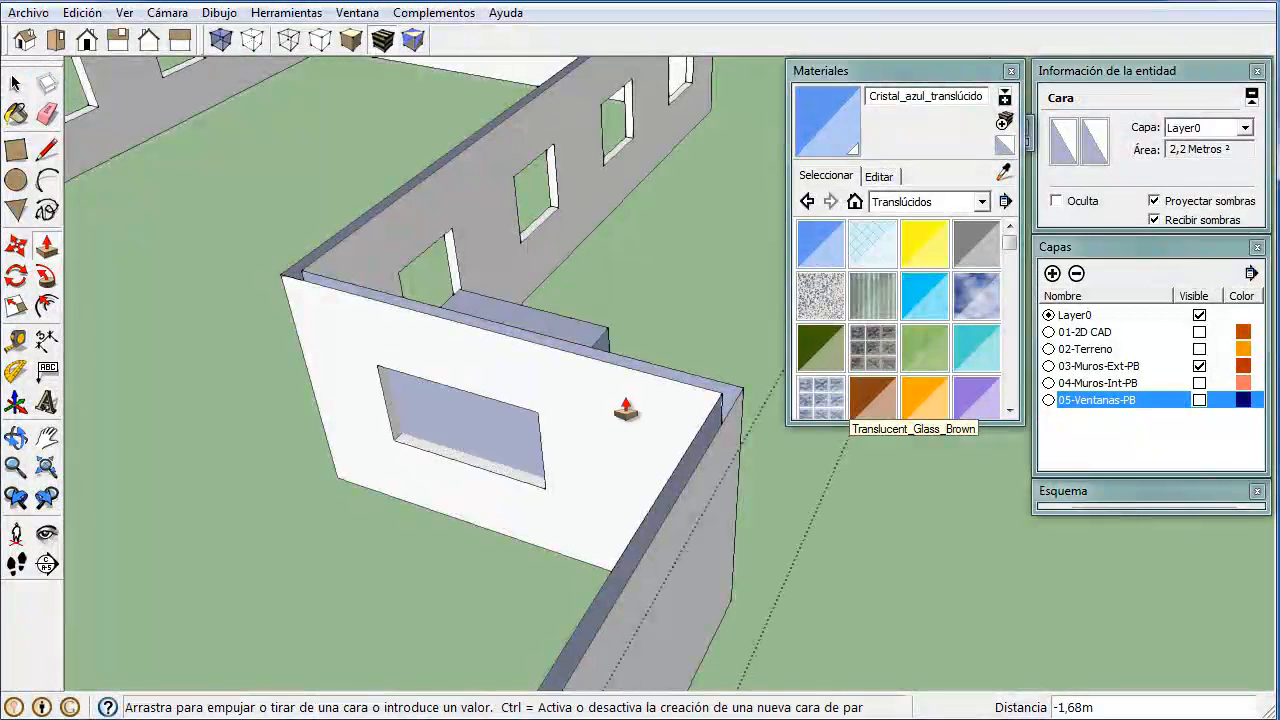
left_click(705, 388)
middle_click_drag(685, 425, 665, 400)
key("space")
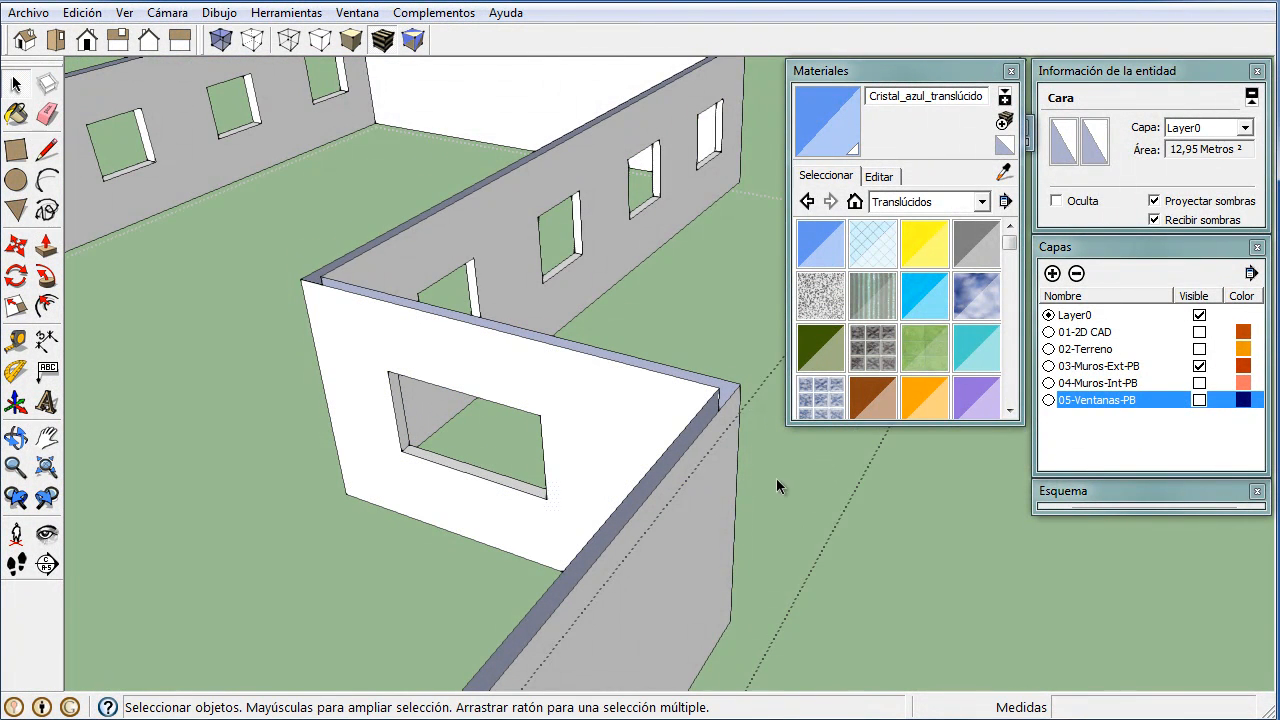
left_click(872, 523)
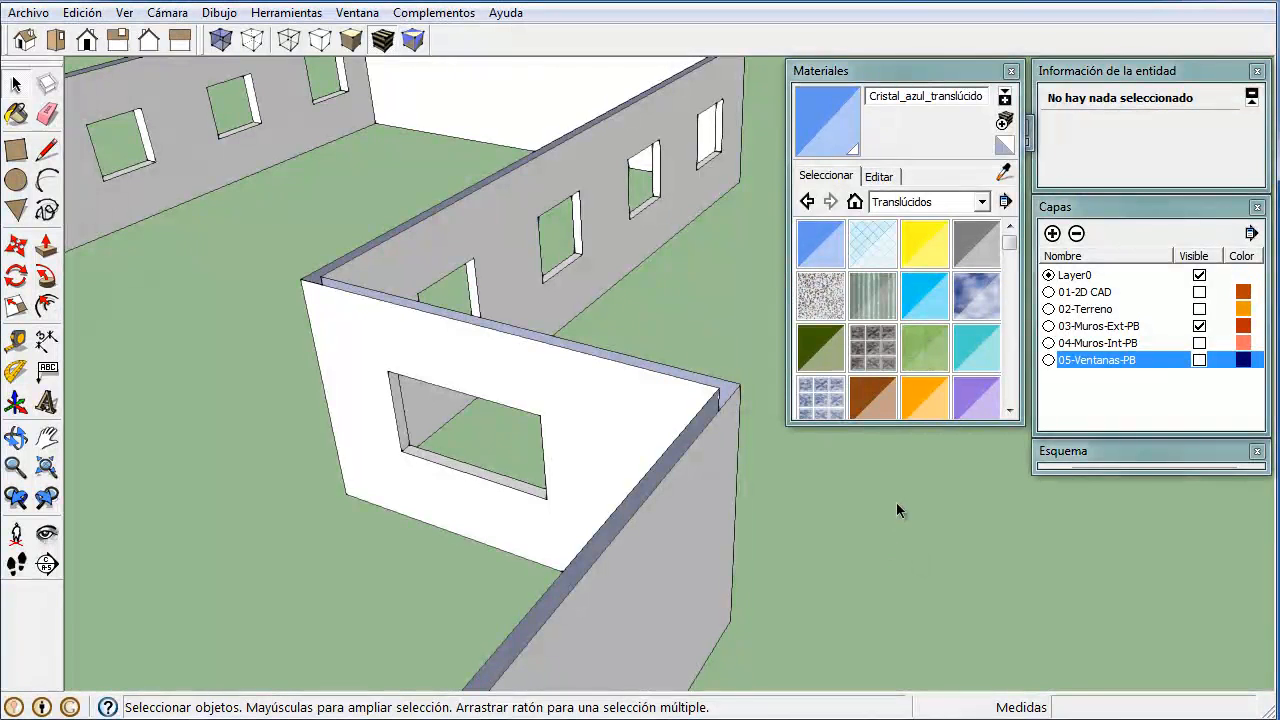
- Make the 05-Ventanas-PB layer visible again and select the Ventana-2x1.10 component in the short wall
left_click(1199, 363)
mouse_move(602, 501)
middle_mouse_down()
mouse_move(614, 494)
mouse_move(606, 481)
middle_mouse_up()
scroll(606, 481, "down", 2)
left_click(574, 473)
scroll(568, 436, "up", 3)
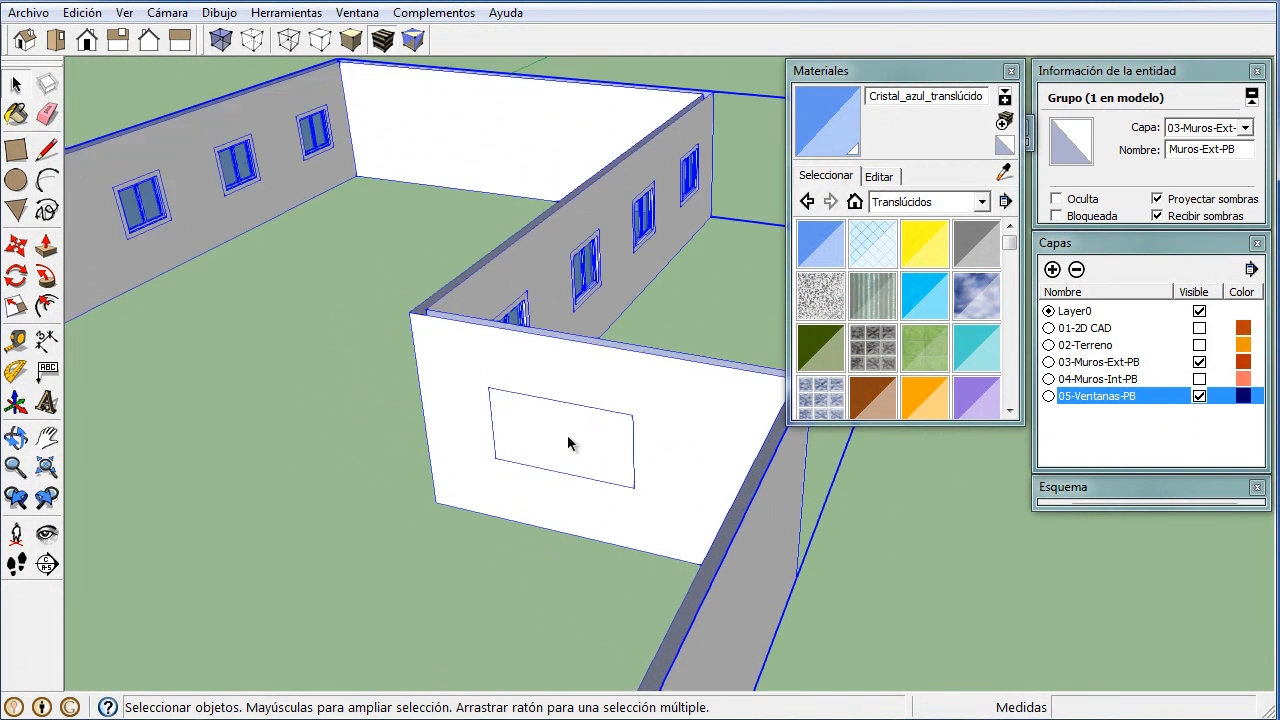
double_click(568, 436)
double_click(568, 436)
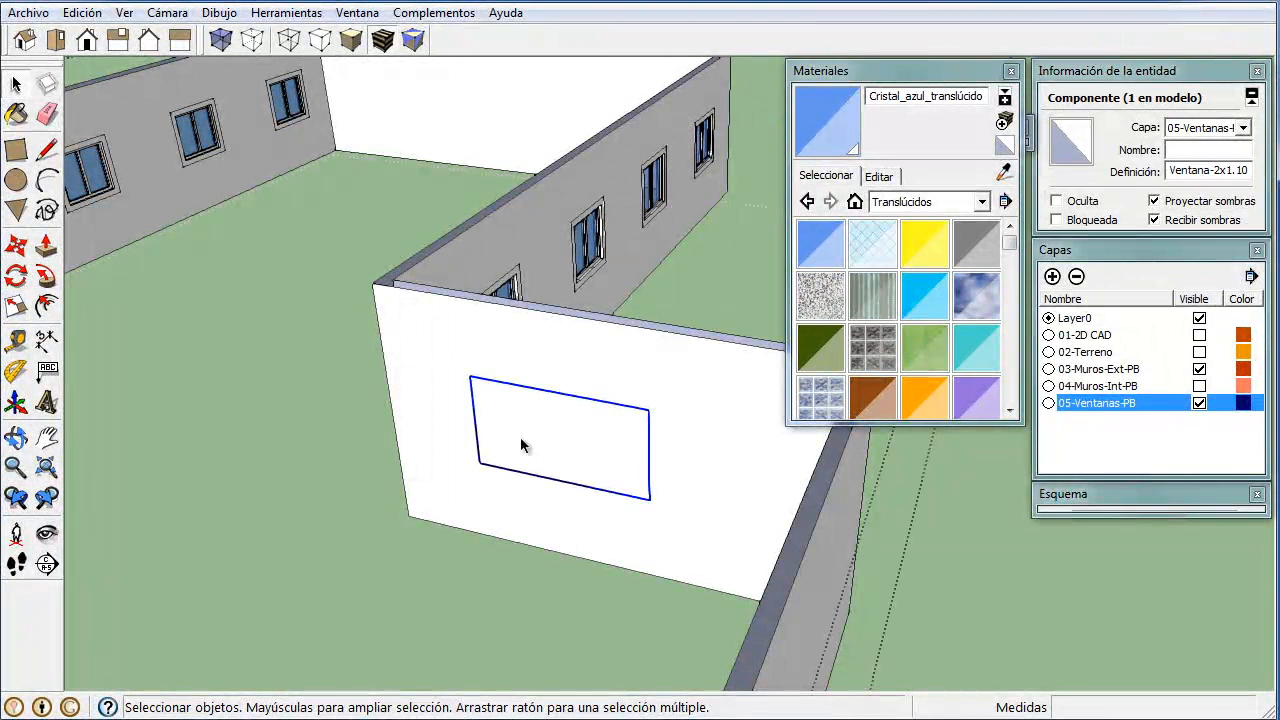
- Open the small 0.60 m wide window component near the outer corner and offset its face outline 0.10 m inward
middle_click_drag(468, 445, 809, 494)
scroll(438, 501, "up", 3)
middle_click_drag(440, 501, 684, 425)
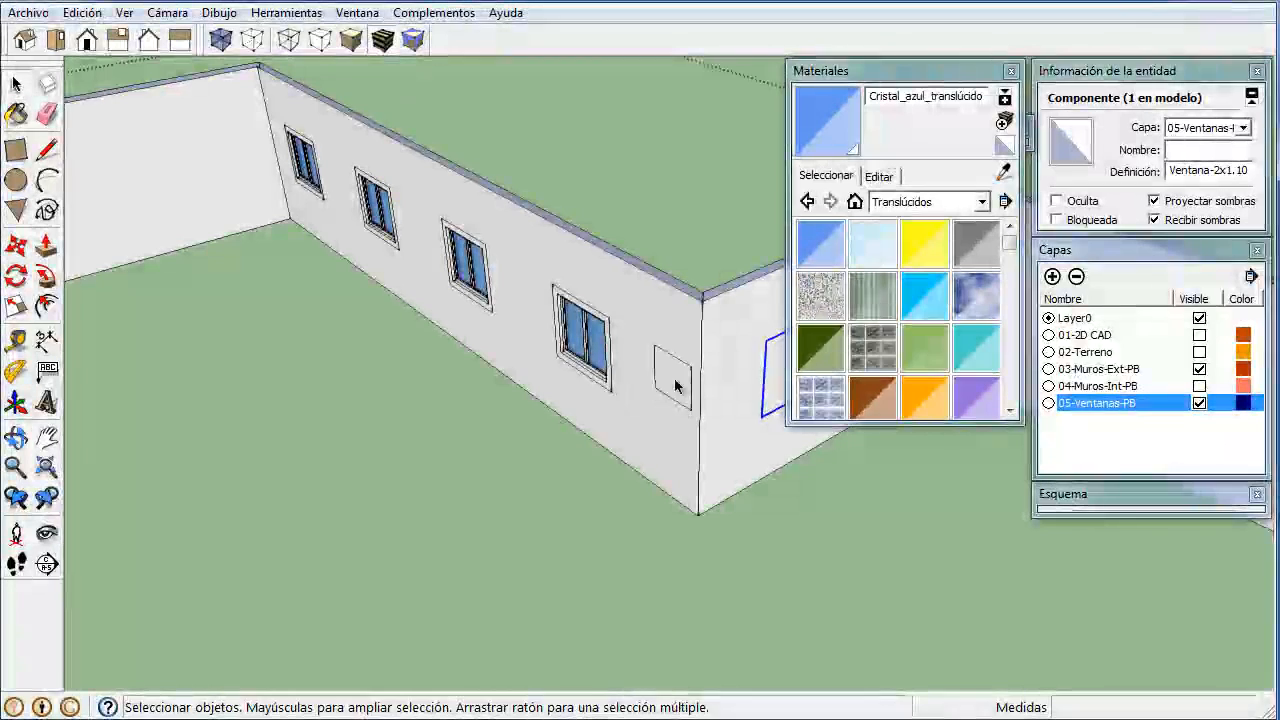
middle_click_drag(694, 471, 414, 566)
scroll(525, 378, "up", 2)
scroll(525, 378, "up", 1)
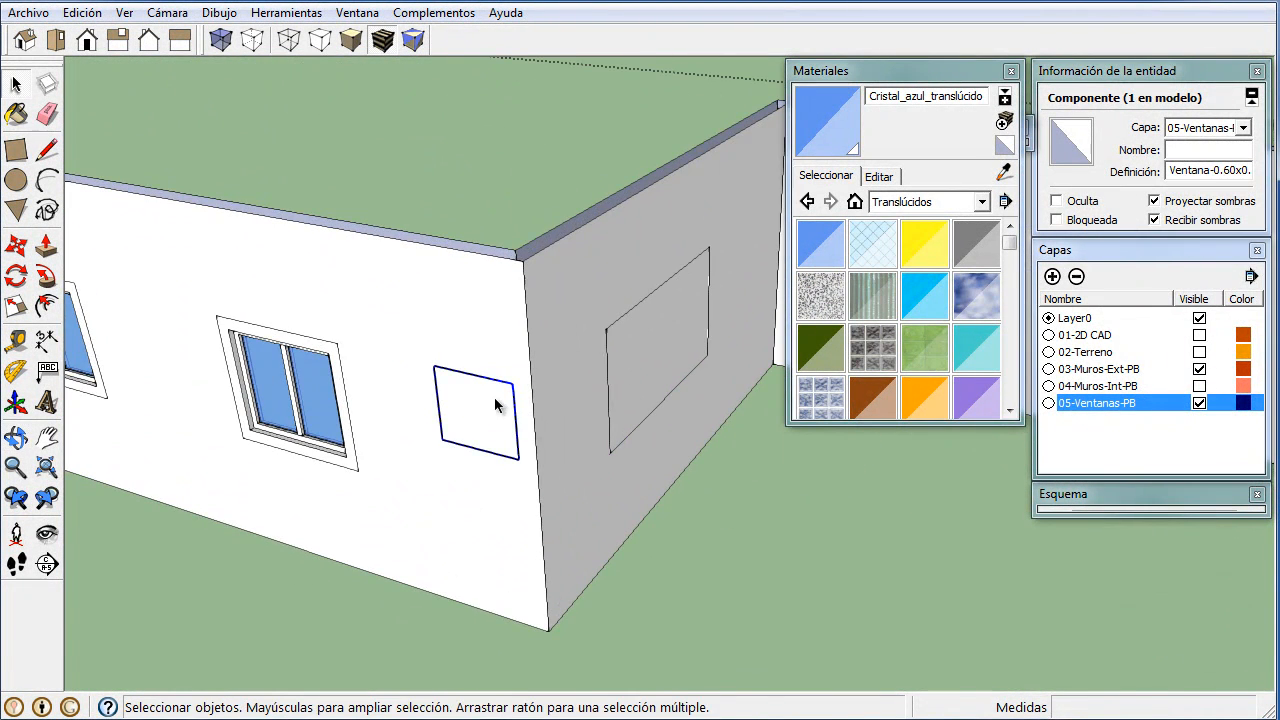
double_click(477, 399)
scroll(477, 399, "up", 2)
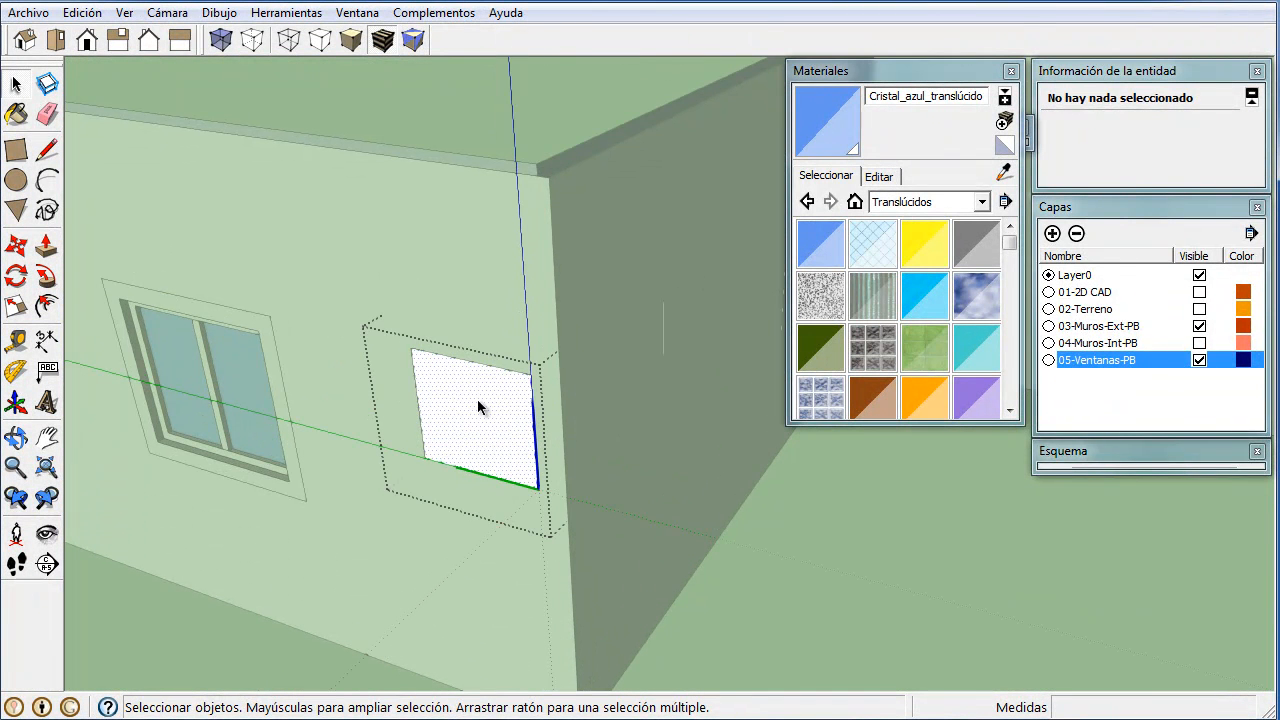
left_click(477, 399)
key("f")
left_click(474, 402)
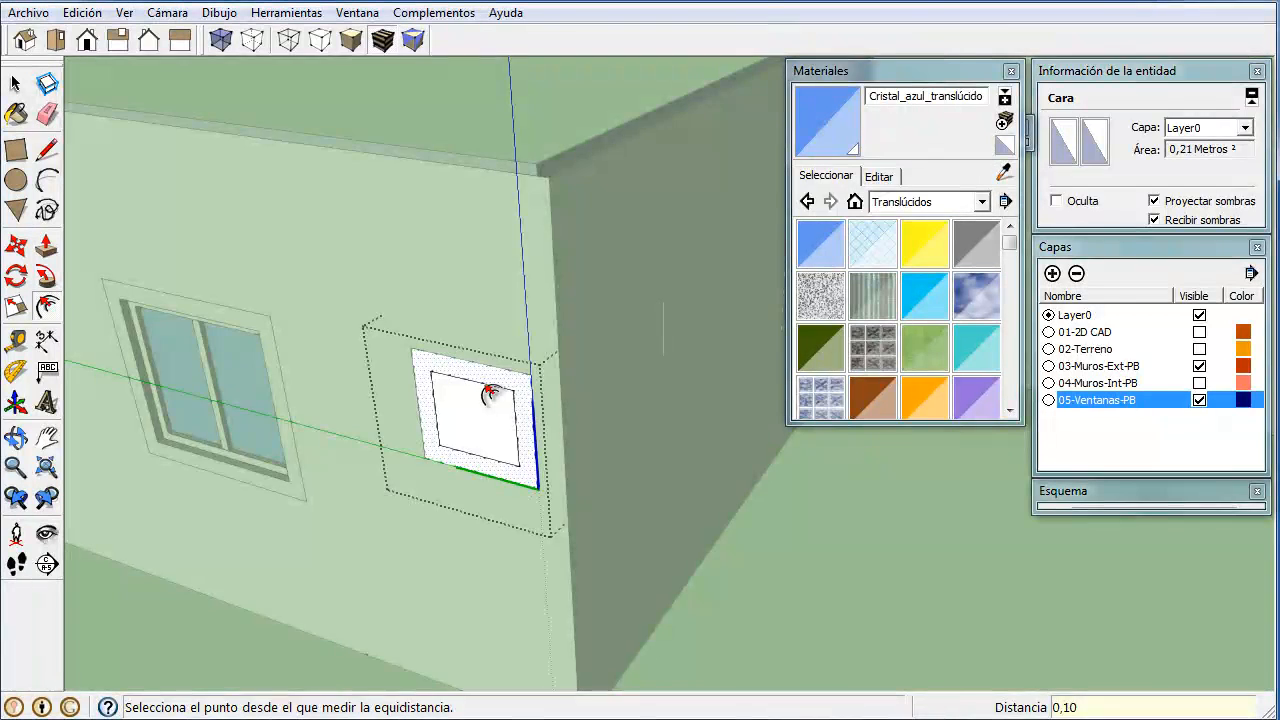
scroll(490, 393, "up", 2)
middle_click_drag(481, 427, 460, 447)
- Push the small window's inner face inward about 0.03 m to recess it behind the outer frame
key("p")
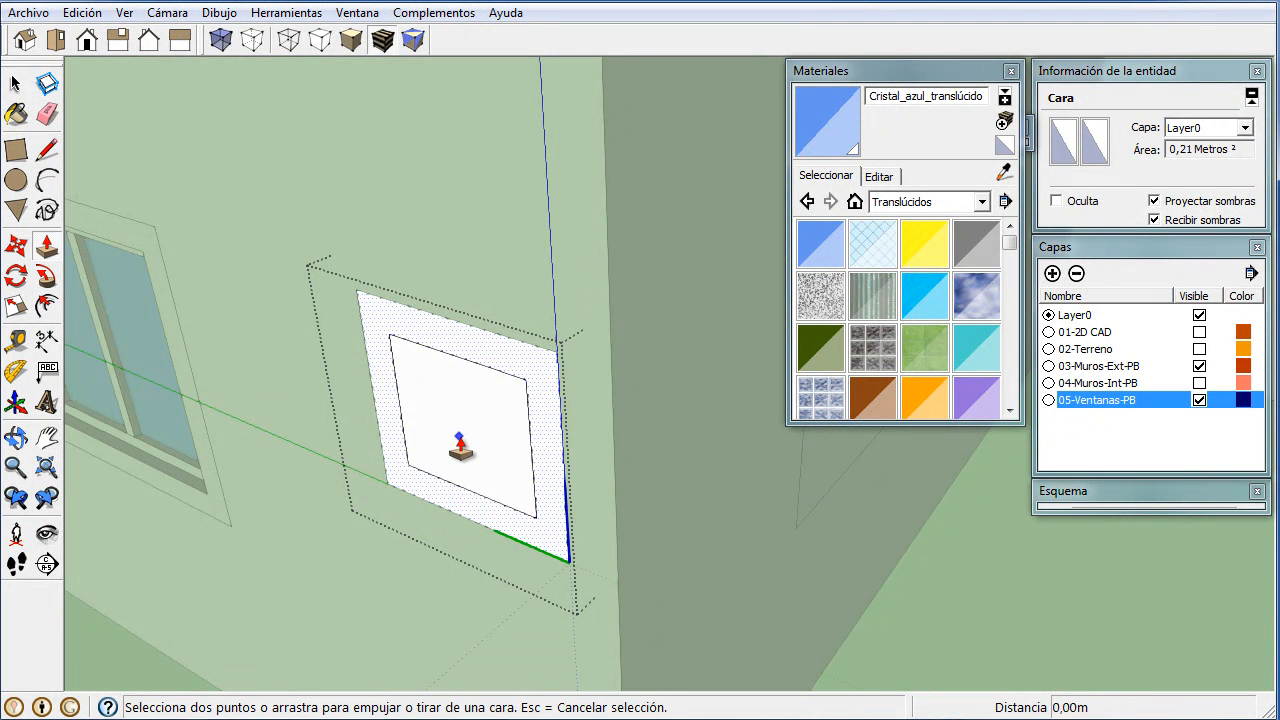
key("p")
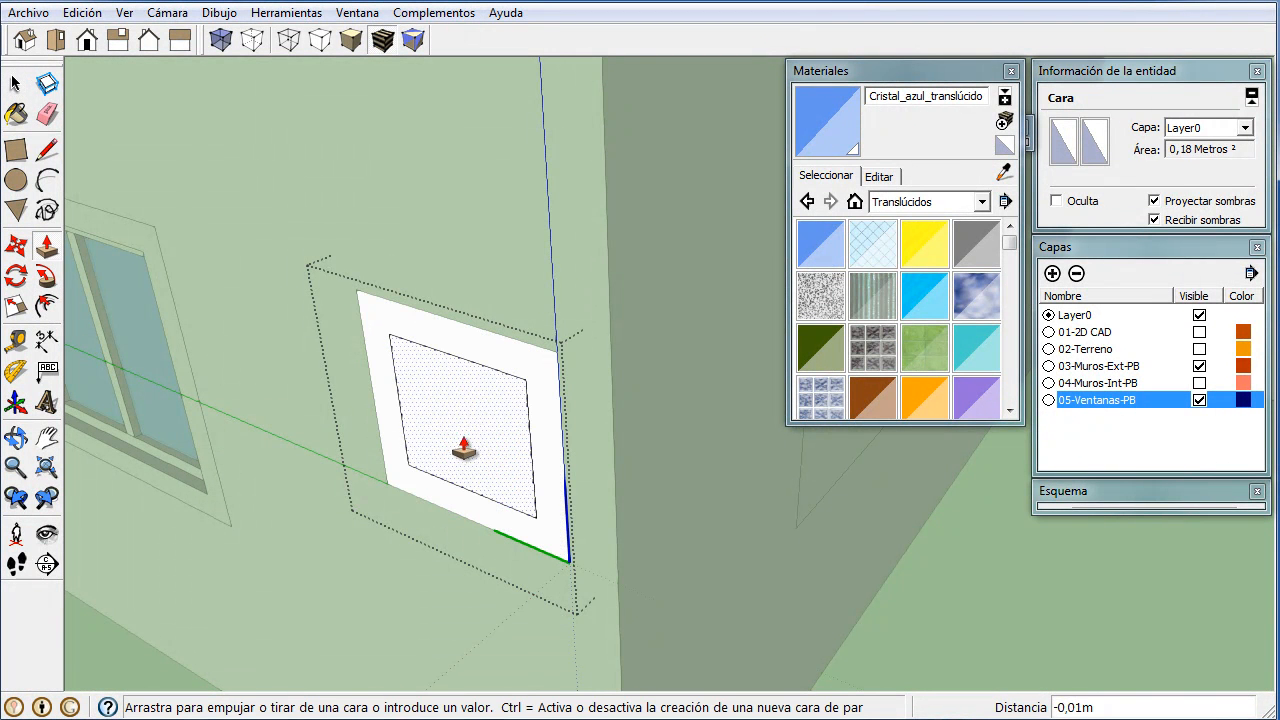
left_click_drag(460, 437, 467, 445)
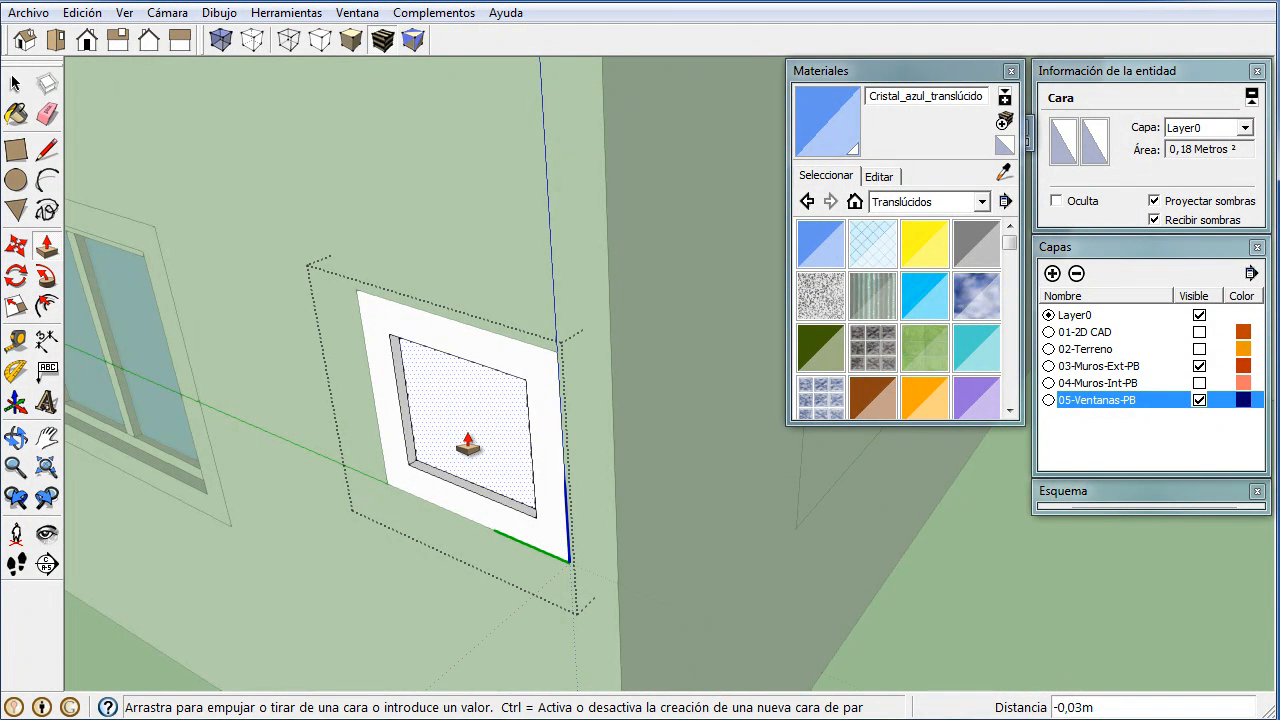
left_click(467, 445)
- Offset the recessed face inward to form the small window's inner frame and push the pane back
key("f")
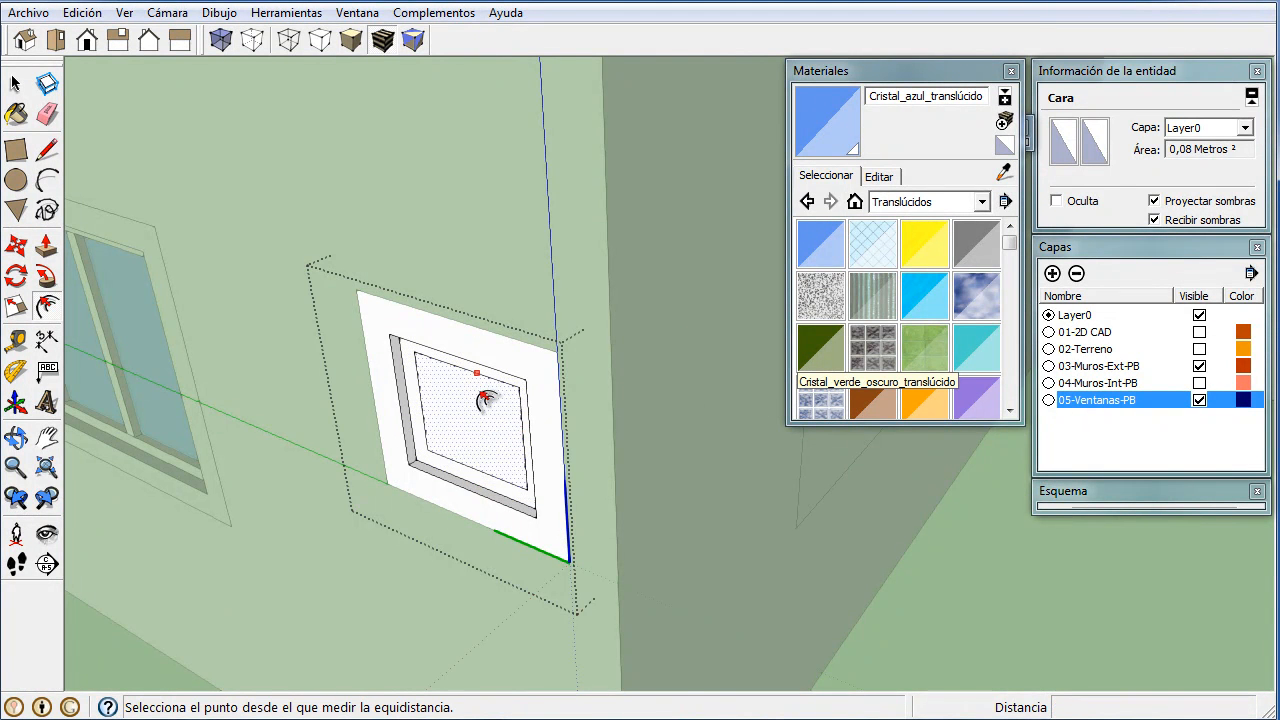
scroll(484, 395, "up", 3)
key("Escape")
scroll(482, 512, "up", 1)
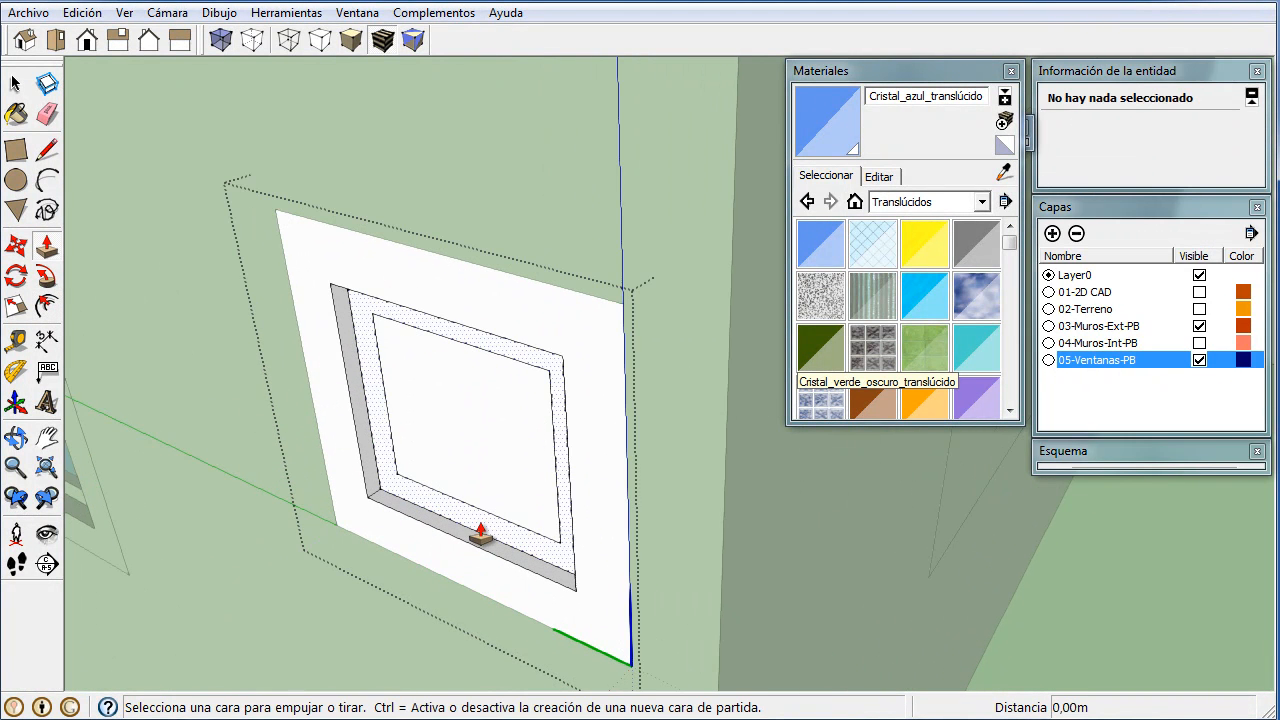
left_click(480, 537)
- Paint the small window's pane with Cristal_azul_translúcido and close the component
left_click(820, 244)
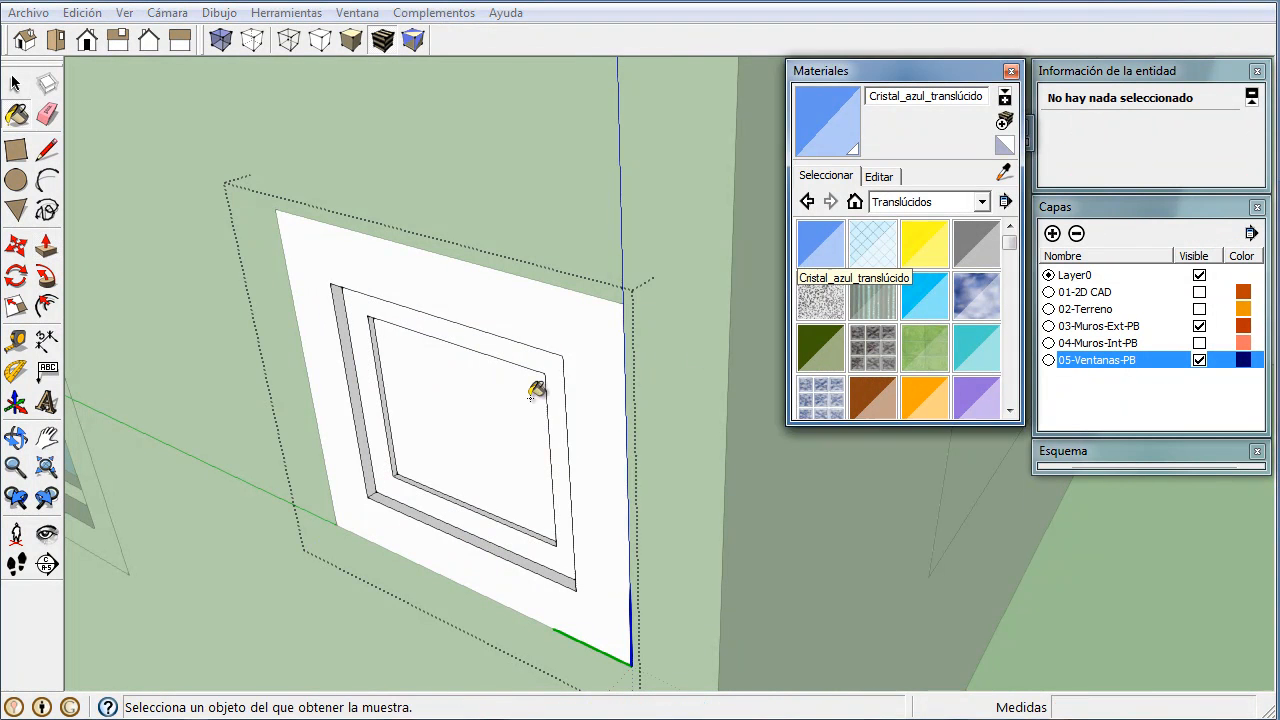
left_click(506, 412)
left_click(1180, 650)
- Examine the small window from outside and inside the building, along with the 2x1.10 window outline in the adjacent wall
scroll(1017, 584, "down", 5)
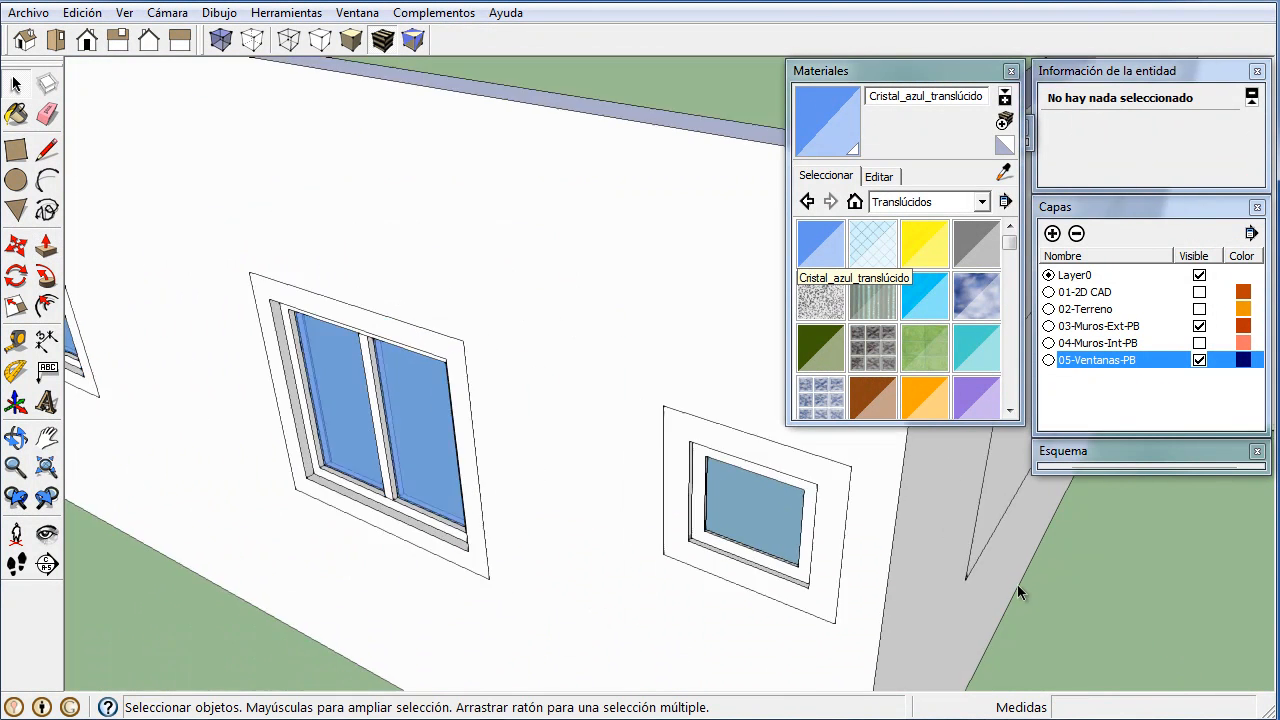
middle_click_drag(870, 595, 710, 571)
scroll(665, 535, "down", 2)
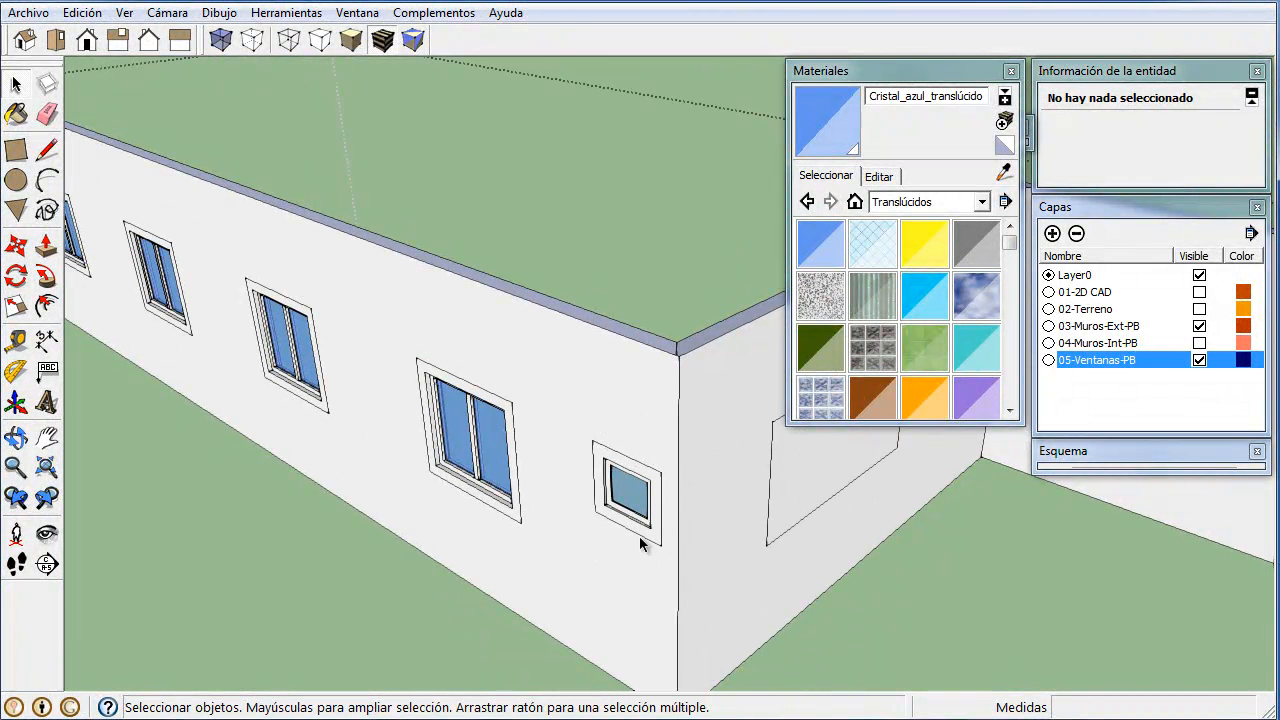
middle_click_drag(642, 543, 181, 515)
scroll(612, 160, "up", 5)
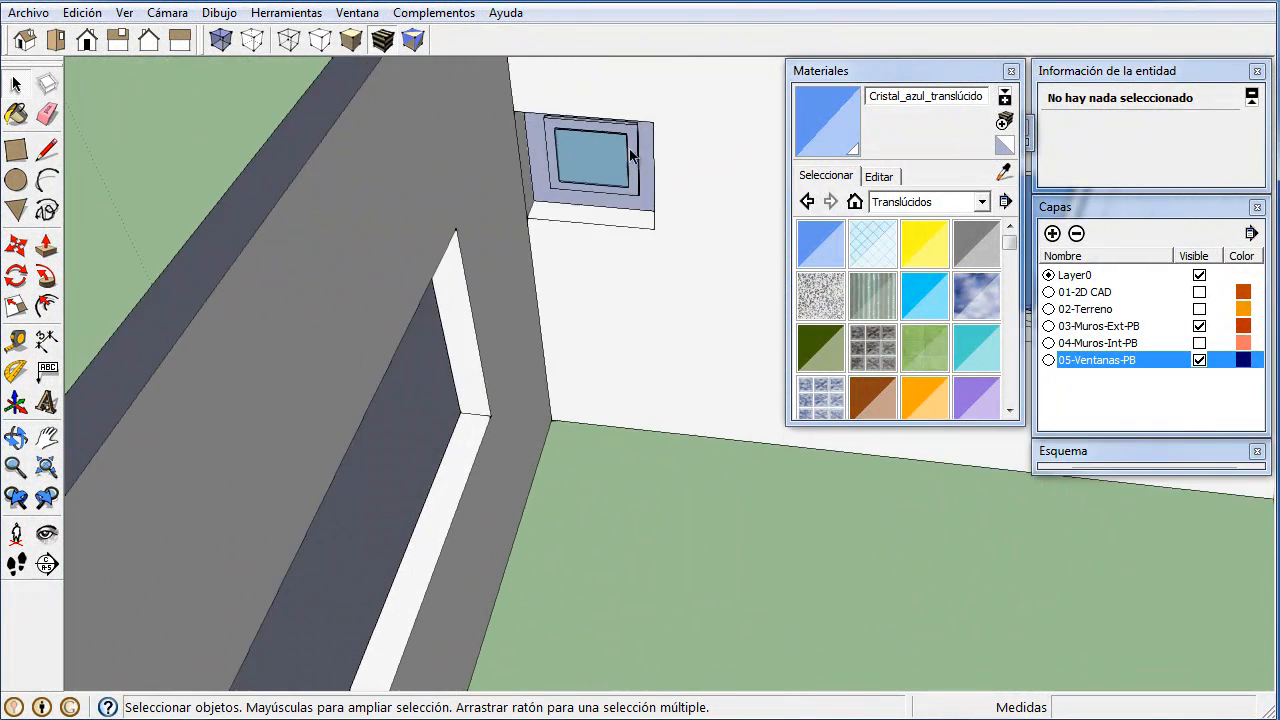
scroll(617, 176, "down", 5)
middle_click_drag(617, 180, 305, 392)
scroll(505, 280, "down", 3)
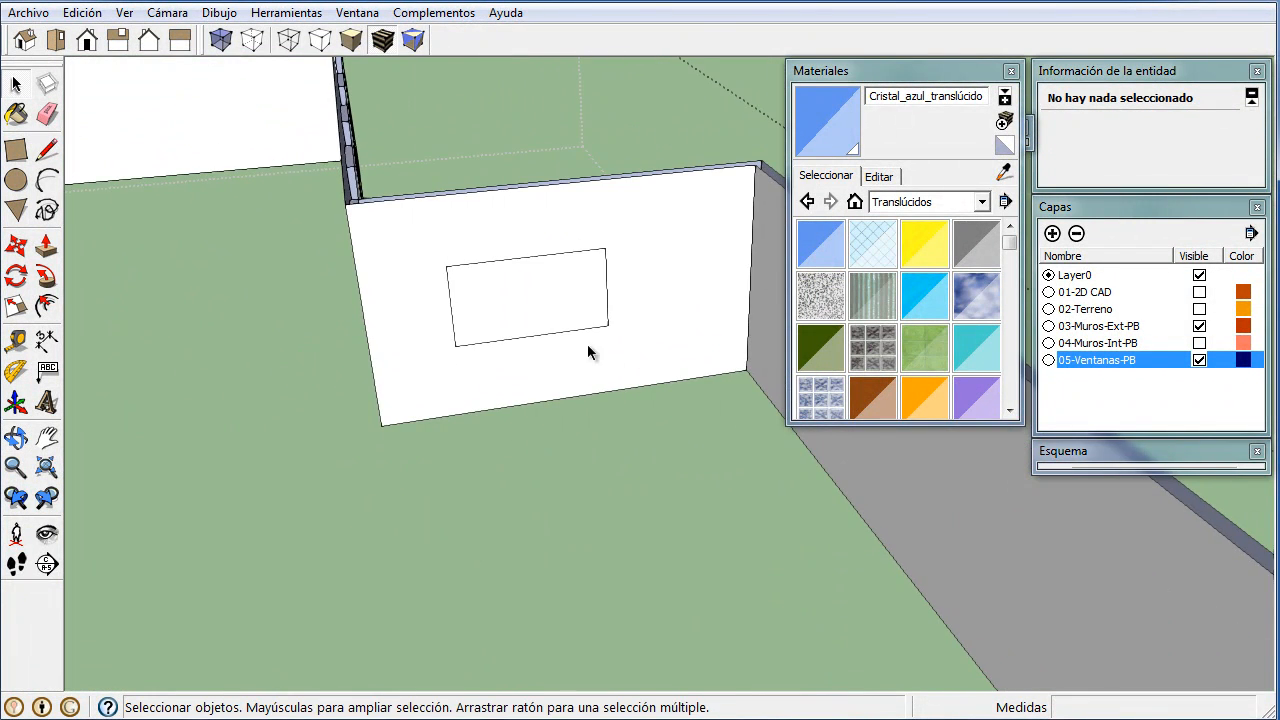
- Toggle the 05-Ventanas-PB layer to check the windows, and turn on the 02-Terreno and 04-Muros-Int-PB layers
scroll(600, 360, "down", 5)
middle_click_drag(1055, 552, 768, 521)
left_click(1199, 360)
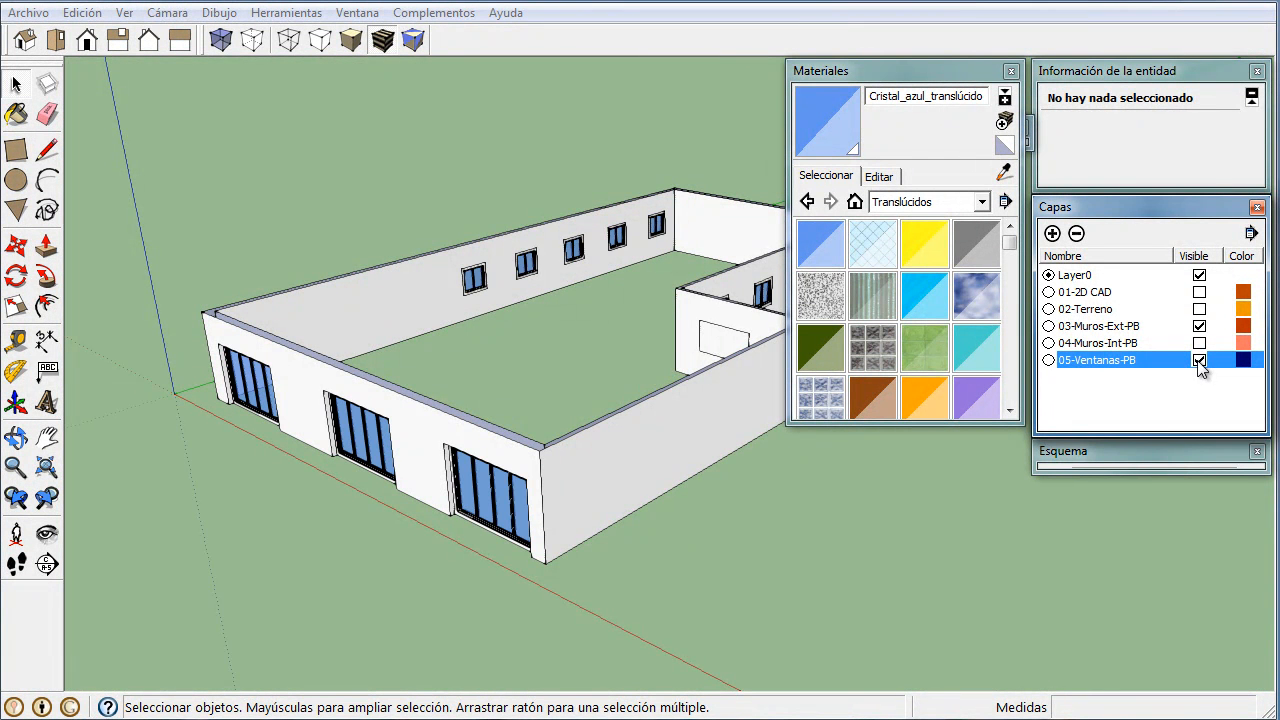
middle_click_drag(950, 520, 789, 578)
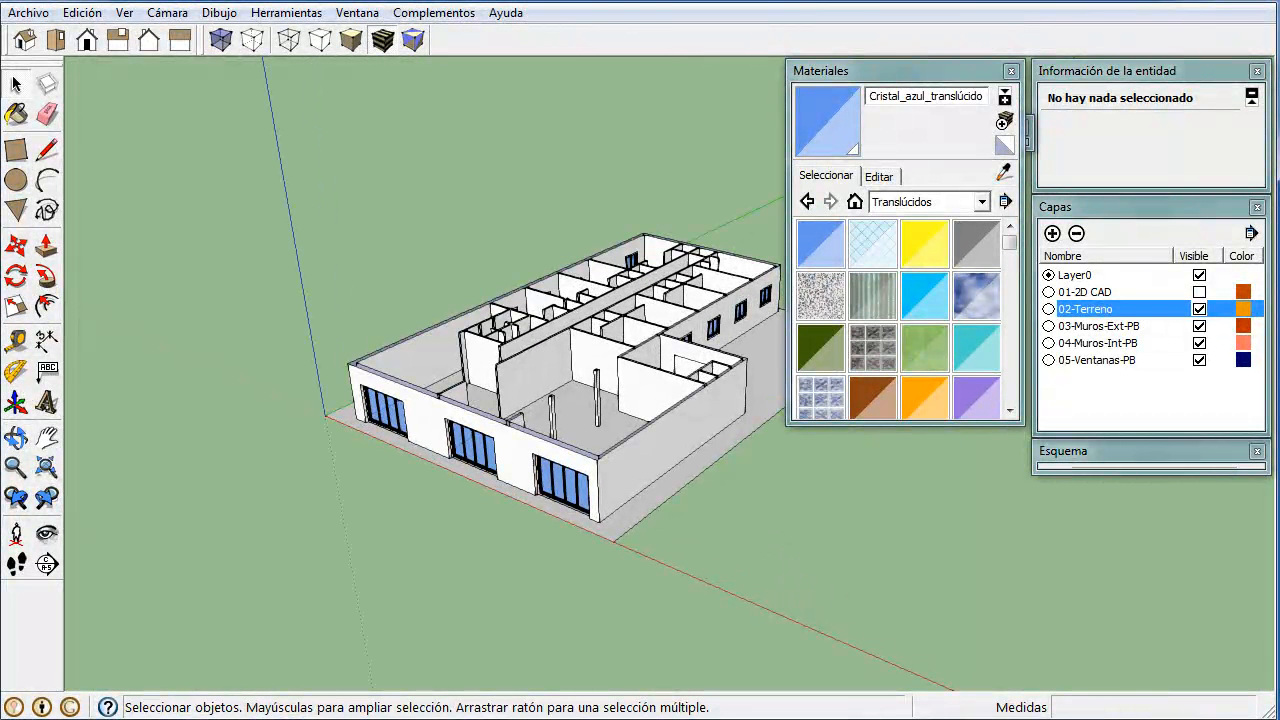